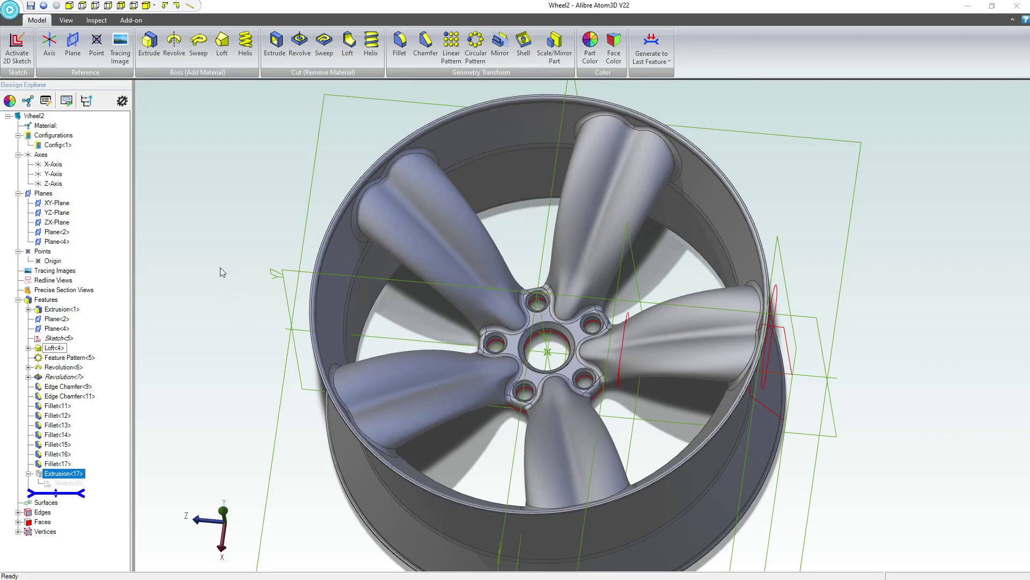
{"action": "scroll", "coordinate": [224, 269], "scroll_direction": "down", "scroll_amount": 2}
{"action": "scroll", "coordinate": [462, 380], "scroll_direction": "up", "scroll_amount": 3}
{"action": "middle_click_drag", "start_coordinate": [495, 321], "coordinate": [424, 289]}
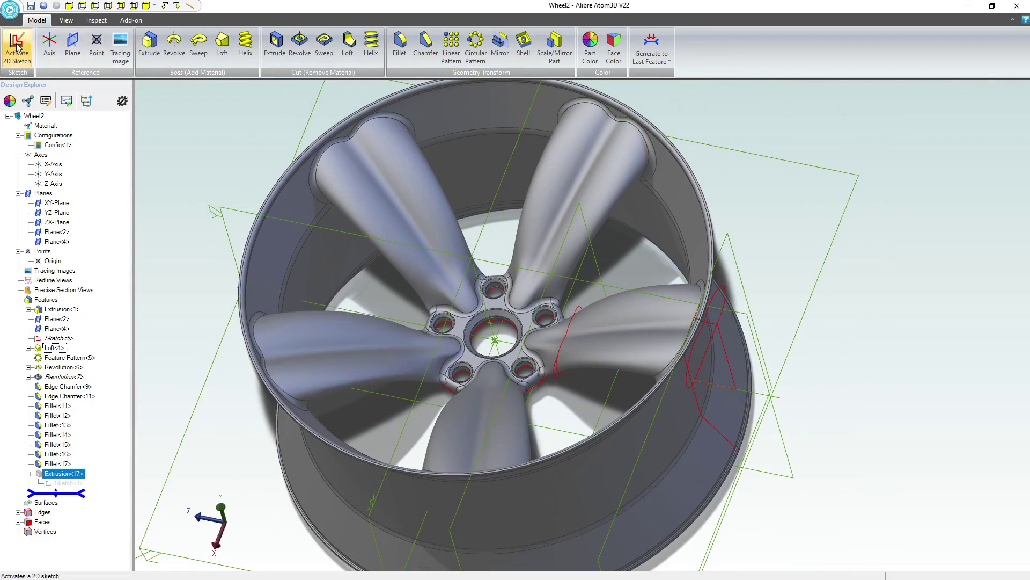
Step: Create a new part and start a 2D sketch on its ZX-Plane
{"action": "left_click", "coordinate": [10, 14]}
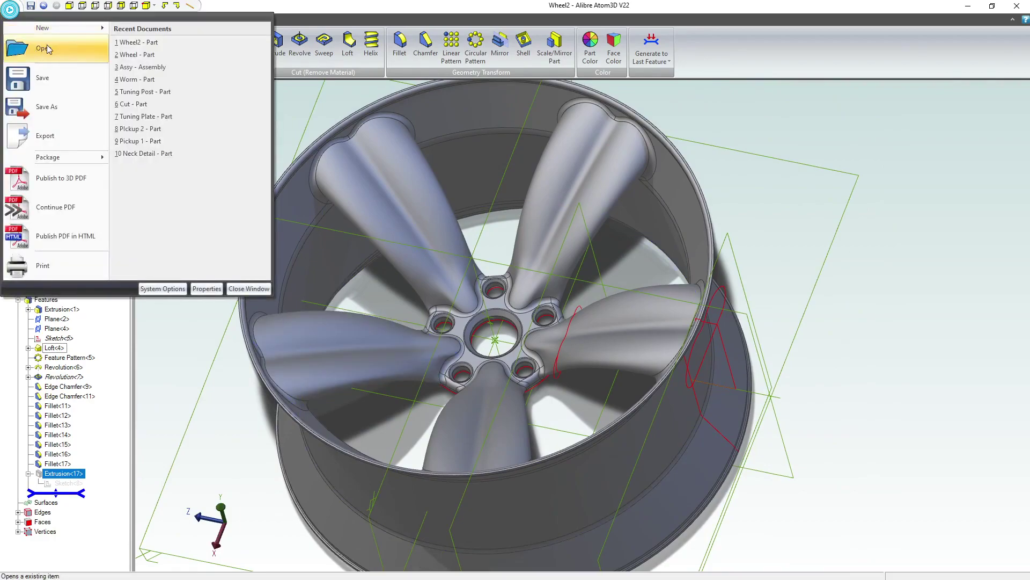
{"action": "mouse_move", "coordinate": [48, 28]}
{"action": "left_click", "coordinate": [145, 29]}
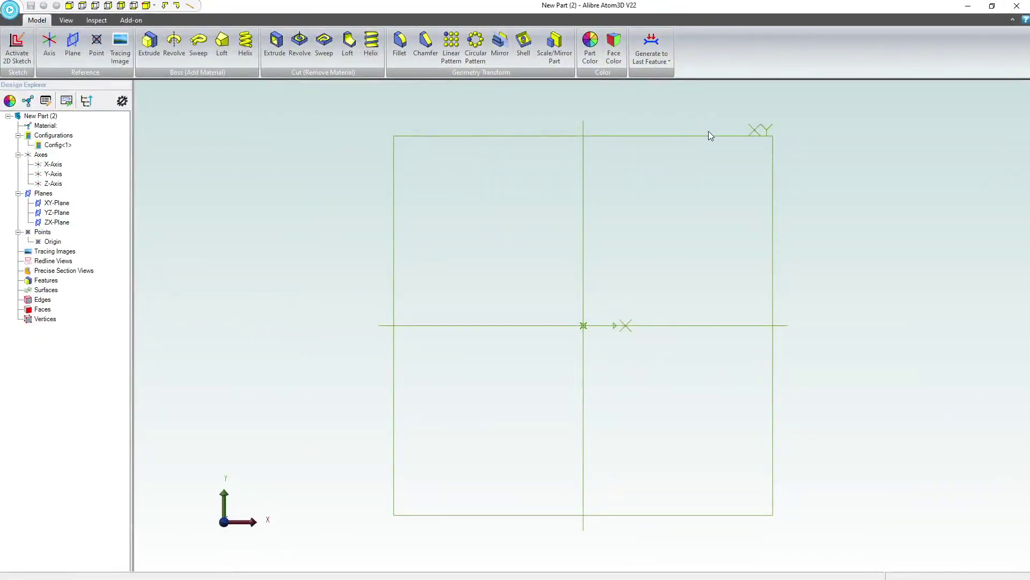
{"action": "left_click", "coordinate": [145, 6]}
{"action": "left_click", "coordinate": [776, 325]}
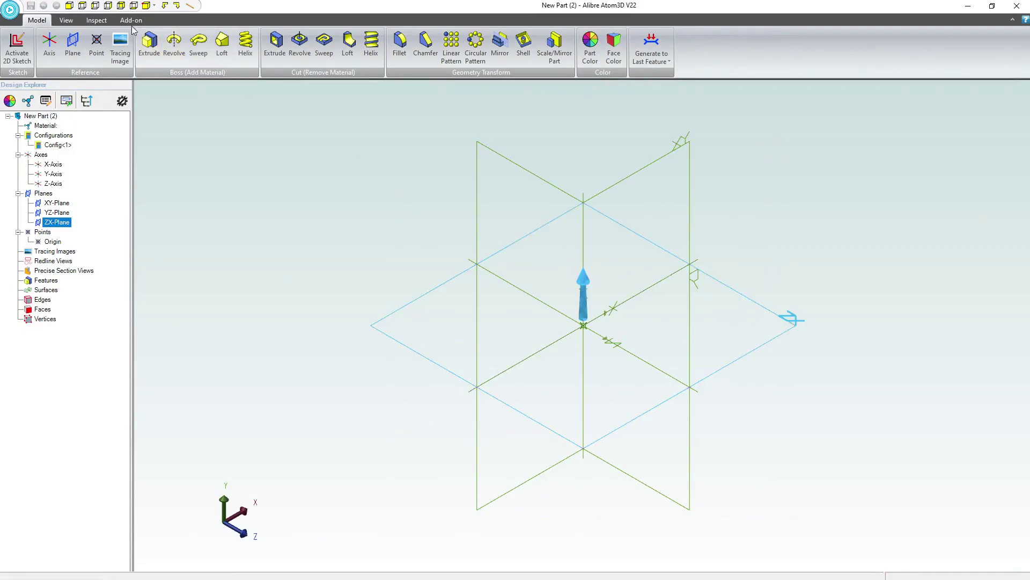
{"action": "left_click", "coordinate": [17, 49]}
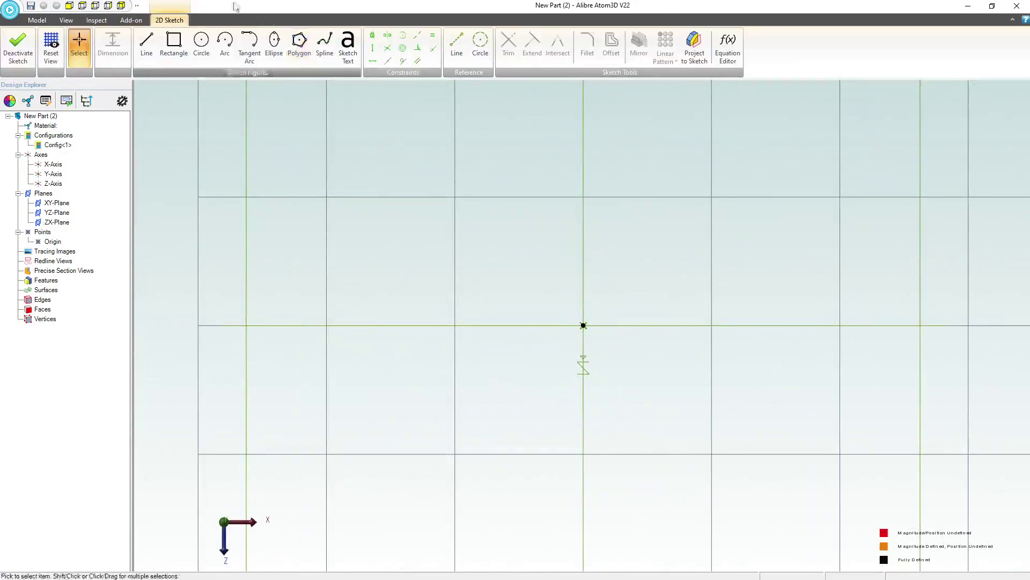
Step: Sketch three origin-centred circles, the outermost about 2.13 in, plus one about 0.35 in centred on the middle circle, and convert the middle circle to reference
{"action": "left_click", "coordinate": [201, 43]}
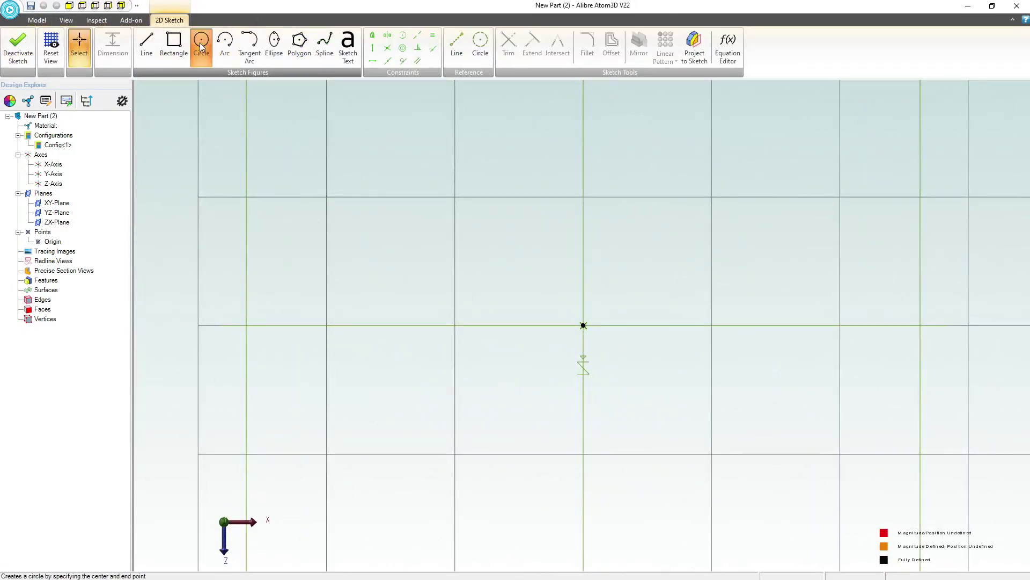
{"action": "left_click", "coordinate": [584, 326]}
{"action": "key", "text": "Return"}
{"action": "left_click", "coordinate": [600, 293]}
{"action": "left_click", "coordinate": [584, 326]}
{"action": "left_click", "coordinate": [593, 251]}
{"action": "left_click", "coordinate": [584, 251]}
{"action": "left_click", "coordinate": [605, 246]}
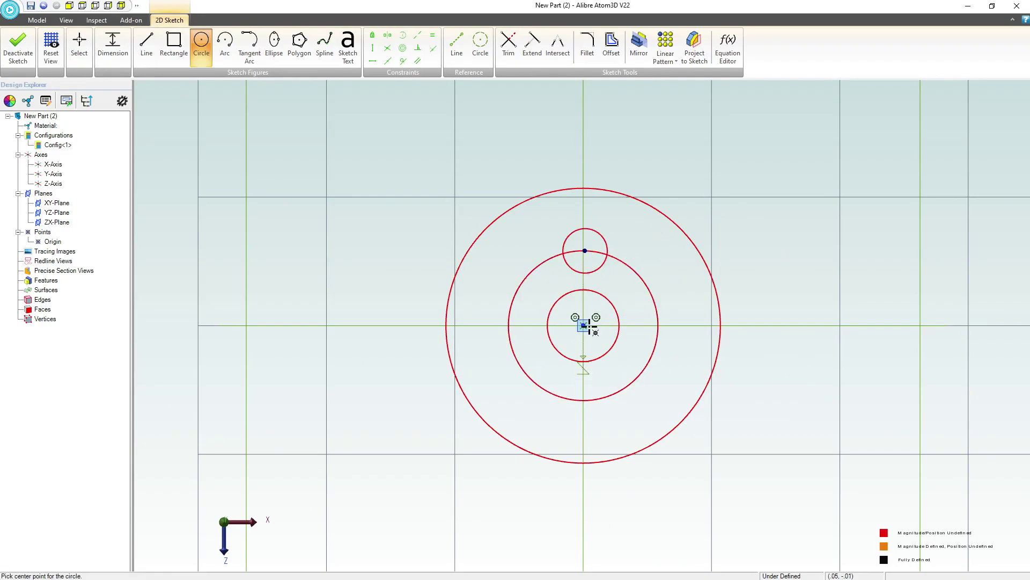
{"action": "scroll", "coordinate": [585, 325], "scroll_direction": "up", "scroll_amount": 2}
{"action": "key", "text": "Escape"}
{"action": "right_click", "coordinate": [659, 245]}
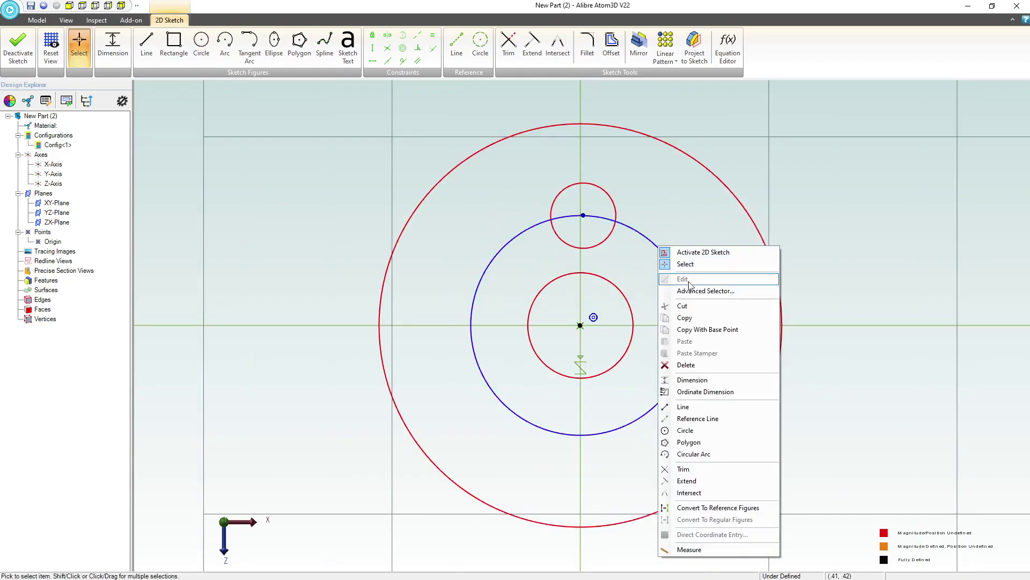
{"action": "left_click", "coordinate": [698, 506]}
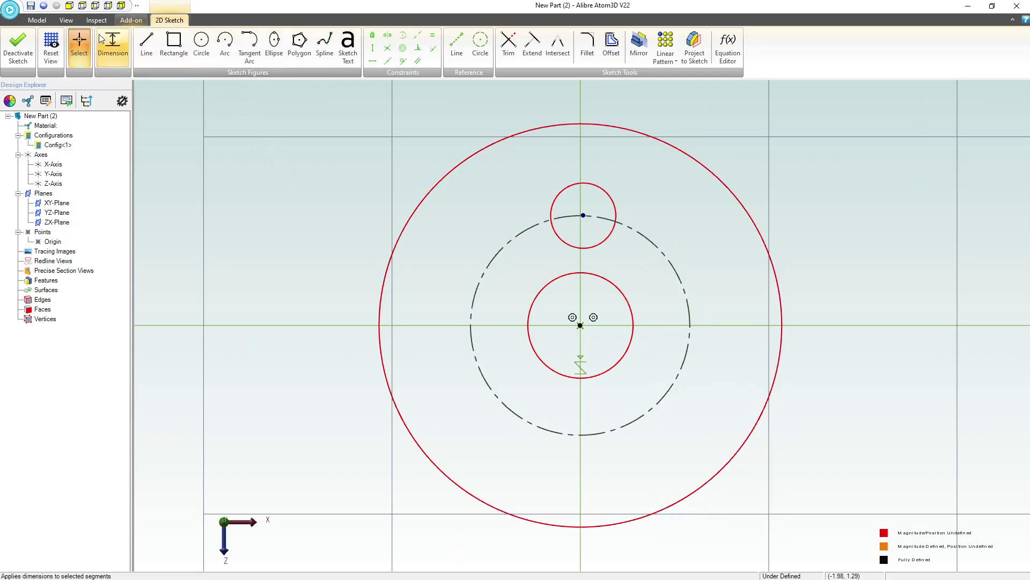
Step: Dimension the outer circle's diameter at 5 in and revise it to 6 in
{"action": "left_click", "coordinate": [103, 38]}
{"action": "left_click", "coordinate": [731, 191]}
{"action": "left_click", "coordinate": [818, 191]}
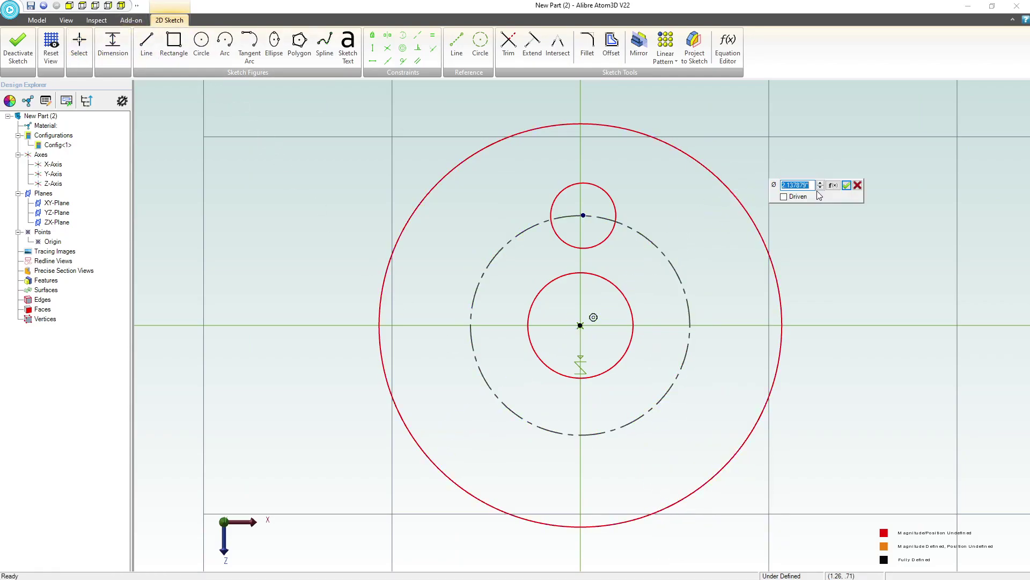
{"action": "type", "text": "5"}
{"action": "key", "text": "Return"}
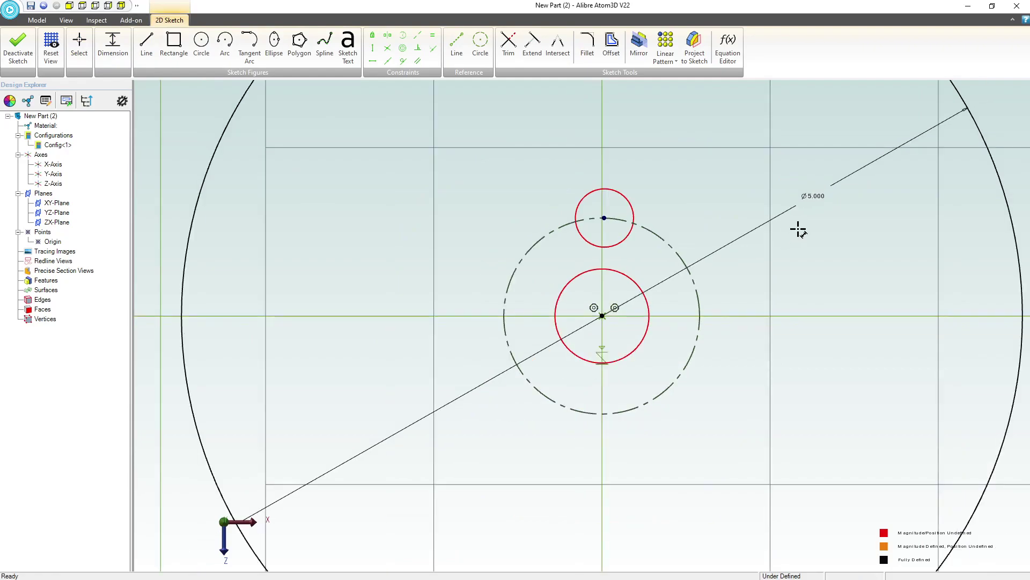
{"action": "double_click", "coordinate": [822, 198]}
{"action": "type", "text": "6"}
{"action": "key", "text": "Return"}
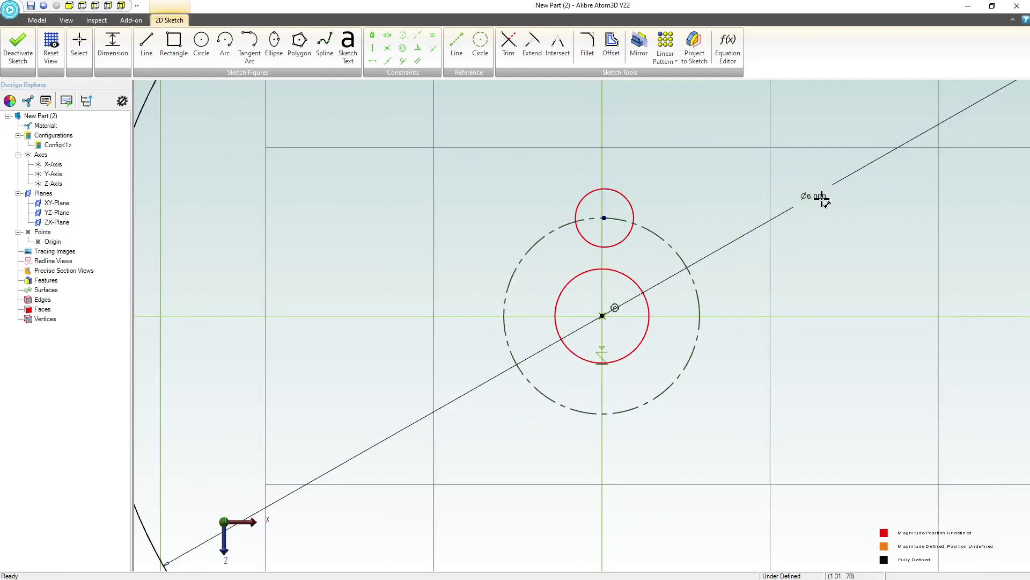
Step: Dimension the reference circle's diameter at 114.7 mm
{"action": "left_click", "coordinate": [691, 282]}
{"action": "left_click", "coordinate": [707, 205]}
{"action": "type", "text": "114.7"}
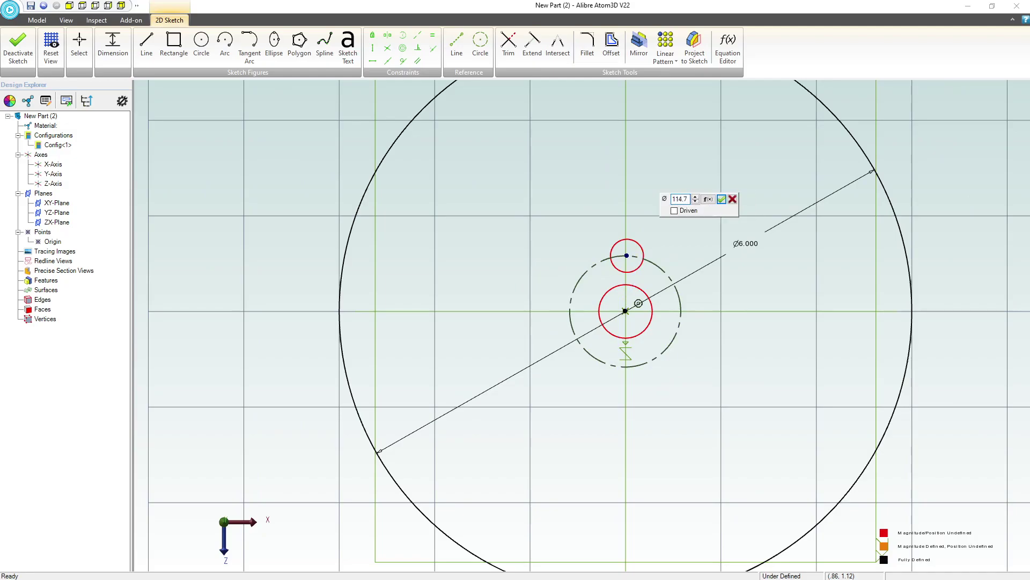
{"action": "type", "text": "mm"}
{"action": "key", "text": "Return"}
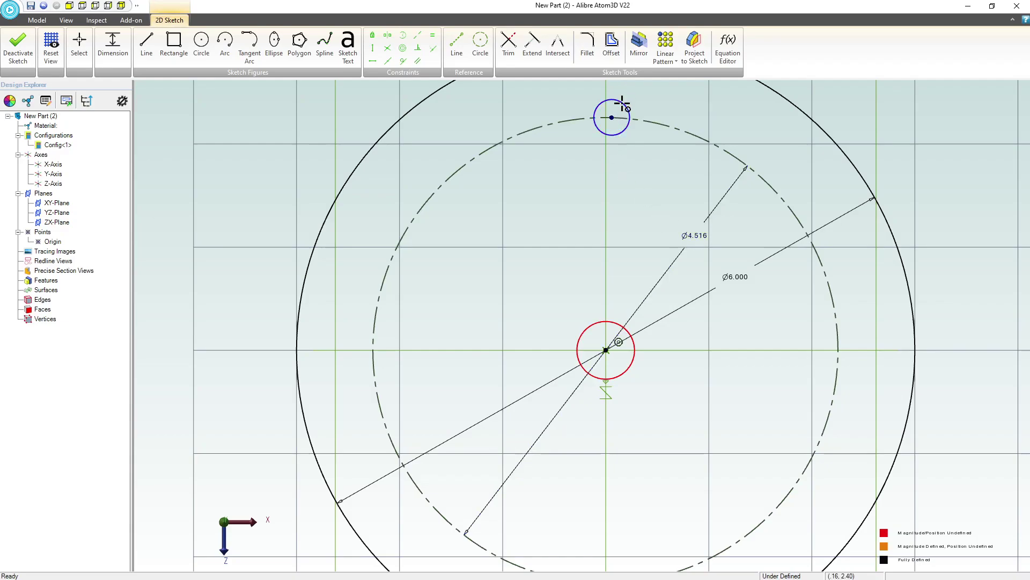
Step: Dimension the small circle on the reference circle with a diameter of 0.75 in
{"action": "left_click", "coordinate": [670, 103]}
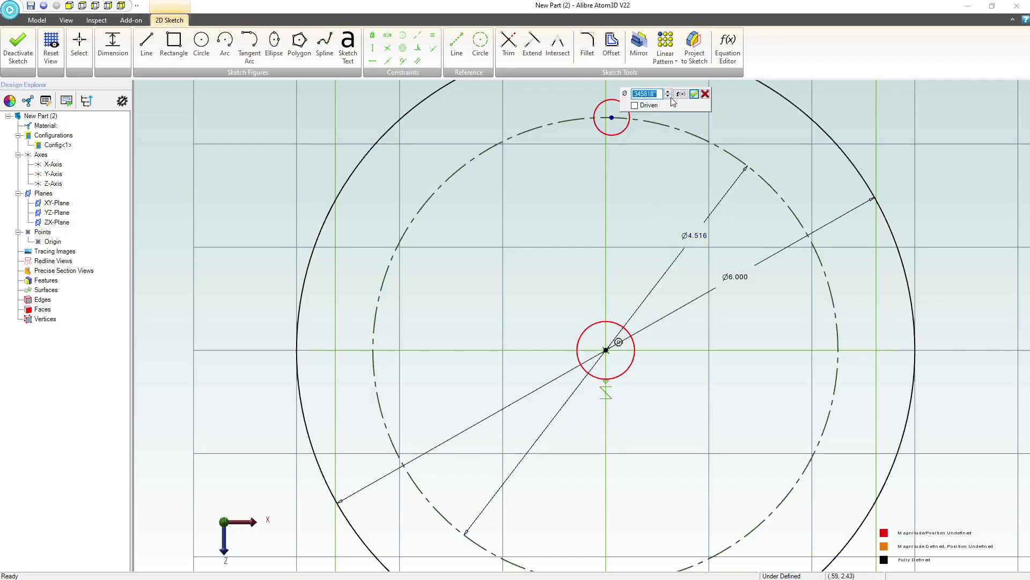
{"action": "type", "text": ".75"}
{"action": "key", "text": "Return"}
Step: Constrain the small circle's centre vertically to the origin
{"action": "scroll", "coordinate": [633, 257], "scroll_direction": "down", "scroll_amount": 2}
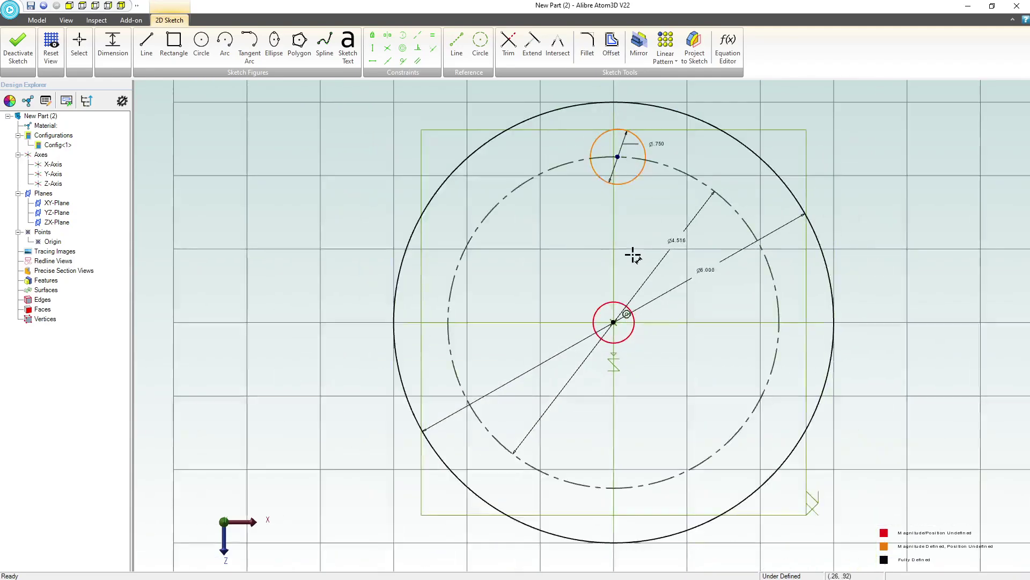
{"action": "scroll", "coordinate": [632, 208], "scroll_direction": "up", "scroll_amount": 1}
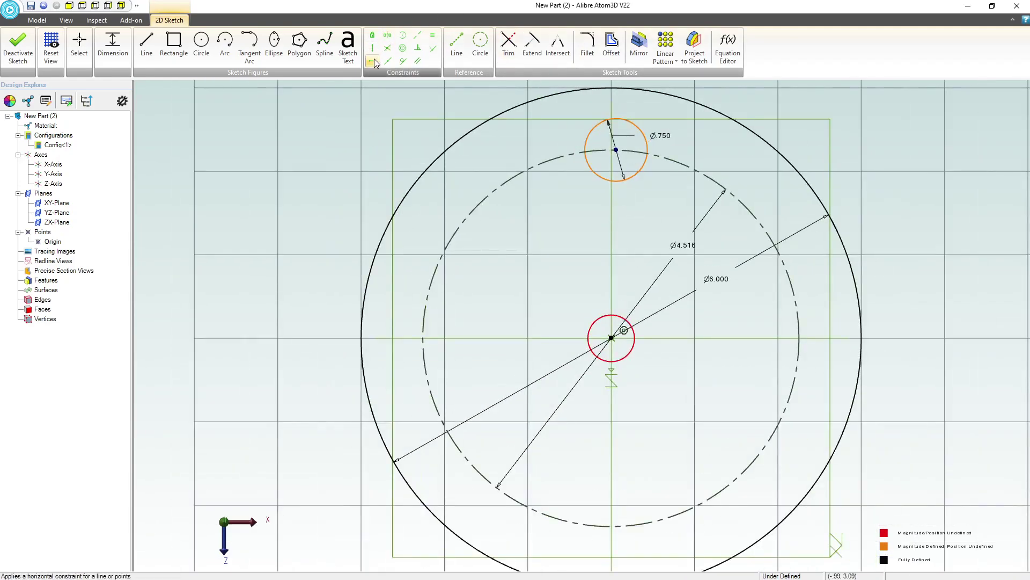
{"action": "left_click", "coordinate": [616, 150]}
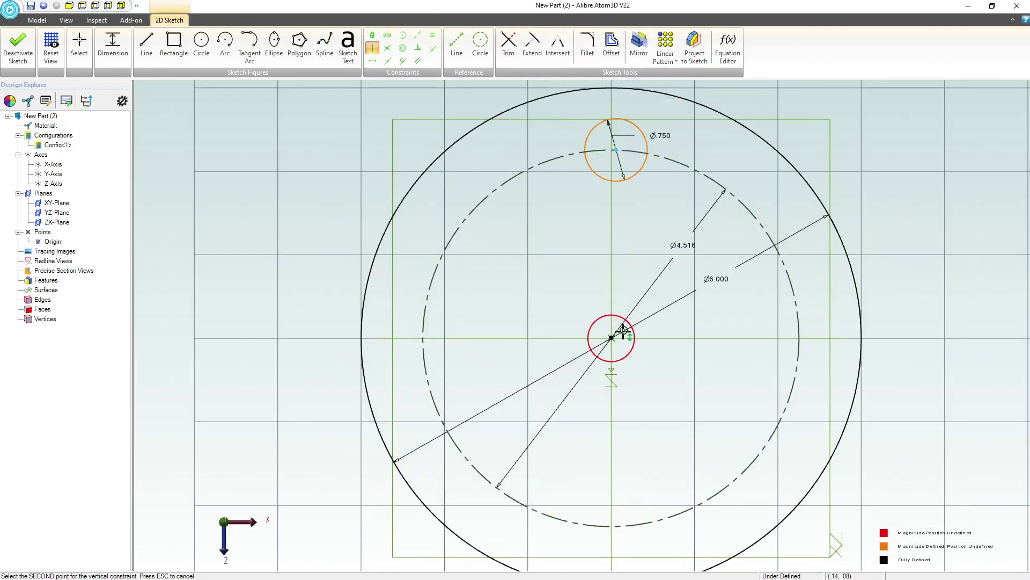
{"action": "left_click", "coordinate": [612, 337]}
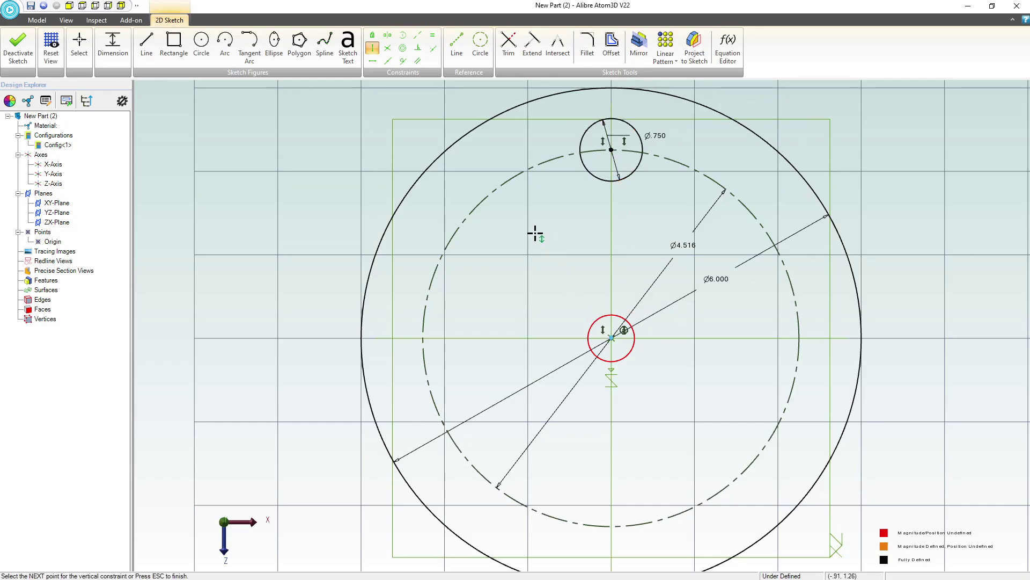
{"action": "left_click", "coordinate": [156, 49]}
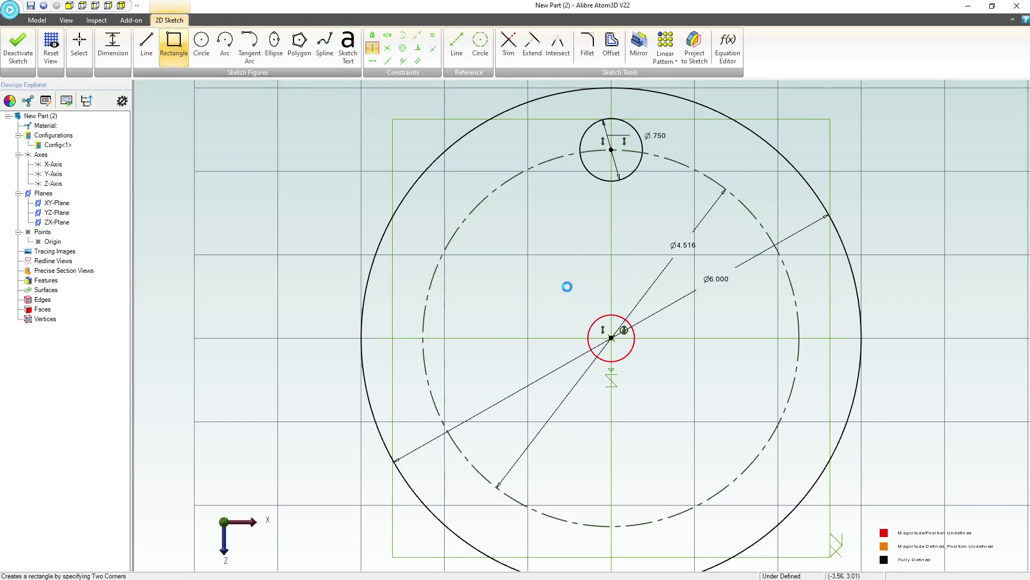
{"action": "key", "text": "Escape"}
{"action": "left_click", "coordinate": [78, 45]}
Step: Dimension the inner centre circle with a diameter of 2 in
{"action": "left_click", "coordinate": [111, 47]}
{"action": "left_click", "coordinate": [617, 315]}
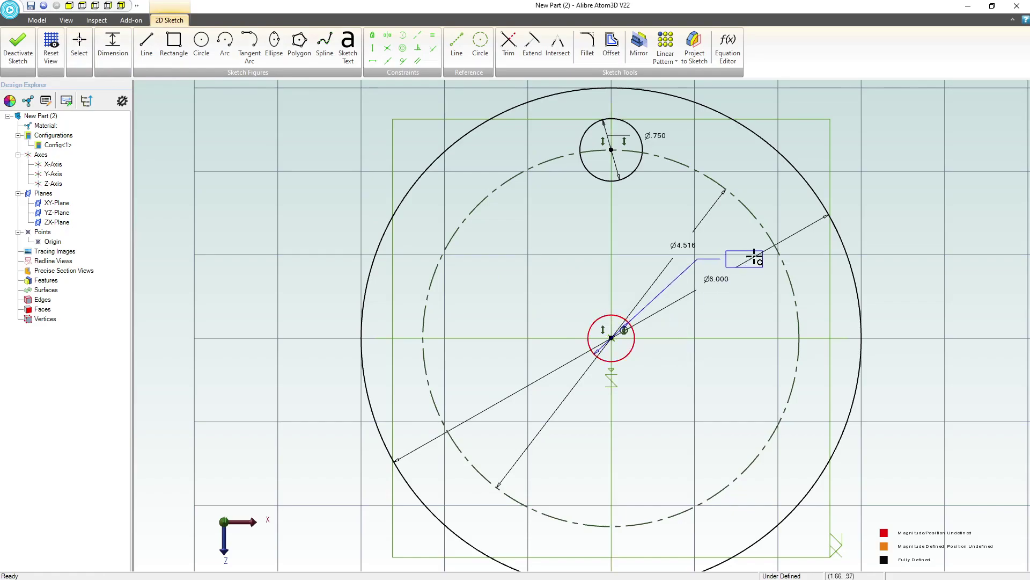
{"action": "left_click", "coordinate": [857, 186]}
{"action": "type", "text": "2"}
{"action": "key", "text": "Return"}
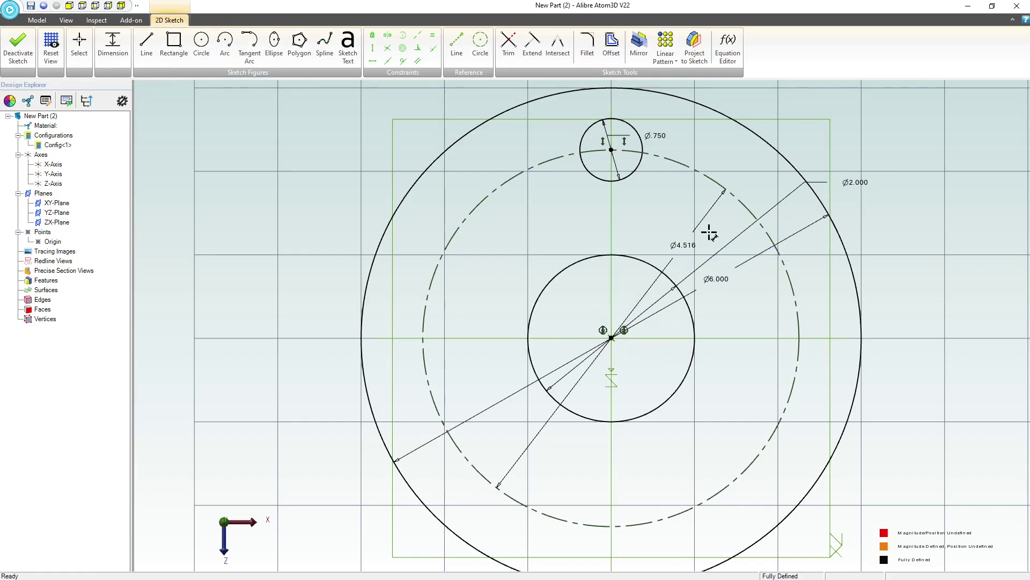
Step: Finish the sketch and extrude it as a boss to a depth of 0.5 in
{"action": "middle_click_drag", "start_coordinate": [464, 282], "coordinate": [588, 364]}
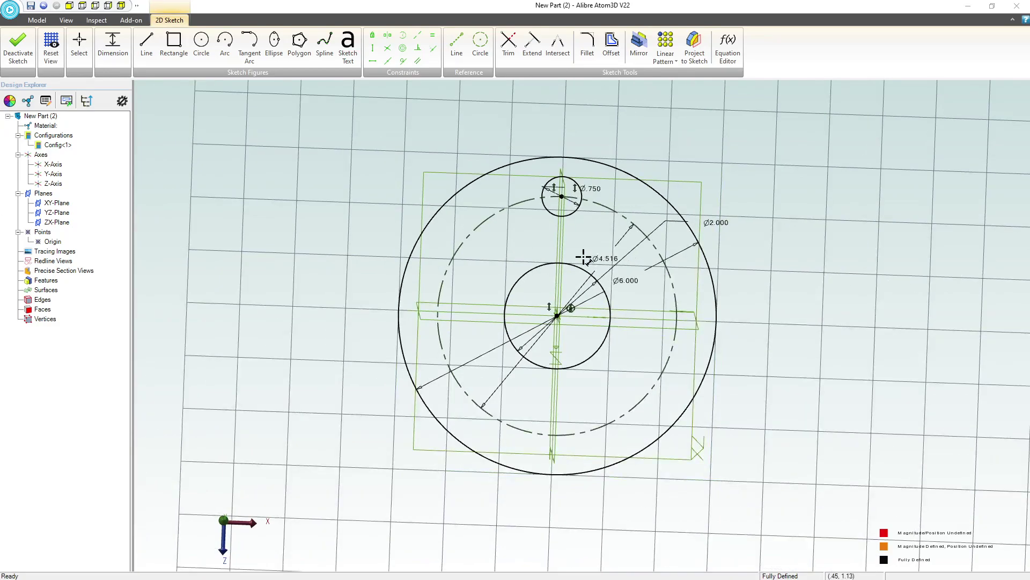
{"action": "scroll", "coordinate": [601, 260], "scroll_direction": "up", "scroll_amount": 3}
{"action": "left_click", "coordinate": [18, 45]}
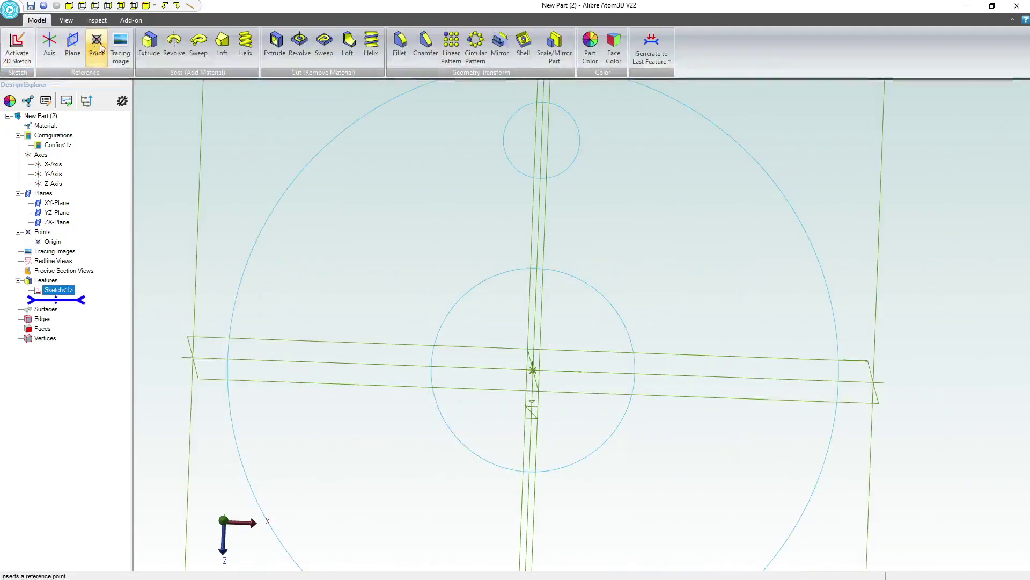
{"action": "left_click", "coordinate": [149, 43]}
{"action": "type", "text": "1"}
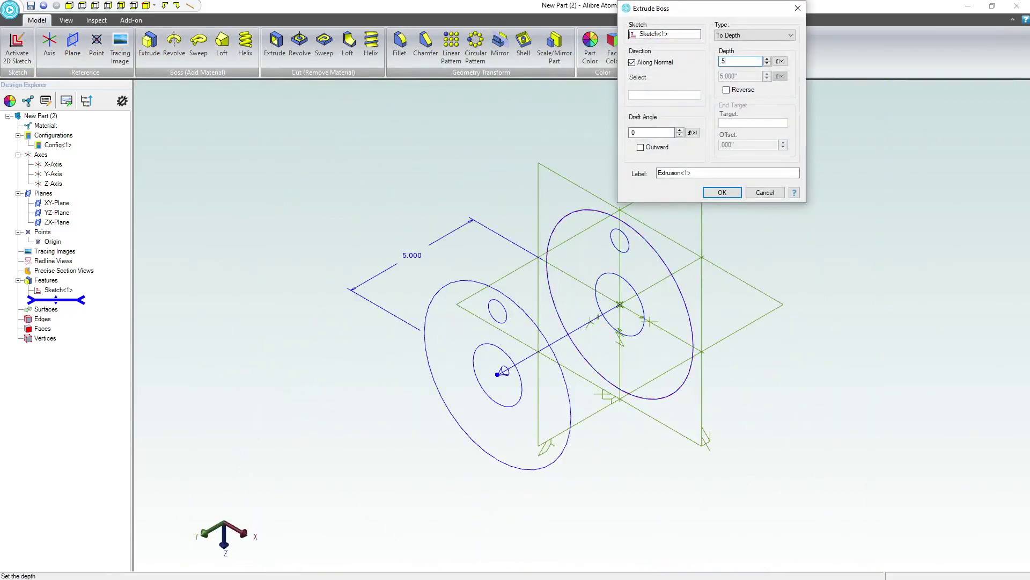
{"action": "key", "text": "Return"}
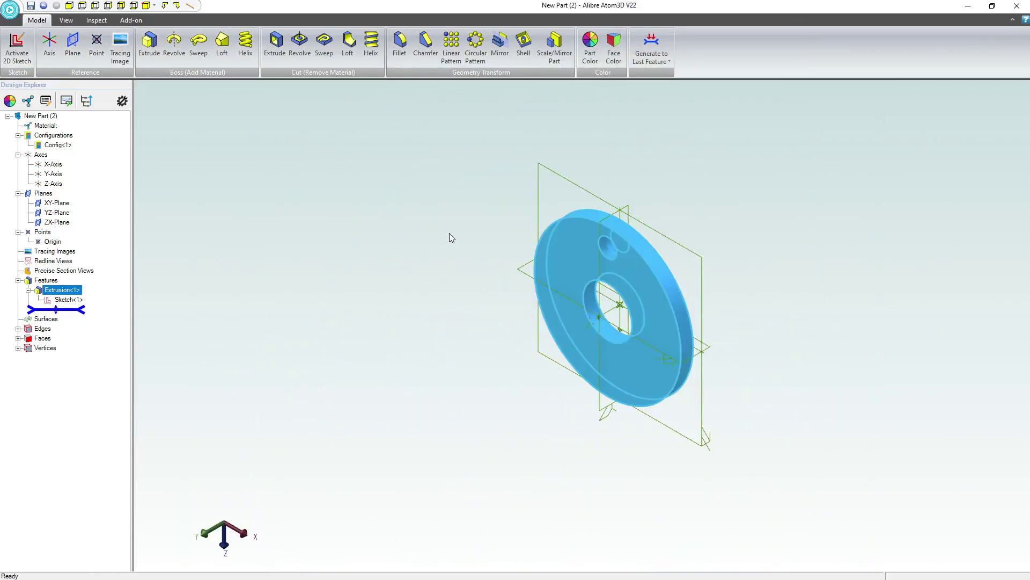
Step: Edit the extrusion's sketch and circular-pattern the 0.75 in circle into 5 equally spaced instances around the outer circle's centre
{"action": "right_click", "coordinate": [66, 300]}
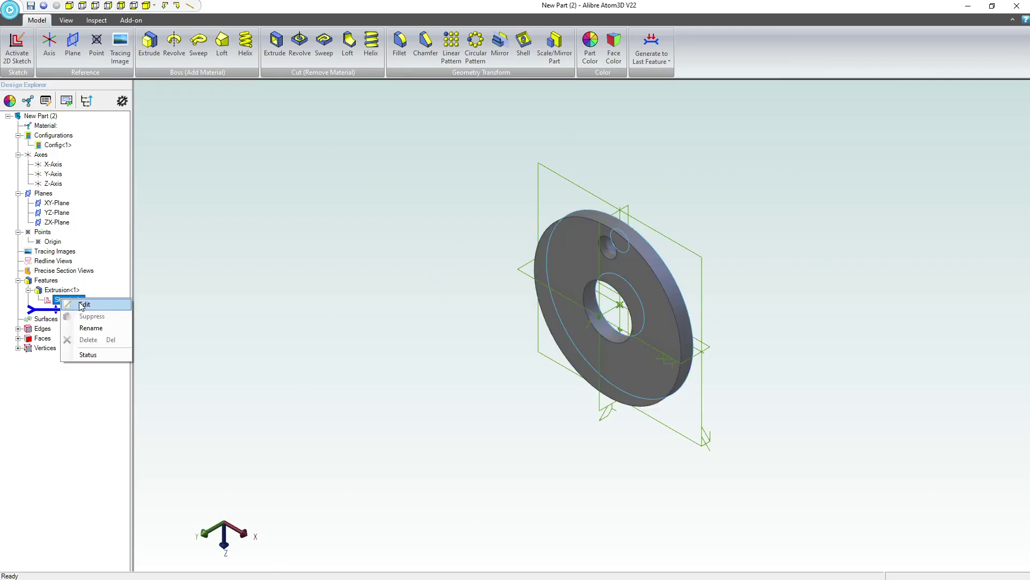
{"action": "left_click", "coordinate": [80, 304]}
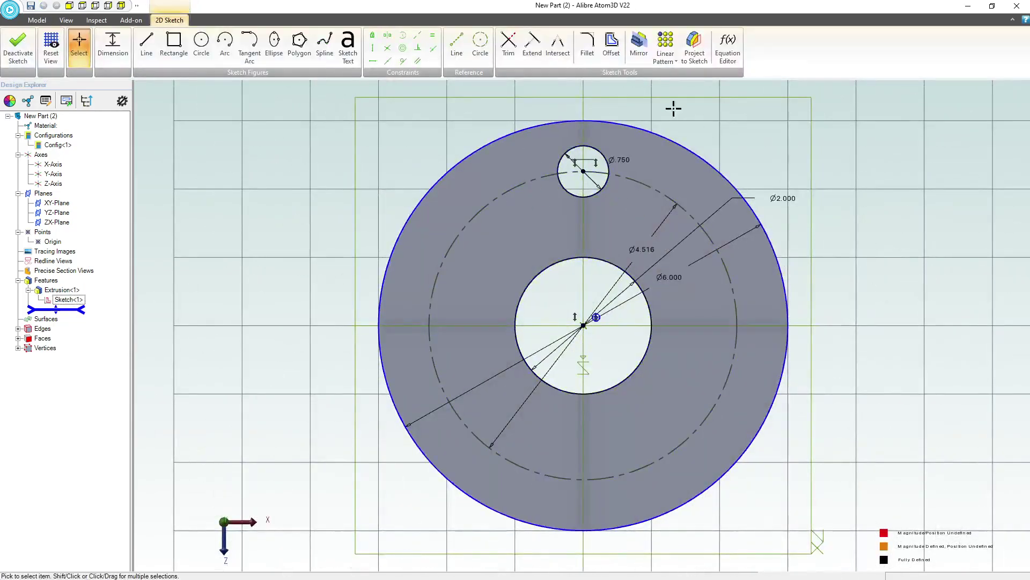
{"action": "left_click", "coordinate": [666, 57]}
{"action": "left_click", "coordinate": [697, 91]}
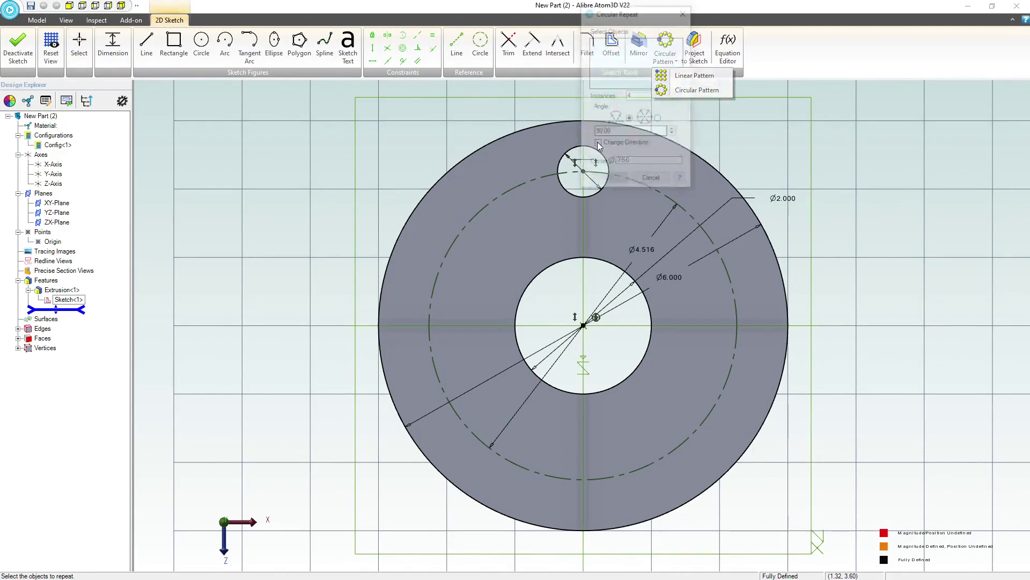
{"action": "left_click_drag", "start_coordinate": [619, 12], "coordinate": [248, 114]}
{"action": "left_click", "coordinate": [569, 152]}
{"action": "left_click", "coordinate": [308, 195]}
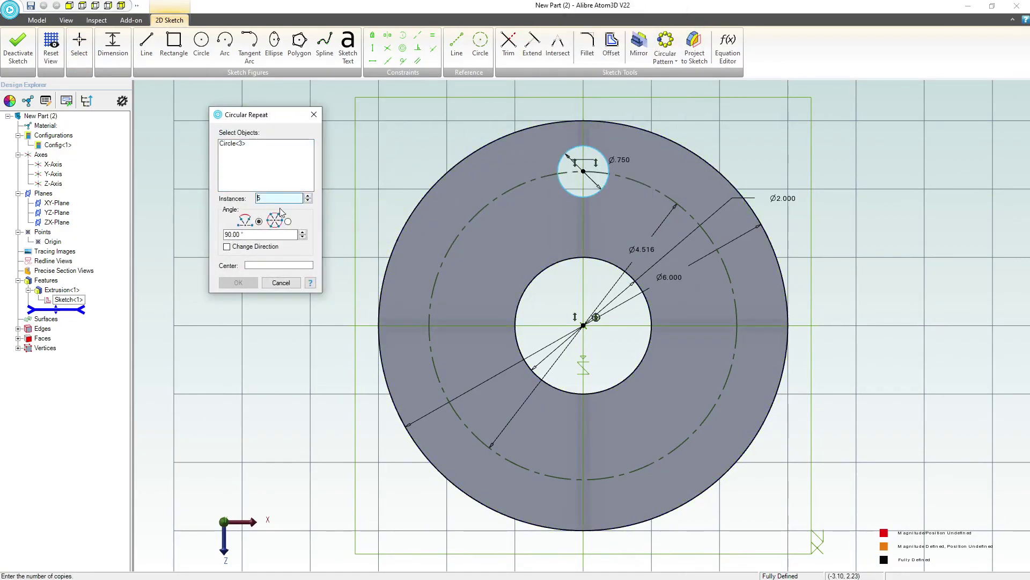
{"action": "left_click", "coordinate": [263, 265]}
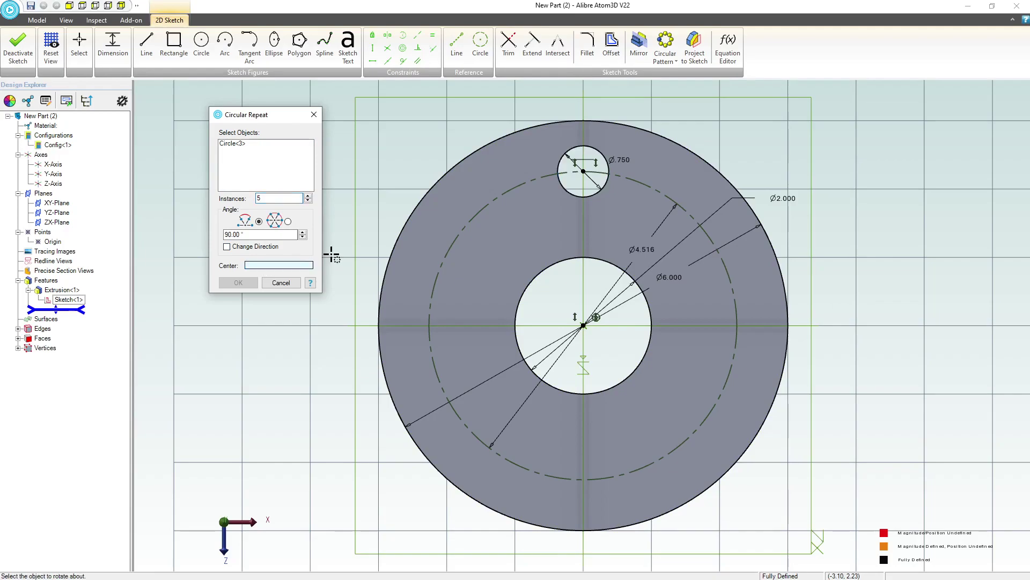
{"action": "left_click", "coordinate": [417, 210]}
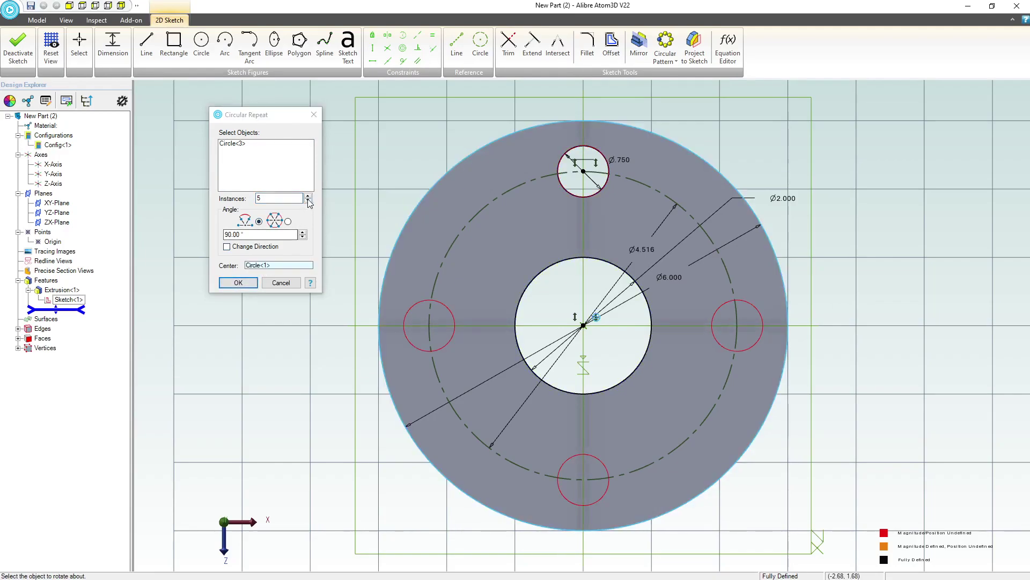
{"action": "left_click", "coordinate": [289, 221]}
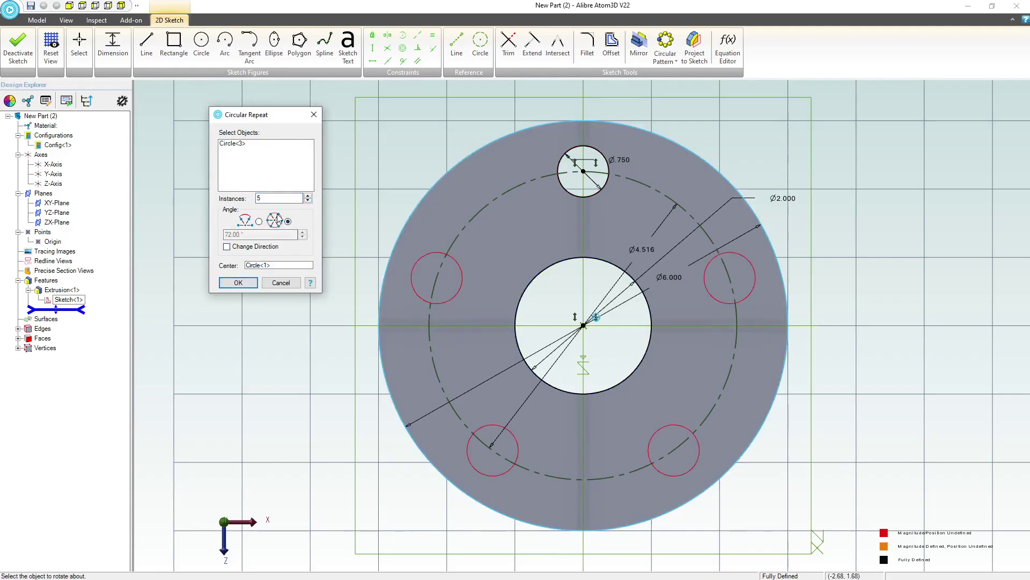
{"action": "left_click", "coordinate": [249, 287]}
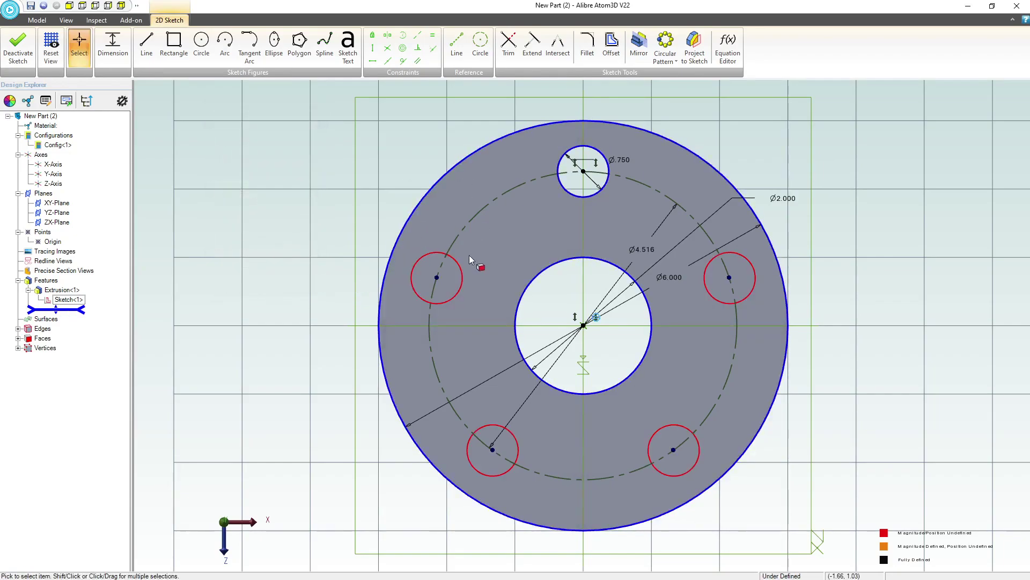
Step: Enlarge the patterned circle at the upper left of the disc freehand, keeping its centre in place
{"action": "mouse_move", "coordinate": [452, 261]}
{"action": "left_mouse_down"}
{"action": "mouse_move", "coordinate": [421, 268]}
{"action": "mouse_move", "coordinate": [456, 262]}
{"action": "mouse_move", "coordinate": [439, 263]}
{"action": "mouse_move", "coordinate": [447, 246]}
{"action": "left_mouse_up"}
{"action": "left_click", "coordinate": [363, 129]}
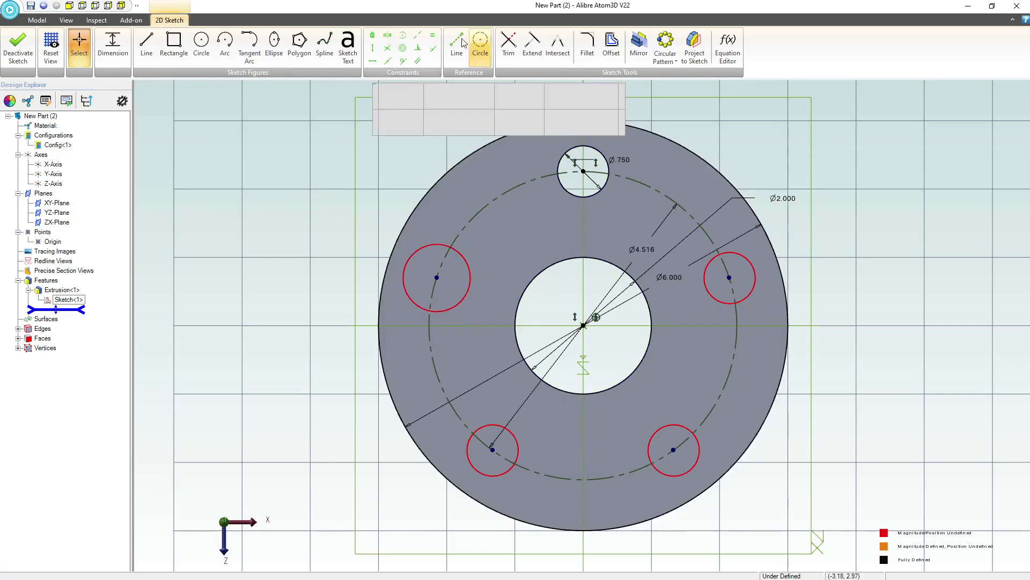
Step: Constrain the other four bolt-hole circles equal in size to the top 0.75 in circle and finish the sketch
{"action": "left_click", "coordinate": [434, 39]}
{"action": "left_click", "coordinate": [564, 161]}
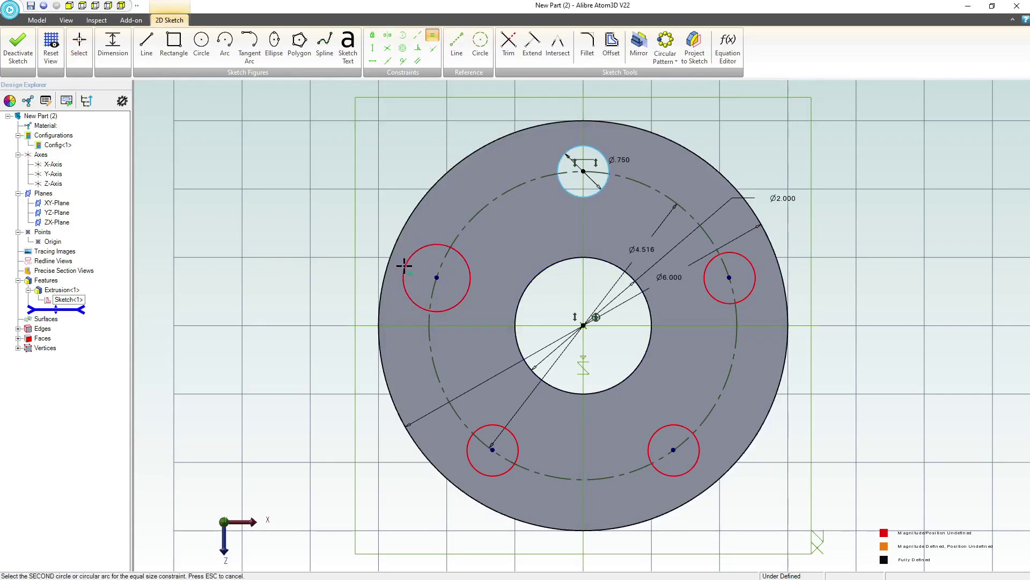
{"action": "left_click", "coordinate": [416, 256]}
{"action": "left_click", "coordinate": [478, 432]}
{"action": "left_click", "coordinate": [656, 430]}
{"action": "left_click", "coordinate": [717, 256]}
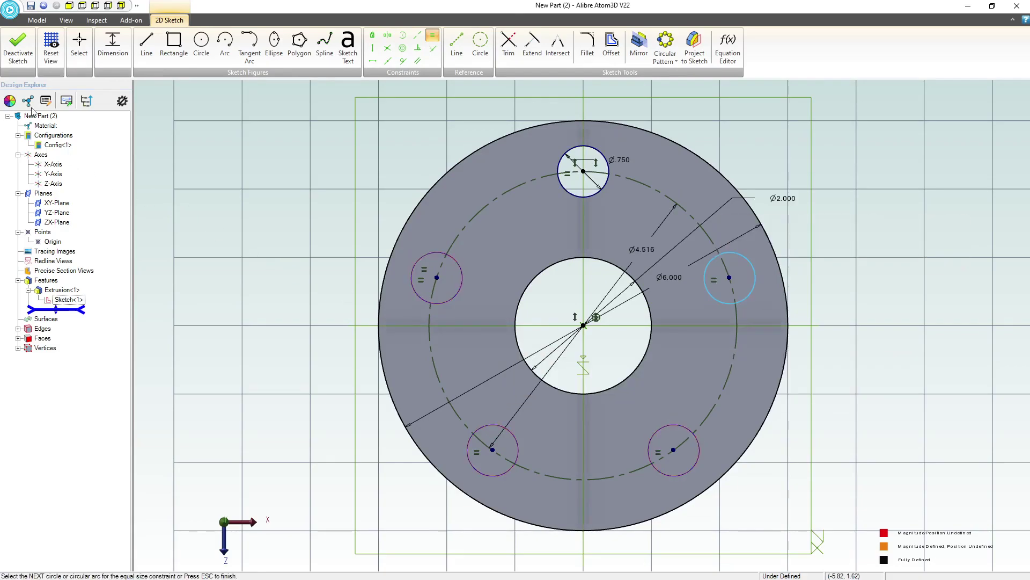
{"action": "left_click", "coordinate": [23, 38]}
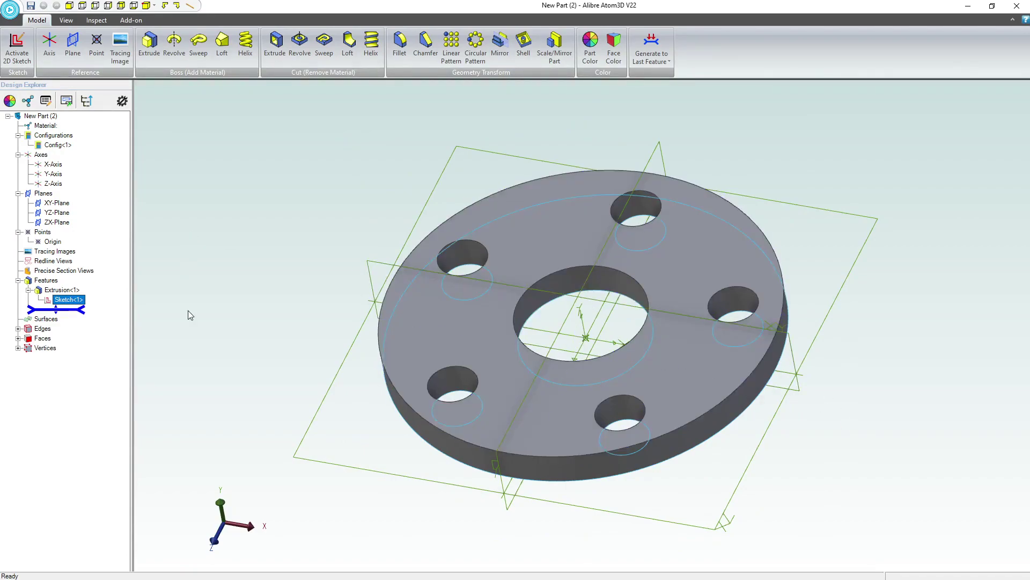
Step: Start a new sketch on the ZX-Plane and draw an arc centred on the origin just beyond the disc's upper edge
{"action": "left_click", "coordinate": [500, 161]}
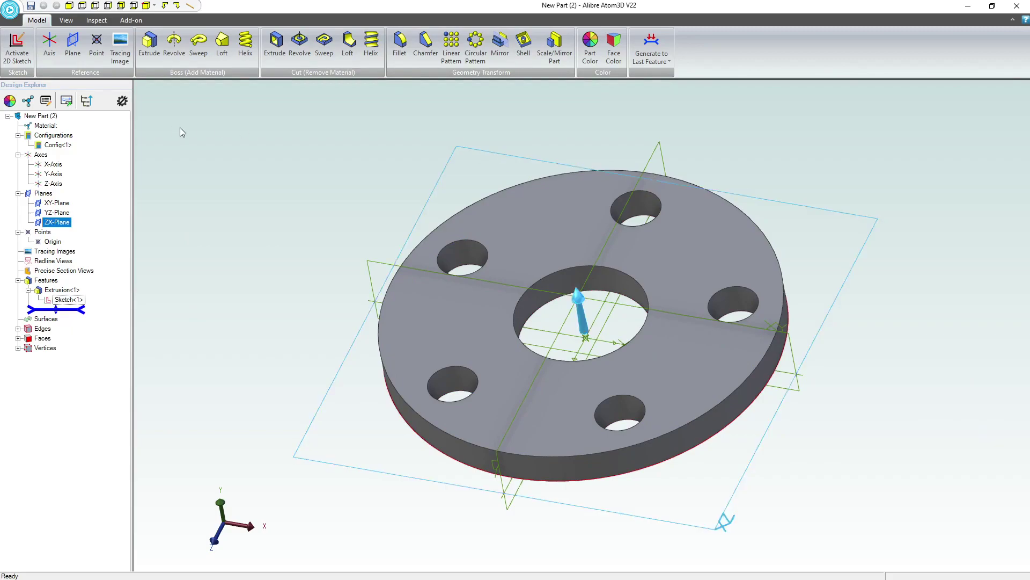
{"action": "left_click", "coordinate": [17, 48]}
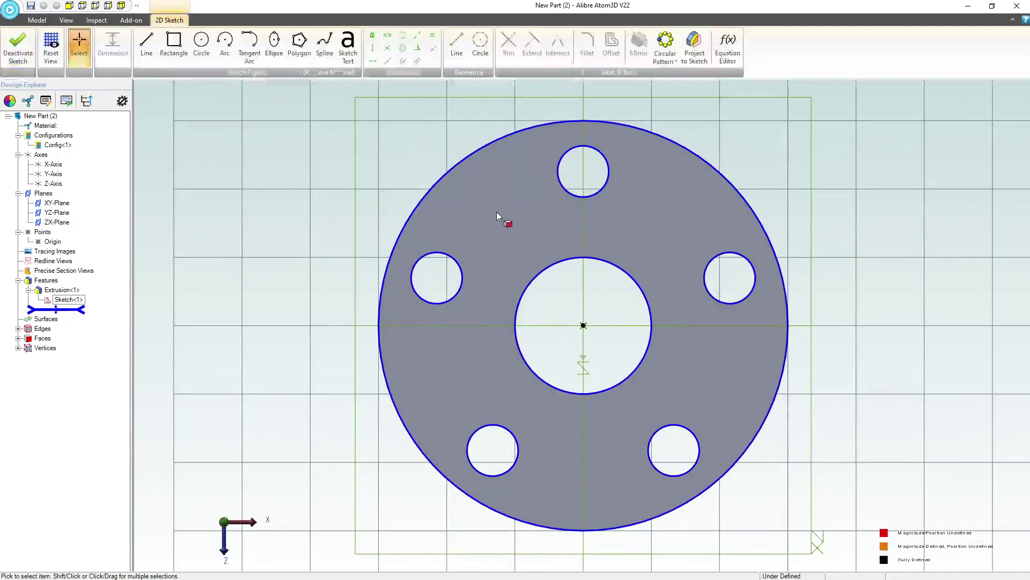
{"action": "left_click", "coordinate": [227, 44]}
{"action": "left_click", "coordinate": [583, 325]}
{"action": "left_click", "coordinate": [465, 140]}
{"action": "left_click", "coordinate": [692, 108]}
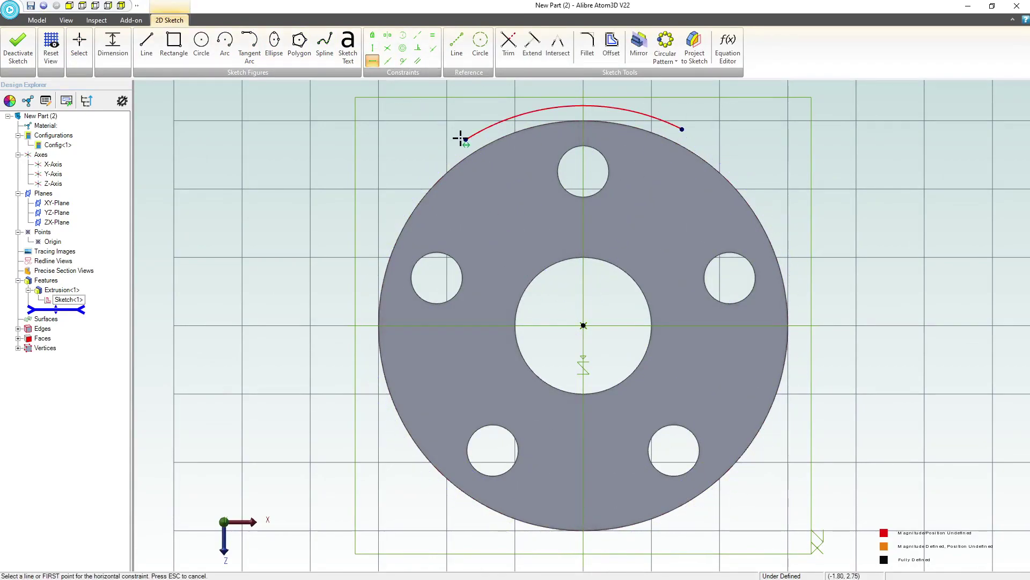
Step: Constrain the arc's two endpoints horizontally to each other and make the arc equal in radius to the disc's outer edge
{"action": "left_click", "coordinate": [465, 139]}
{"action": "left_click", "coordinate": [682, 129]}
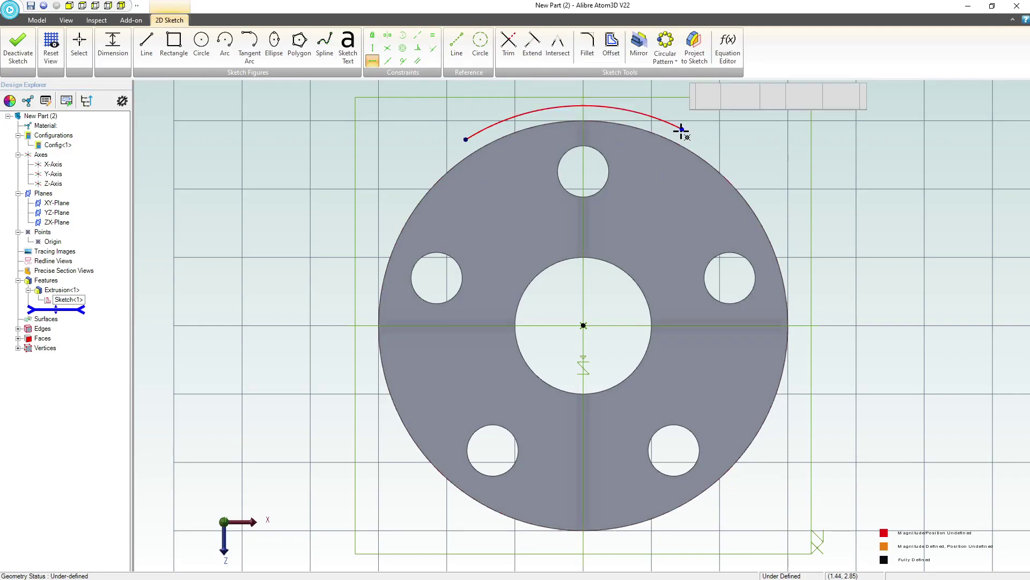
{"action": "left_click", "coordinate": [433, 35]}
{"action": "left_click", "coordinate": [459, 160]}
{"action": "left_click", "coordinate": [668, 122]}
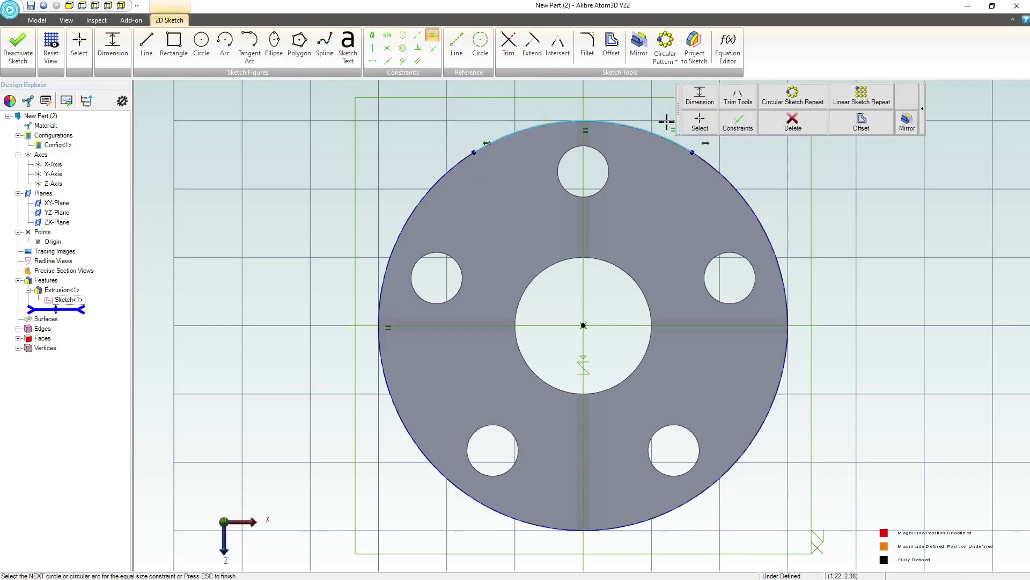
Step: Dimension the distance between the arc's two endpoints as 2.75 in
{"action": "left_click", "coordinate": [128, 43]}
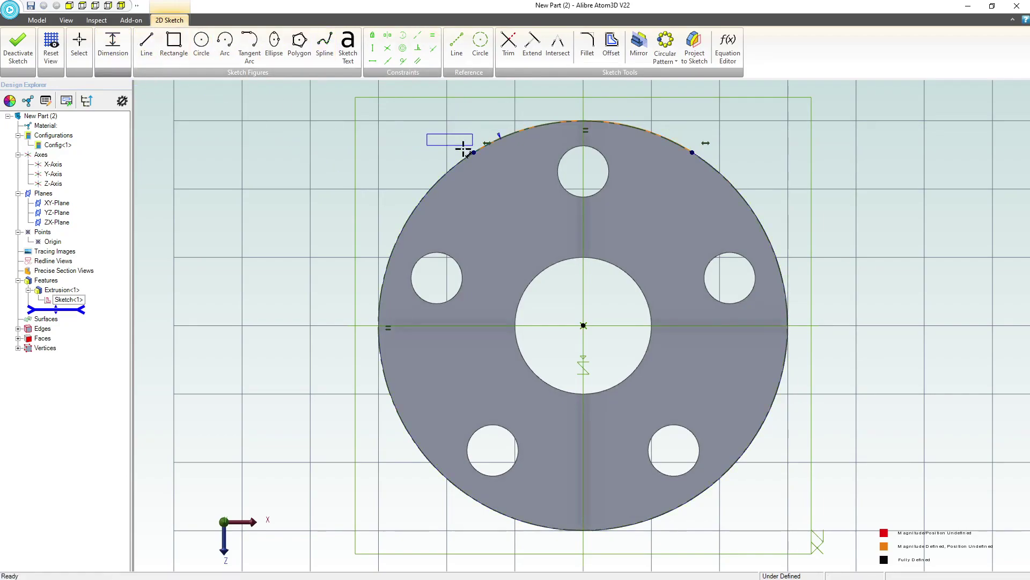
{"action": "left_click", "coordinate": [472, 152]}
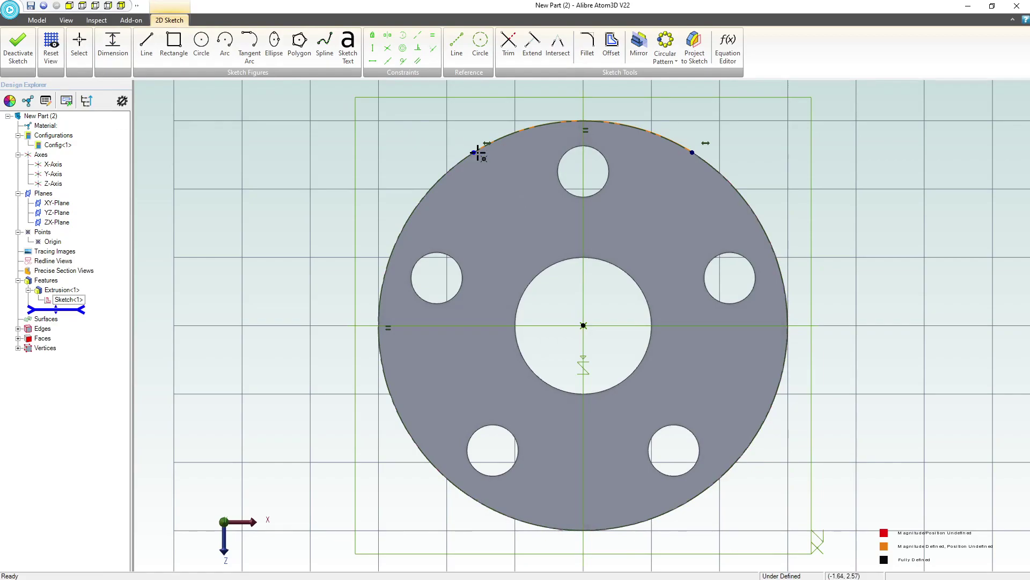
{"action": "left_click", "coordinate": [691, 152]}
{"action": "left_click", "coordinate": [617, 117]}
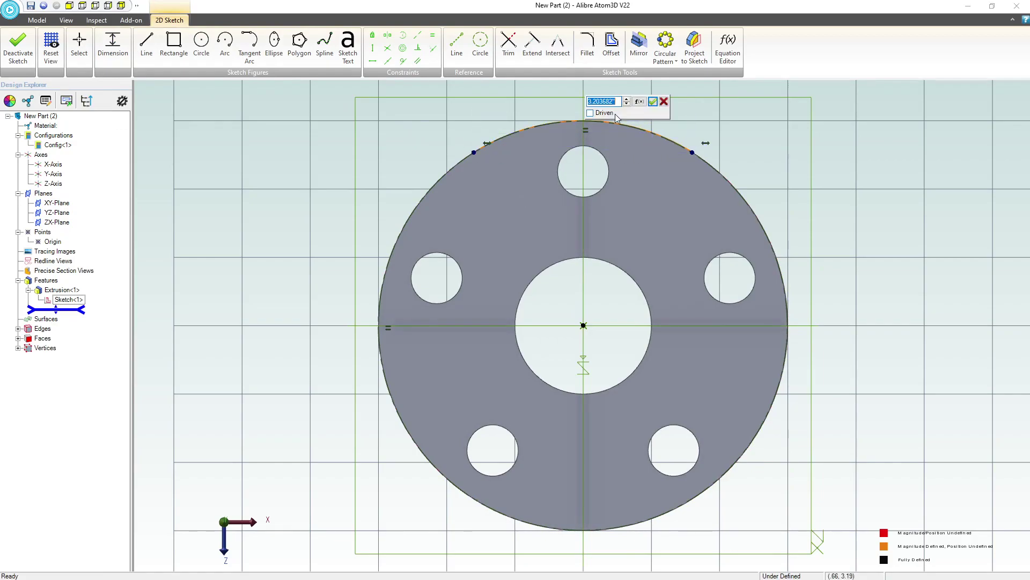
{"action": "type", "text": "2.75"}
{"action": "key", "text": "Return"}
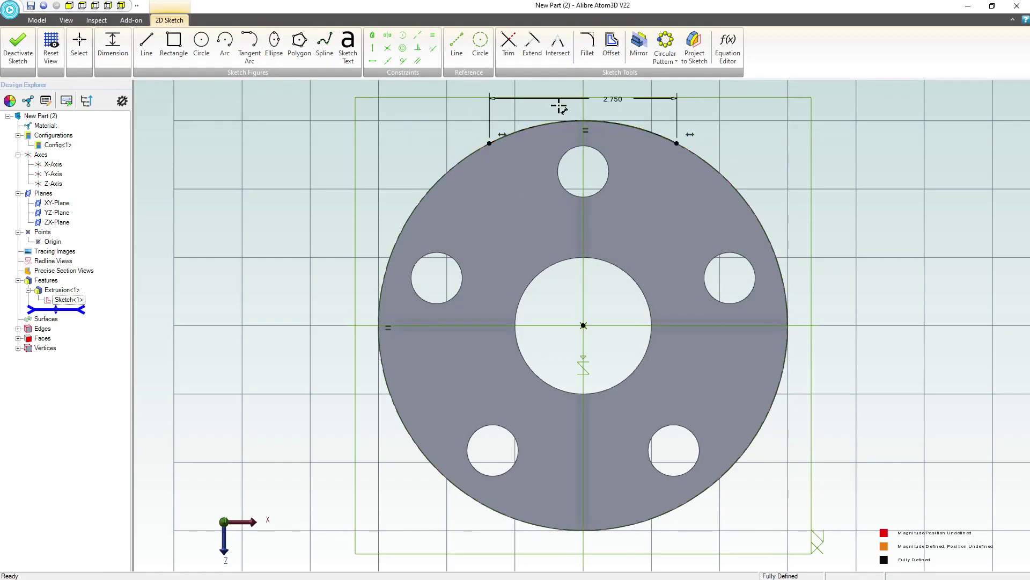
Step: Draw a chain of three tangent arcs from the outer arc's +X endpoint inward to just above the centre bore
{"action": "left_click", "coordinate": [250, 45]}
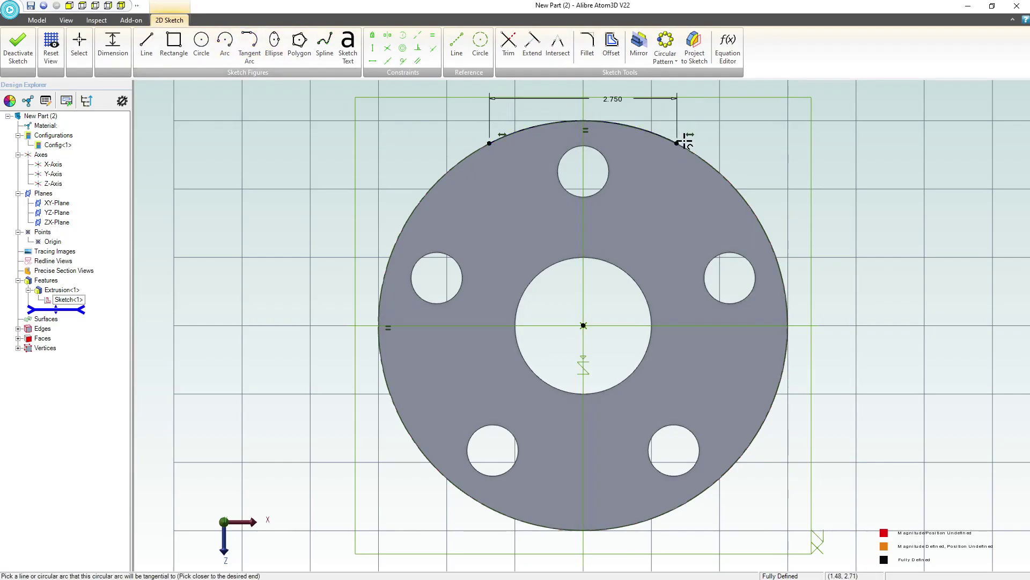
{"action": "left_click", "coordinate": [677, 143]}
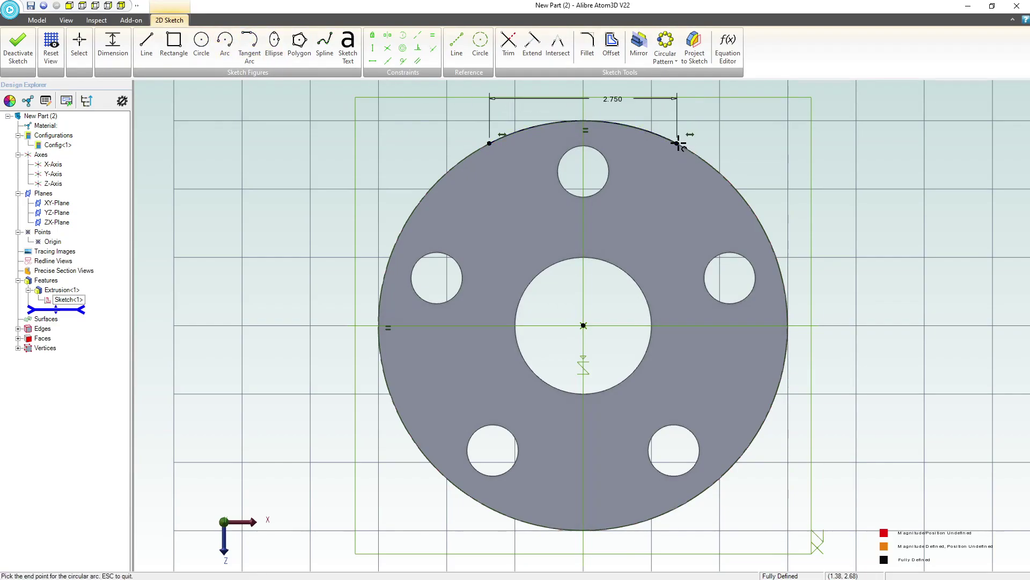
{"action": "left_click", "coordinate": [672, 187]}
{"action": "left_click", "coordinate": [673, 186]}
{"action": "left_click", "coordinate": [616, 228]}
{"action": "left_click", "coordinate": [616, 228]}
{"action": "left_click", "coordinate": [587, 245]}
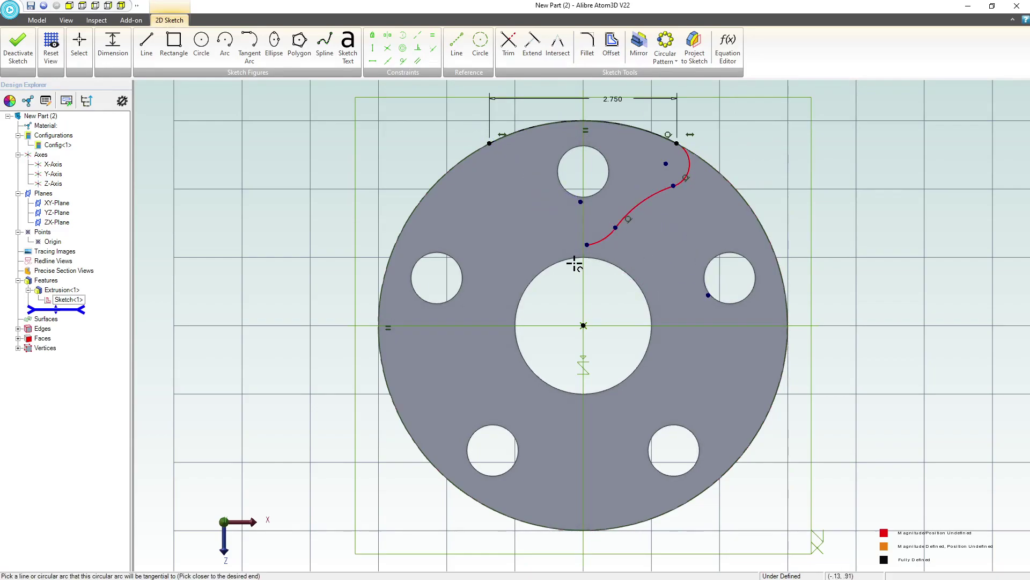
{"action": "key", "text": "Escape"}
Step: Constrain the lowest tangent arc's centre and lower endpoint to align vertically with the origin
{"action": "left_click", "coordinate": [373, 61]}
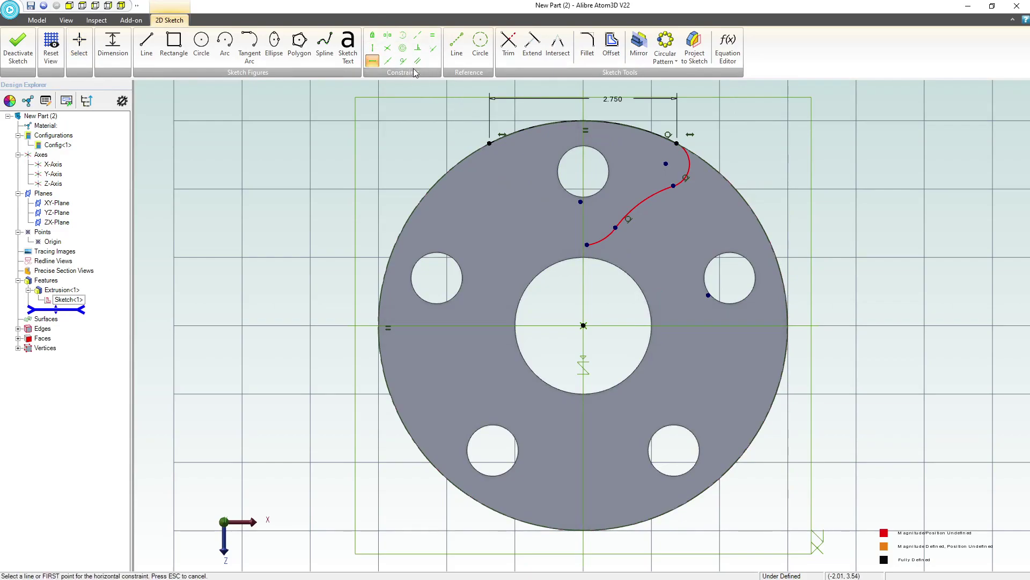
{"action": "left_click", "coordinate": [373, 48]}
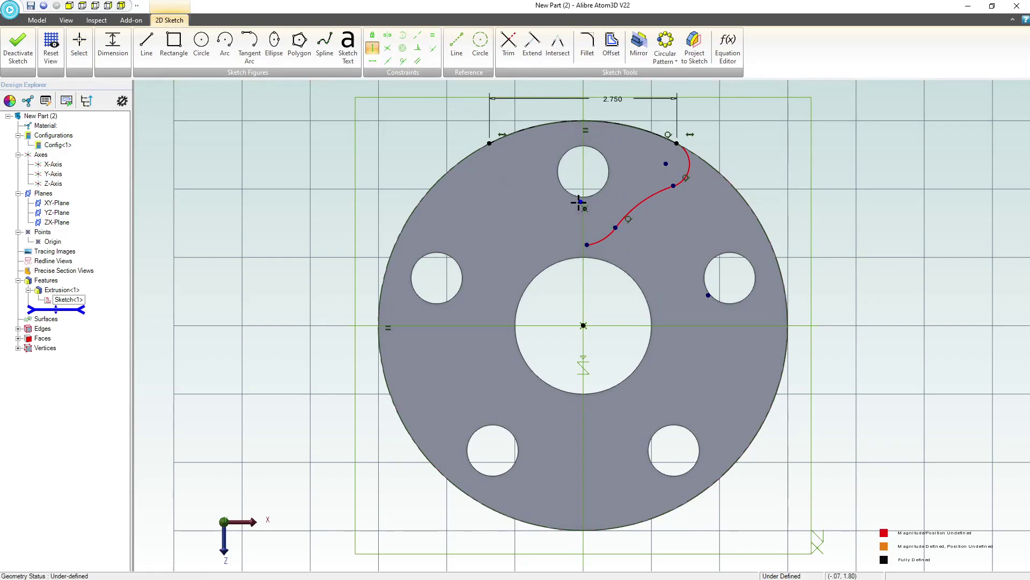
{"action": "left_click", "coordinate": [580, 202]}
{"action": "left_click", "coordinate": [587, 244]}
{"action": "key", "text": "Escape"}
{"action": "left_click", "coordinate": [581, 245]}
{"action": "left_click", "coordinate": [583, 325]}
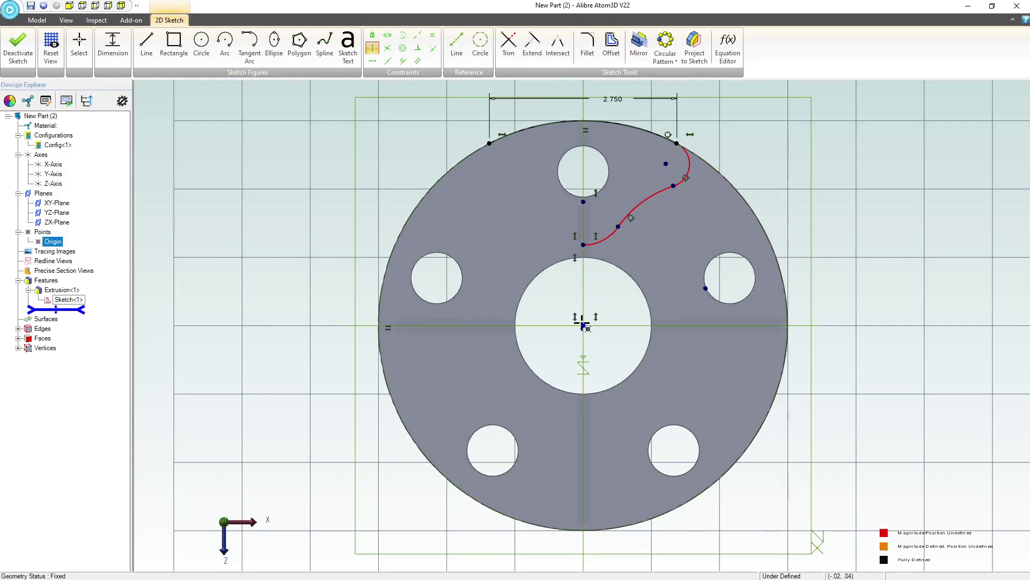
{"action": "key", "text": "Escape"}
Step: Dimension the chain's lower endpoint at 1.1 in from the origin
{"action": "left_click", "coordinate": [582, 245]}
{"action": "left_click", "coordinate": [583, 325]}
{"action": "left_click", "coordinate": [505, 293]}
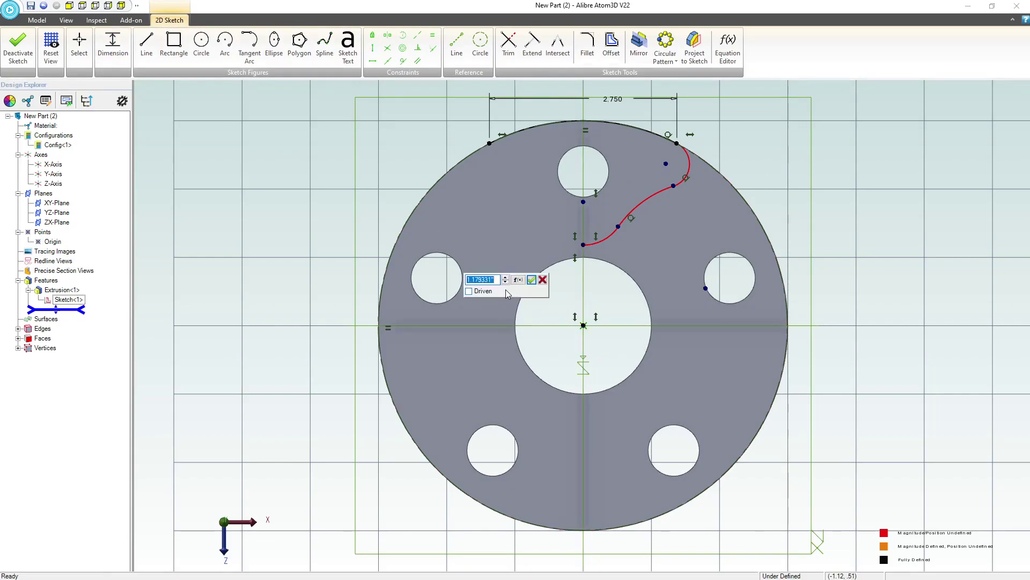
{"action": "type", "text": "1.1"}
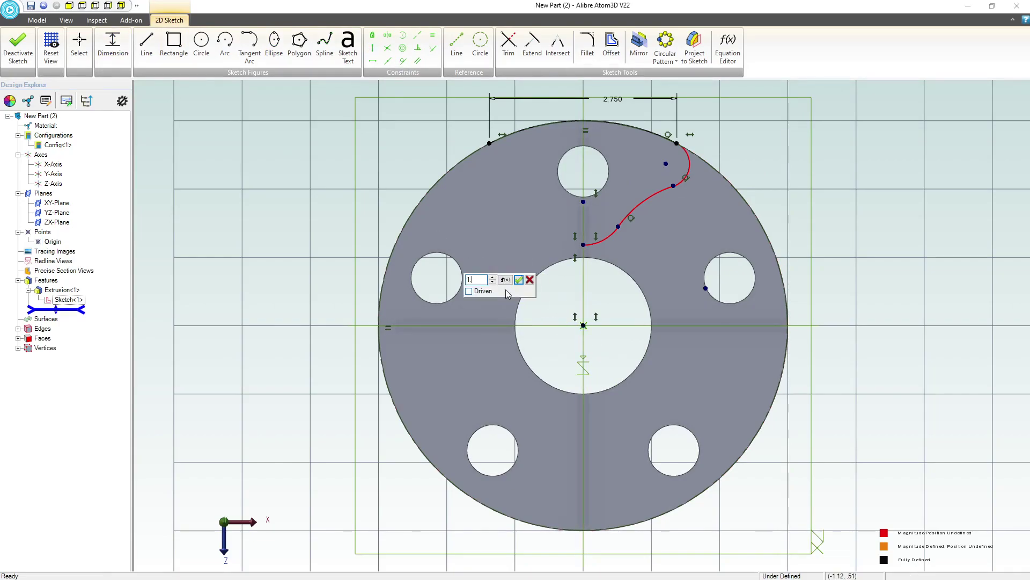
{"action": "key", "text": "Return"}
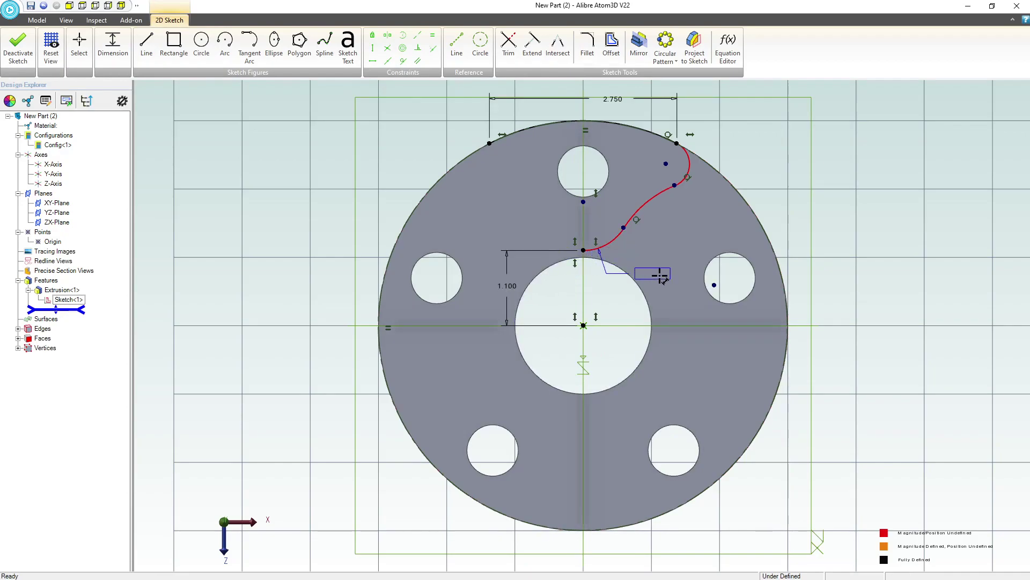
Step: Dimension the tangent arcs' radii as 0.5 in for the lowest, 0.75 in for the middle and 0.15 in for the uppermost
{"action": "key", "text": "Return"}
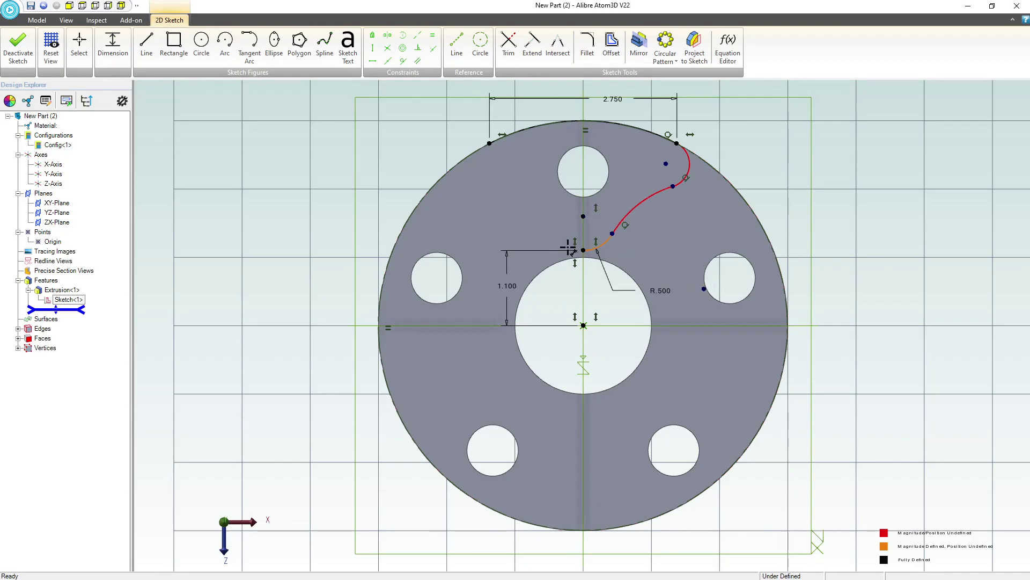
{"action": "left_click", "coordinate": [671, 243]}
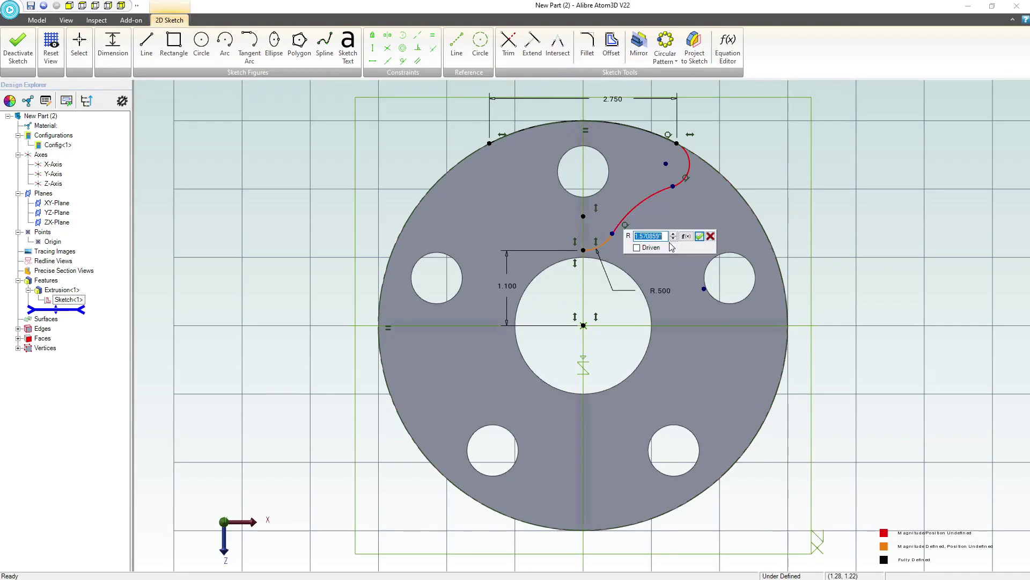
{"action": "type", "text": ".75"}
{"action": "key", "text": "Return"}
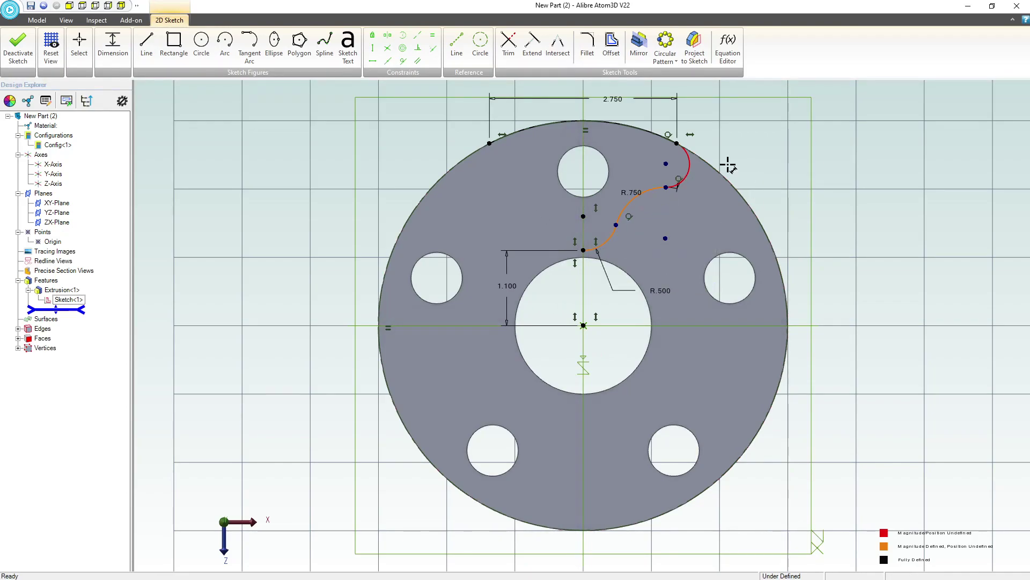
{"action": "left_click", "coordinate": [691, 165]}
{"action": "type", "text": ".15"}
{"action": "key", "text": "Return"}
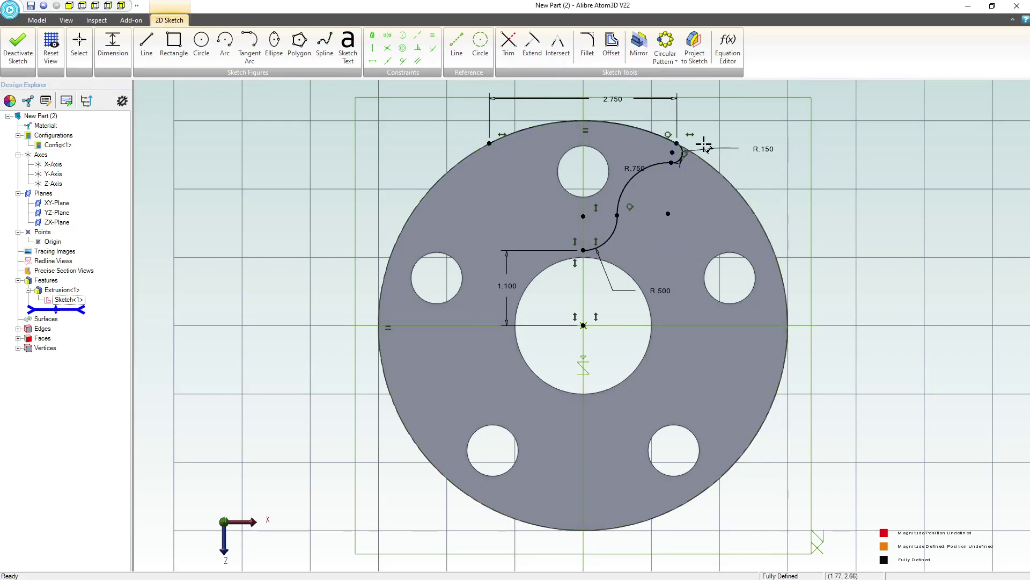
Step: Mirror the three tangent arcs about the Z-Axis to close the profile and finish the sketch
{"action": "left_click", "coordinate": [638, 46]}
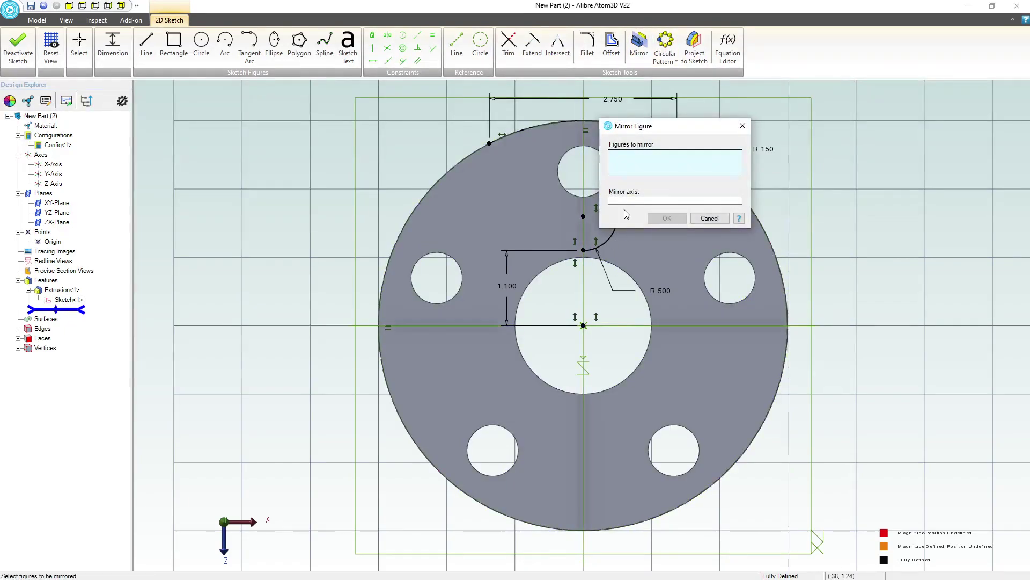
{"action": "left_click", "coordinate": [625, 201]}
{"action": "left_click", "coordinate": [583, 306]}
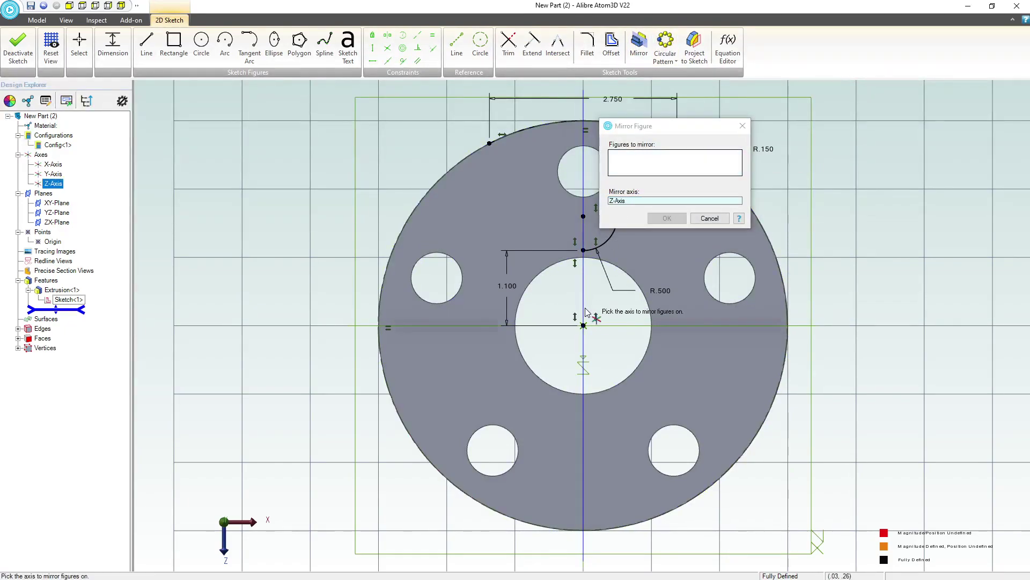
{"action": "left_click", "coordinate": [614, 170]}
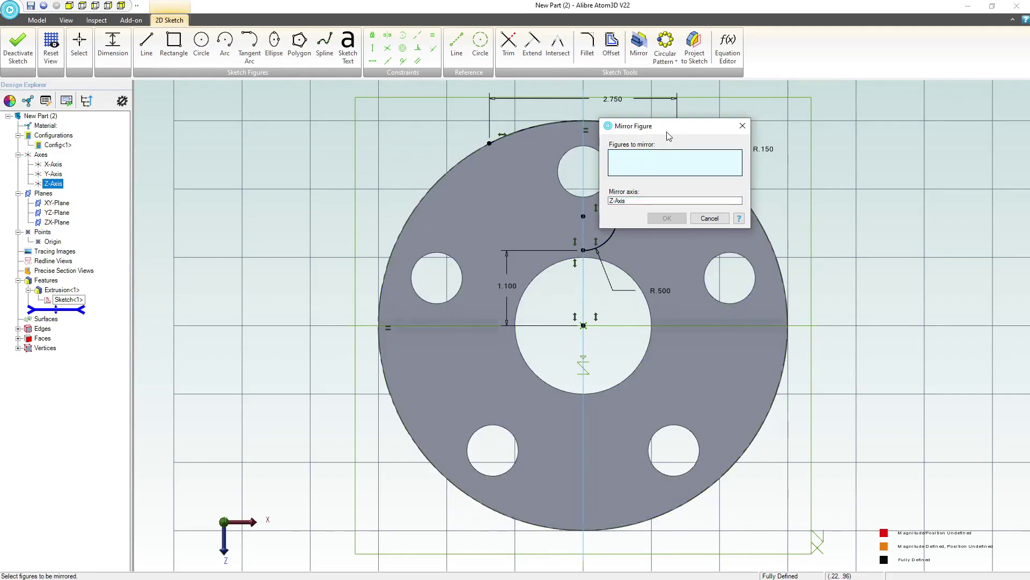
{"action": "left_click_drag", "start_coordinate": [667, 127], "coordinate": [866, 135]}
{"action": "left_click", "coordinate": [683, 153]}
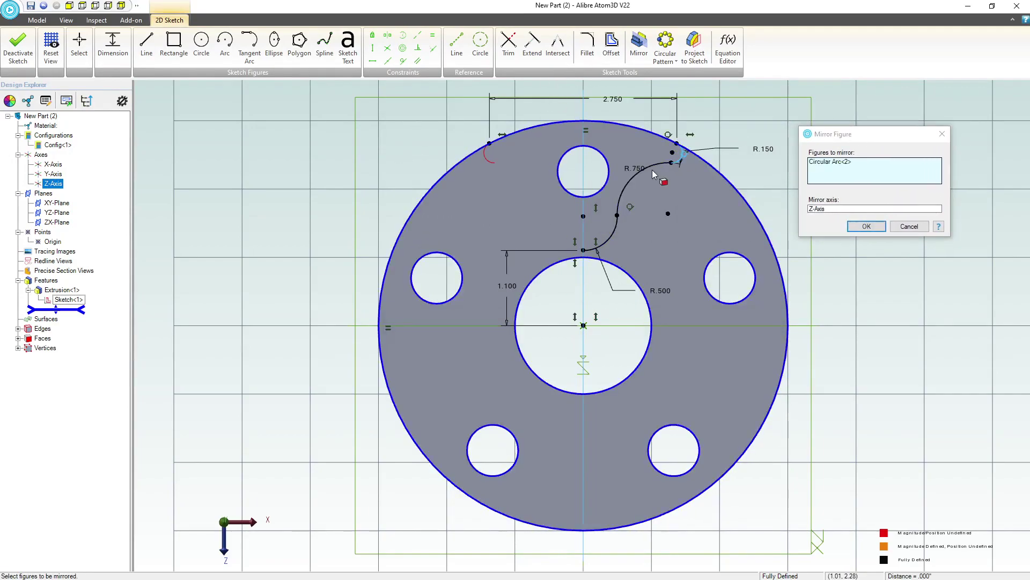
{"action": "left_click", "coordinate": [617, 223]}
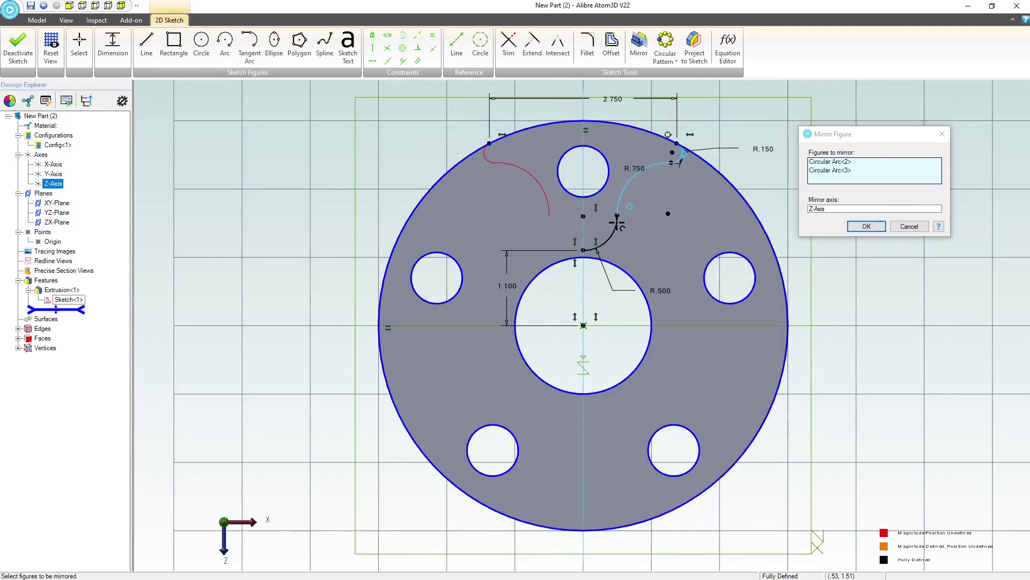
{"action": "left_click", "coordinate": [865, 226]}
{"action": "left_click", "coordinate": [18, 47]}
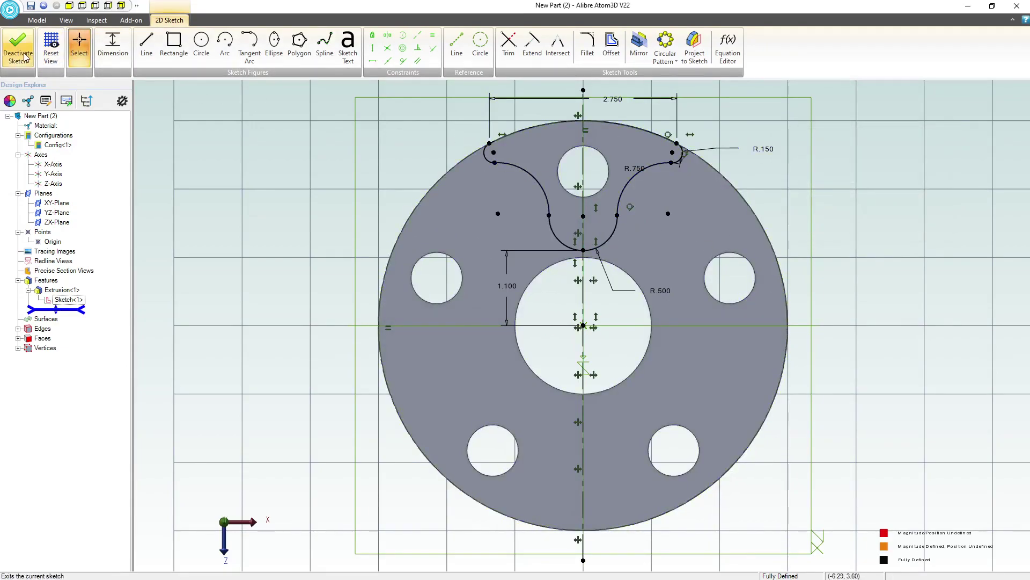
Step: Insert a reference plane offset 3.4 in from the XY-Plane in the reverse direction
{"action": "mouse_move", "coordinate": [539, 317]}
{"action": "middle_mouse_down"}
{"action": "mouse_move", "coordinate": [552, 303]}
{"action": "mouse_move", "coordinate": [534, 322]}
{"action": "middle_mouse_up"}
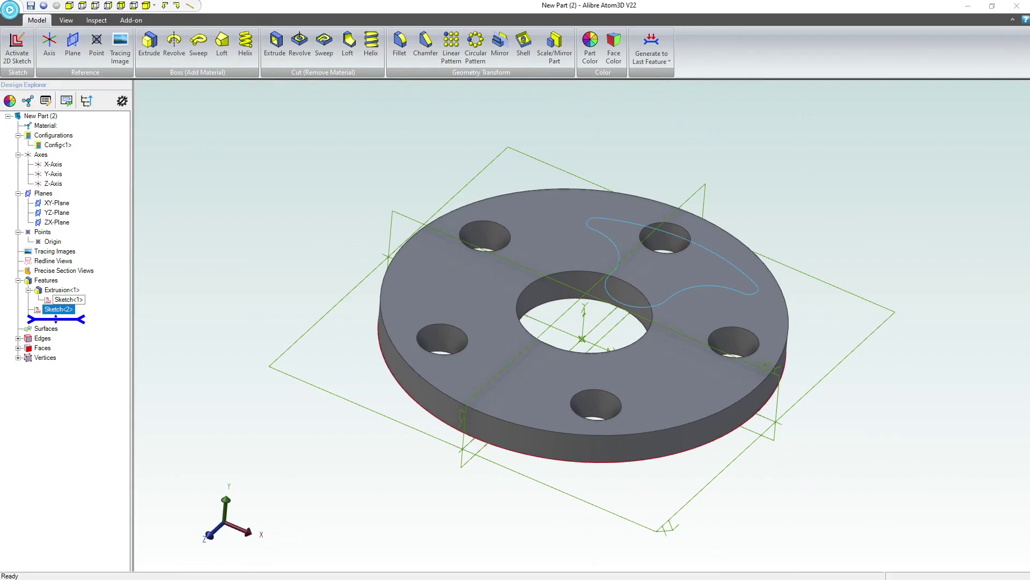
{"action": "left_click", "coordinate": [396, 216]}
{"action": "left_click", "coordinate": [72, 46]}
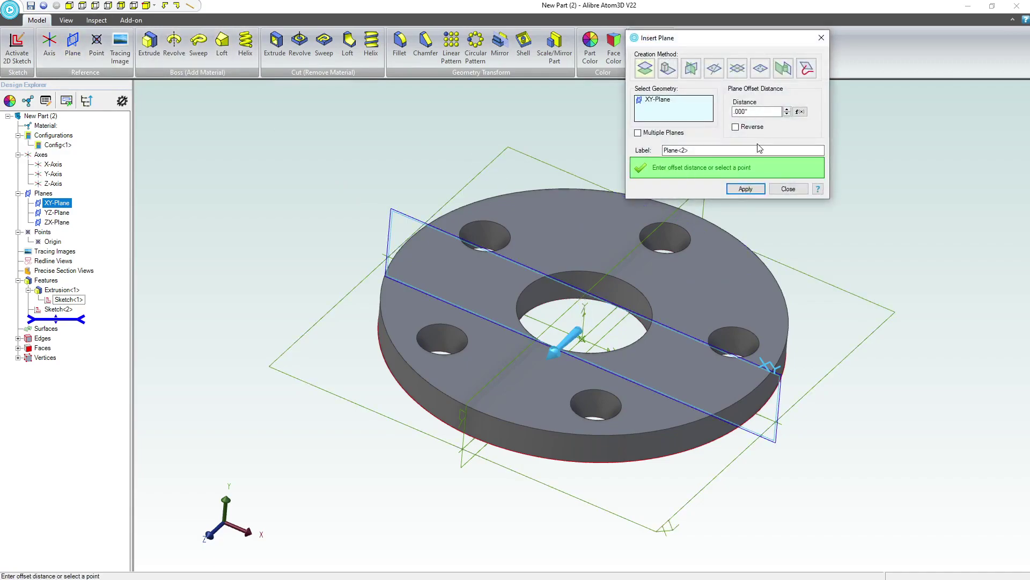
{"action": "left_click", "coordinate": [757, 111]}
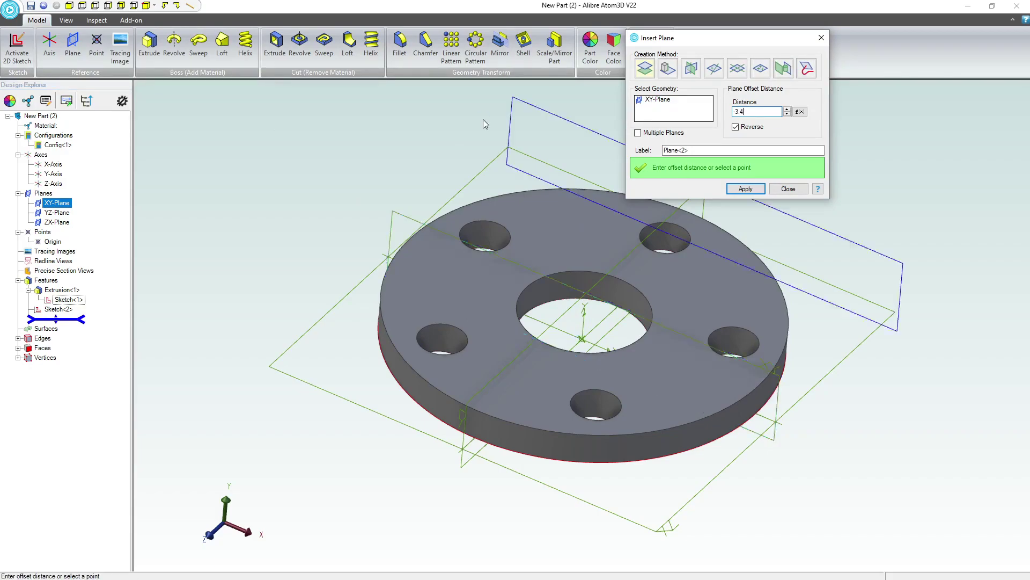
{"action": "key", "text": "Return"}
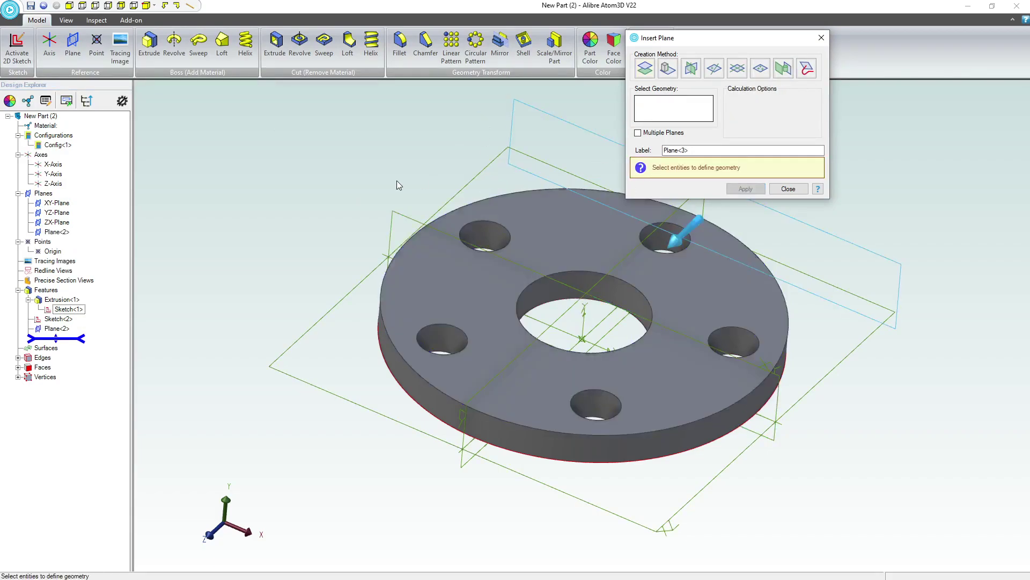
Step: Insert another reference plane offset 25 in from the XY-Plane in the reverse direction
{"action": "left_click", "coordinate": [57, 202]}
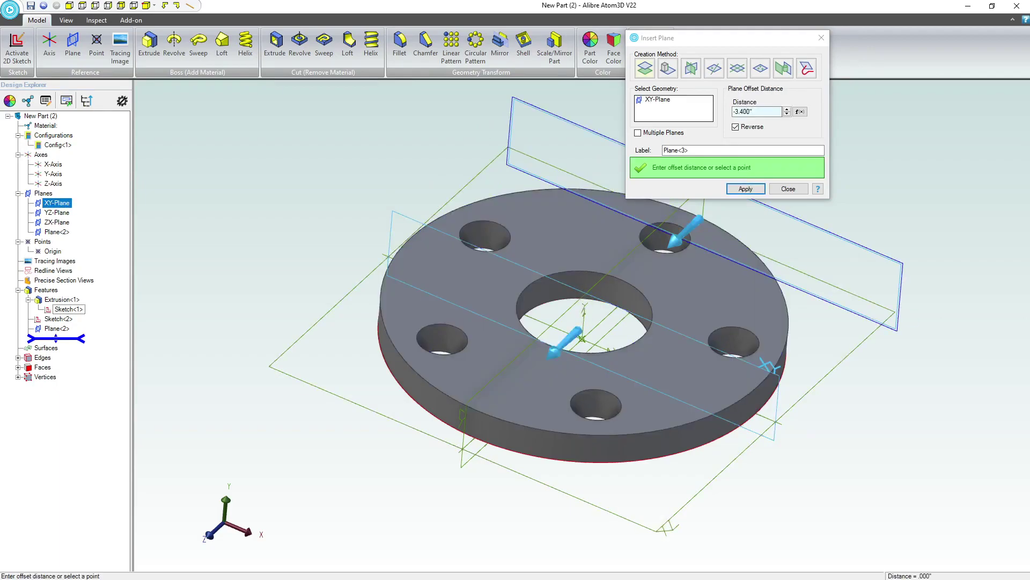
{"action": "left_click", "coordinate": [768, 109]}
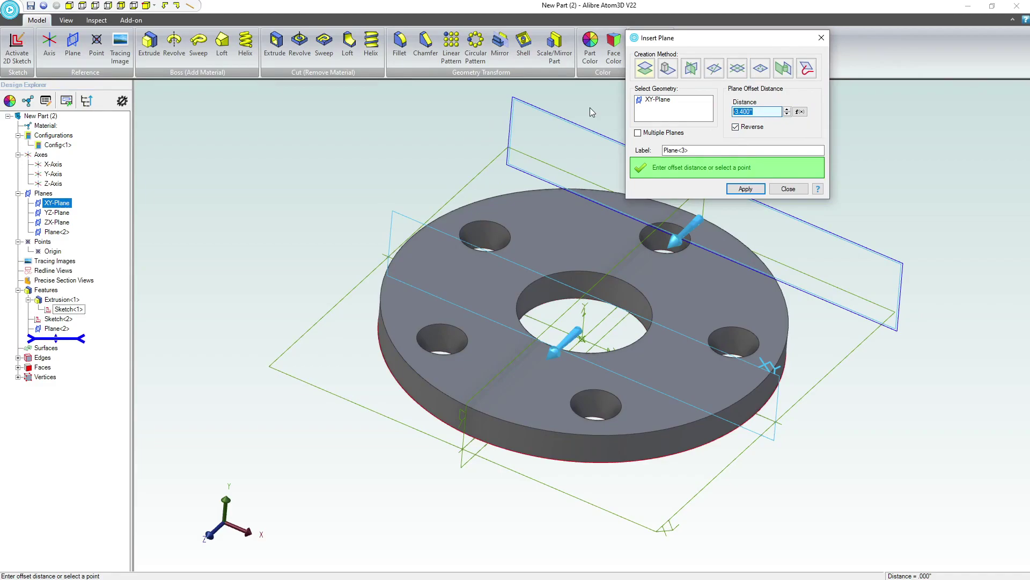
{"action": "type", "text": "25"}
{"action": "left_click", "coordinate": [745, 188]}
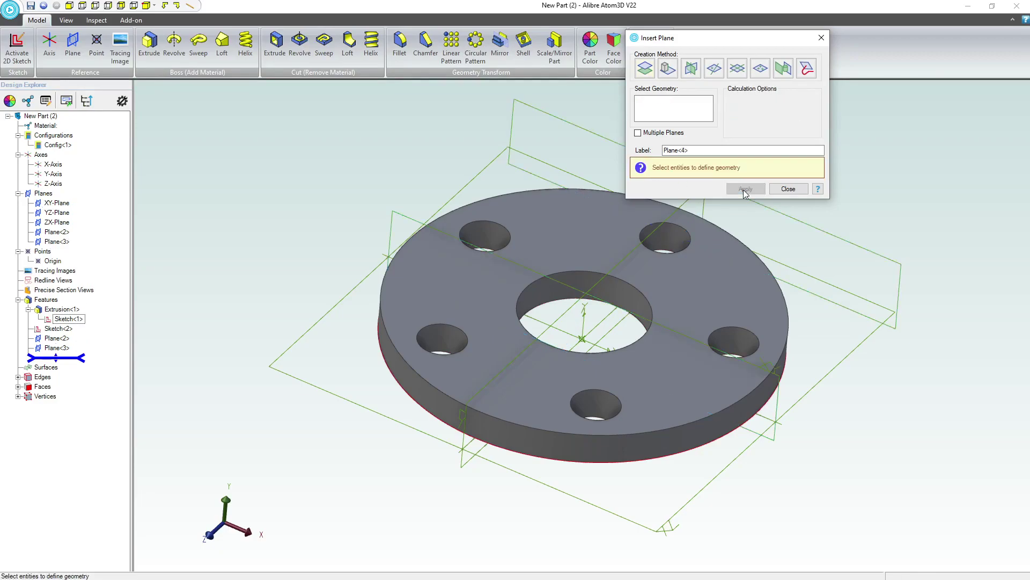
{"action": "scroll", "coordinate": [545, 346], "scroll_direction": "down", "scroll_amount": 5}
{"action": "scroll", "coordinate": [590, 325], "scroll_direction": "up", "scroll_amount": 2}
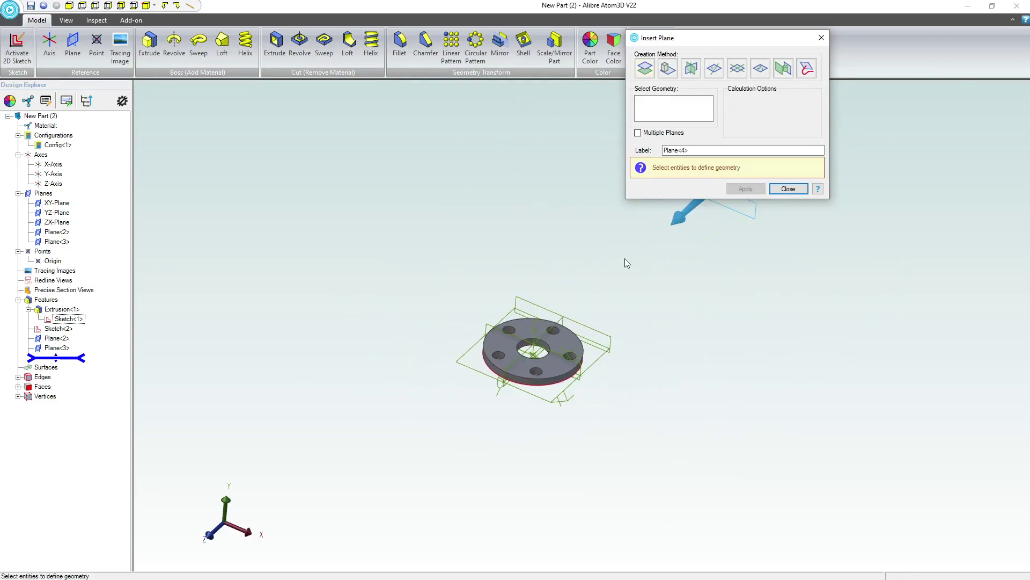
{"action": "left_click", "coordinate": [786, 189]}
{"action": "scroll", "coordinate": [548, 341], "scroll_direction": "up", "scroll_amount": 5}
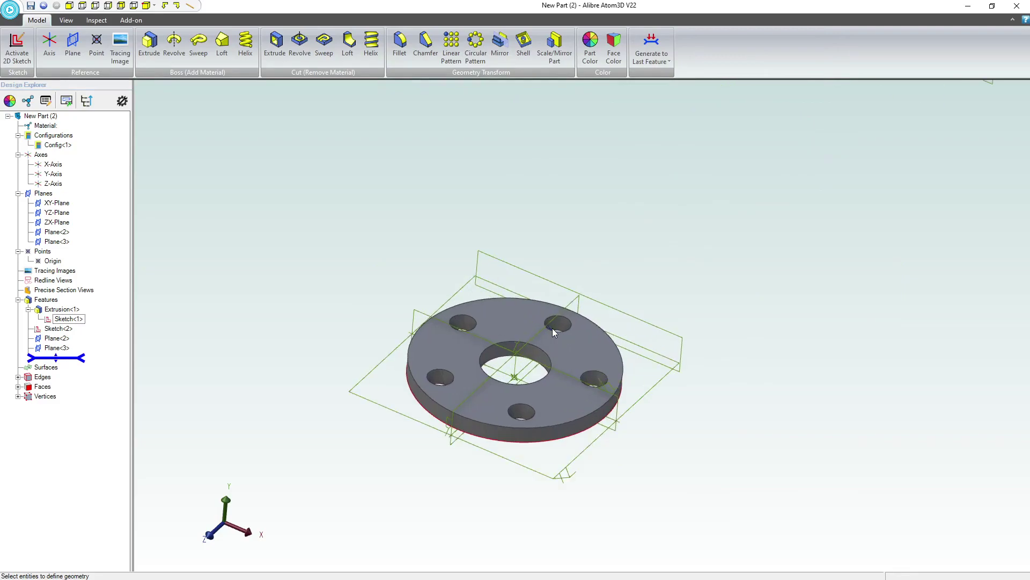
Step: Open the disc extrusion's sketch for editing and move the uppermost hole circle clockwise along the bolt circle
{"action": "middle_click_drag", "start_coordinate": [460, 317], "coordinate": [542, 333]}
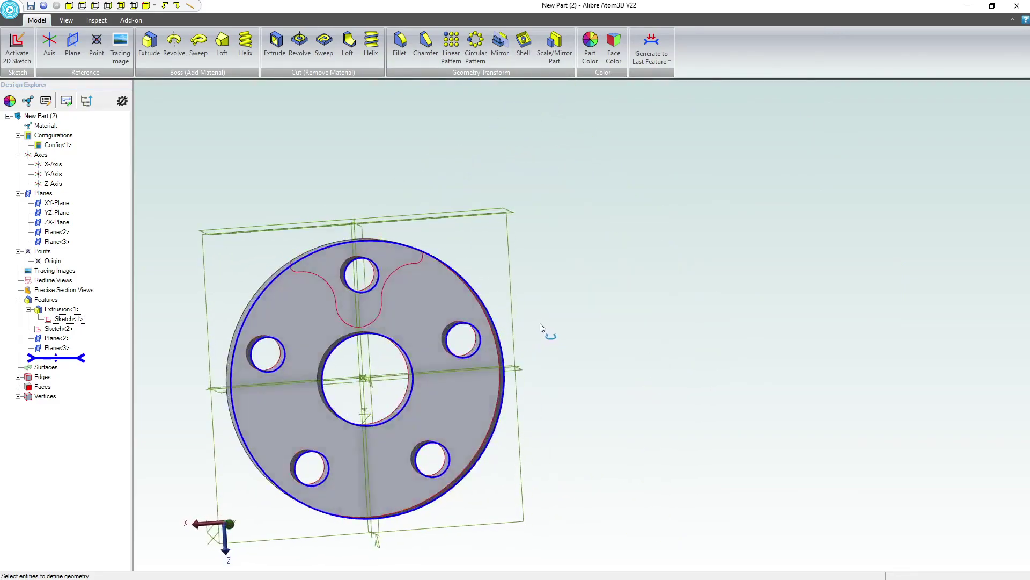
{"action": "scroll", "coordinate": [243, 285], "scroll_direction": "down", "scroll_amount": 2}
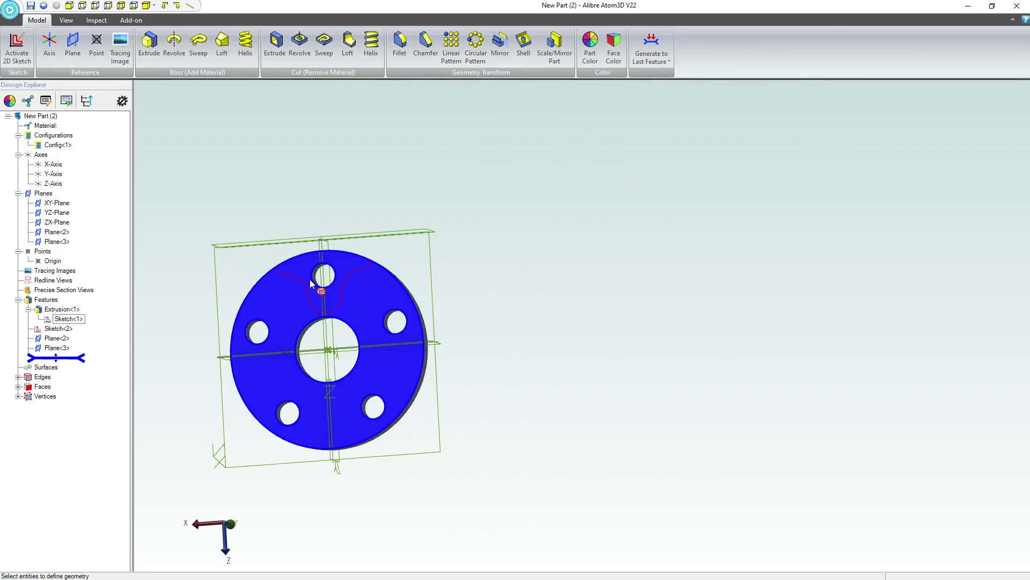
{"action": "mouse_move", "coordinate": [377, 295]}
{"action": "middle_mouse_down"}
{"action": "mouse_move", "coordinate": [263, 303]}
{"action": "mouse_move", "coordinate": [315, 308]}
{"action": "mouse_move", "coordinate": [289, 295]}
{"action": "middle_mouse_up"}
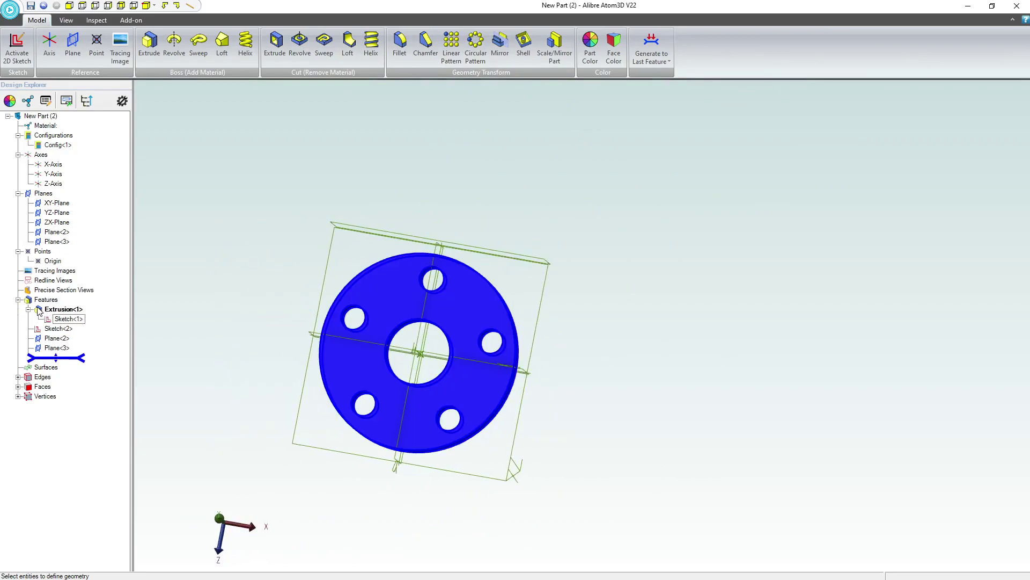
{"action": "right_click", "coordinate": [63, 321]}
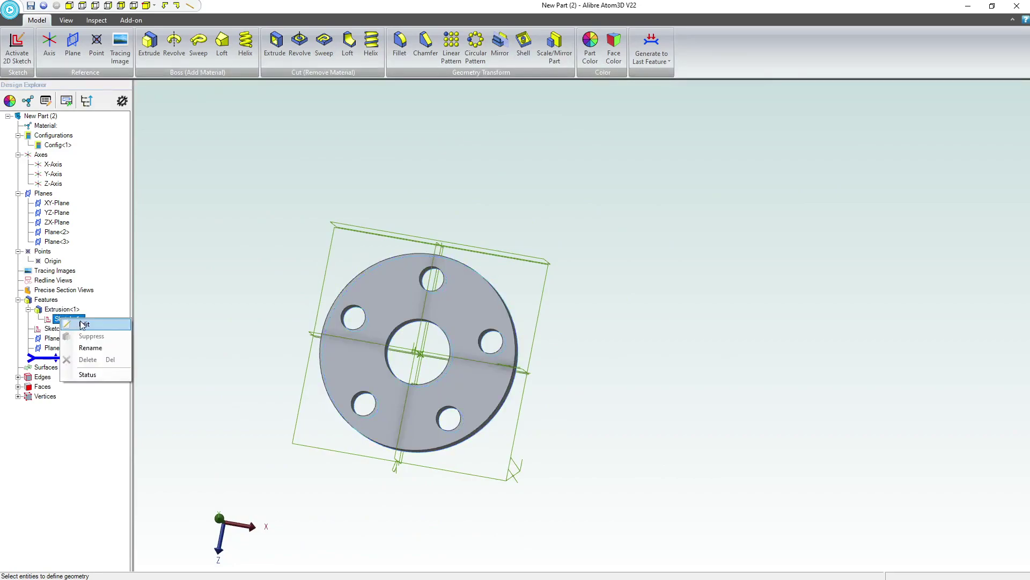
{"action": "left_click", "coordinate": [84, 324]}
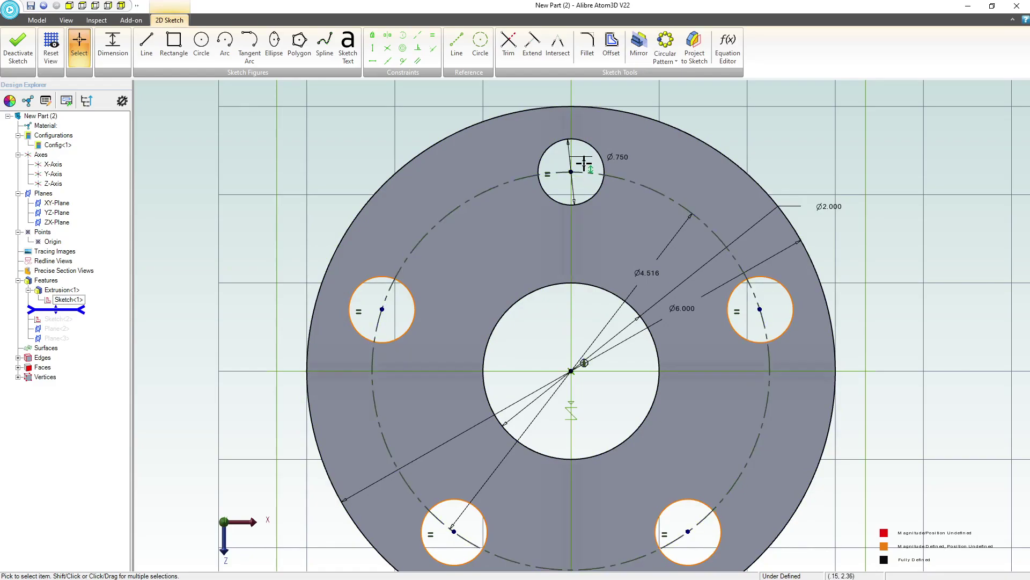
{"action": "left_click_drag", "start_coordinate": [603, 176], "coordinate": [691, 196]}
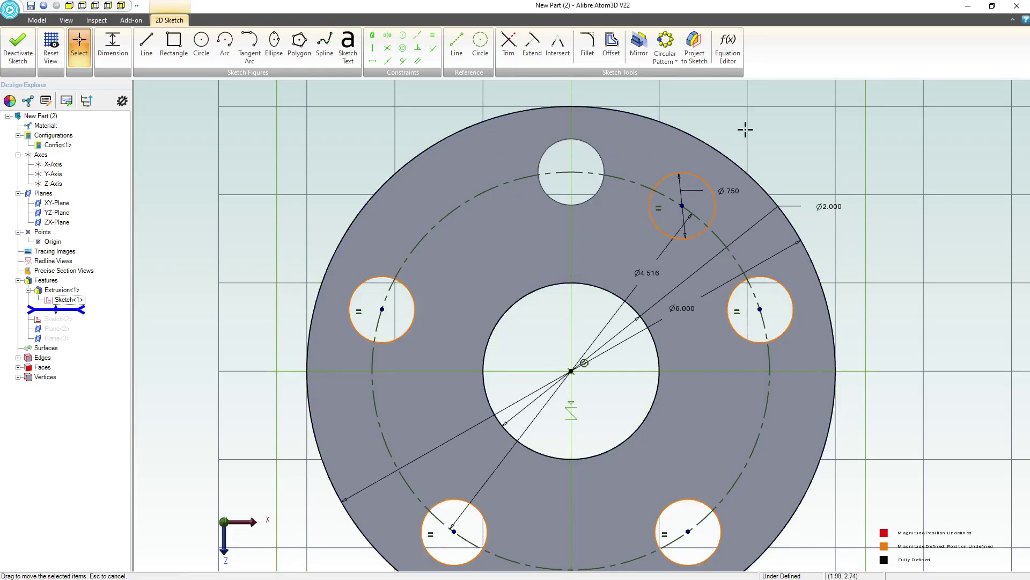
Step: Draw two reference lines to the origin, one from the bolt circle's uppermost point and one from the moved hole's centre
{"action": "left_click", "coordinate": [458, 44]}
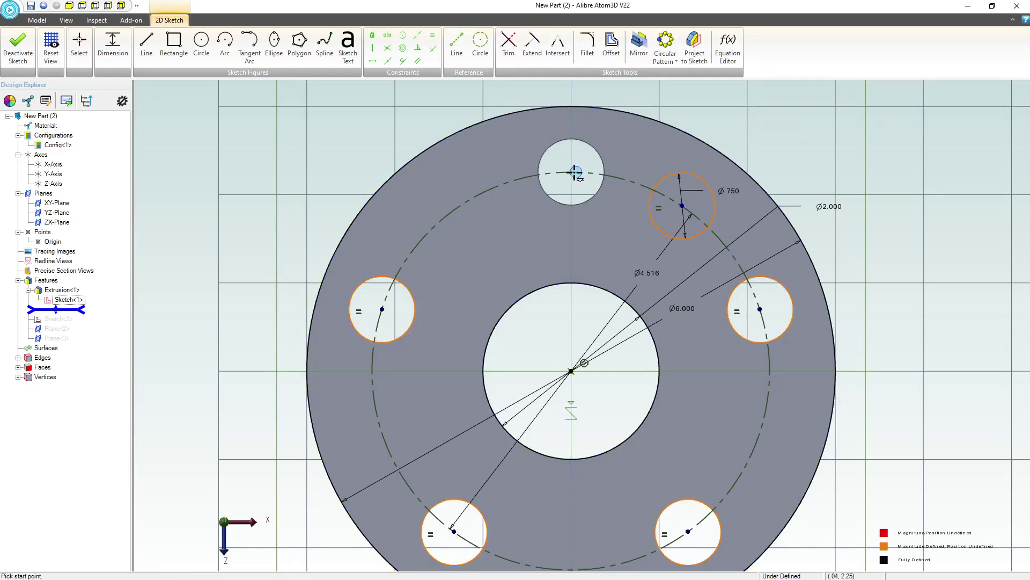
{"action": "left_click", "coordinate": [570, 172]}
{"action": "left_click", "coordinate": [571, 370]}
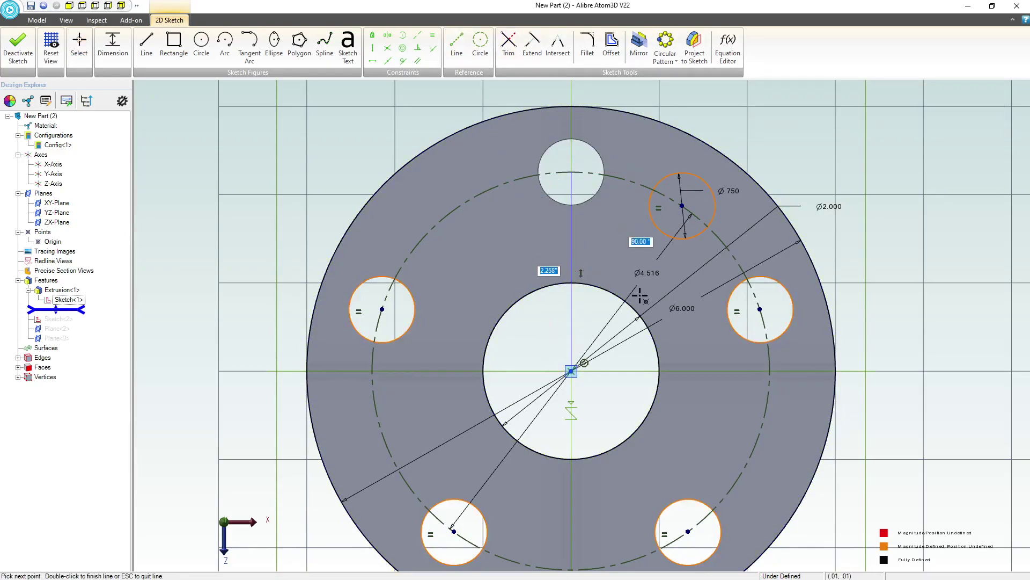
{"action": "key", "text": "Escape"}
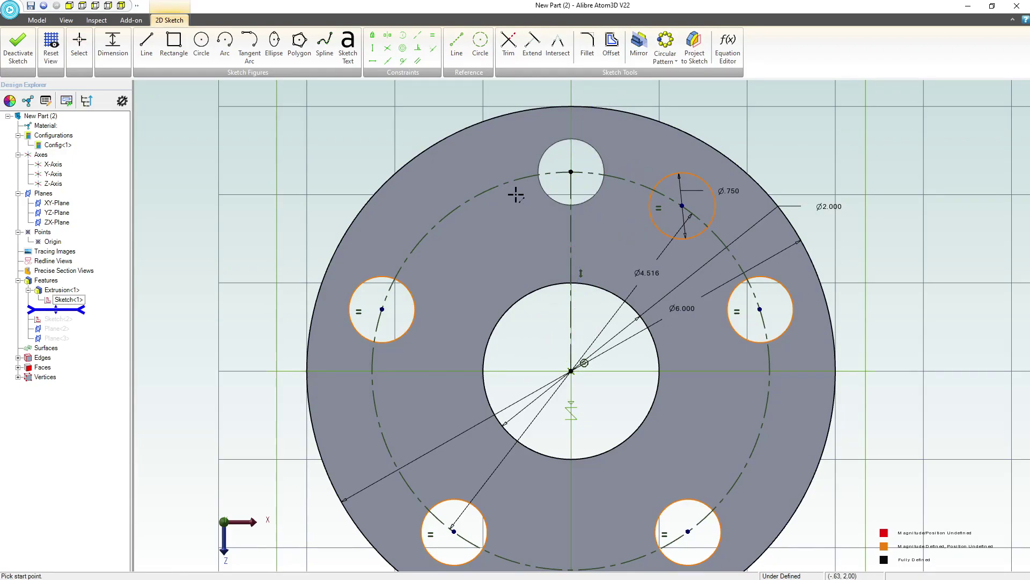
{"action": "left_click", "coordinate": [682, 206]}
{"action": "left_click", "coordinate": [571, 370]}
{"action": "left_click", "coordinate": [112, 45]}
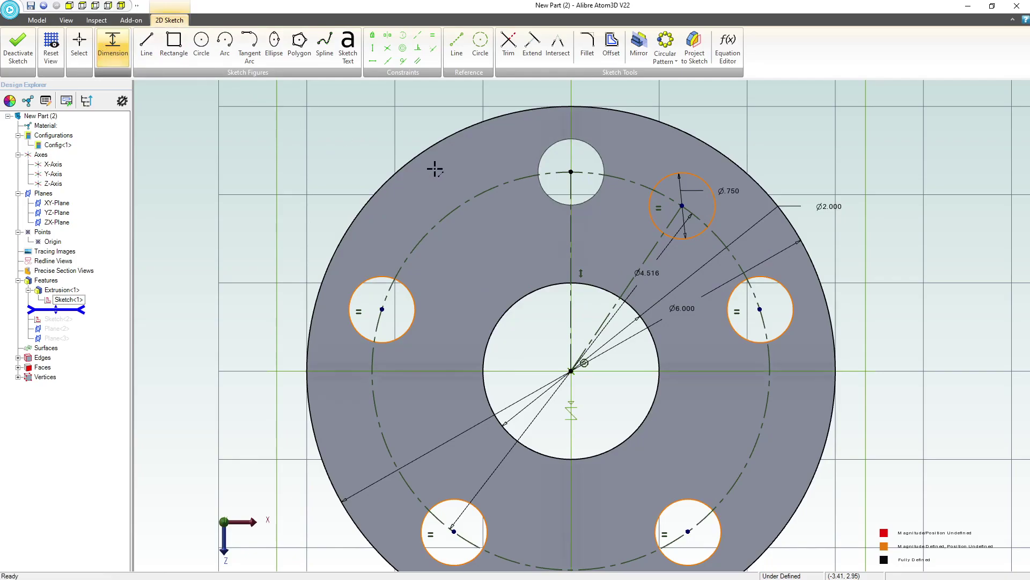
{"action": "key", "text": "Escape"}
Step: Delete the four other hole circles from the sketch, keeping only the dimensioned 0.750 in circle
{"action": "left_click_drag", "start_coordinate": [758, 308], "coordinate": [778, 404]}
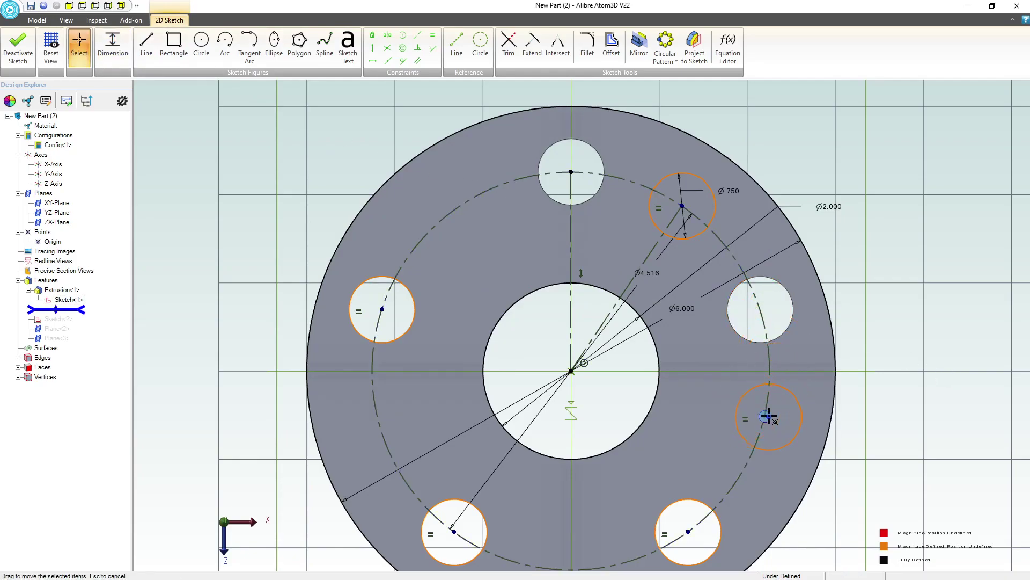
{"action": "left_click_drag", "start_coordinate": [764, 397], "coordinate": [766, 398]}
{"action": "left_click", "coordinate": [692, 433]}
{"action": "left_click", "coordinate": [740, 420]}
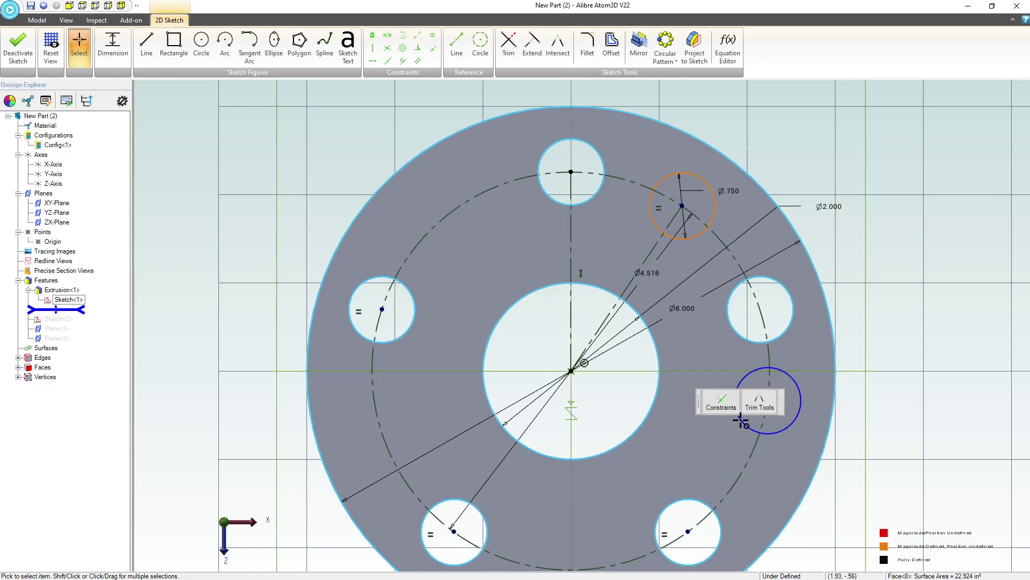
{"action": "key", "text": "Delete"}
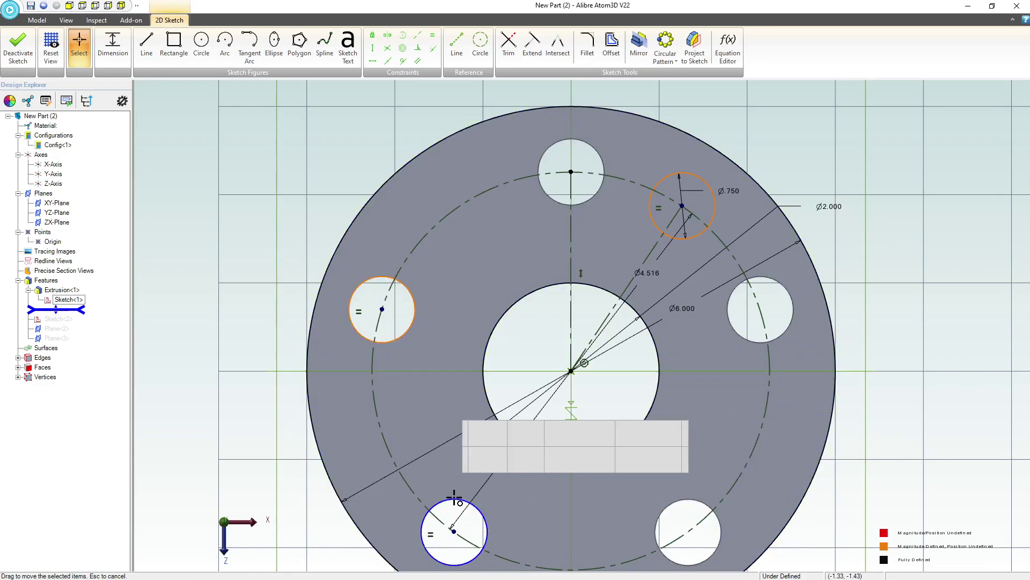
{"action": "left_click", "coordinate": [399, 288]}
{"action": "key", "text": "Delete"}
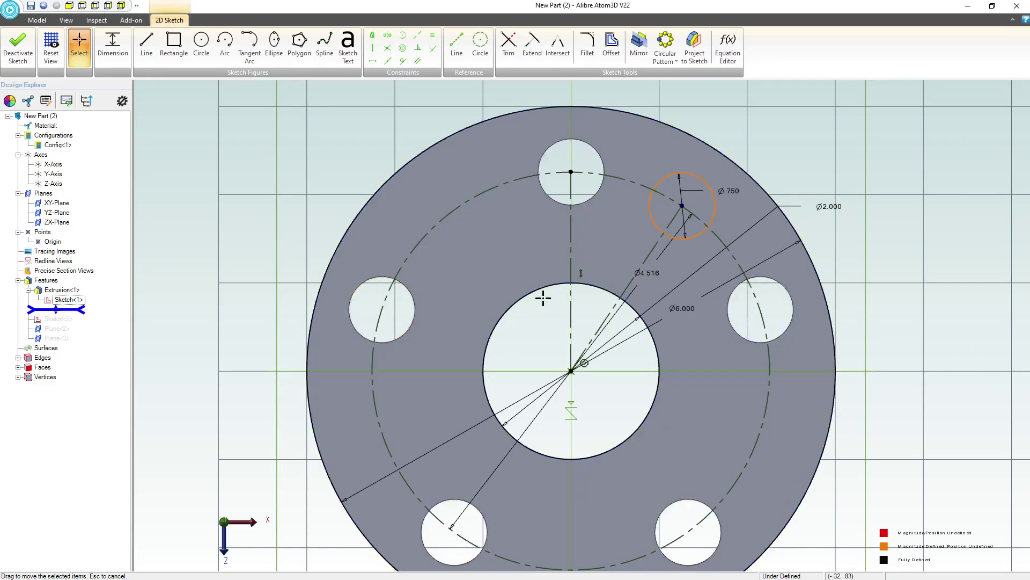
Step: Dimension the angle between the vertical reference line and the line to the hole's centre as 72°
{"action": "left_click", "coordinate": [113, 45]}
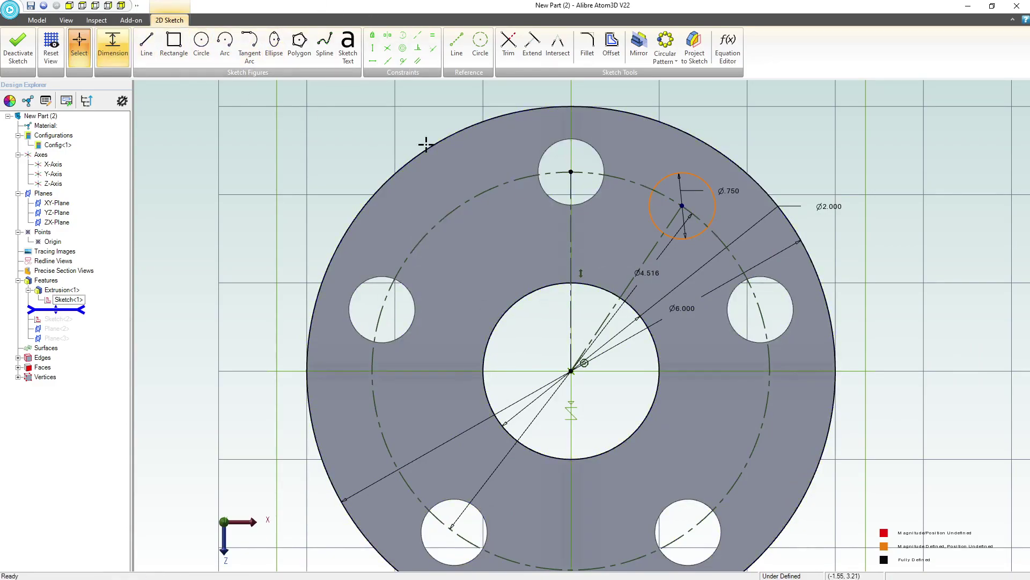
{"action": "left_click", "coordinate": [571, 232]}
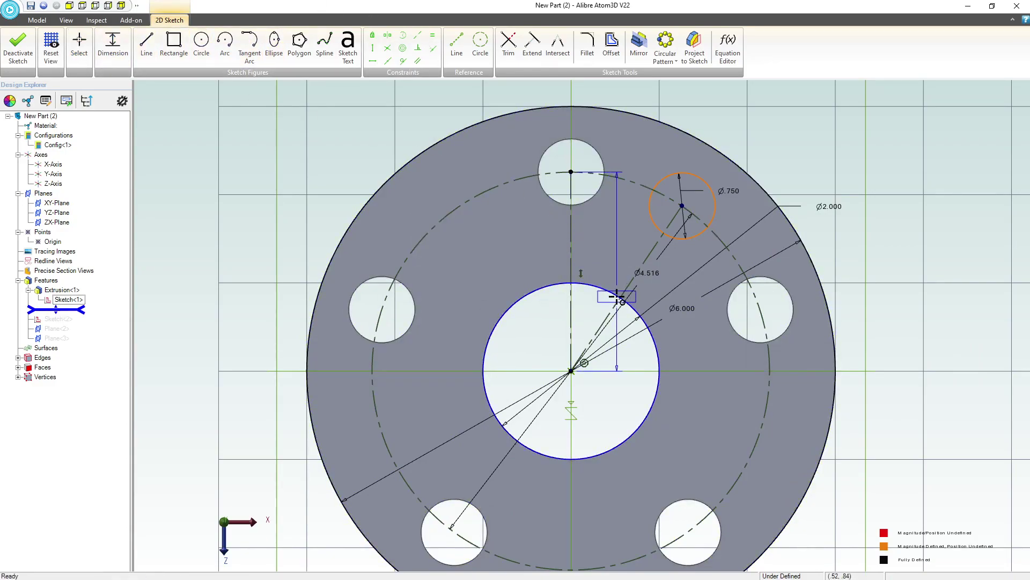
{"action": "left_click", "coordinate": [614, 311]}
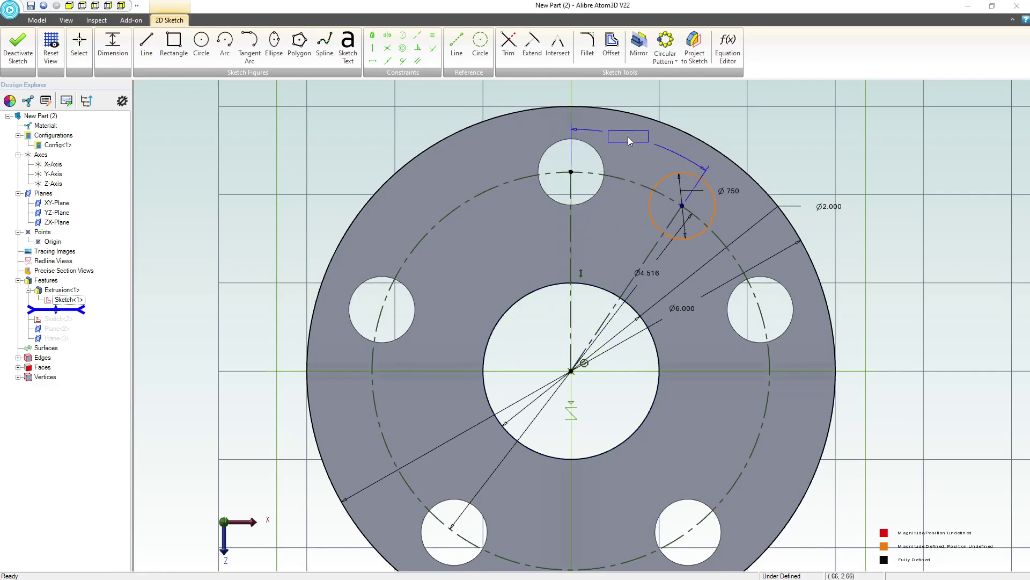
{"action": "left_click", "coordinate": [631, 140]}
{"action": "type", "text": "72"}
{"action": "key", "text": "Return"}
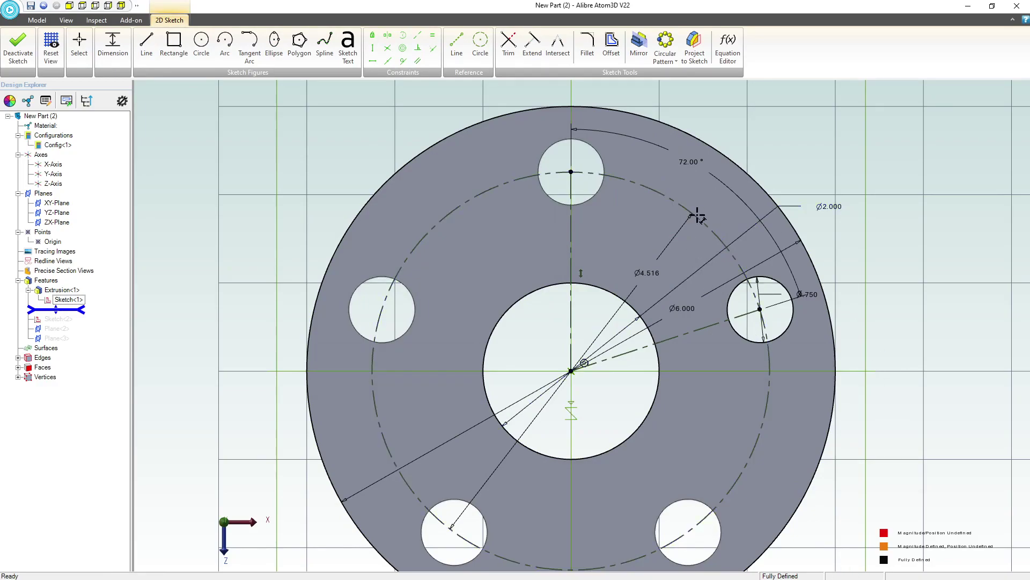
Step: Halve the angle dimension between the two reference lines to 36° by appending /2 to its value
{"action": "double_click", "coordinate": [696, 161]}
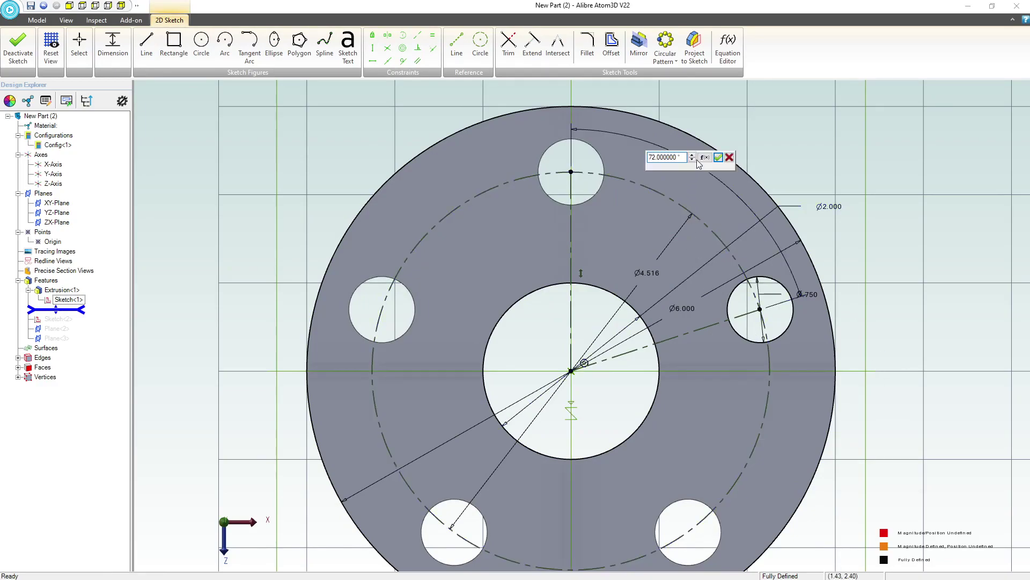
{"action": "type", "text": "/2"}
{"action": "key", "text": "Return"}
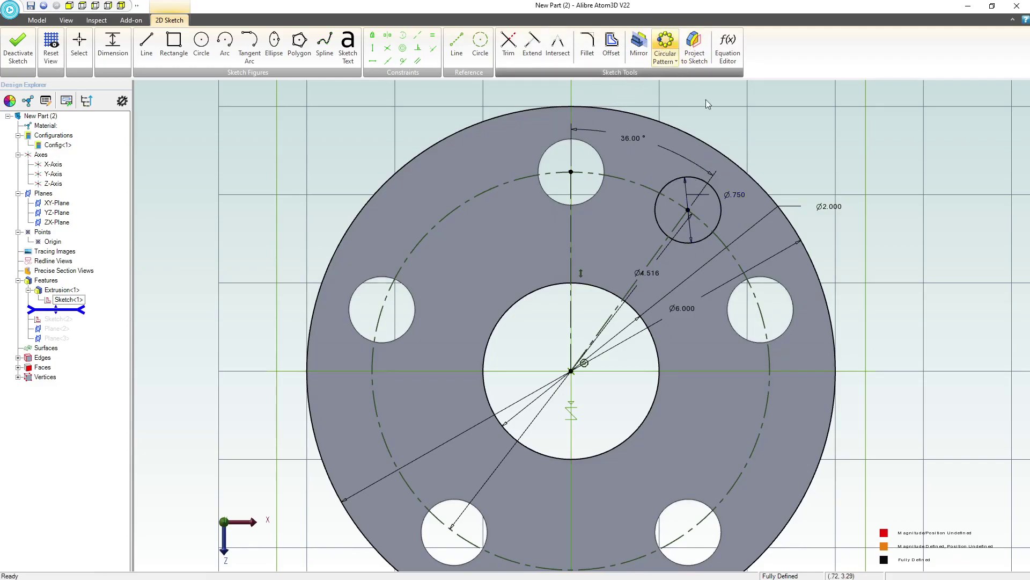
Step: Repeat the hole circle in a full circular pattern of 5 instances centred on the disc's outer circle
{"action": "left_click", "coordinate": [665, 43]}
{"action": "left_click", "coordinate": [675, 180]}
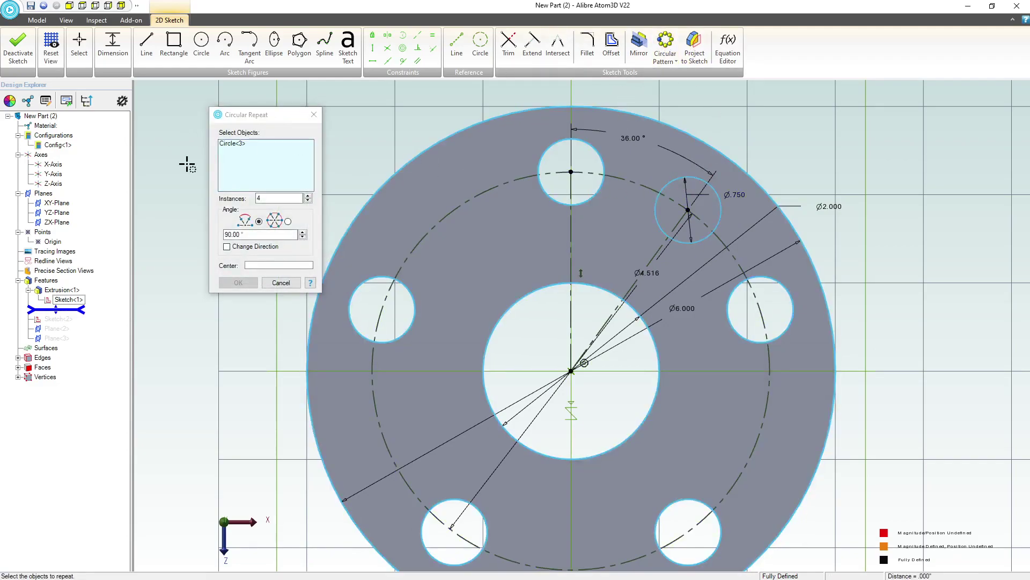
{"action": "left_click", "coordinate": [268, 265]}
{"action": "left_click", "coordinate": [363, 210]}
{"action": "left_click", "coordinate": [288, 222]}
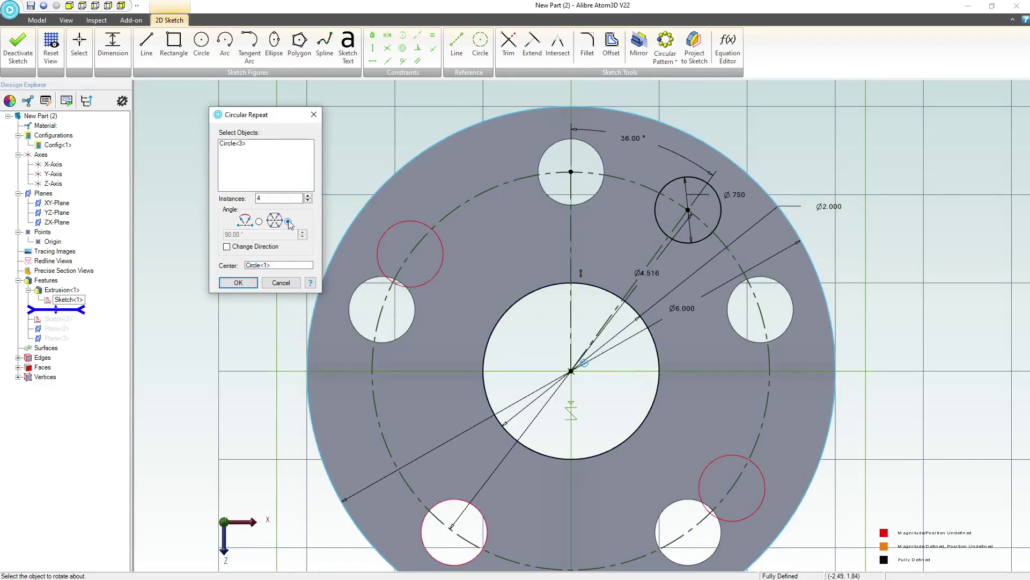
{"action": "left_click", "coordinate": [308, 197]}
{"action": "left_click", "coordinate": [236, 282]}
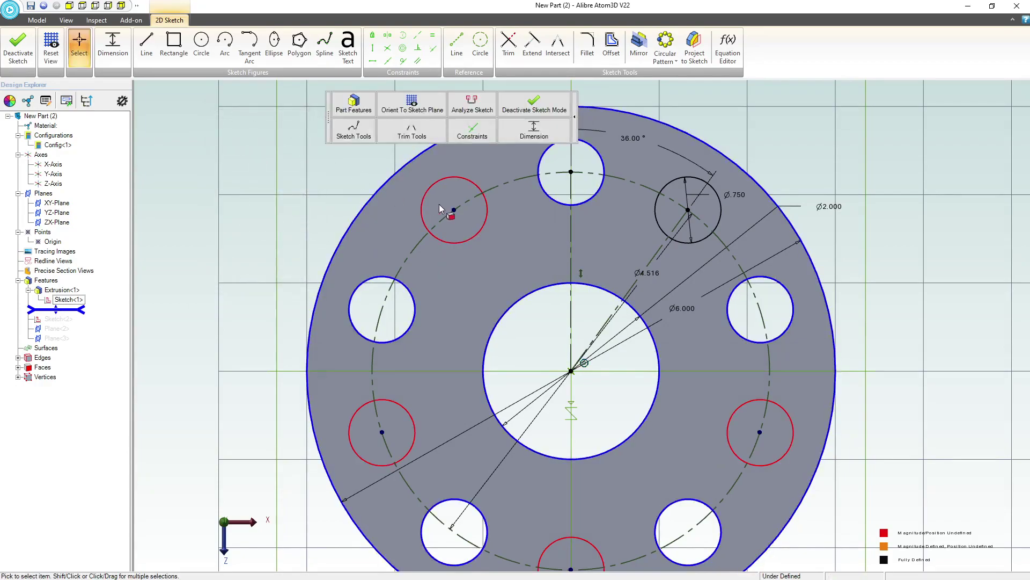
Step: Move the four patterned hole circles slightly outward so their centres lie off the bolt circle
{"action": "left_click_drag", "start_coordinate": [452, 209], "coordinate": [434, 193]}
{"action": "left_click_drag", "start_coordinate": [382, 431], "coordinate": [351, 435]}
{"action": "scroll", "coordinate": [527, 362], "scroll_direction": "down", "scroll_amount": 1}
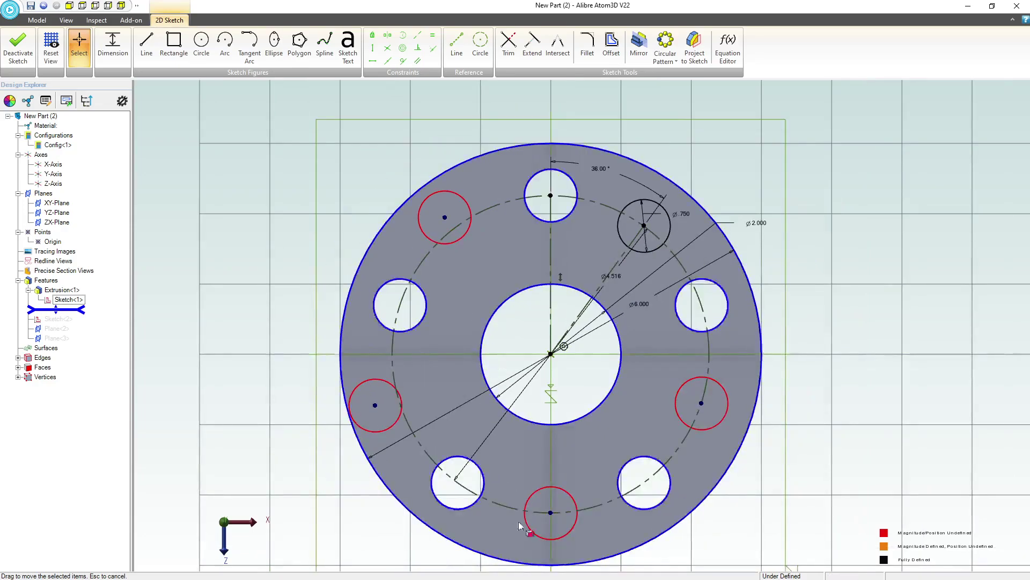
{"action": "left_click_drag", "start_coordinate": [550, 517], "coordinate": [554, 527]}
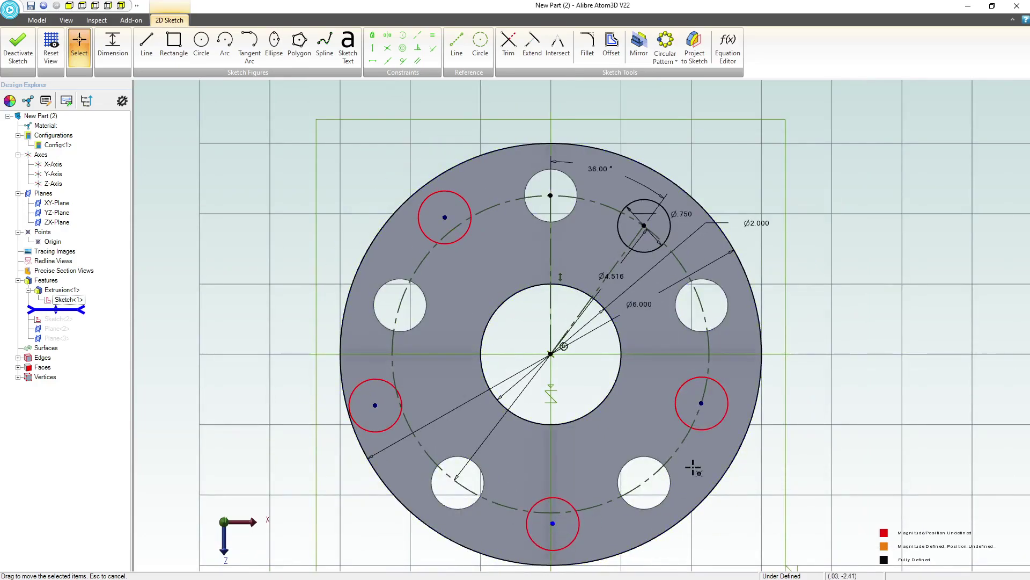
{"action": "left_click_drag", "start_coordinate": [702, 403], "coordinate": [718, 412]}
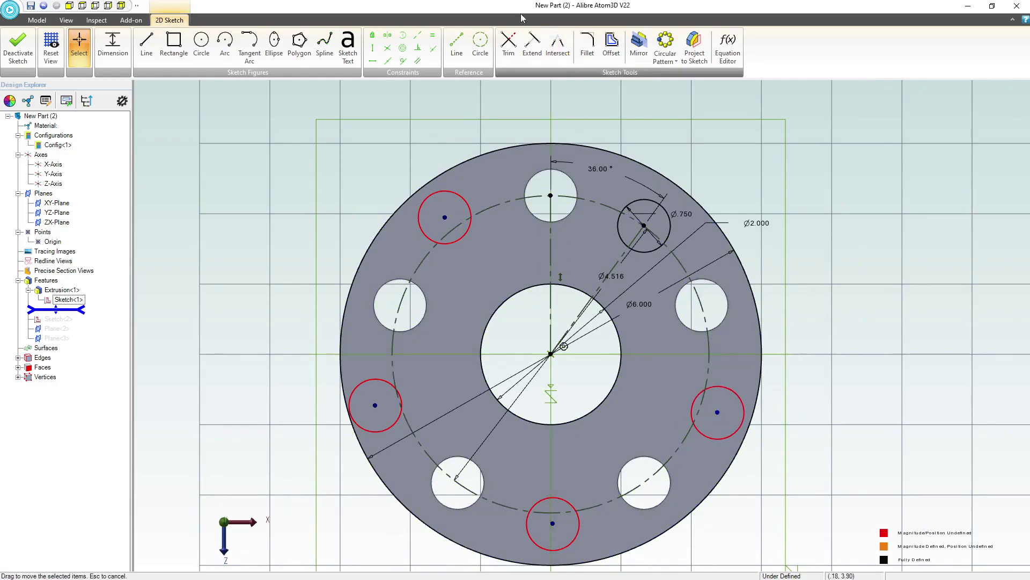
Step: Constrain the four patterned hole centres to be coincident with the bolt circle
{"action": "left_click", "coordinate": [433, 48]}
{"action": "left_click", "coordinate": [445, 218]}
{"action": "left_click", "coordinate": [494, 205]}
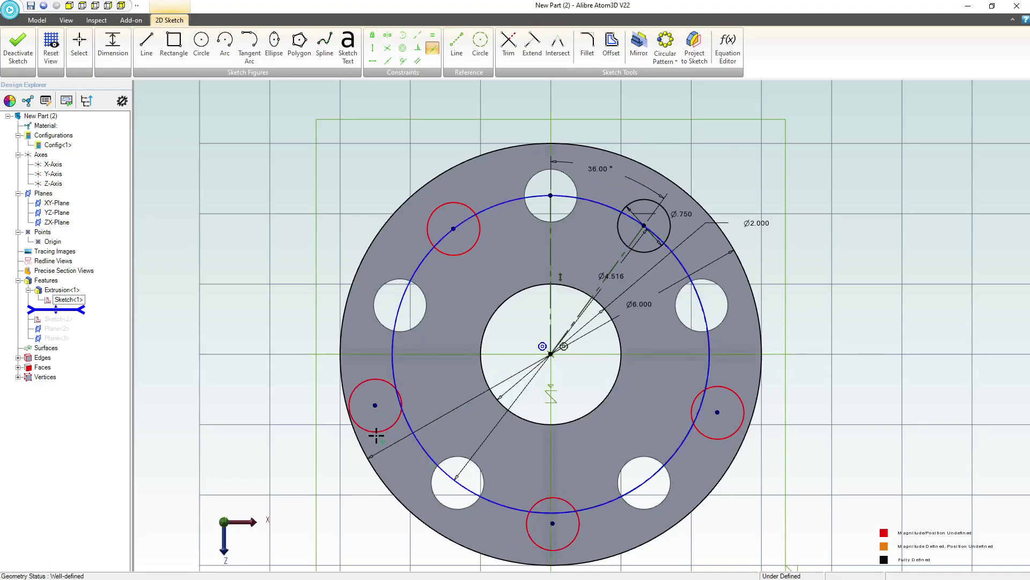
{"action": "left_click", "coordinate": [374, 404]}
{"action": "left_click", "coordinate": [425, 443]}
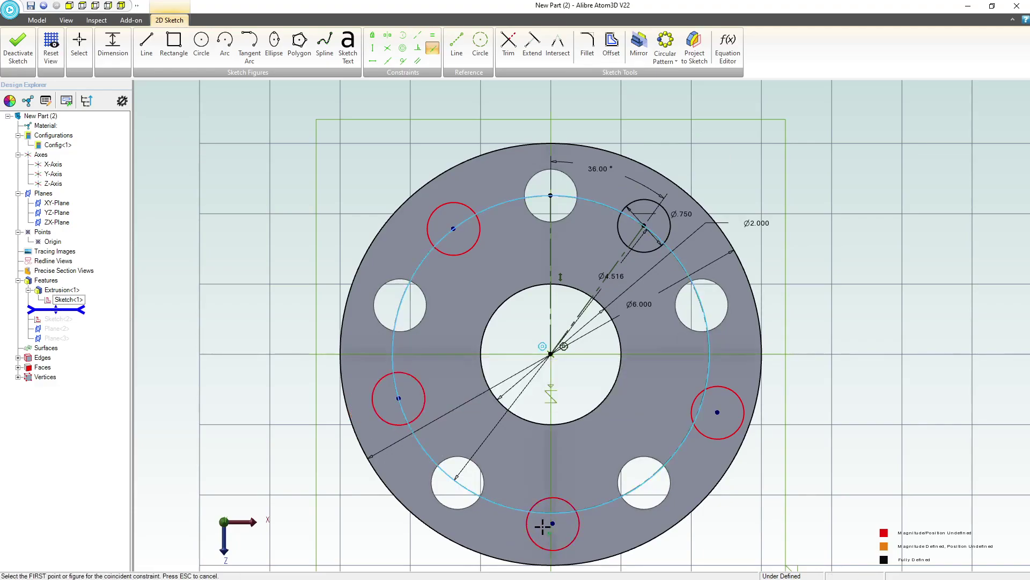
{"action": "left_click", "coordinate": [553, 522]}
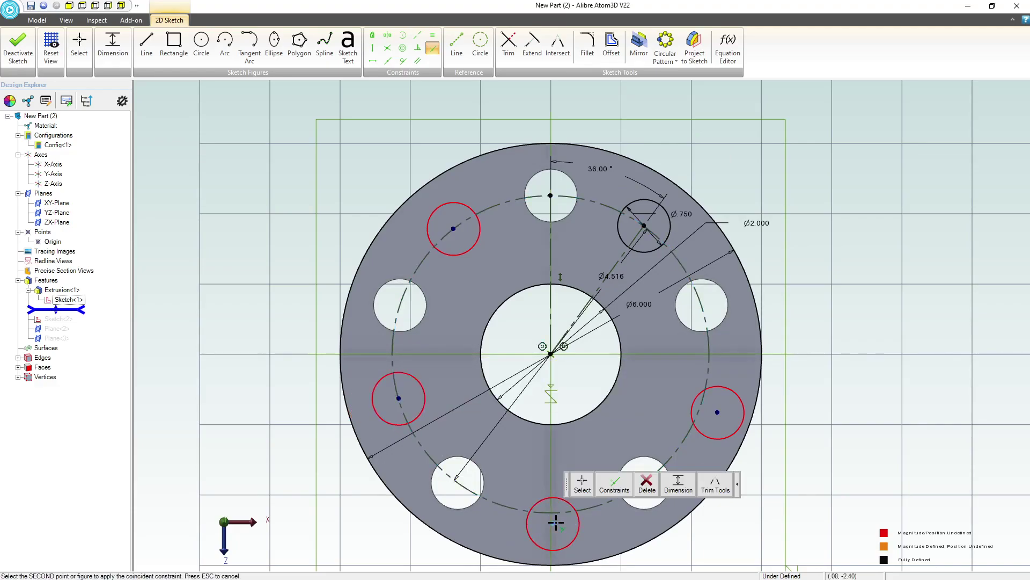
{"action": "left_click", "coordinate": [577, 509]}
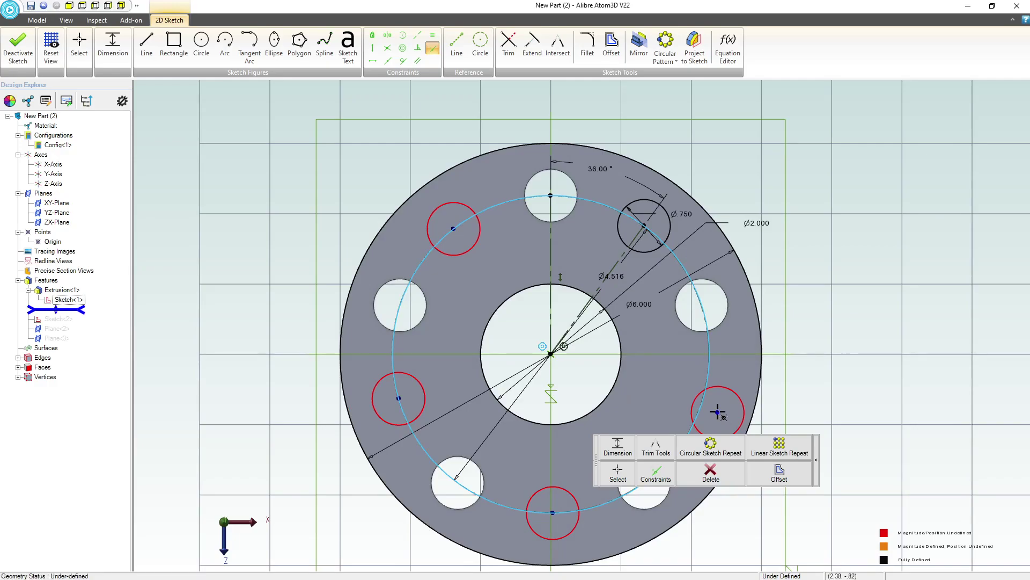
{"action": "left_click", "coordinate": [718, 412]}
{"action": "left_click", "coordinate": [708, 375]}
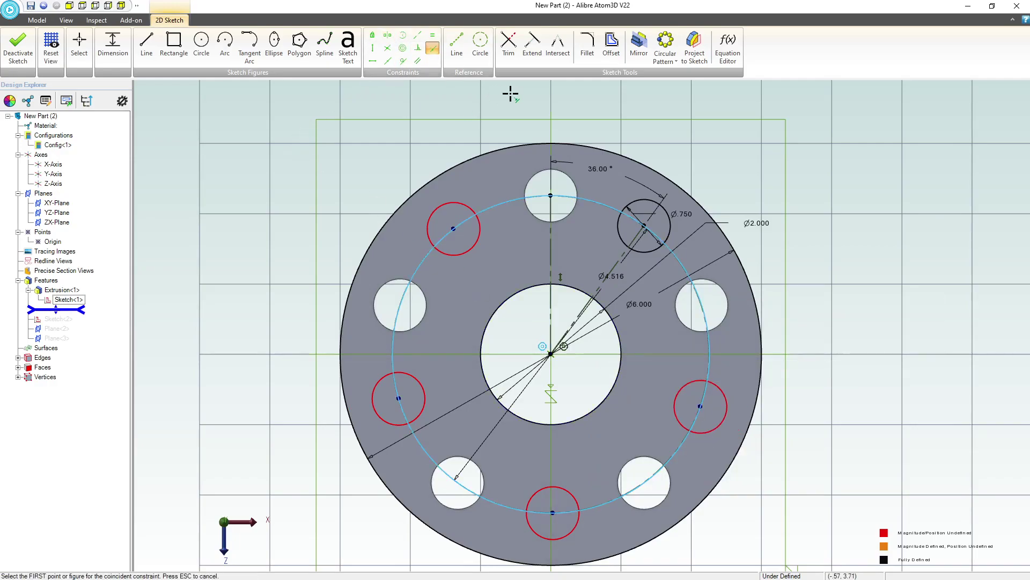
Step: Draw reference lines from the disc's centre to the lower-right hole's centre and to the bottom hole's centre
{"action": "left_click", "coordinate": [457, 43]}
{"action": "left_click", "coordinate": [700, 406]}
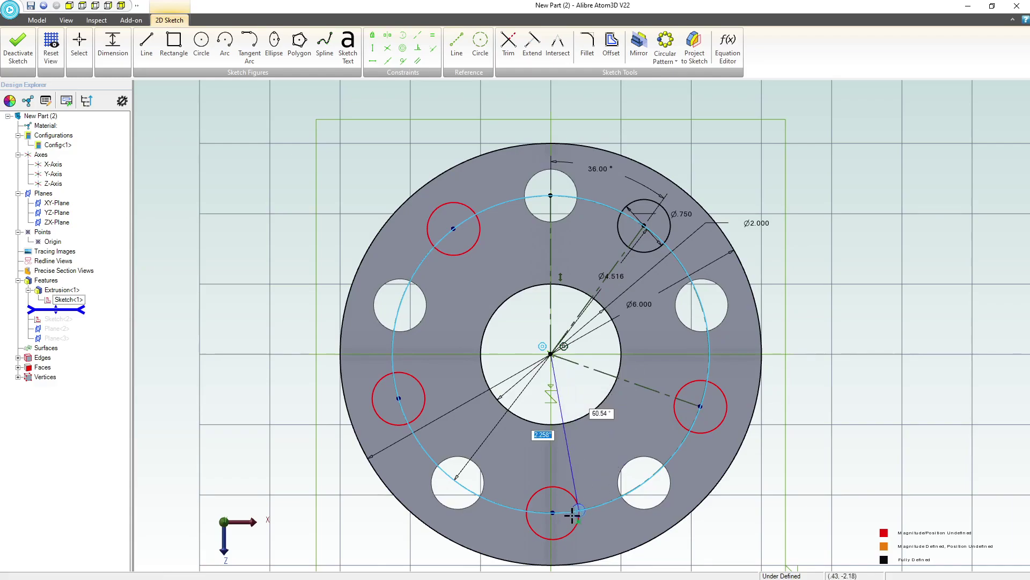
{"action": "left_click", "coordinate": [553, 512]}
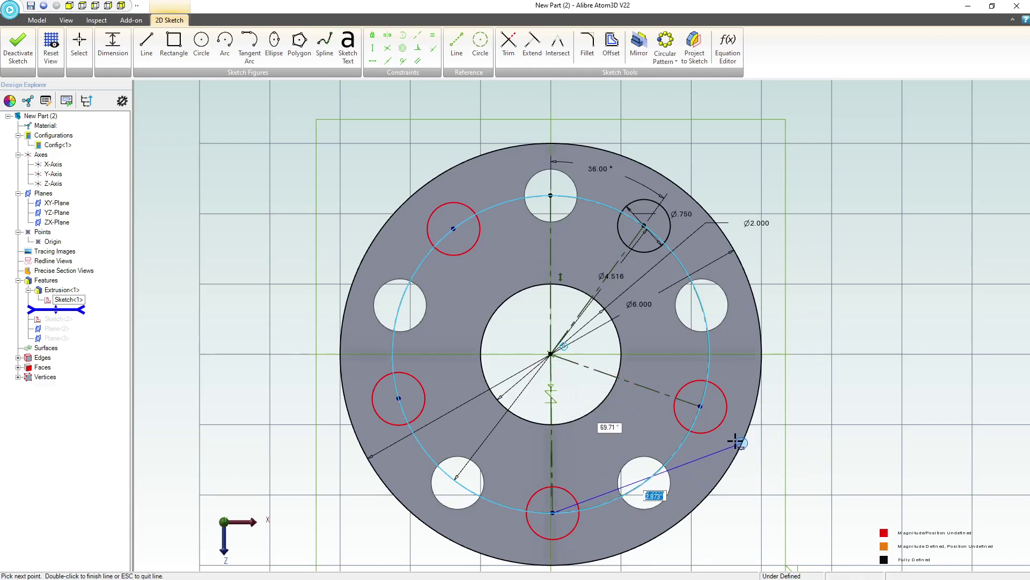
{"action": "key", "text": "Escape"}
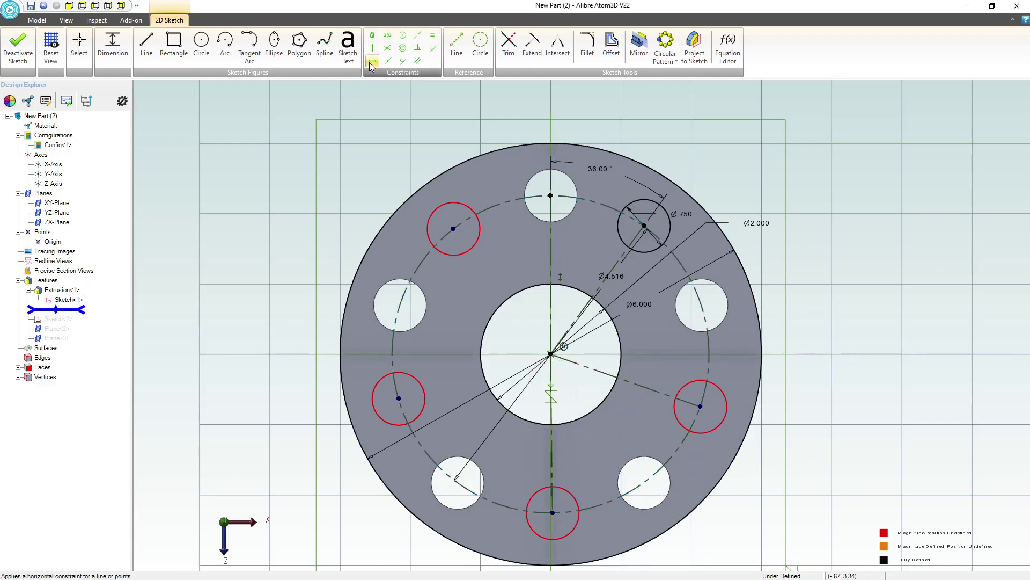
Step: Align the centres of the two upper sketched holes with a horizontal constraint
{"action": "left_click", "coordinate": [372, 62]}
{"action": "left_click", "coordinate": [453, 229]}
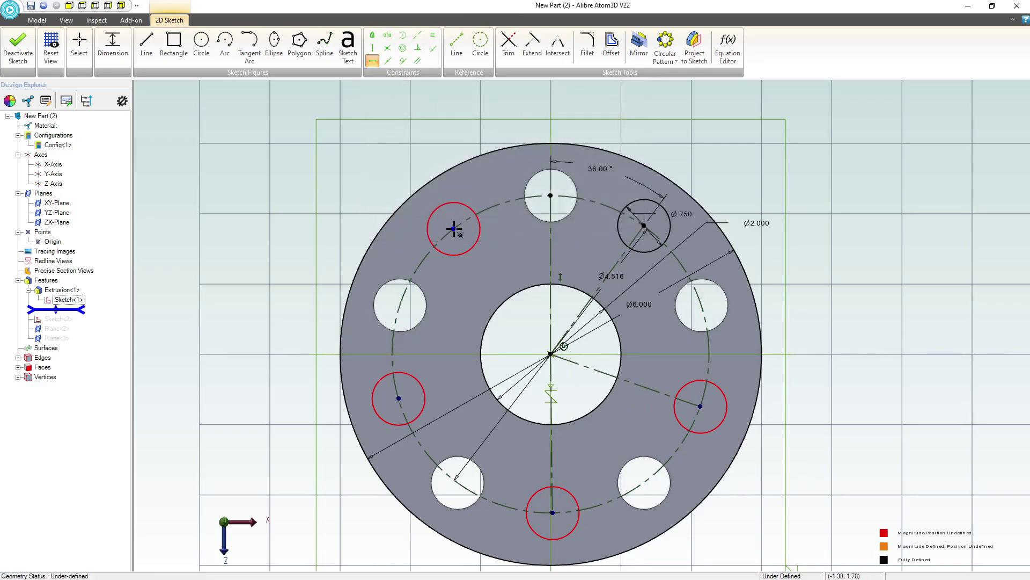
{"action": "left_click", "coordinate": [644, 226]}
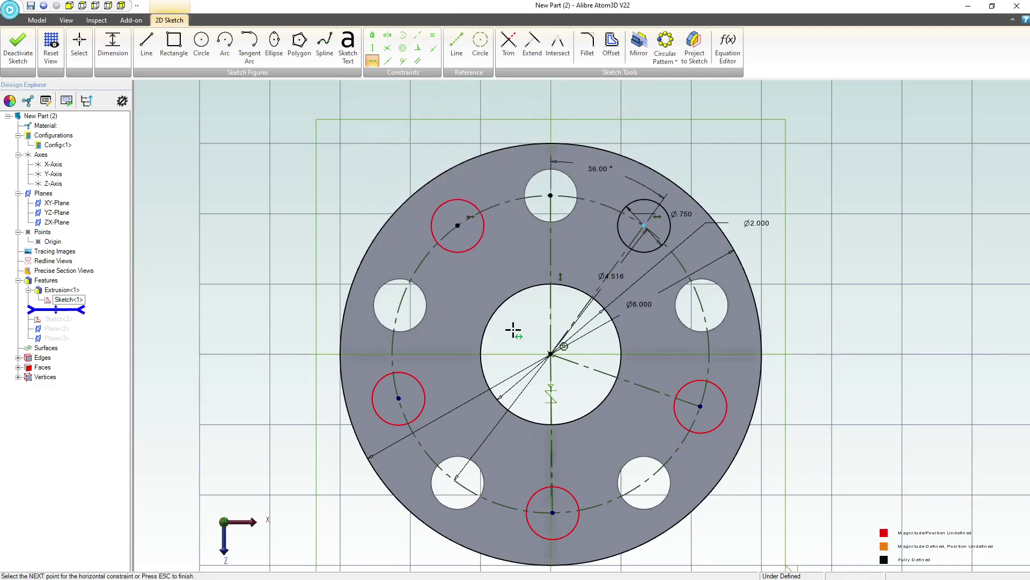
{"action": "left_click", "coordinate": [400, 400]}
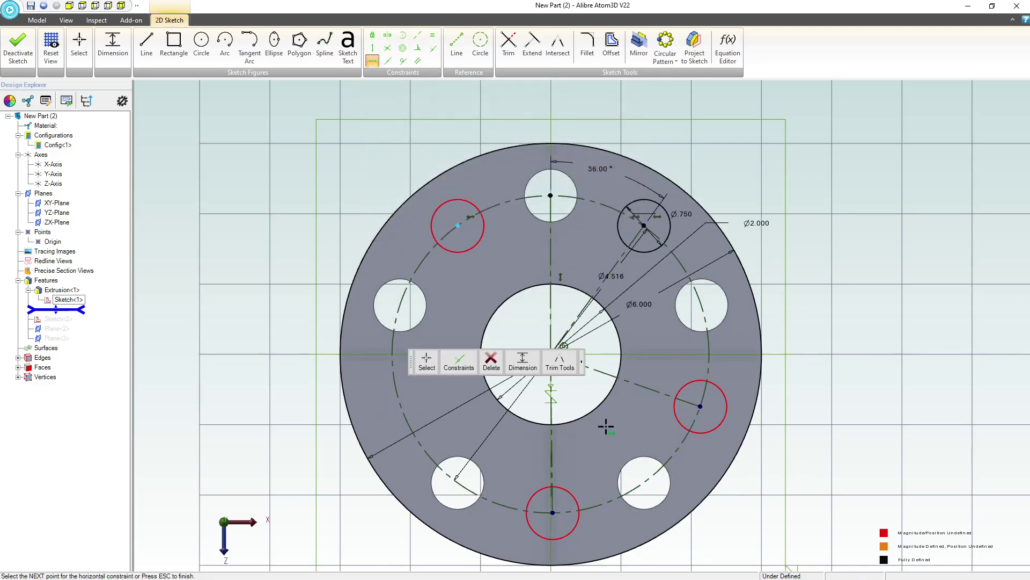
{"action": "left_click", "coordinate": [701, 406]}
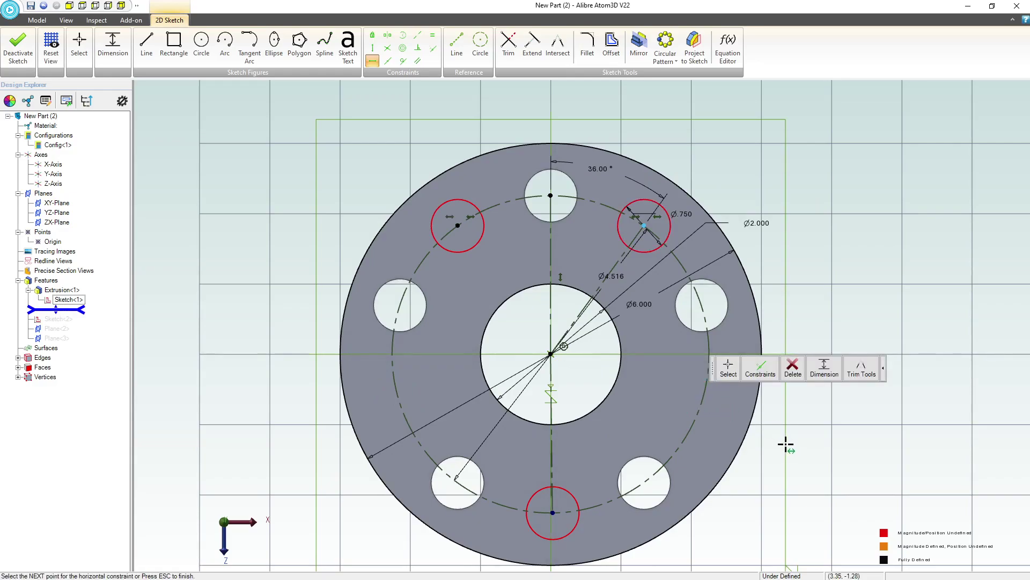
{"action": "key", "text": "Escape"}
Step: Align the two lower side hole centres horizontally and constrain the reference line to the bottom hole as vertical
{"action": "left_click", "coordinate": [400, 400]}
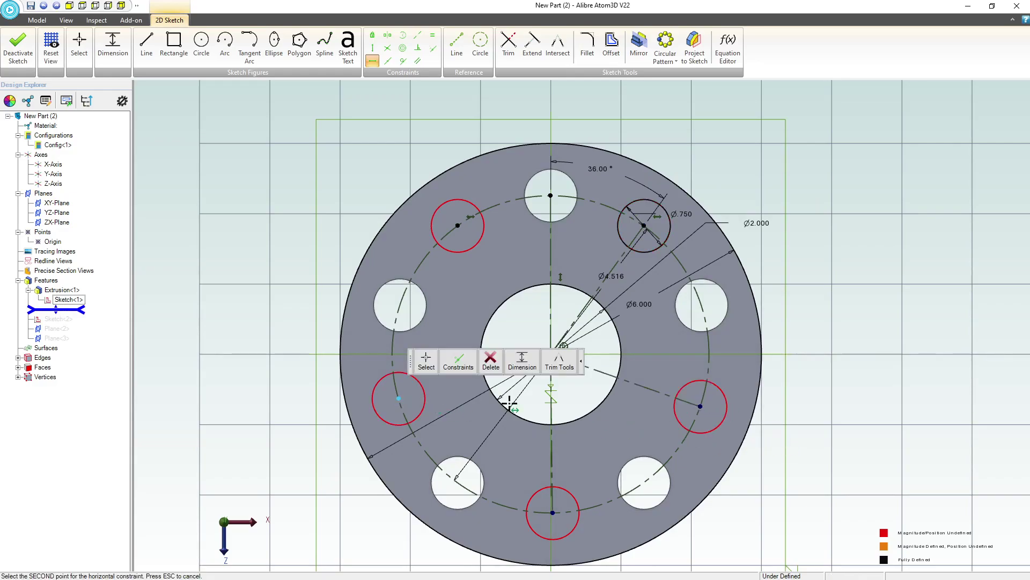
{"action": "left_click", "coordinate": [700, 406]}
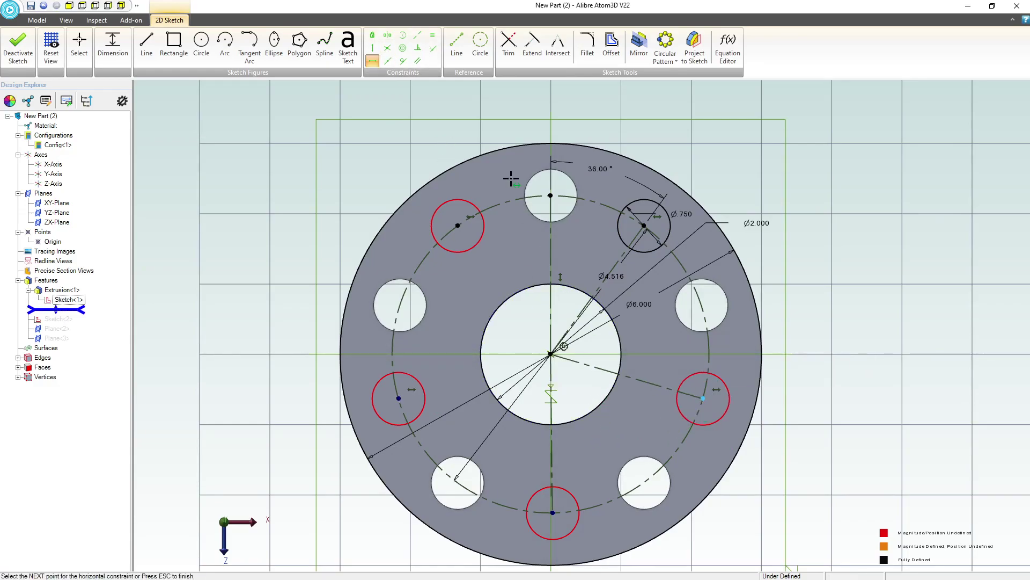
{"action": "left_click", "coordinate": [372, 48]}
{"action": "left_click", "coordinate": [552, 442]}
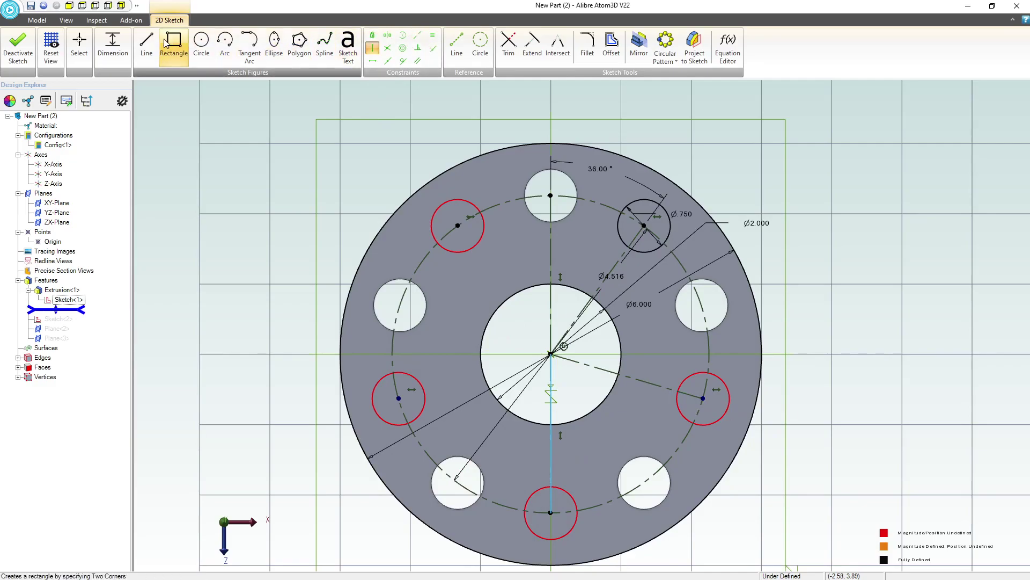
Step: Dimension the angle between the reference lines to the upper-right and lower-right holes as 72°
{"action": "left_click", "coordinate": [113, 43]}
{"action": "left_click", "coordinate": [551, 512]}
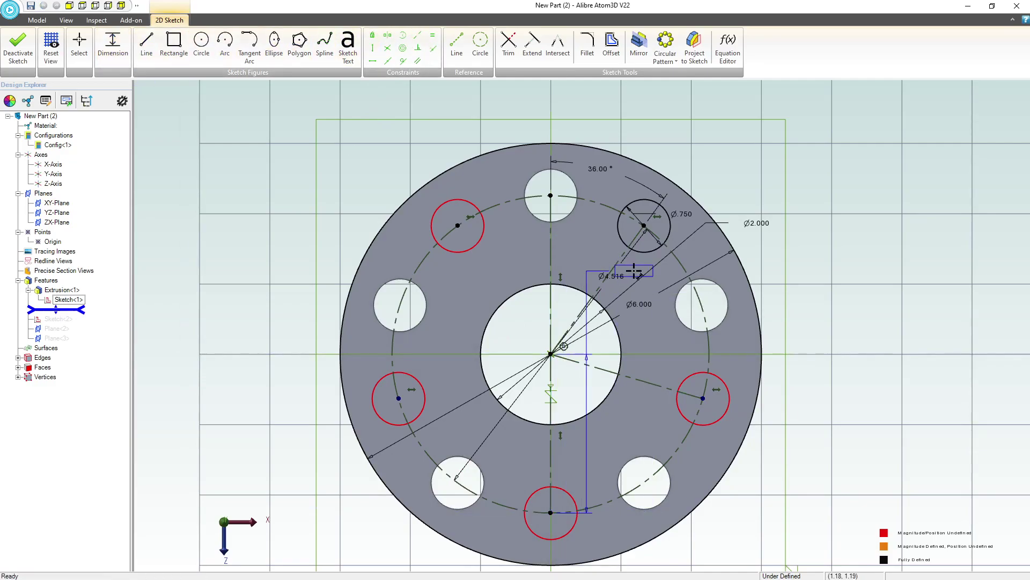
{"action": "key", "text": "Escape"}
{"action": "left_click", "coordinate": [621, 270]}
{"action": "left_click", "coordinate": [655, 384]}
{"action": "left_click", "coordinate": [798, 318]}
{"action": "type", "text": "75"}
{"action": "key", "text": "Return"}
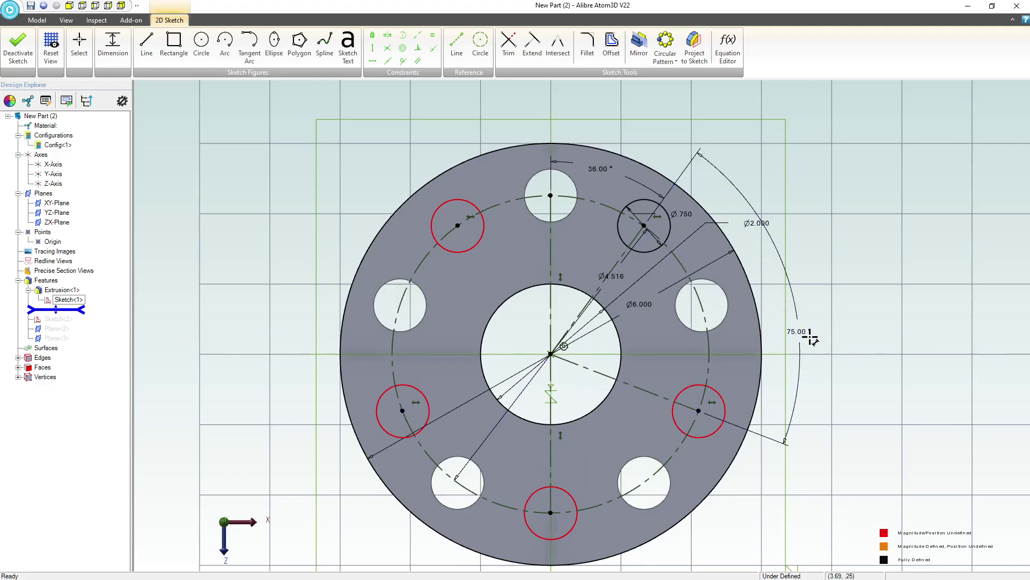
{"action": "double_click", "coordinate": [802, 336]}
{"action": "key", "text": "Return"}
Step: Add a driven angle dimension between the reference lines to the lower-right hole and the bottom hole
{"action": "left_click", "coordinate": [624, 381]}
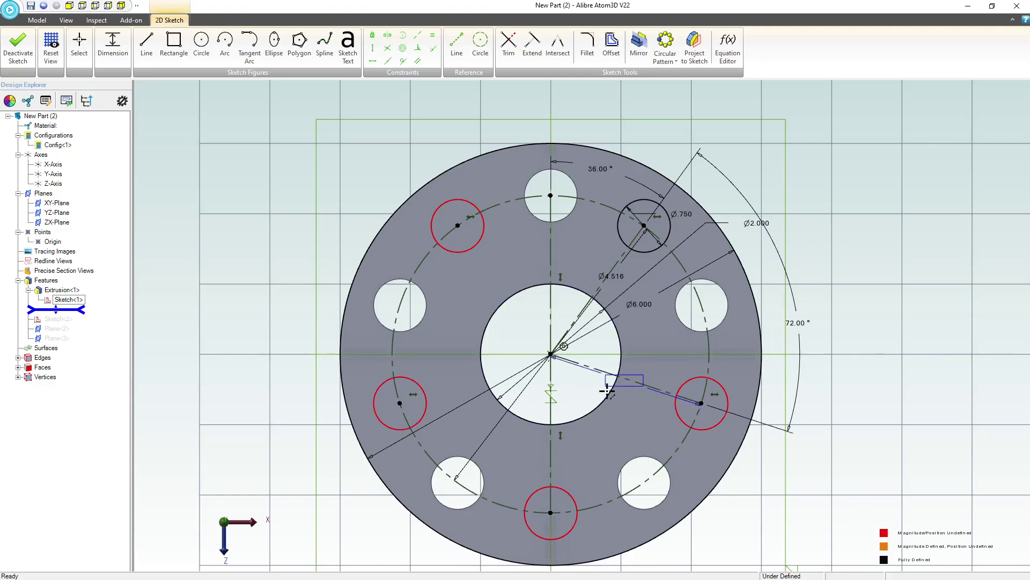
{"action": "left_click", "coordinate": [550, 439]}
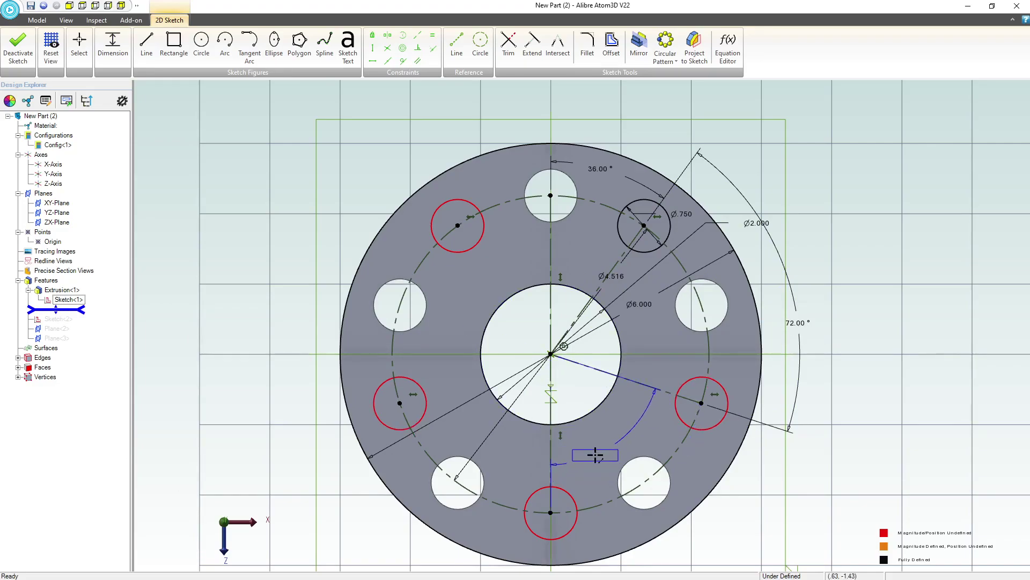
{"action": "left_click", "coordinate": [596, 455]}
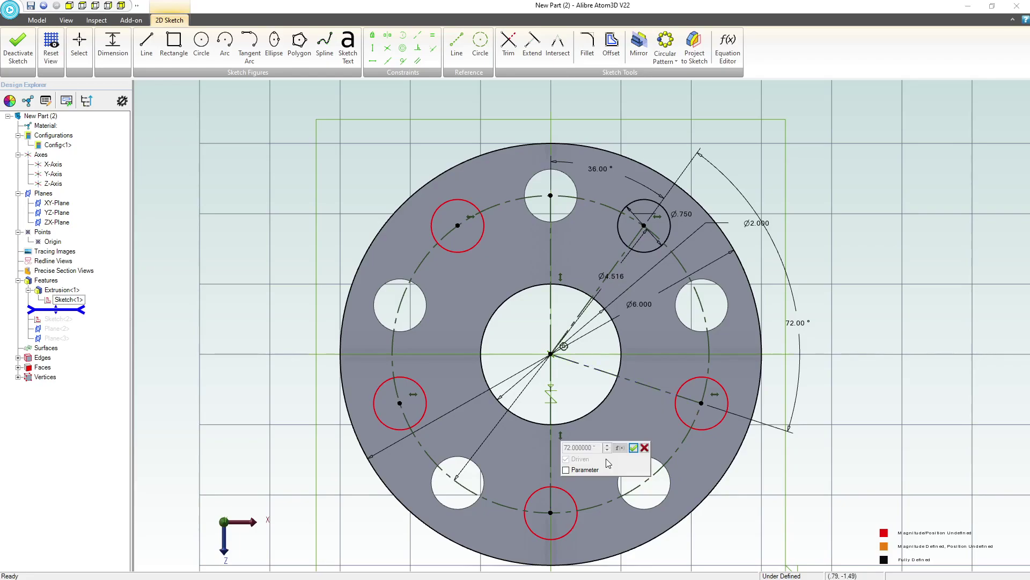
{"action": "left_click", "coordinate": [634, 447]}
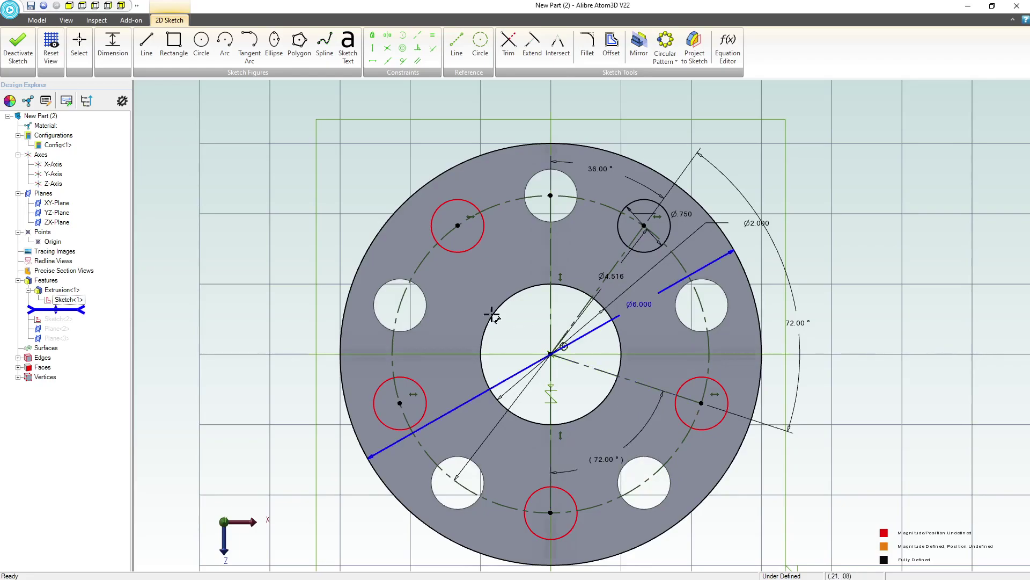
Step: Enlarge the upper-left hole circle freehand, then make the four patterned circles equal in size to the 0.750 diameter hole
{"action": "key", "text": "Escape"}
{"action": "left_click", "coordinate": [451, 203]}
{"action": "left_click_drag", "start_coordinate": [446, 171], "coordinate": [450, 184]}
{"action": "left_click", "coordinate": [434, 37]}
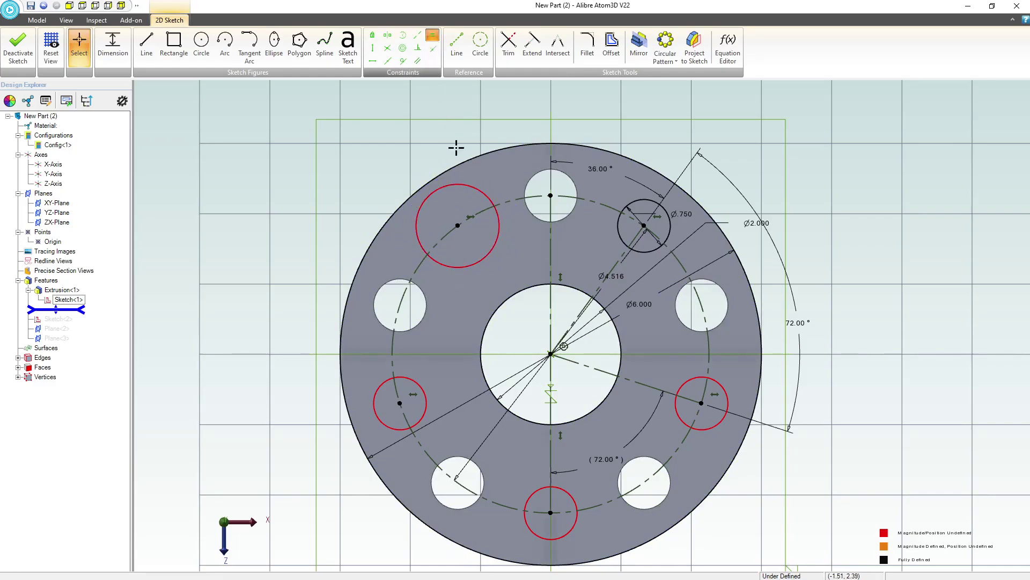
{"action": "left_click", "coordinate": [471, 188]}
{"action": "left_click", "coordinate": [378, 387]}
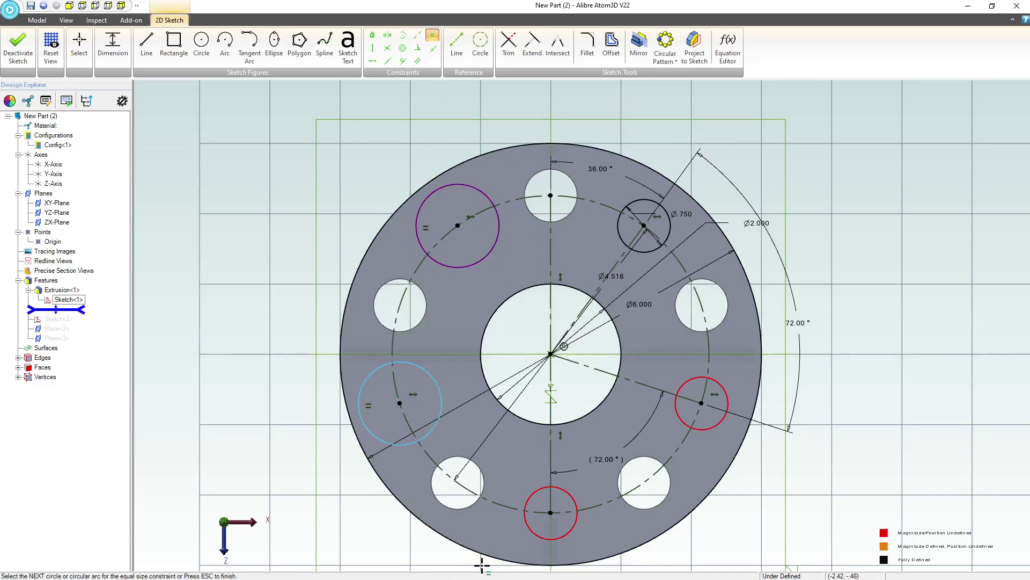
{"action": "left_click", "coordinate": [568, 498]}
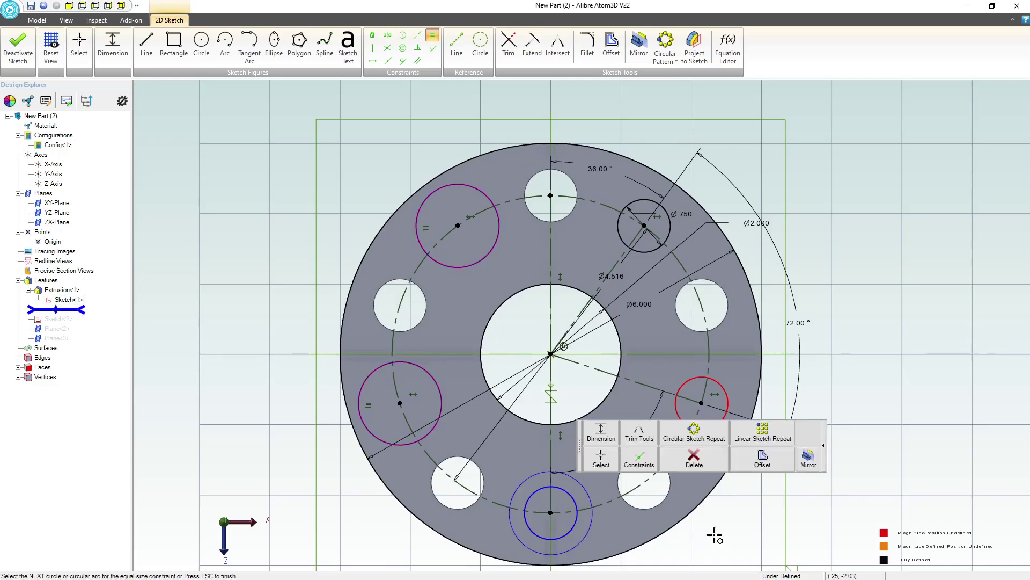
{"action": "left_click", "coordinate": [717, 384]}
{"action": "left_click", "coordinate": [662, 206]}
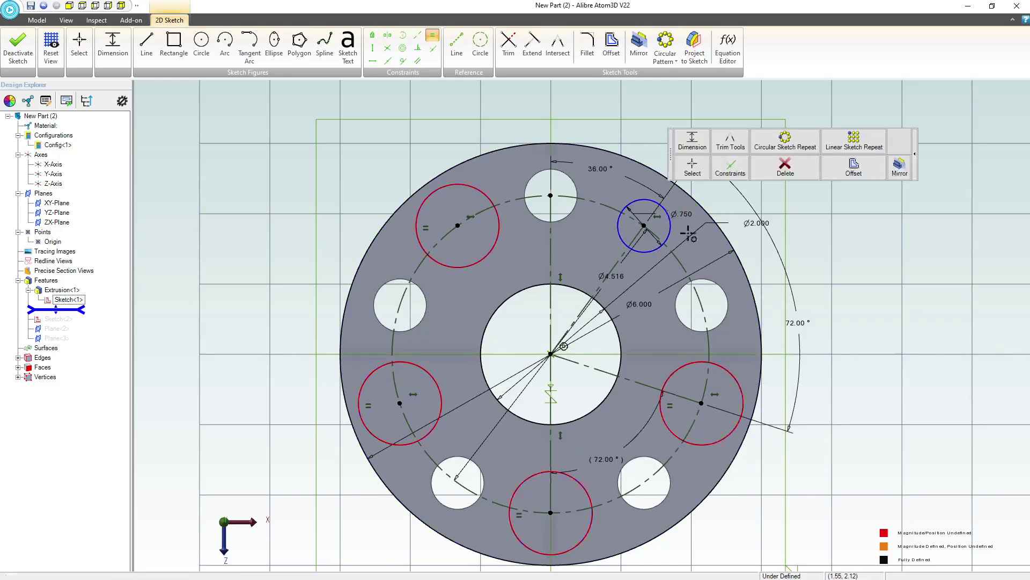
Step: Finish the hub sketch and regenerate the part to its last feature
{"action": "left_click", "coordinate": [18, 48]}
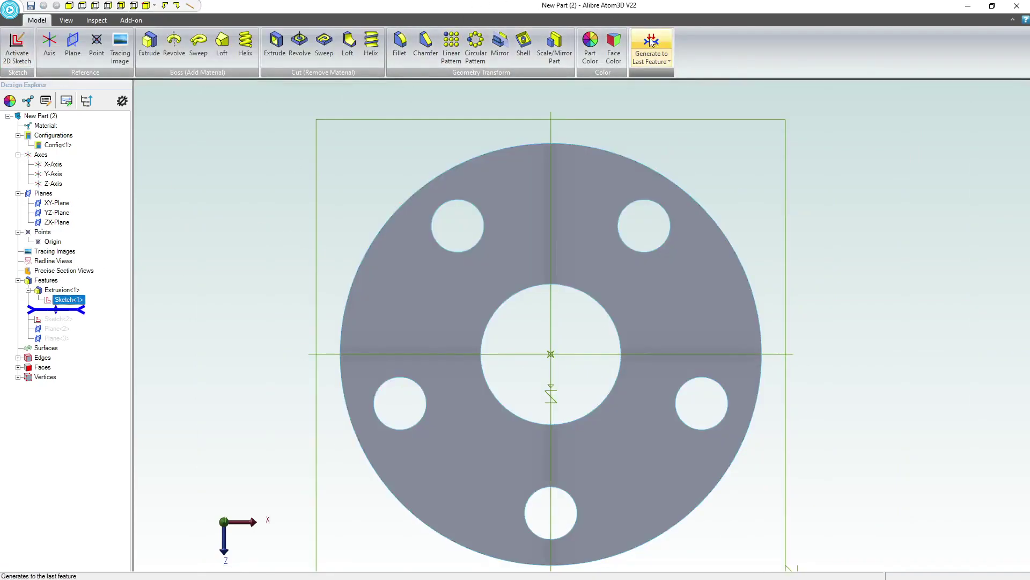
{"action": "left_click", "coordinate": [651, 49]}
{"action": "mouse_move", "coordinate": [373, 403]}
{"action": "middle_mouse_down"}
{"action": "mouse_move", "coordinate": [639, 417]}
{"action": "mouse_move", "coordinate": [359, 407]}
{"action": "mouse_move", "coordinate": [366, 391]}
{"action": "mouse_move", "coordinate": [372, 409]}
{"action": "middle_mouse_up"}
{"action": "scroll", "coordinate": [372, 410], "scroll_direction": "down", "scroll_amount": 5}
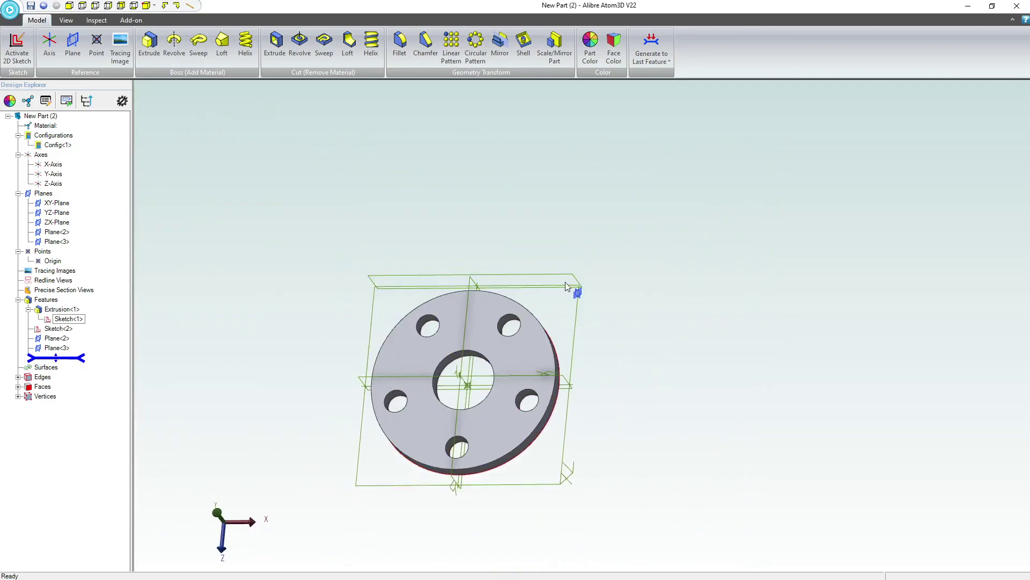
Step: Start a sketch on Plane<2> and draw a horizontal line about 3.1 in long just above the disc's upper edge
{"action": "scroll", "coordinate": [561, 265], "scroll_direction": "up", "scroll_amount": 3}
{"action": "left_click", "coordinate": [499, 279]}
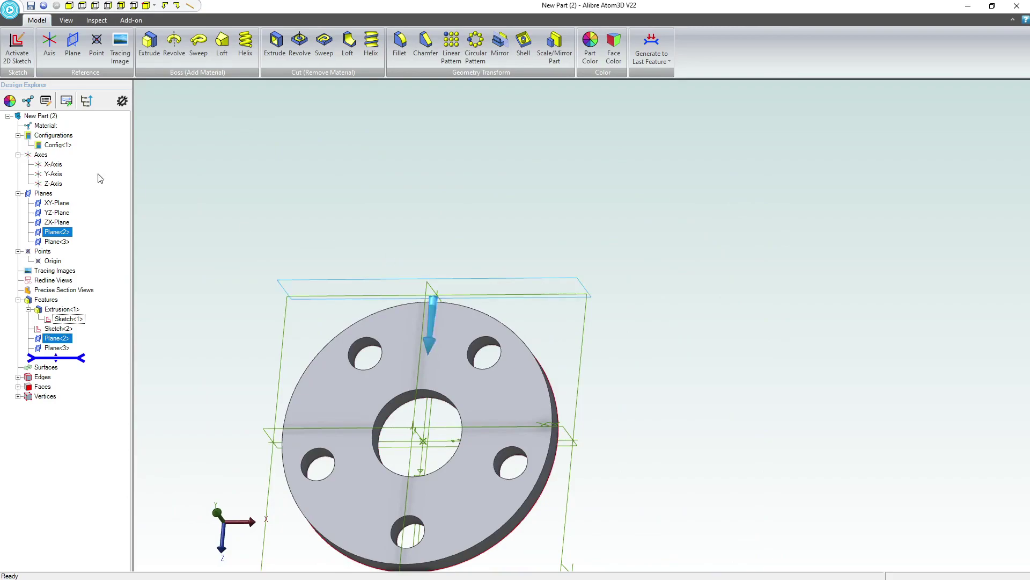
{"action": "left_click", "coordinate": [17, 47]}
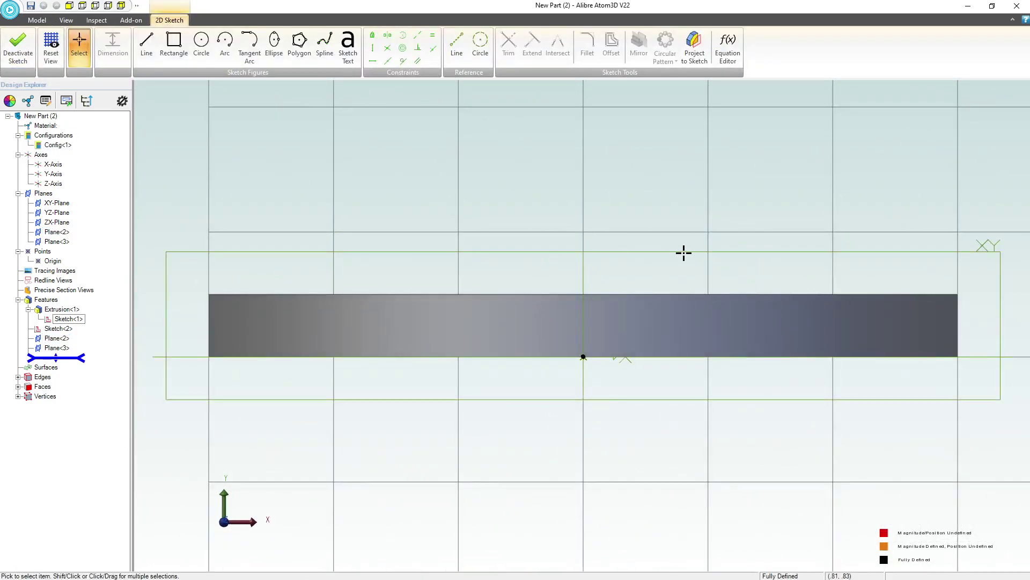
{"action": "scroll", "coordinate": [609, 277], "scroll_direction": "down", "scroll_amount": 1}
{"action": "key", "text": "l"}
{"action": "left_click", "coordinate": [377, 264]}
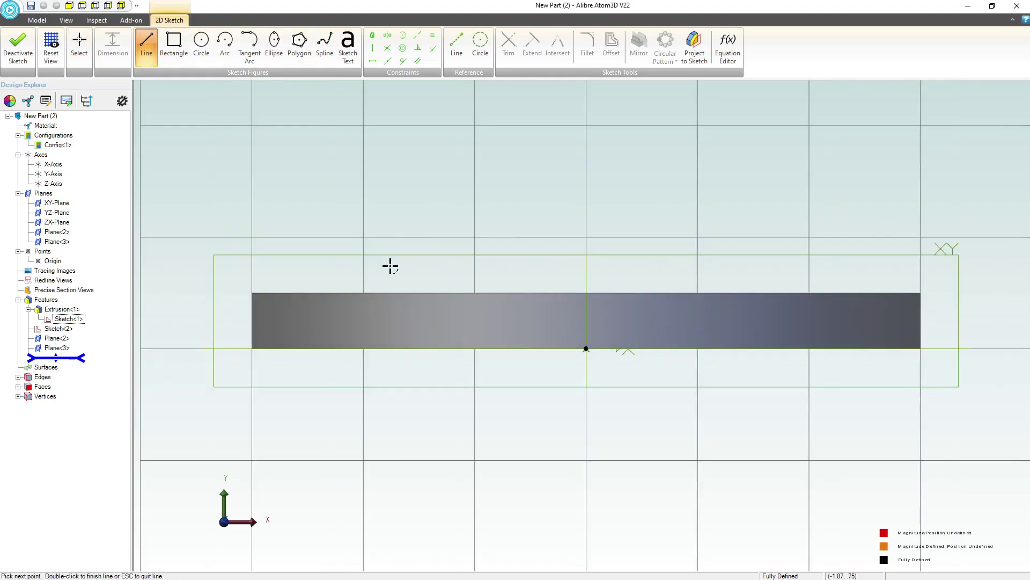
{"action": "left_click", "coordinate": [723, 264]}
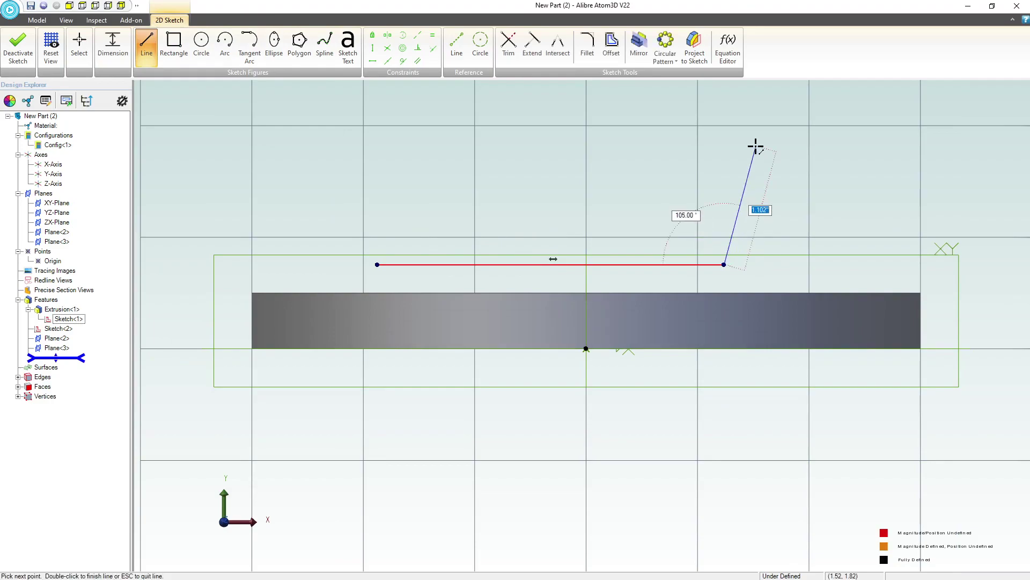
{"action": "key", "text": "Escape"}
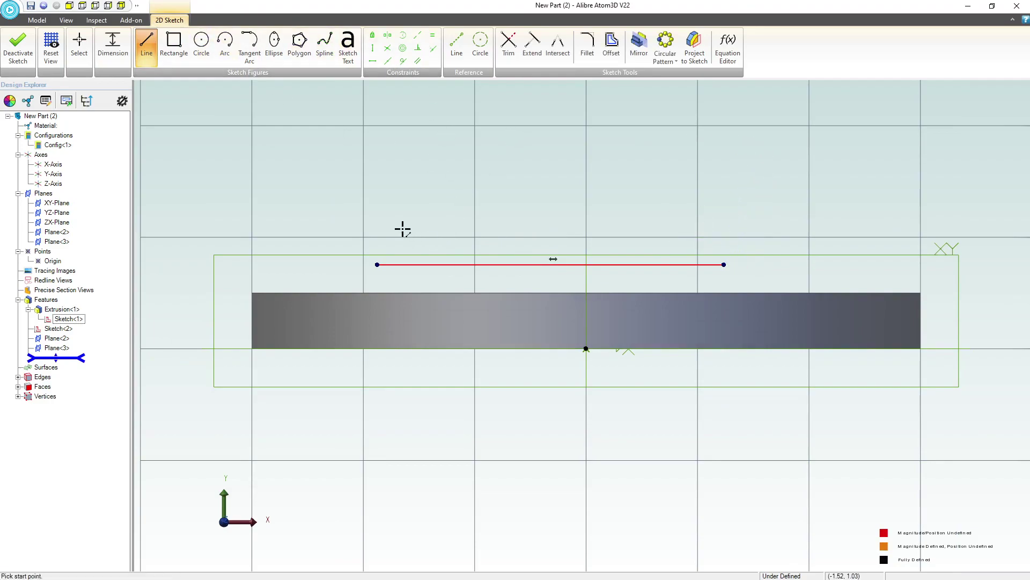
Step: Constrain the two endpoints of the horizontal line to be symmetric about the Y-Axis
{"action": "left_click", "coordinate": [387, 37]}
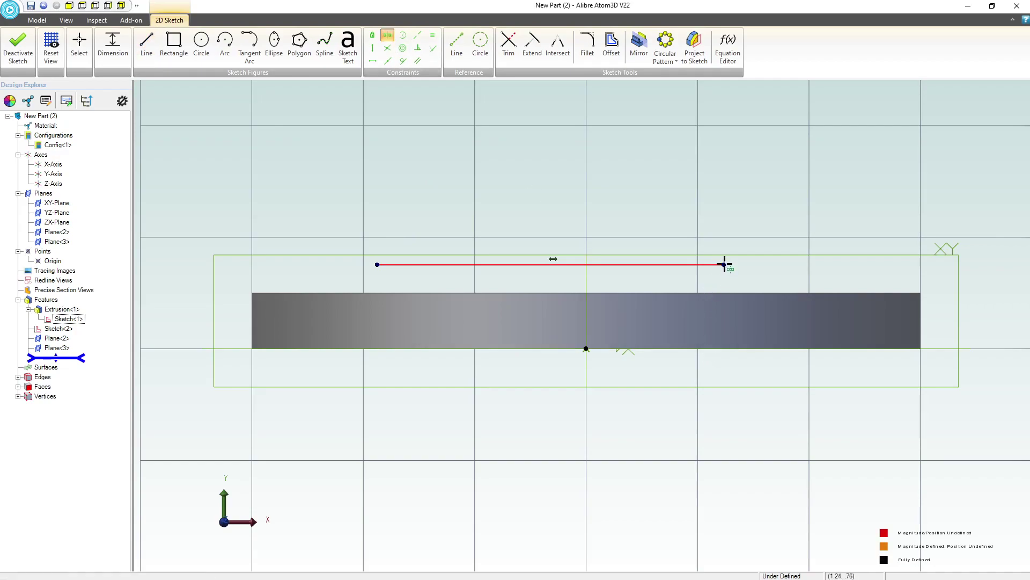
{"action": "left_click", "coordinate": [586, 289]}
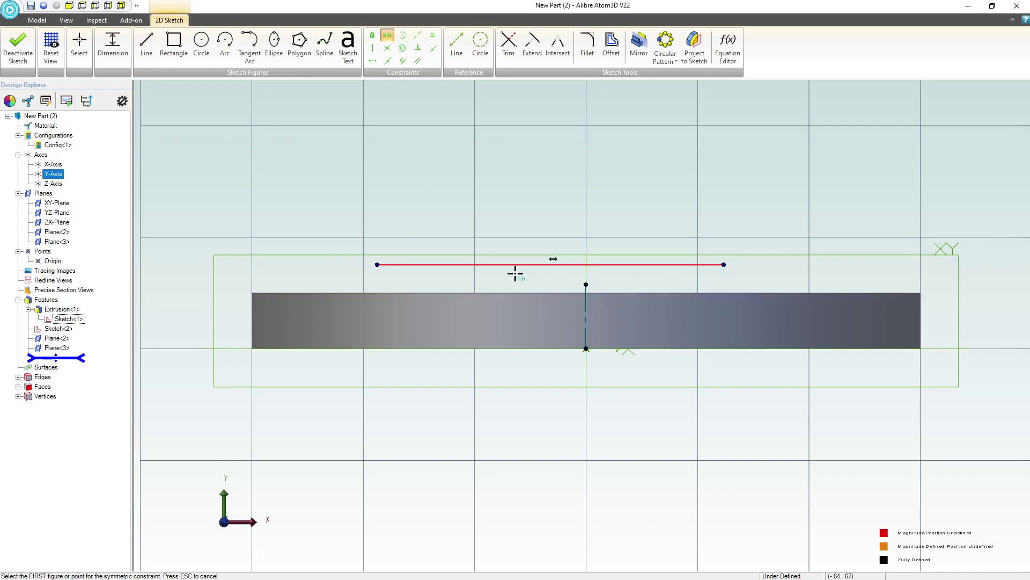
{"action": "left_click", "coordinate": [723, 264]}
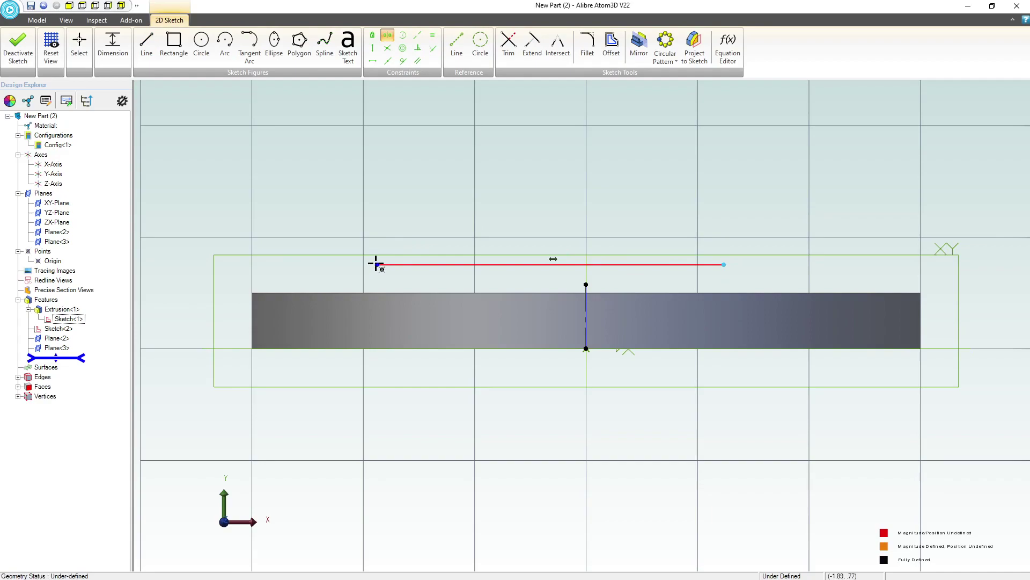
{"action": "left_click", "coordinate": [377, 265]}
{"action": "key", "text": "Escape"}
Step: Pull the line down close to the disc and constrain its right endpoint onto the disc's upper edge
{"action": "left_click_drag", "start_coordinate": [724, 265], "coordinate": [777, 285]}
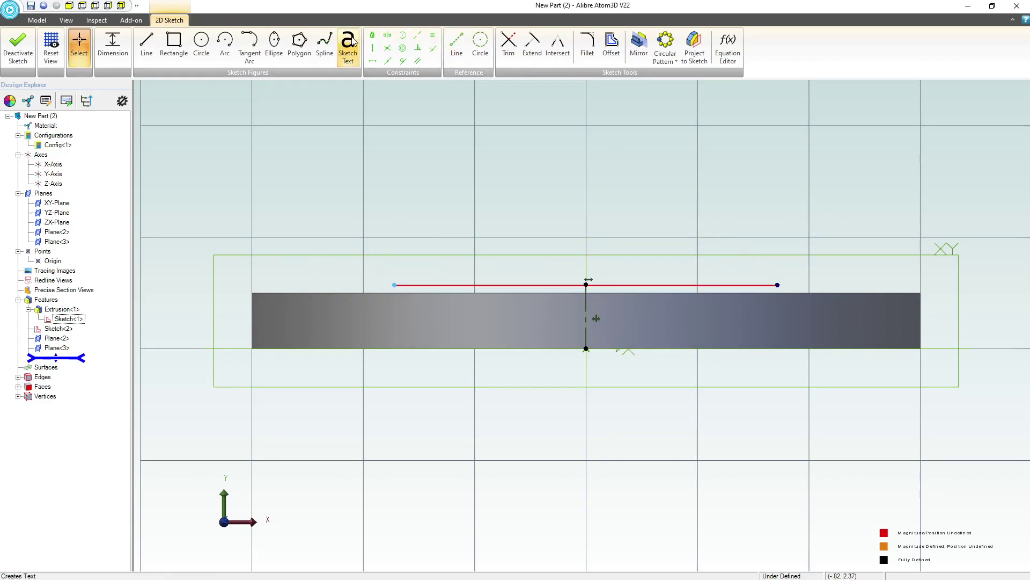
{"action": "left_click", "coordinate": [432, 47]}
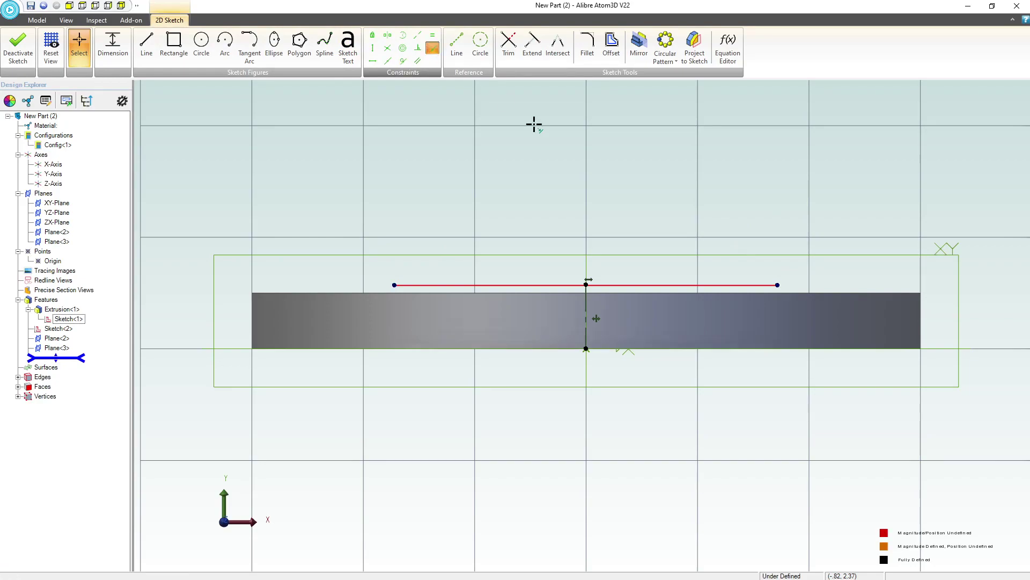
{"action": "left_click", "coordinate": [778, 285]}
{"action": "left_click", "coordinate": [802, 293]}
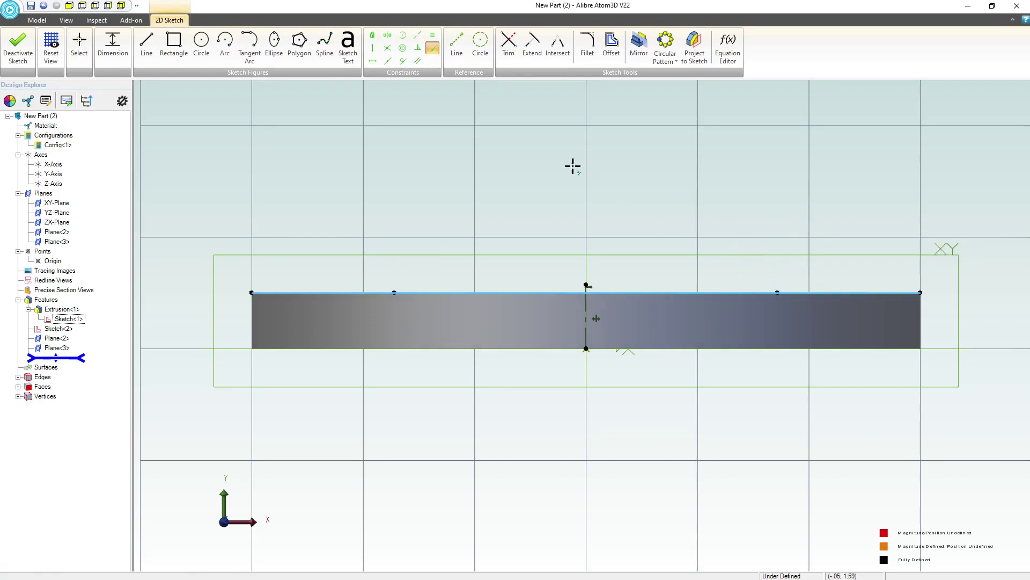
Step: Draw a chain of three tangent arcs from the line's right endpoint, curving up and back toward the Y-Axis
{"action": "left_click", "coordinate": [249, 43]}
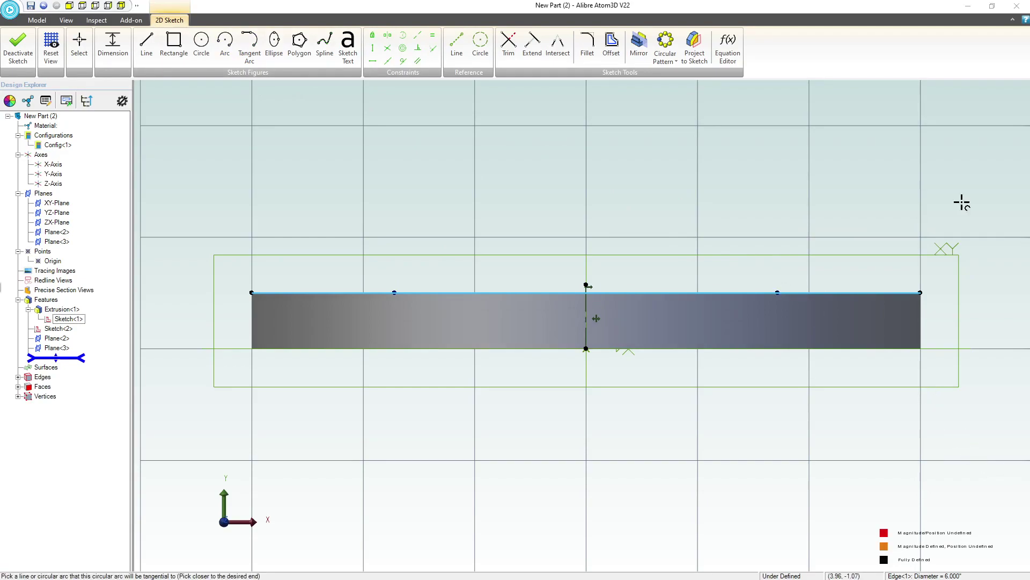
{"action": "left_click", "coordinate": [778, 292]}
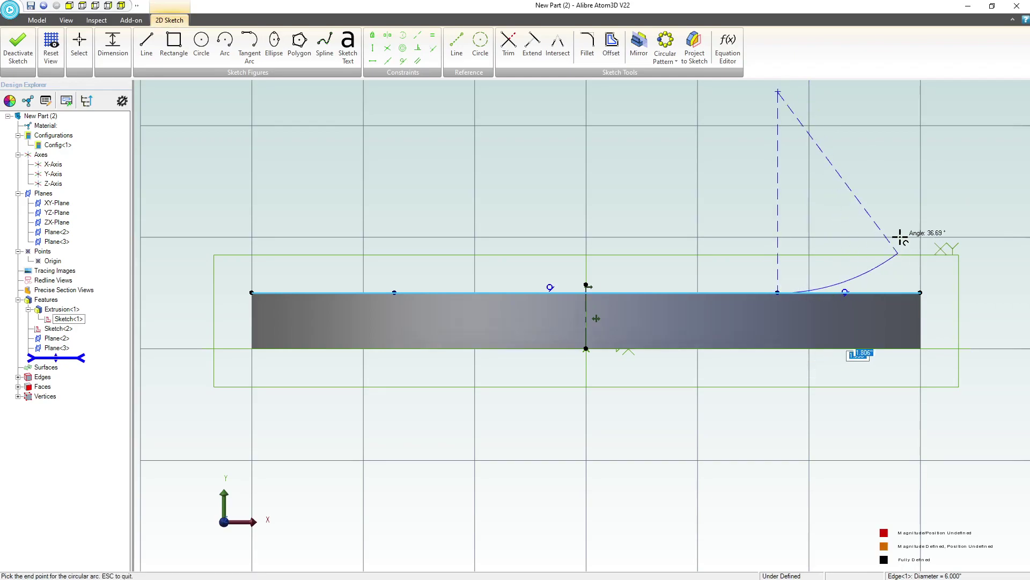
{"action": "left_click", "coordinate": [836, 163]}
{"action": "left_click", "coordinate": [836, 164]}
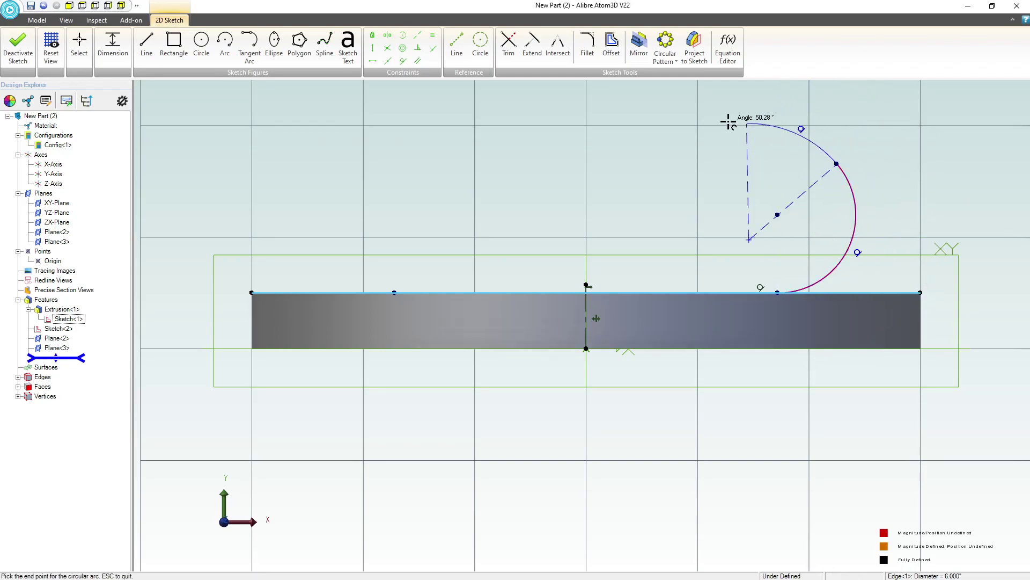
{"action": "left_click", "coordinate": [672, 140]}
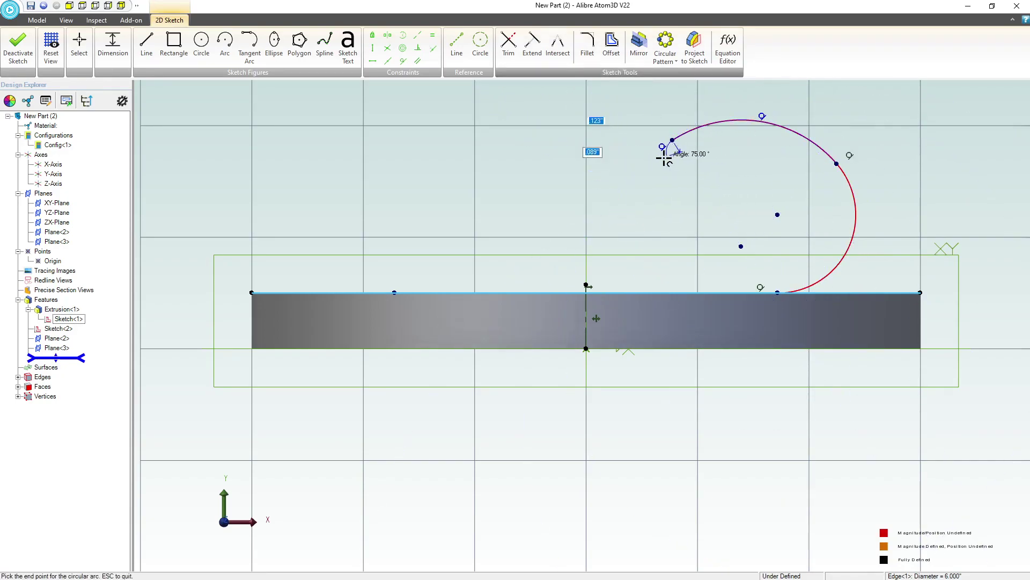
{"action": "left_click", "coordinate": [595, 164]}
{"action": "key", "text": "Escape"}
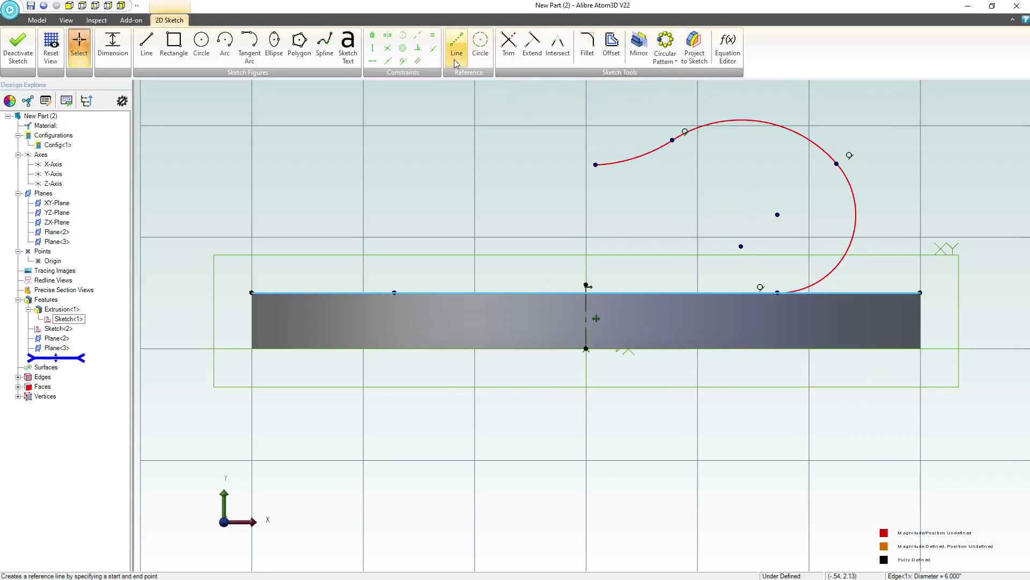
Step: Constrain the open end and the center of the last arc to be vertical with the Y-Axis line
{"action": "left_click", "coordinate": [371, 50]}
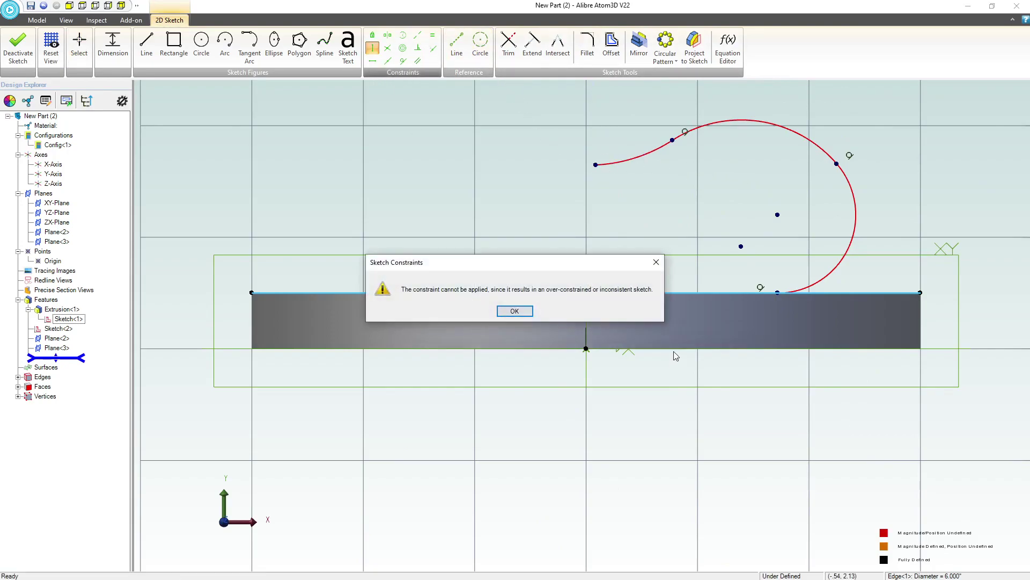
{"action": "left_click", "coordinate": [515, 311]}
{"action": "left_click", "coordinate": [596, 164]}
{"action": "left_click", "coordinate": [586, 292]}
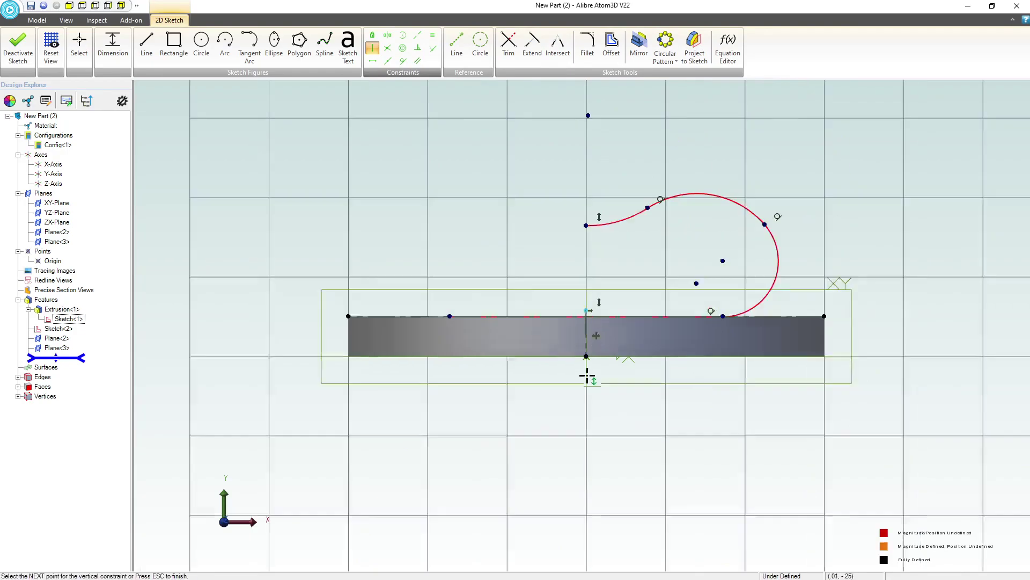
{"action": "left_click", "coordinate": [587, 115]}
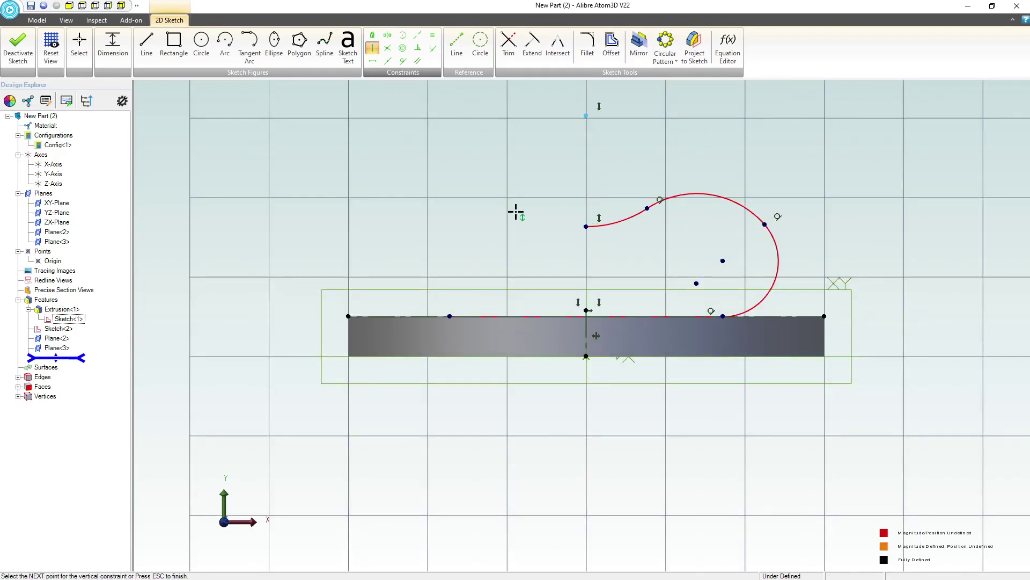
Step: Dimension the radius of the arc at the Y-Axis as 0.65 and of the middle arc as 1.000
{"action": "left_click", "coordinate": [111, 44]}
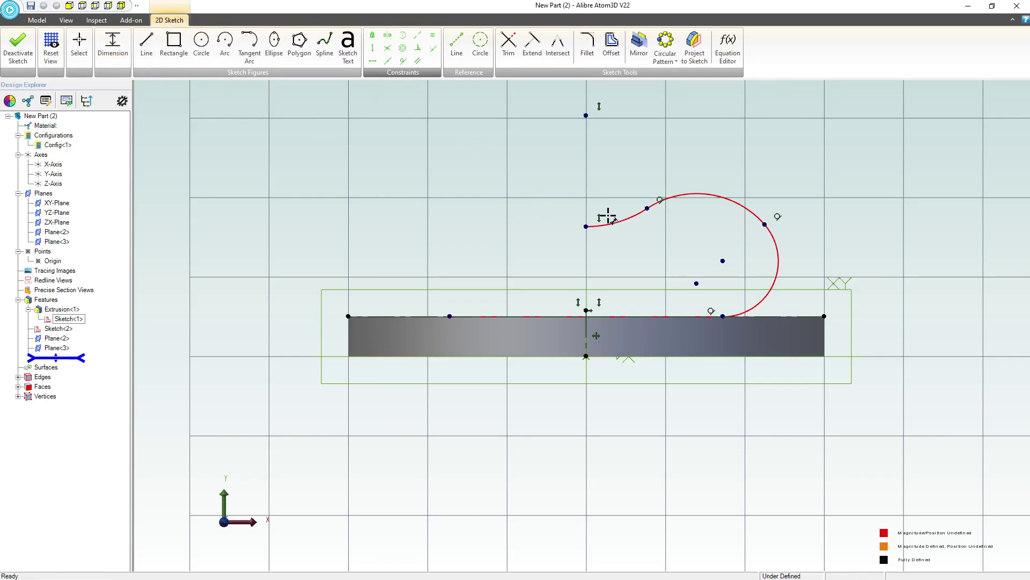
{"action": "left_click", "coordinate": [609, 183]}
{"action": "type", "text": ".65"}
{"action": "key", "text": "Return"}
{"action": "left_click", "coordinate": [677, 125]}
{"action": "left_click", "coordinate": [696, 167]}
{"action": "type", "text": "1.282687\""}
{"action": "key", "text": "Return"}
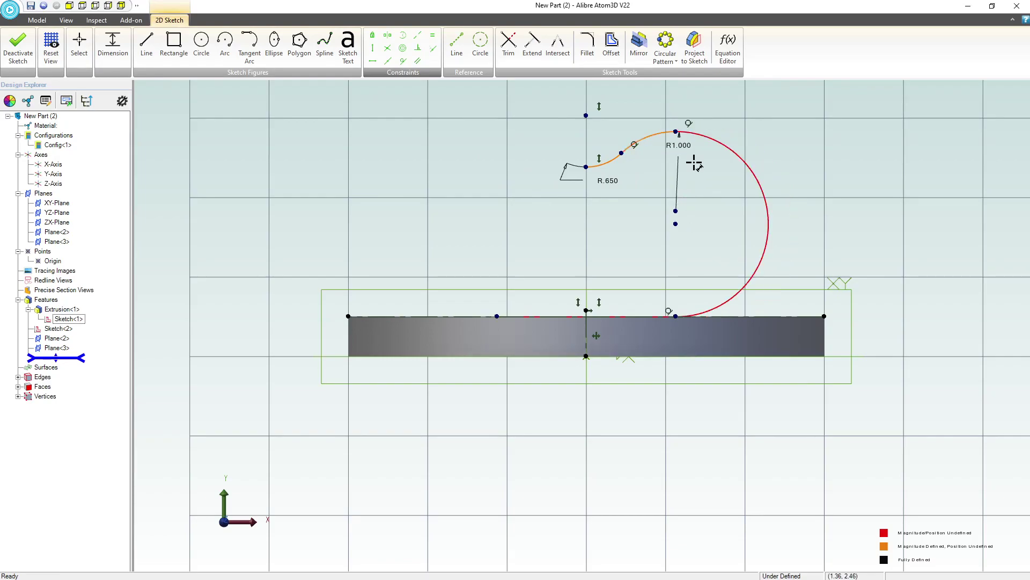
Step: Dimension the radius of the outer arc that meets the line as 0.5
{"action": "left_click", "coordinate": [768, 246]}
{"action": "left_click", "coordinate": [819, 252]}
{"action": "type", "text": ".5"}
{"action": "key", "text": "Return"}
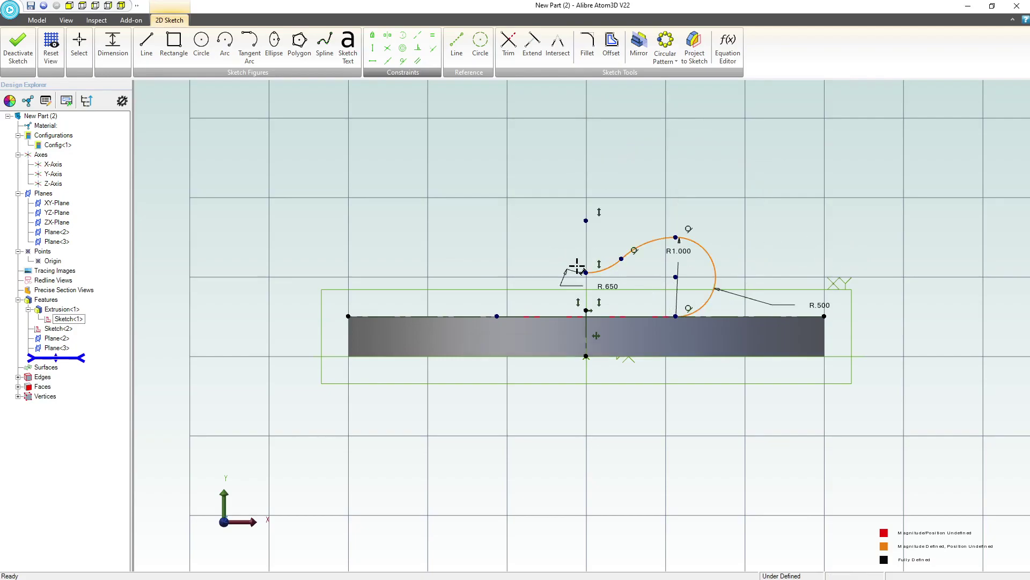
Step: Dimension the vertical distance between the arc end on the Y-Axis and the origin as 1.5
{"action": "left_click", "coordinate": [586, 355]}
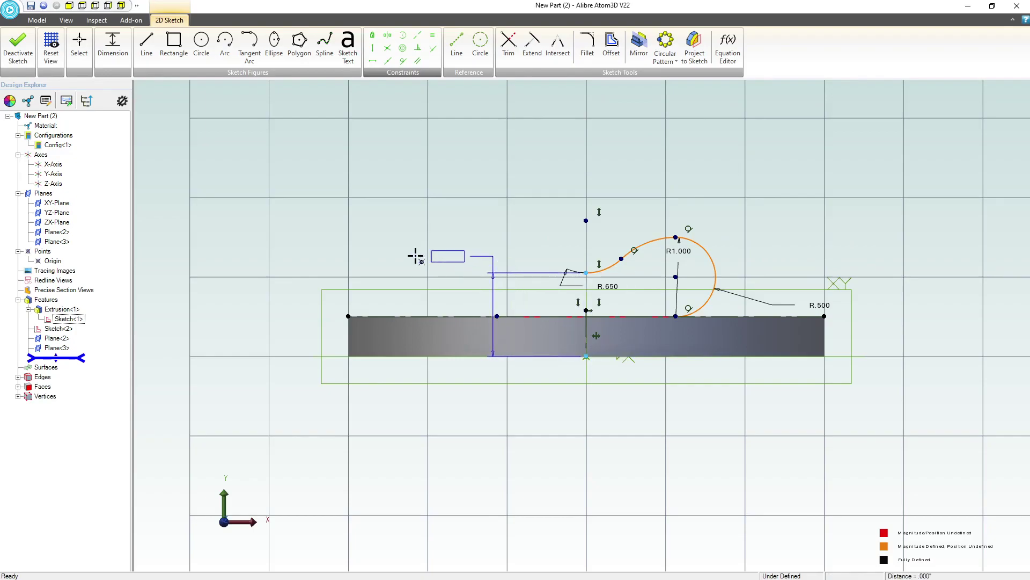
{"action": "left_click", "coordinate": [410, 279]}
{"action": "type", "text": "1.5"}
{"action": "key", "text": "Return"}
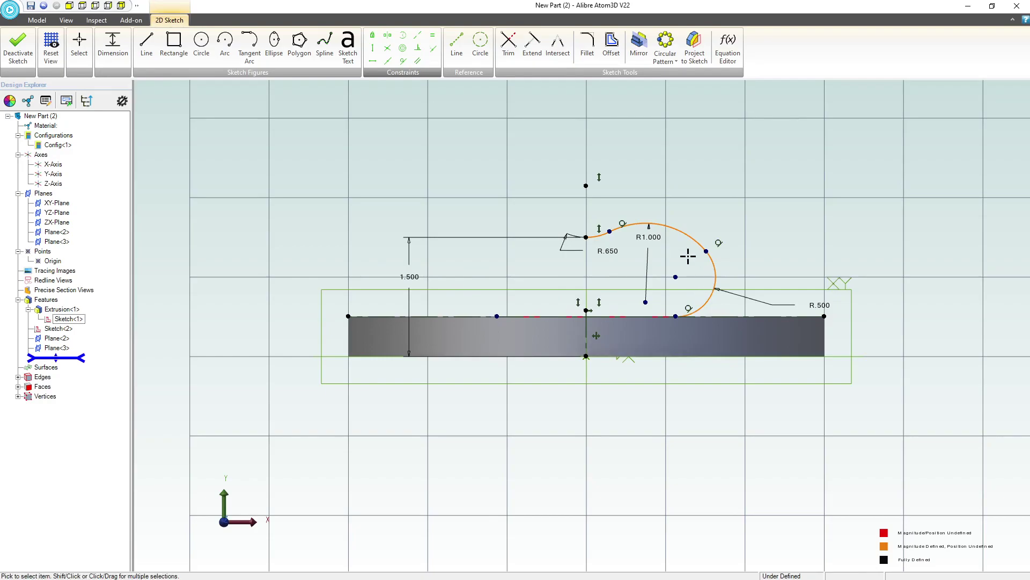
{"action": "key", "text": "Escape"}
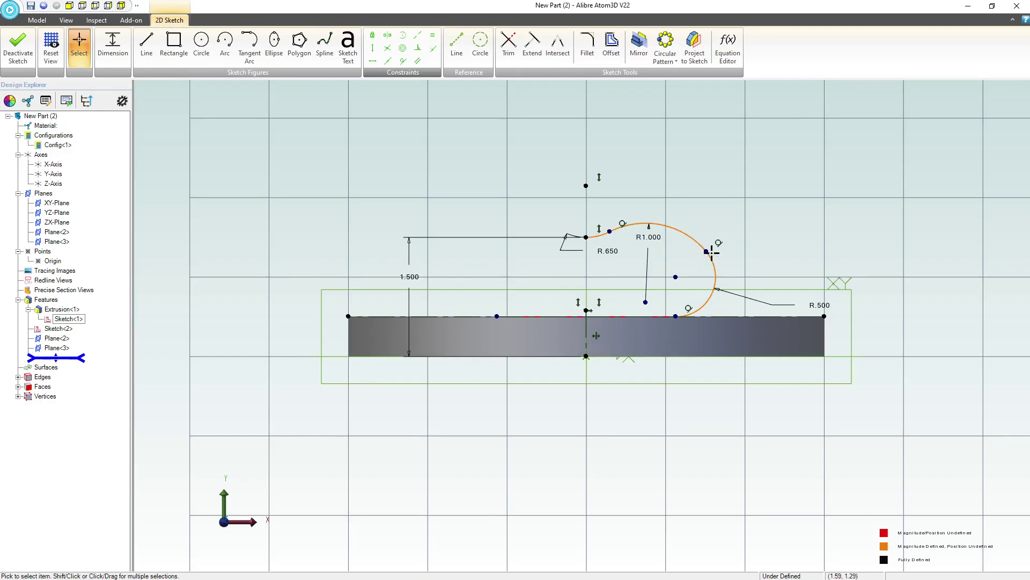
Step: Pull the outer arc inward and dimension the line's right endpoint 0.9 horizontally from the origin
{"action": "left_click_drag", "start_coordinate": [706, 251], "coordinate": [681, 256]}
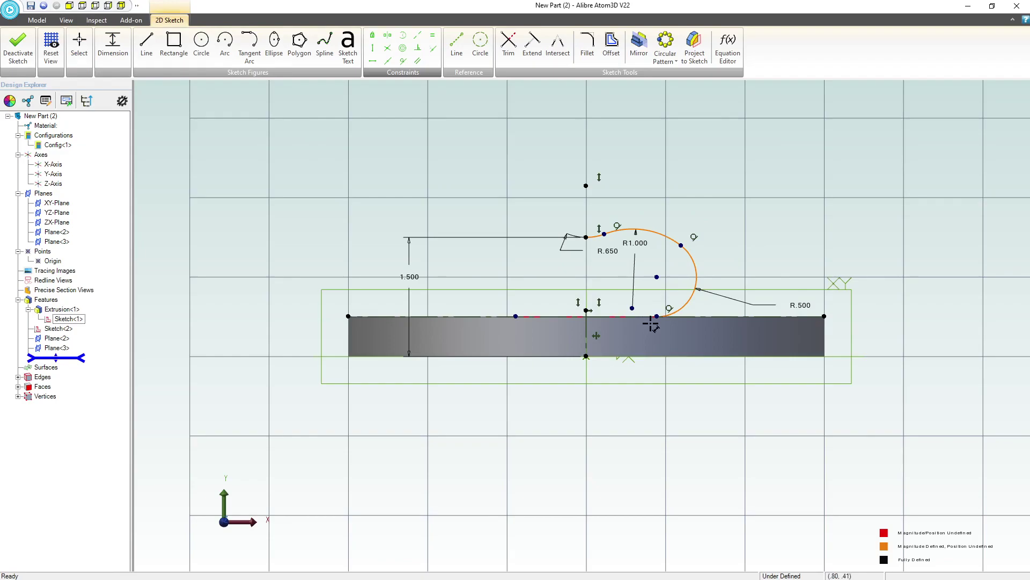
{"action": "left_click", "coordinate": [584, 336]}
{"action": "left_click", "coordinate": [596, 390]}
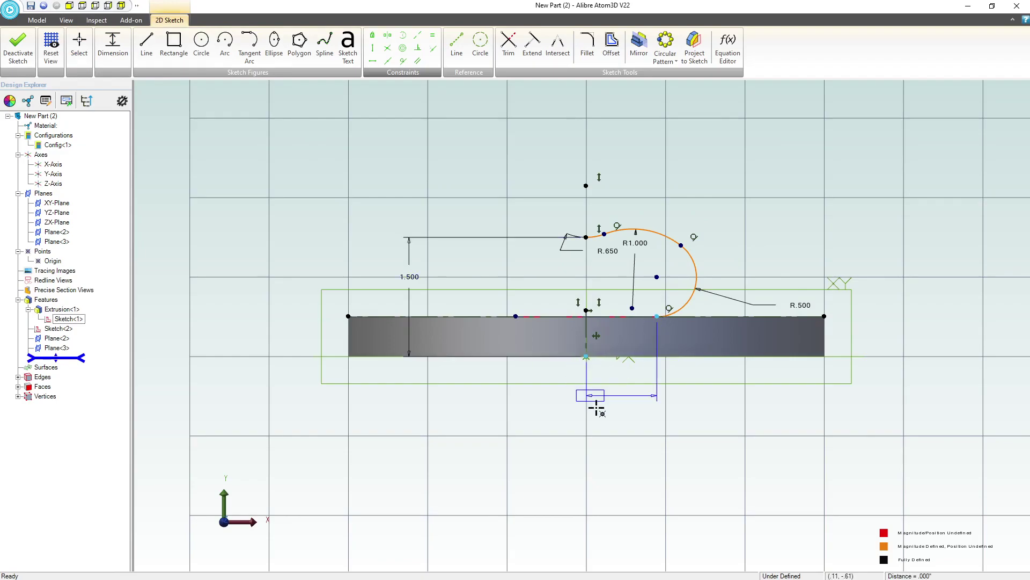
{"action": "type", "text": "."}
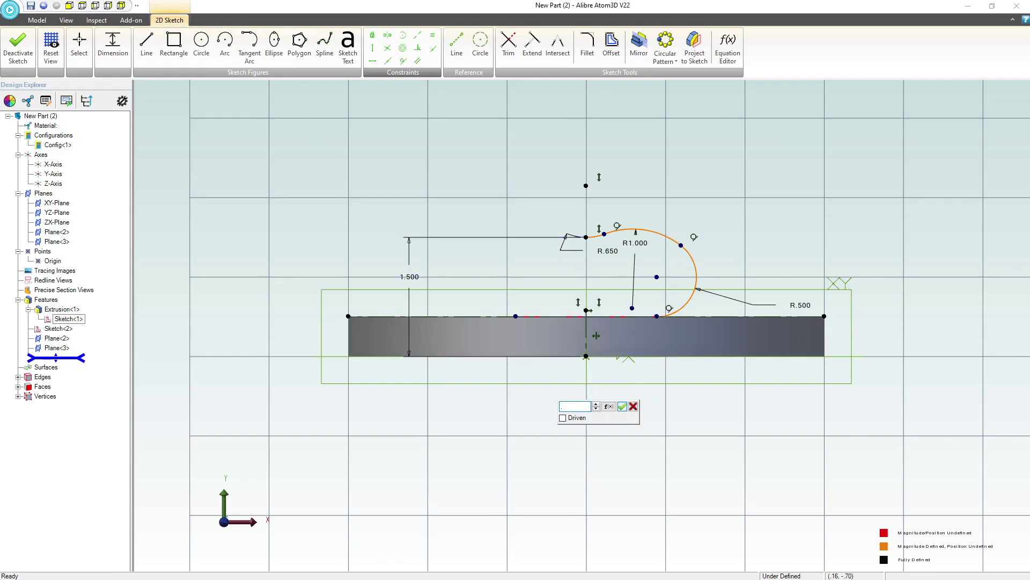
{"action": "type", "text": "9"}
{"action": "key", "text": "Return"}
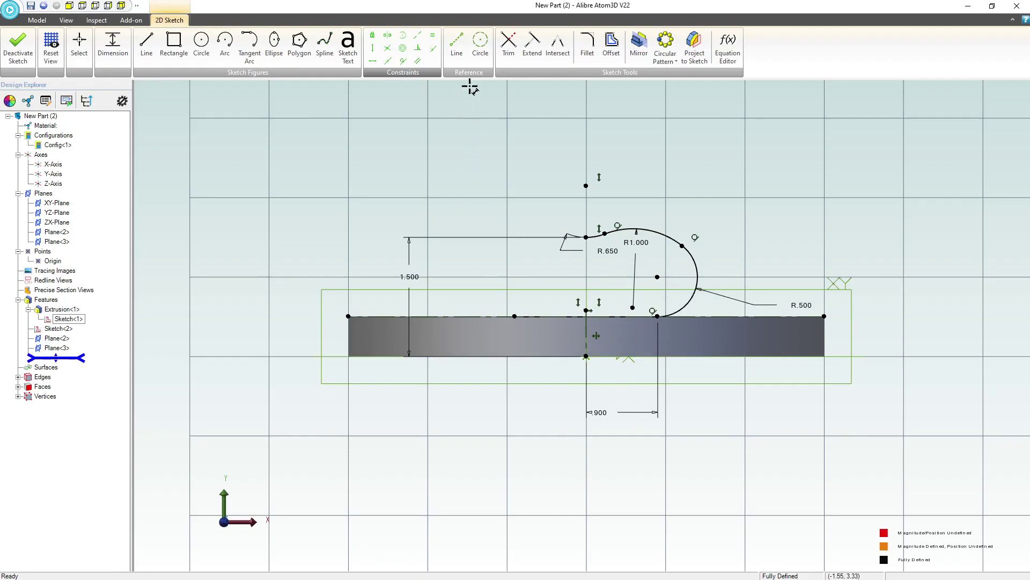
Step: Mirror the three arcs about the vertical Y-Axis line and finish the sketch
{"action": "left_click", "coordinate": [639, 46]}
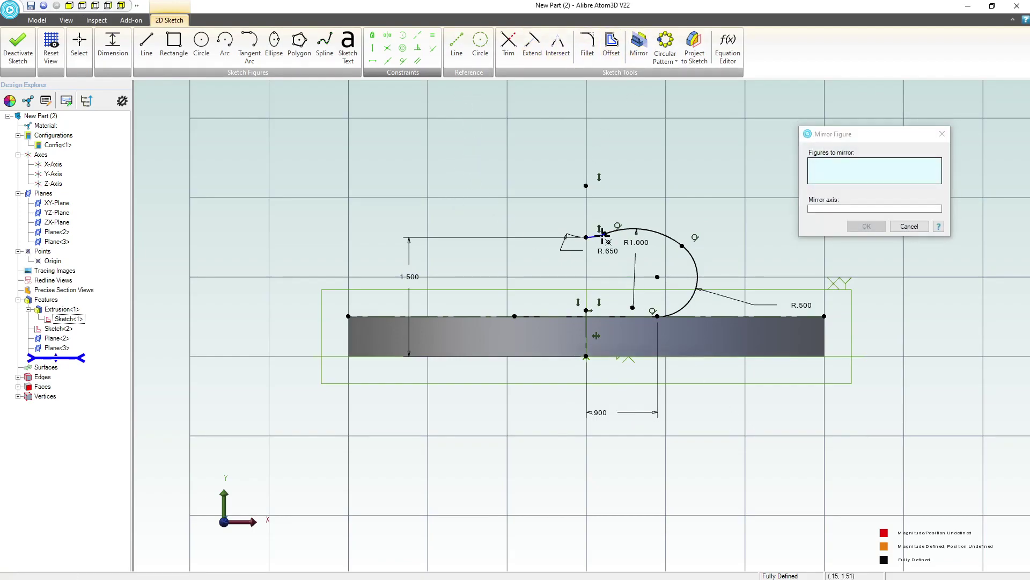
{"action": "left_click", "coordinate": [833, 210]}
{"action": "left_click", "coordinate": [585, 331]}
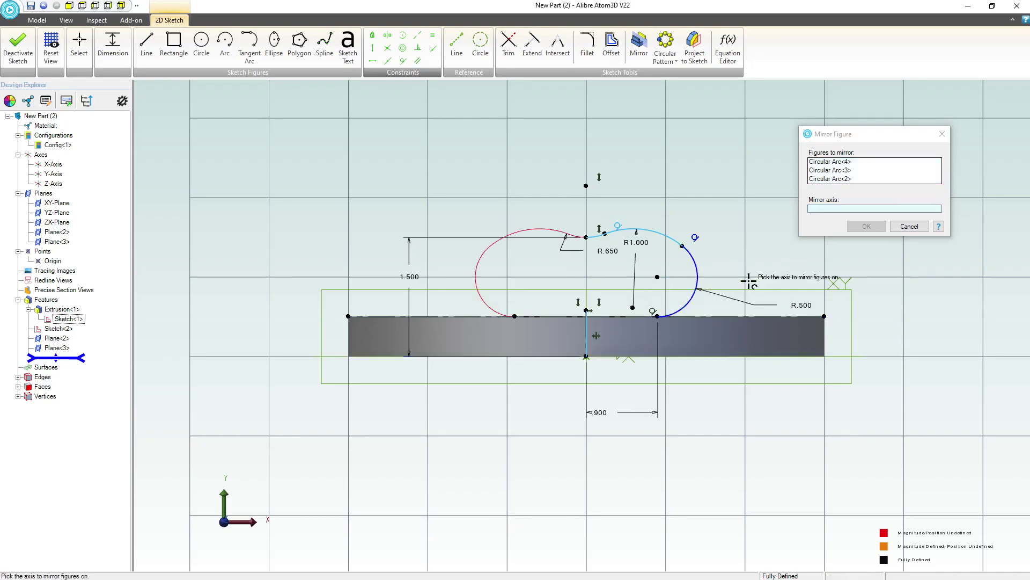
{"action": "left_click", "coordinate": [860, 225]}
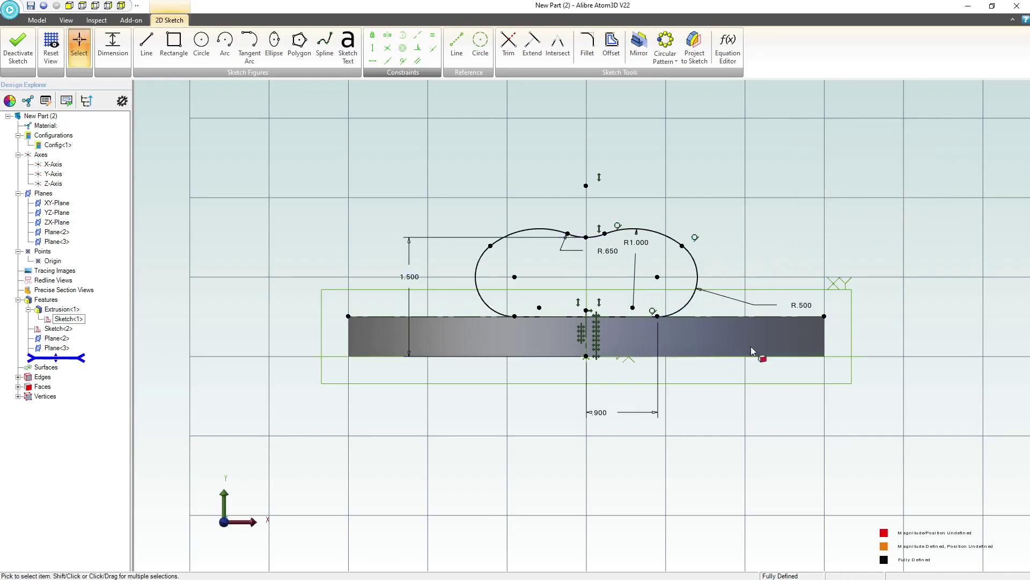
{"action": "middle_click_drag", "start_coordinate": [717, 311], "coordinate": [708, 323]}
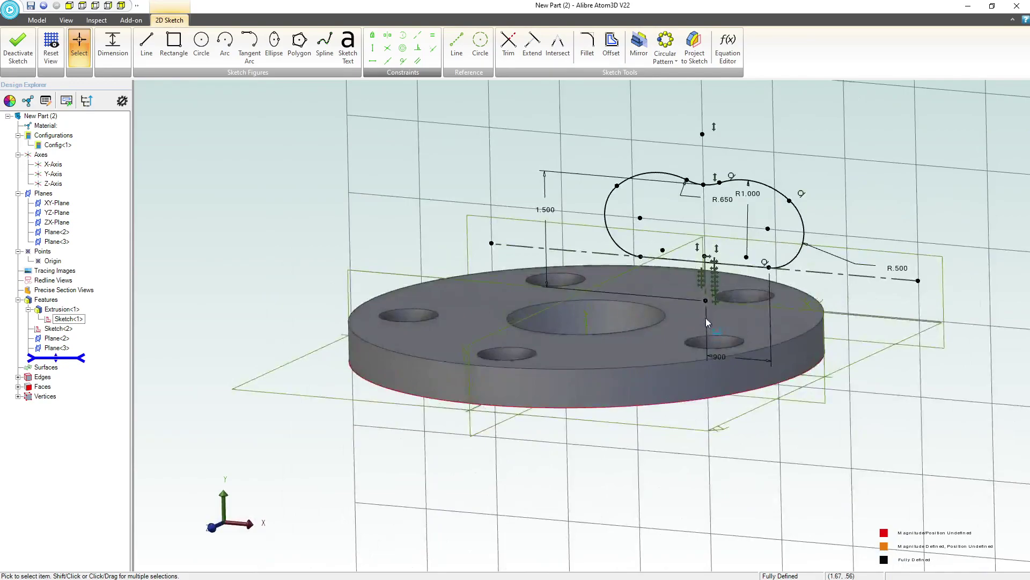
{"action": "left_click", "coordinate": [18, 48]}
Step: Start a sketch on Plane<3> and draw a horizontal line about 7.5 in long well above the first spoke profile
{"action": "scroll", "coordinate": [710, 206], "scroll_direction": "down", "scroll_amount": 3}
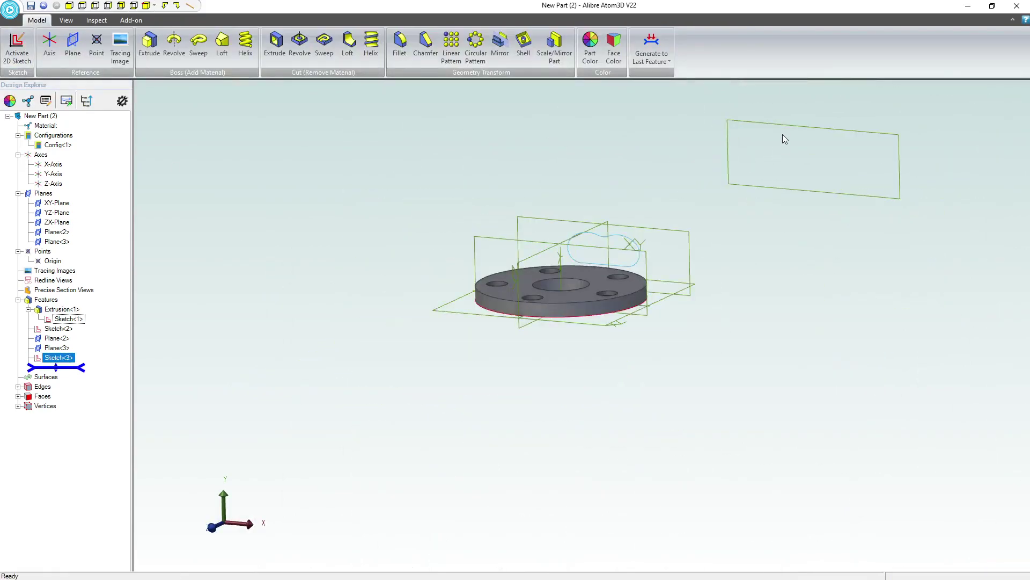
{"action": "mouse_move", "coordinate": [681, 209]}
{"action": "middle_mouse_down"}
{"action": "mouse_move", "coordinate": [687, 217]}
{"action": "mouse_move", "coordinate": [692, 206]}
{"action": "middle_mouse_up"}
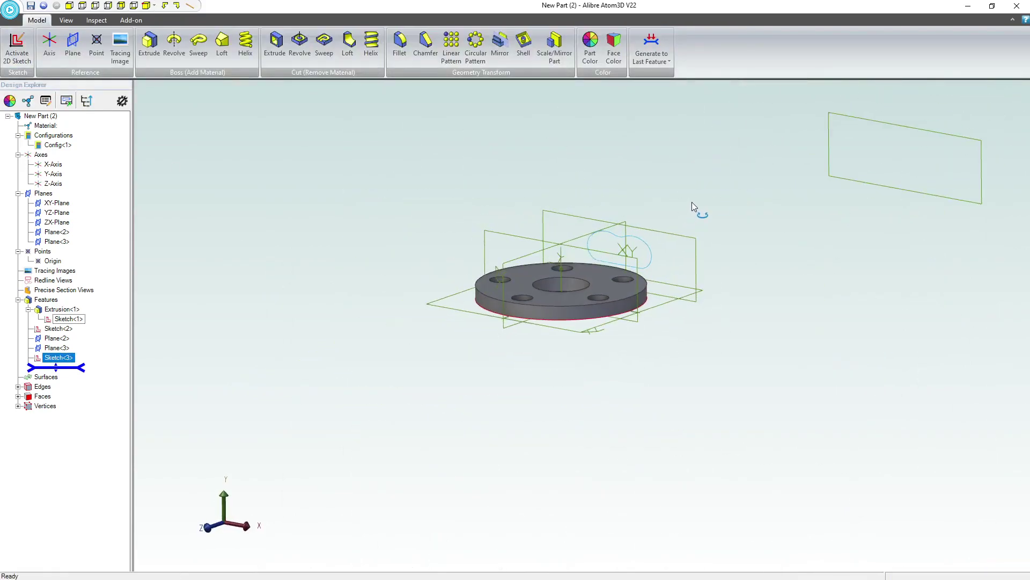
{"action": "left_click", "coordinate": [856, 116]}
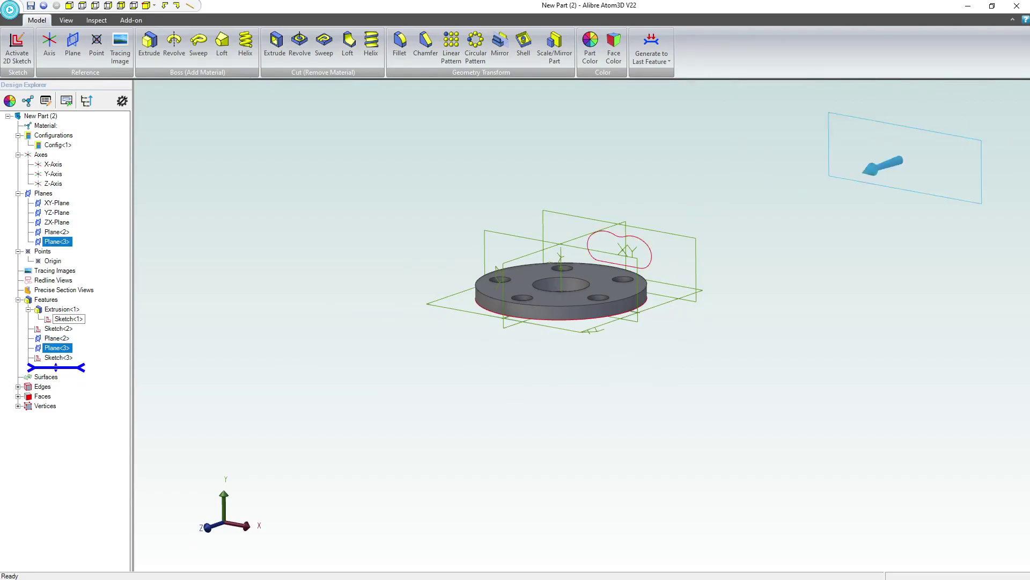
{"action": "left_click", "coordinate": [17, 46]}
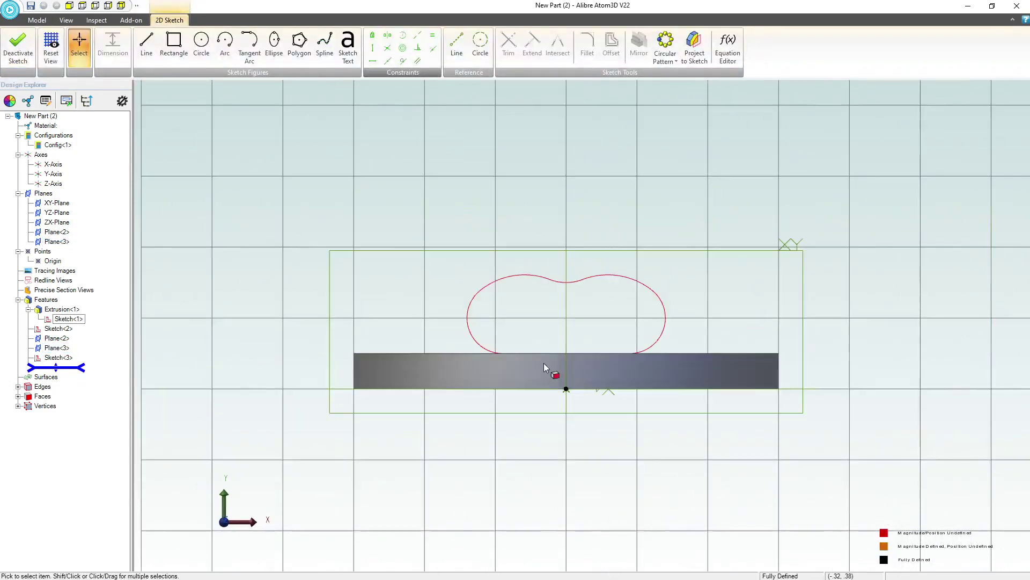
{"action": "scroll", "coordinate": [544, 363], "scroll_direction": "down", "scroll_amount": 3}
{"action": "key", "text": "l"}
{"action": "left_click", "coordinate": [450, 156]}
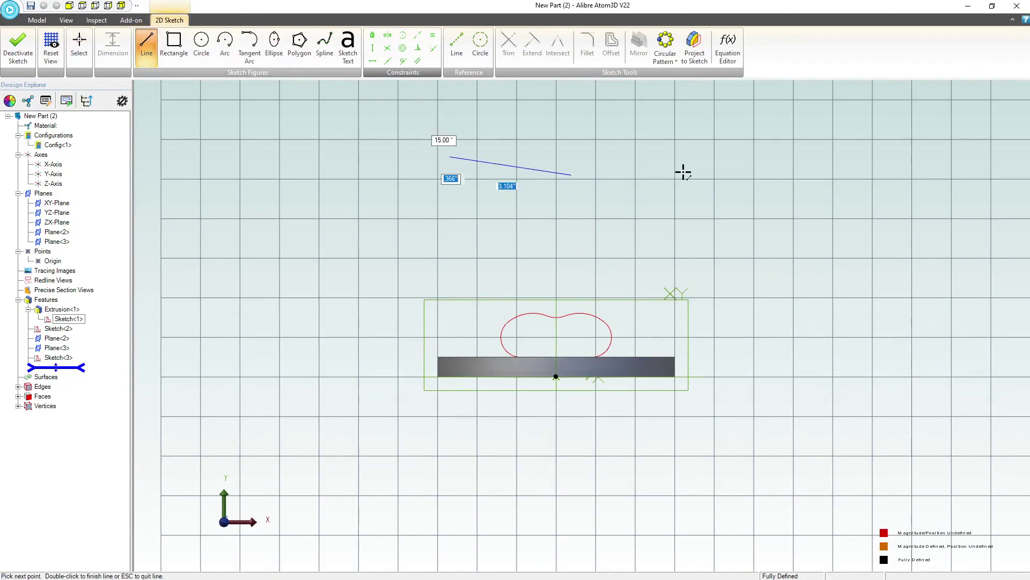
{"action": "left_click", "coordinate": [748, 157]}
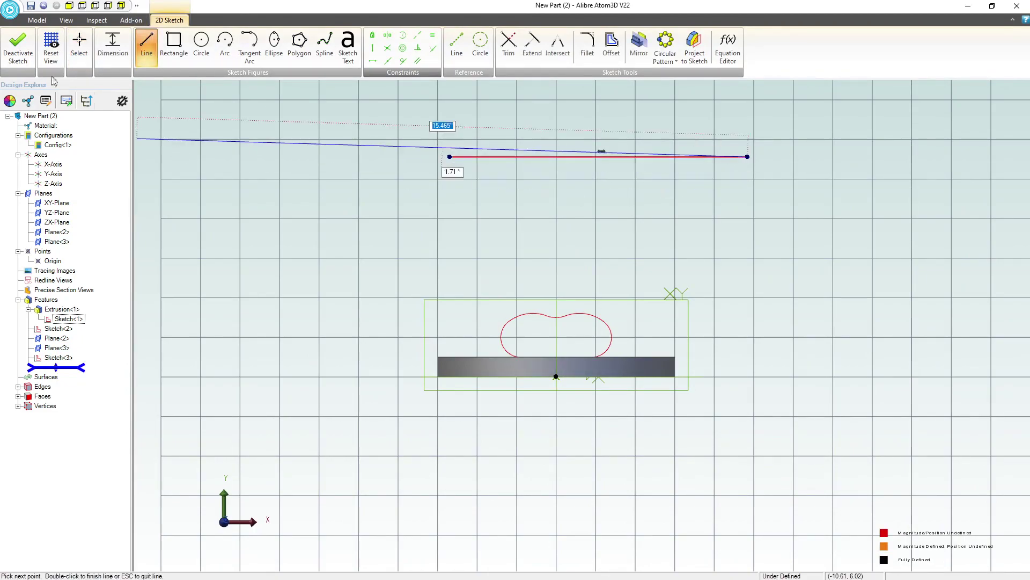
Step: Constrain the horizontal line's two endpoints to be symmetric about the vertical Y-Axis reference line
{"action": "left_click", "coordinate": [388, 35]}
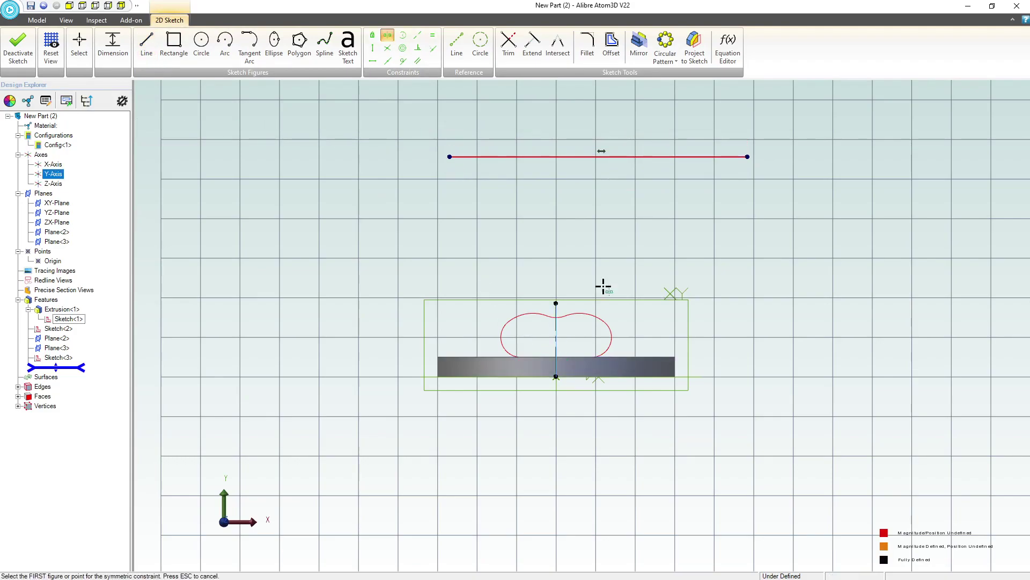
{"action": "left_click", "coordinate": [748, 158]}
{"action": "left_click", "coordinate": [447, 155]}
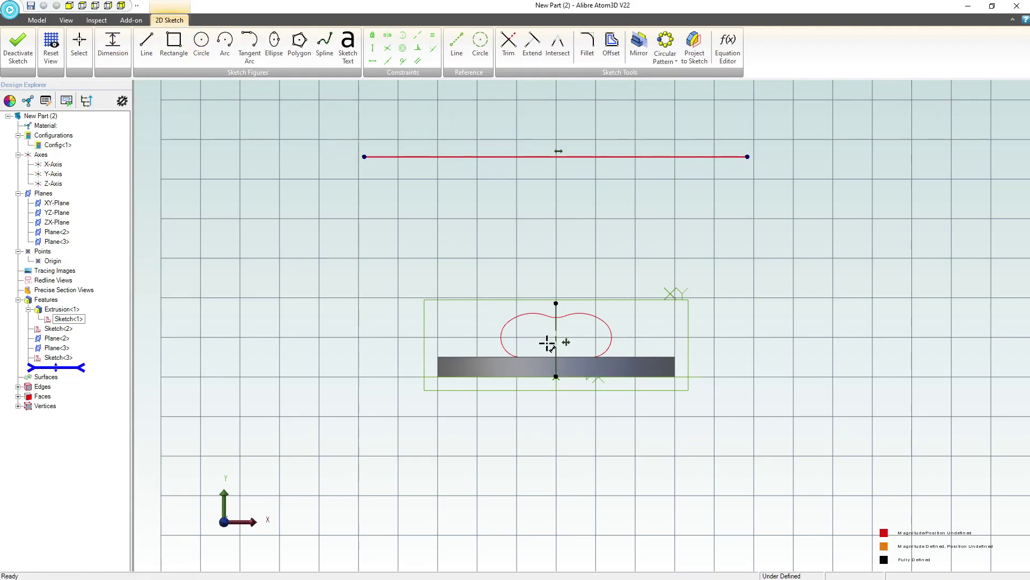
Step: Dimension the horizontal line 3 above the origin and set its length to 3.5
{"action": "left_click", "coordinate": [364, 157]}
{"action": "left_click", "coordinate": [303, 209]}
{"action": "type", "text": "3"}
{"action": "key", "text": "Return"}
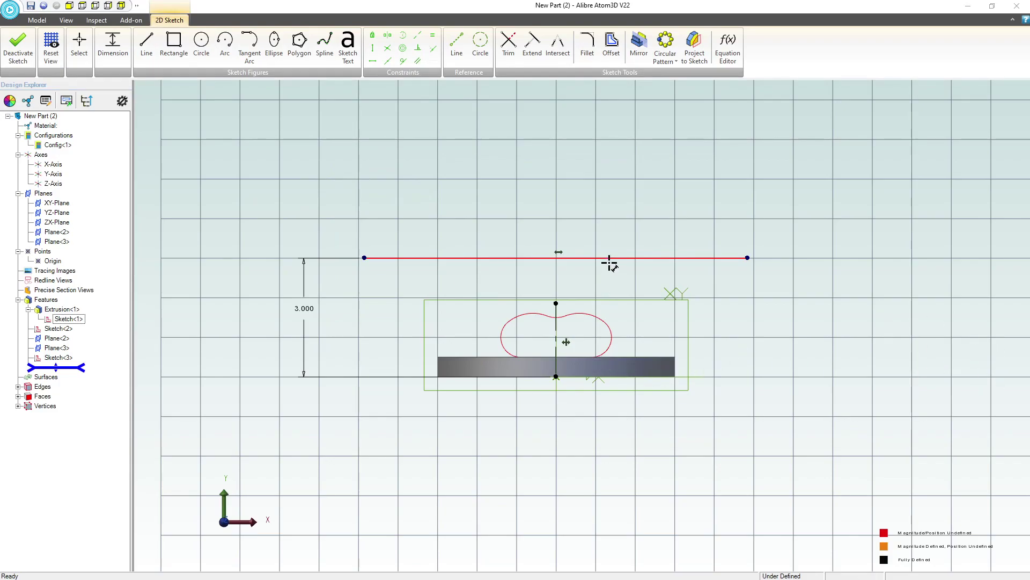
{"action": "left_click", "coordinate": [601, 284]}
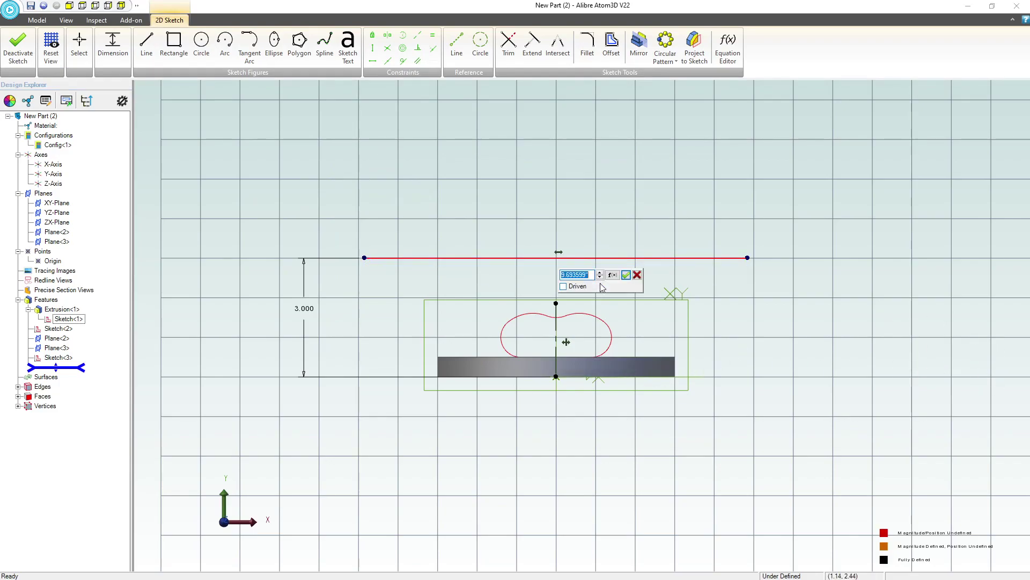
{"action": "type", "text": "3.5"}
{"action": "key", "text": "Return"}
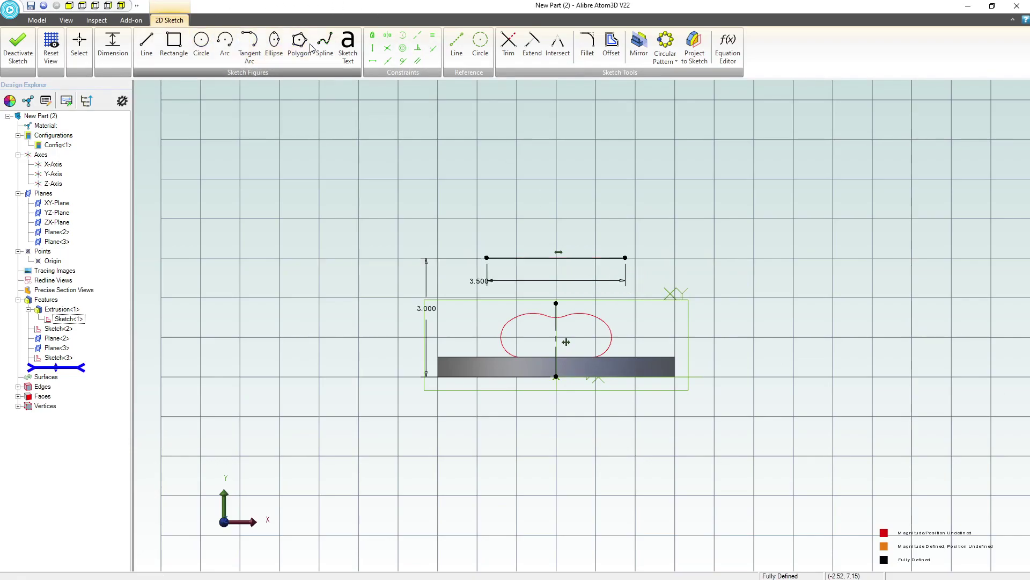
Step: Draw three connected tangent arcs from the line's right endpoint, curving up and back to end near the vertical Y-Axis
{"action": "left_click", "coordinate": [250, 44]}
{"action": "left_click", "coordinate": [626, 258]}
{"action": "left_click", "coordinate": [702, 130]}
{"action": "left_click", "coordinate": [702, 130]}
{"action": "left_click", "coordinate": [608, 101]}
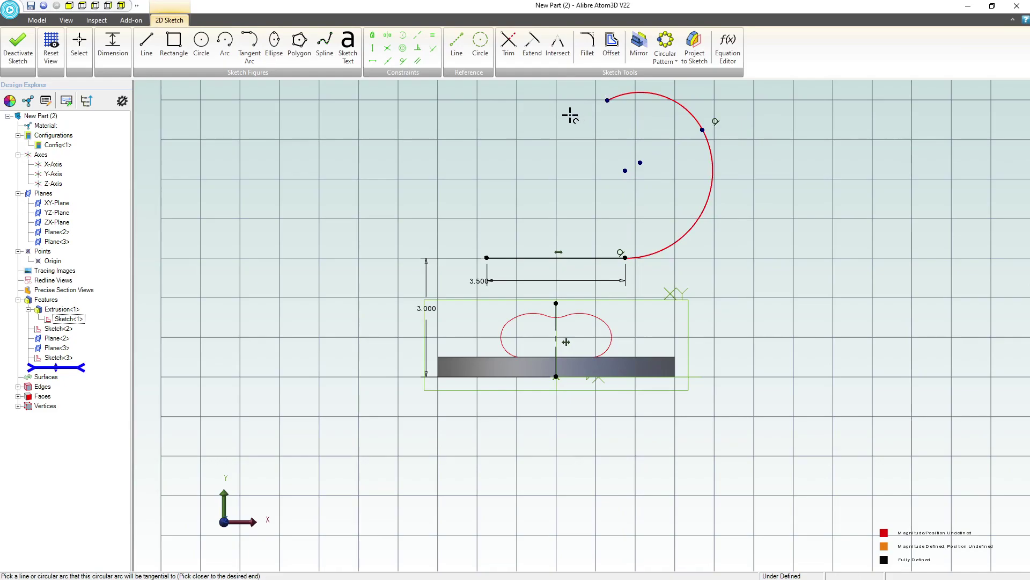
{"action": "left_click", "coordinate": [607, 100]}
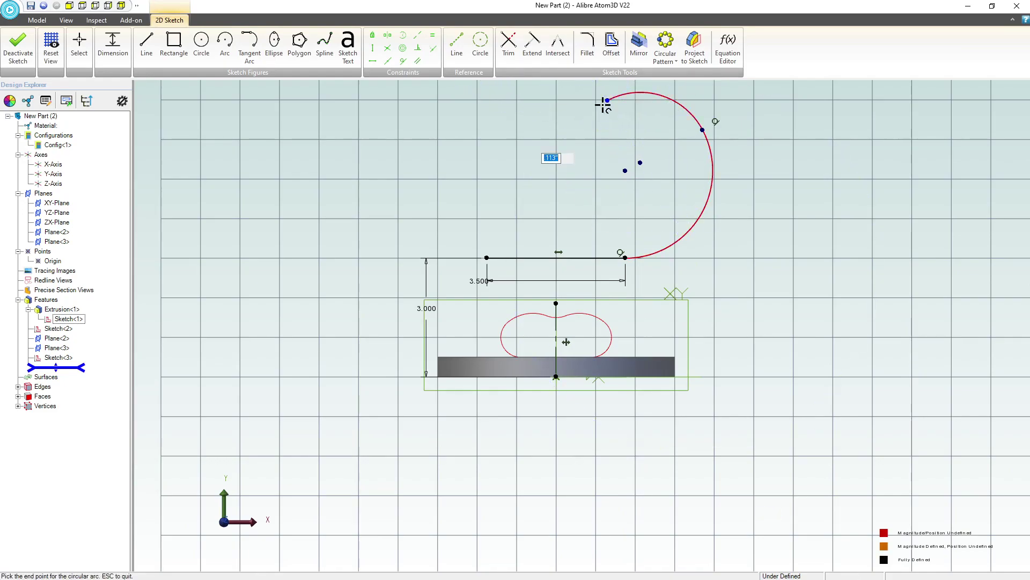
{"action": "left_click", "coordinate": [558, 115]}
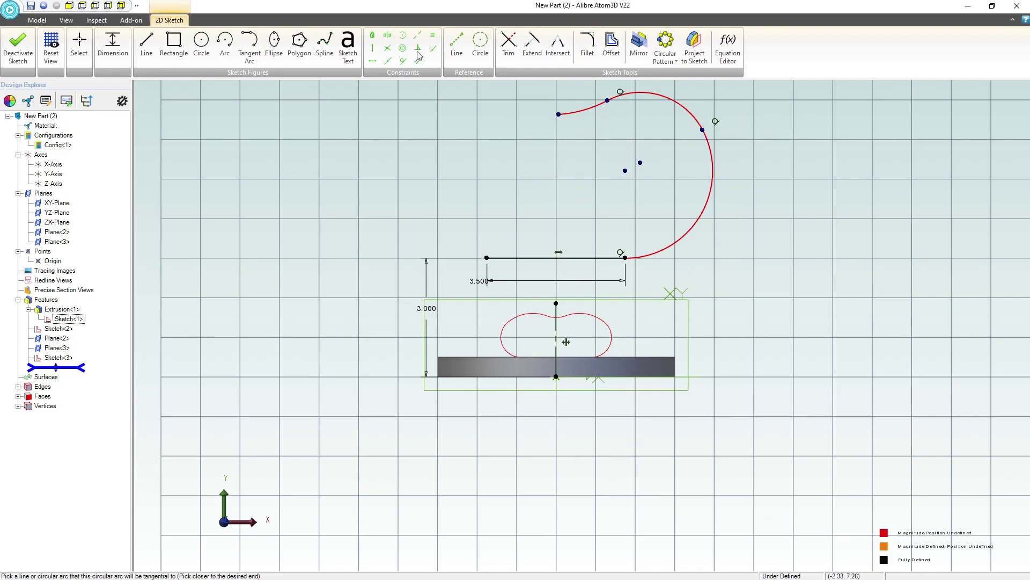
Step: Constrain the free end of the last arc vertically to the origin
{"action": "left_click", "coordinate": [372, 48]}
{"action": "left_click", "coordinate": [559, 114]}
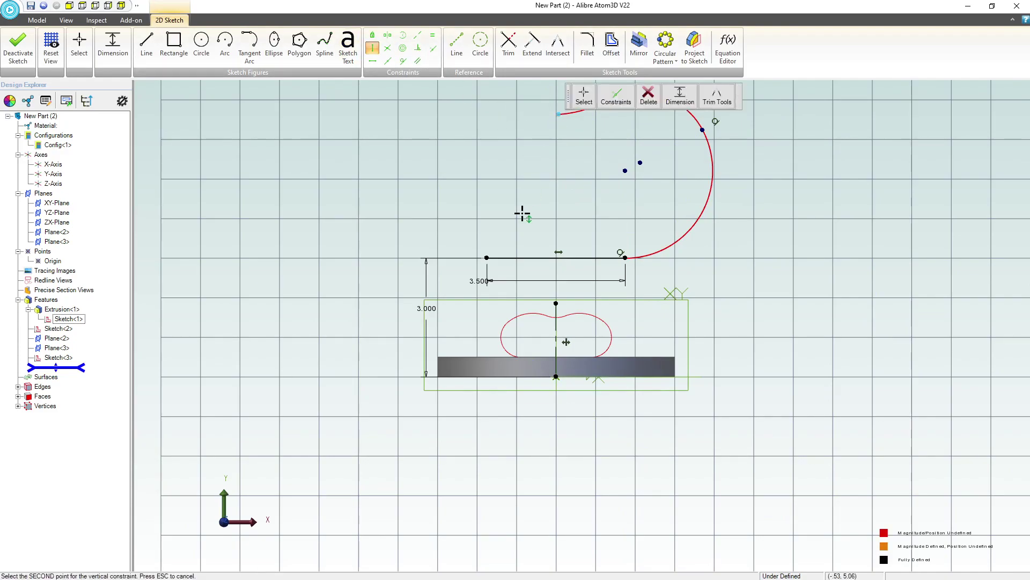
{"action": "left_click", "coordinate": [556, 377]}
{"action": "key", "text": "Escape"}
Step: Dimension the radius of the outer arc that starts at the line's right endpoint as 1.2
{"action": "left_click", "coordinate": [704, 309]}
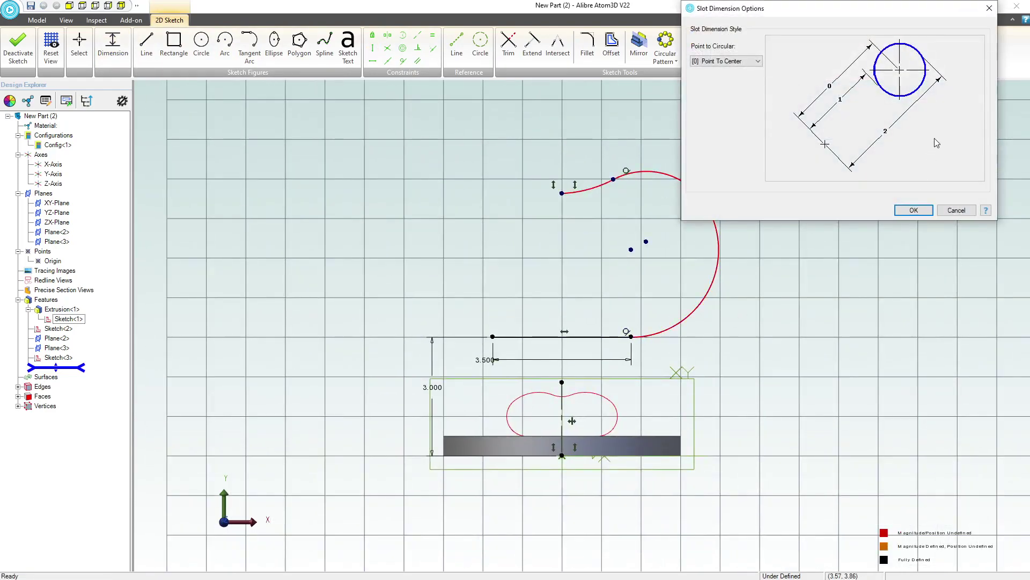
{"action": "left_click", "coordinate": [914, 210]}
{"action": "left_click", "coordinate": [113, 47]}
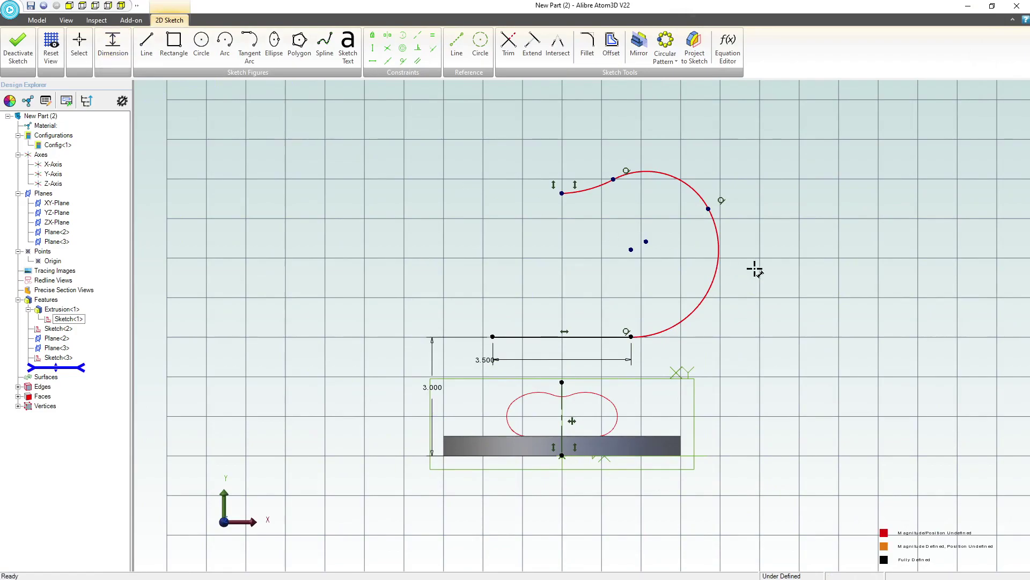
{"action": "left_click", "coordinate": [717, 256]}
{"action": "left_click", "coordinate": [794, 290]}
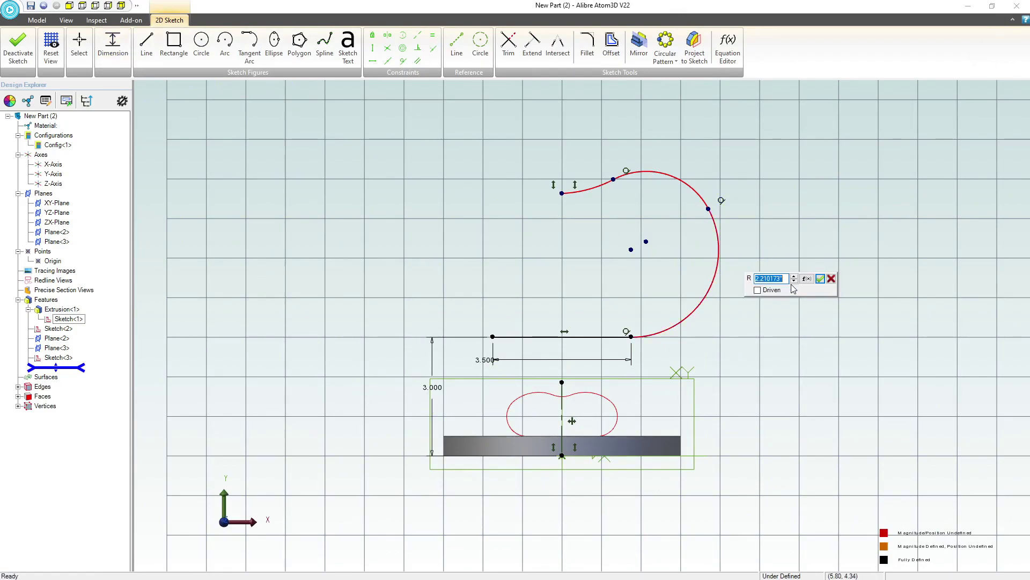
{"action": "type", "text": "1.2"}
{"action": "key", "text": "Return"}
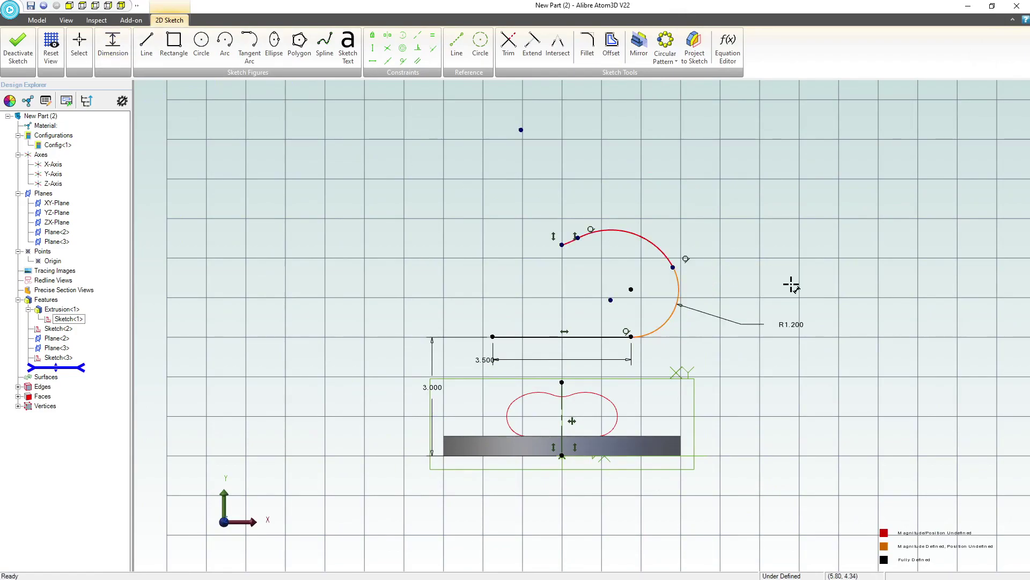
Step: Dimension the radius of the middle upper arc as 1.75
{"action": "left_click", "coordinate": [644, 242]}
{"action": "left_click", "coordinate": [709, 198]}
{"action": "type", "text": "1.75"}
{"action": "key", "text": "Return"}
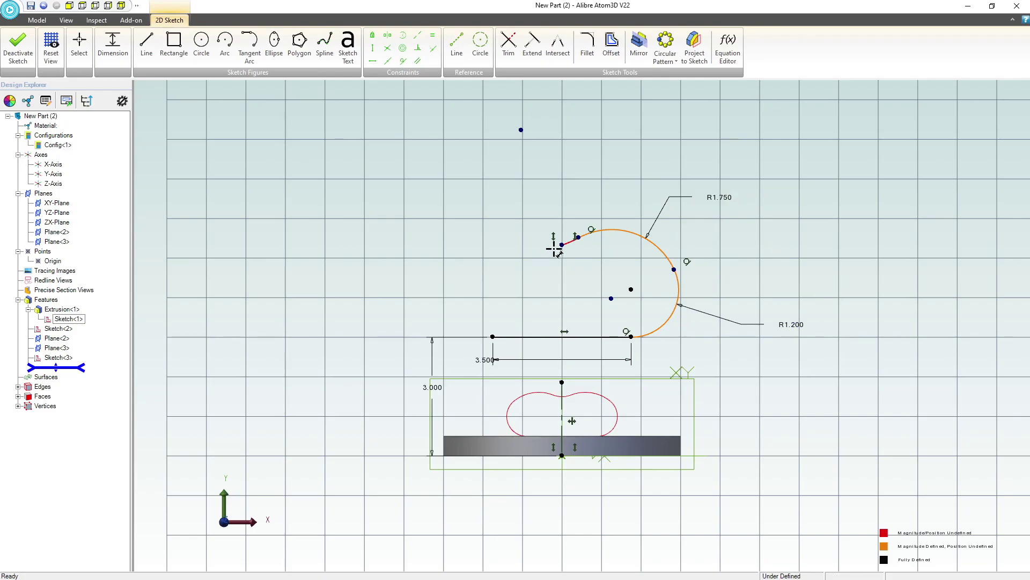
Step: Try to dimension the height of the arc end on the Y-Axis as 1.5, from the origin and from the line's right endpoint
{"action": "left_click", "coordinate": [561, 456]}
{"action": "left_click", "coordinate": [410, 322]}
{"action": "type", "text": "1.5"}
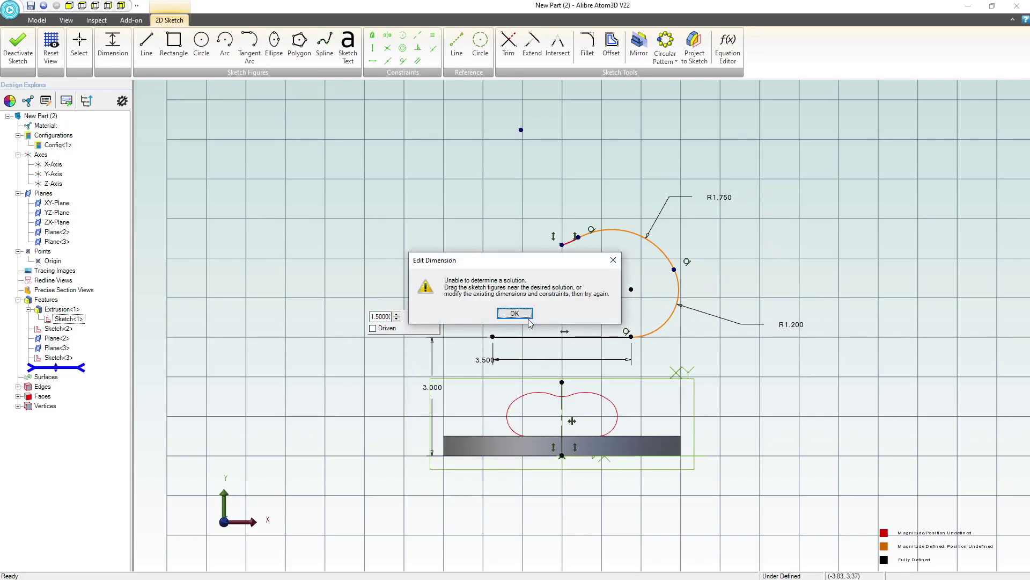
{"action": "key", "text": "Return"}
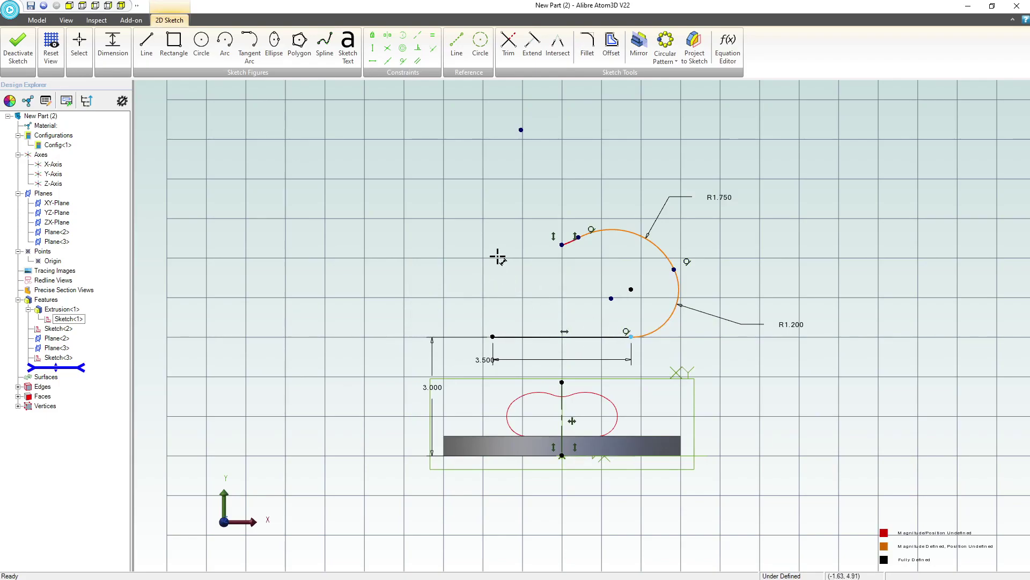
{"action": "left_click", "coordinate": [562, 245]}
{"action": "left_click", "coordinate": [439, 275]}
{"action": "type", "text": "1.5"}
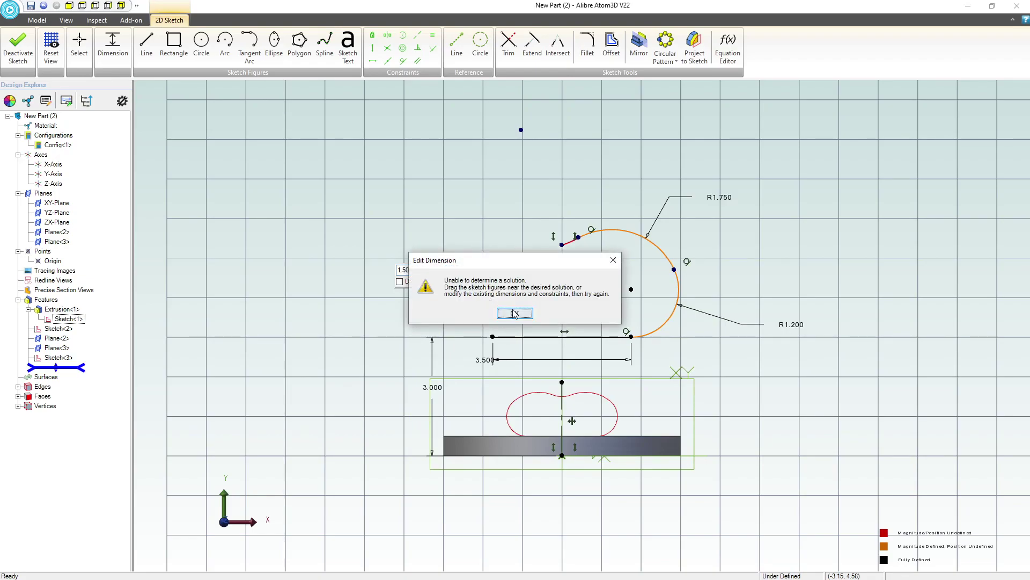
{"action": "left_click", "coordinate": [514, 314]}
{"action": "key", "text": "Escape"}
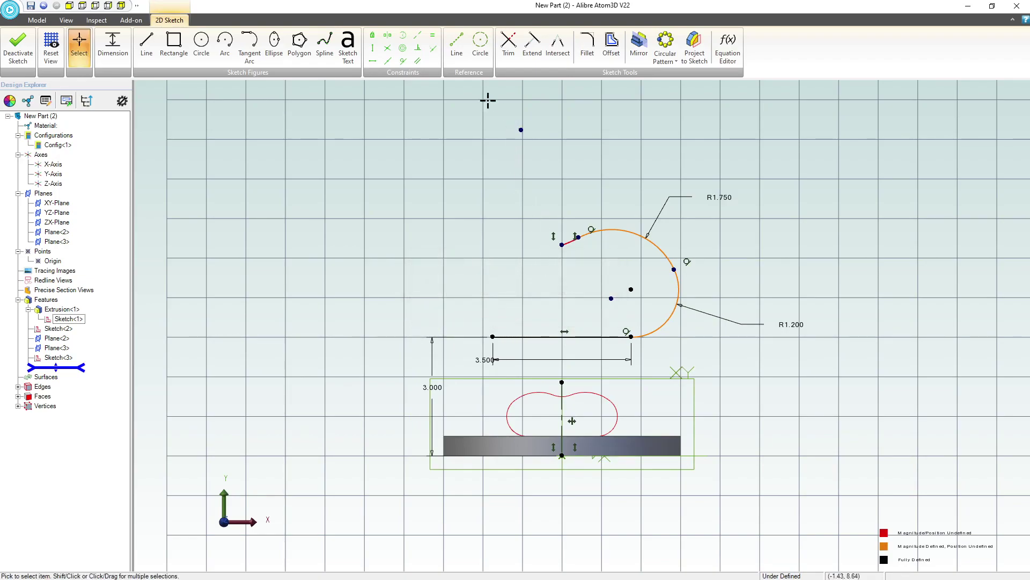
Step: Constrain the small inner arc's centre point vertically to its end on the Y-Axis
{"action": "left_click", "coordinate": [373, 48]}
{"action": "left_click", "coordinate": [521, 130]}
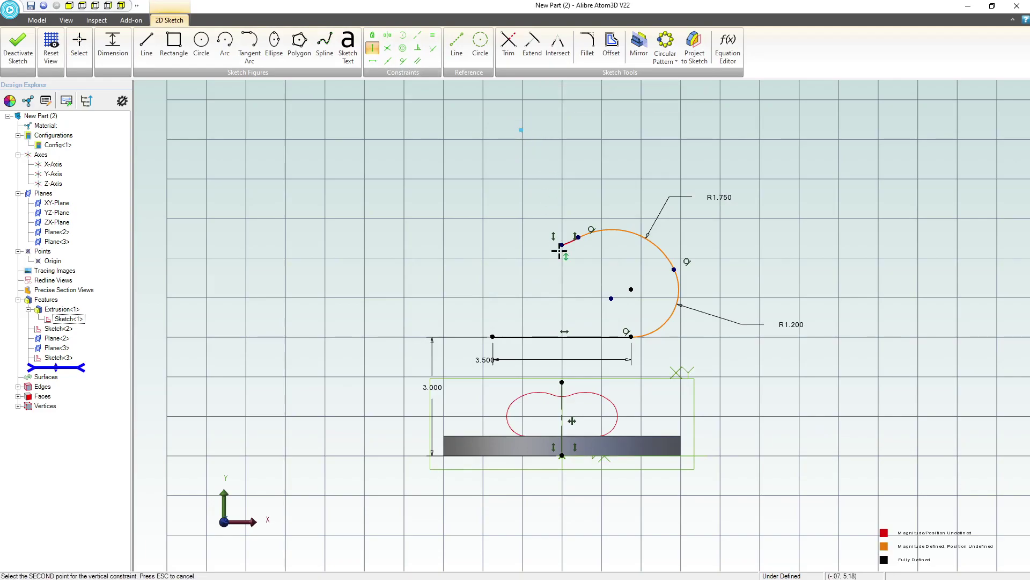
{"action": "left_click", "coordinate": [561, 247]}
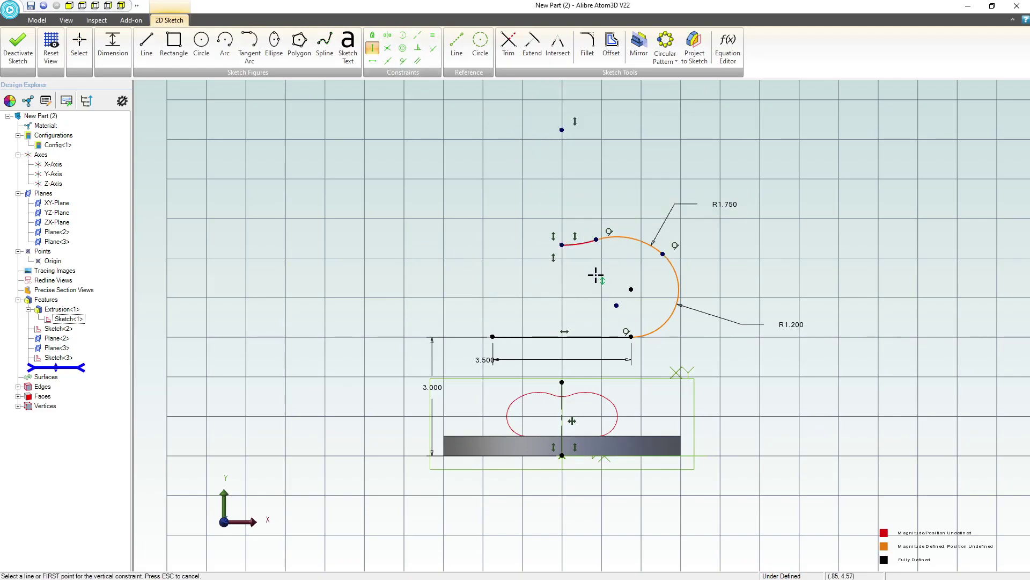
{"action": "key", "text": "Escape"}
{"action": "mouse_move", "coordinate": [562, 245]}
{"action": "left_mouse_down"}
{"action": "mouse_move", "coordinate": [562, 290]}
{"action": "mouse_move", "coordinate": [561, 238]}
{"action": "mouse_move", "coordinate": [563, 266]}
{"action": "left_mouse_up"}
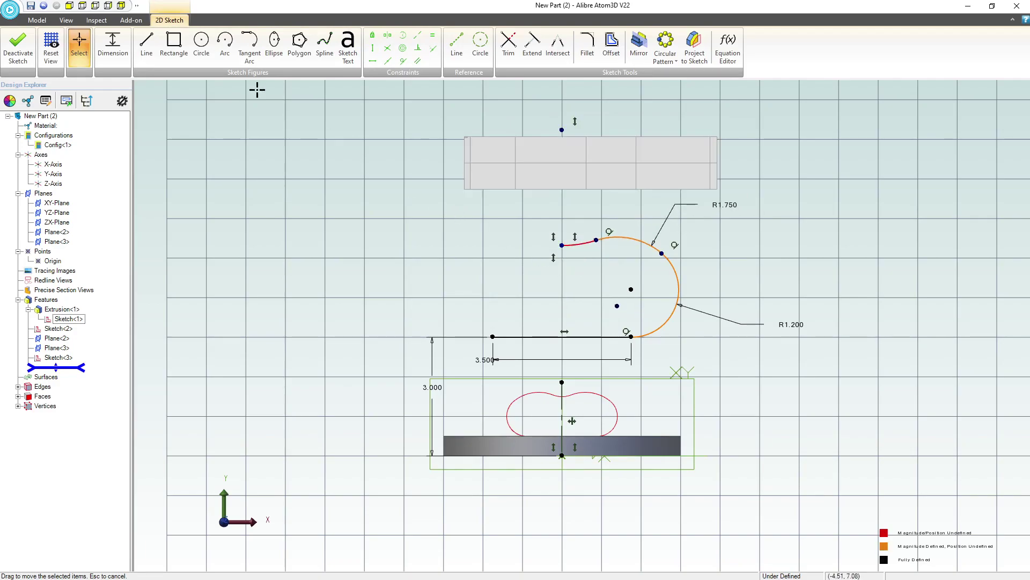
Step: Dimension the vertical distance between the arc end on the Y-Axis and the line's left endpoint as 1.5
{"action": "left_click", "coordinate": [113, 47]}
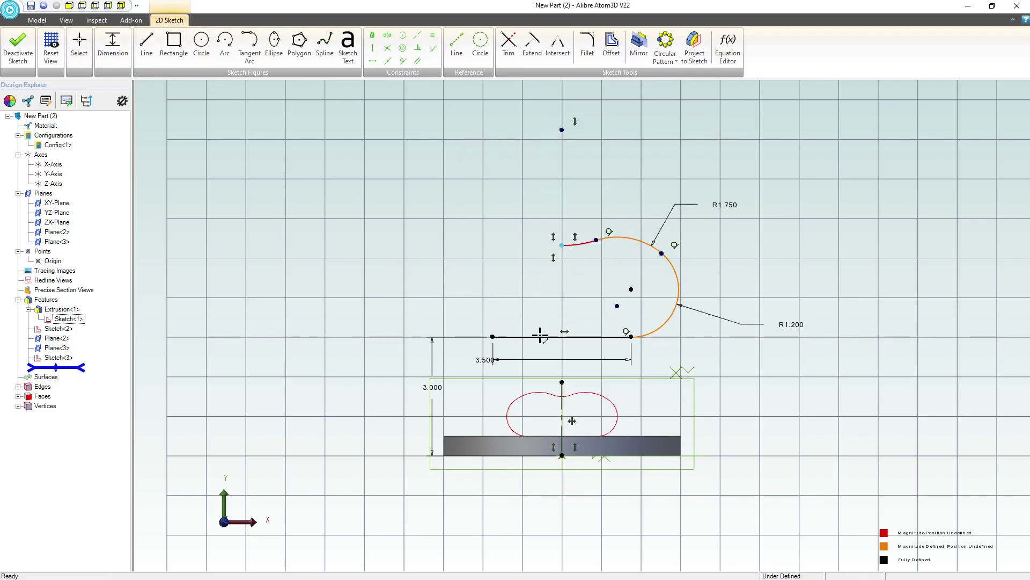
{"action": "left_click", "coordinate": [493, 336]}
{"action": "left_click", "coordinate": [409, 290]}
{"action": "type", "text": "1.5"}
{"action": "key", "text": "Return"}
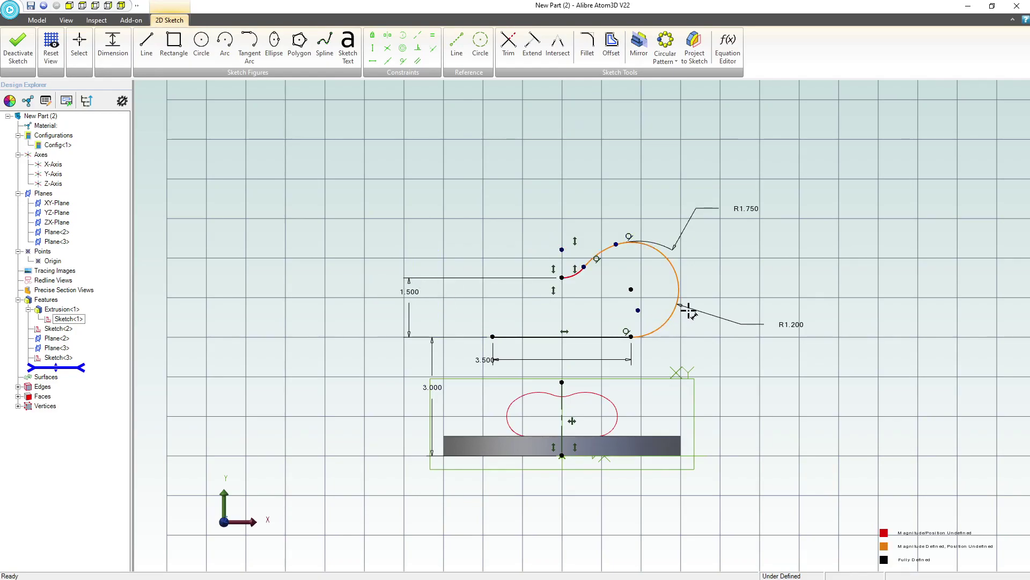
{"action": "scroll", "coordinate": [617, 273], "scroll_direction": "up", "scroll_amount": 2}
{"action": "left_click", "coordinate": [596, 243]}
{"action": "left_click", "coordinate": [517, 205]}
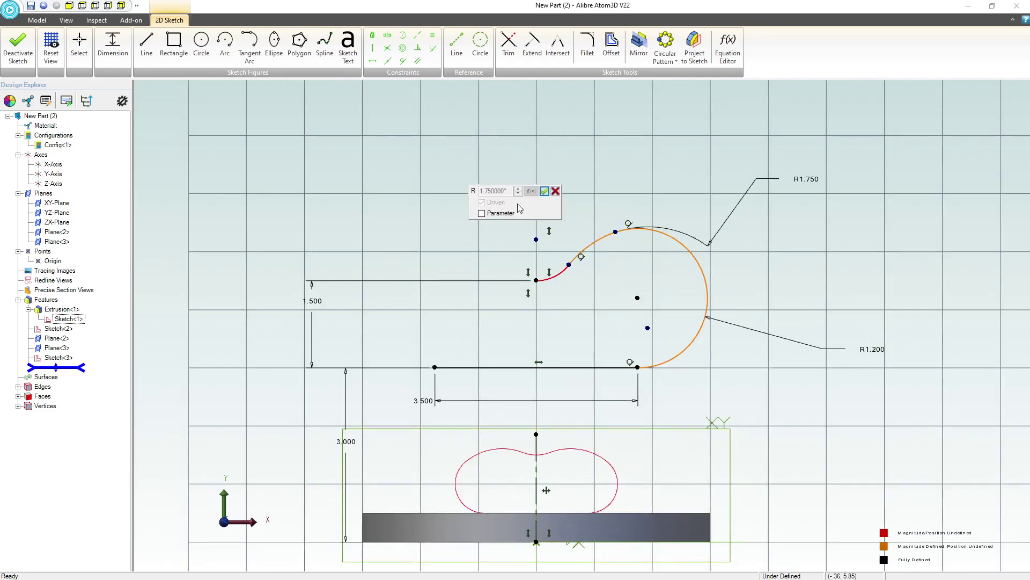
{"action": "left_click", "coordinate": [555, 191]}
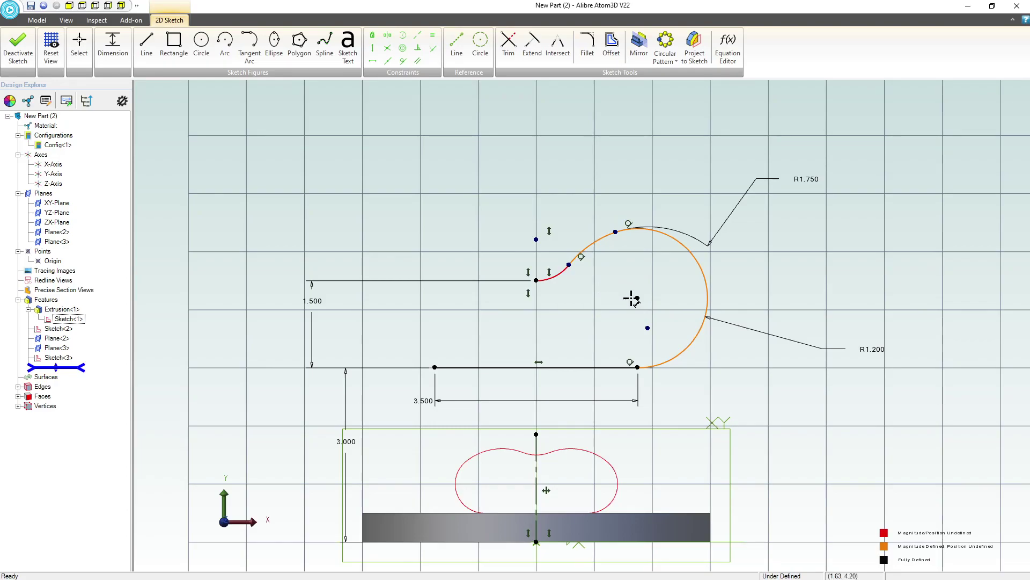
Step: Change the radius of the outer arc at the line's right end to 0.7
{"action": "double_click", "coordinate": [874, 349]}
{"action": "type", "text": ".7"}
{"action": "key", "text": "Return"}
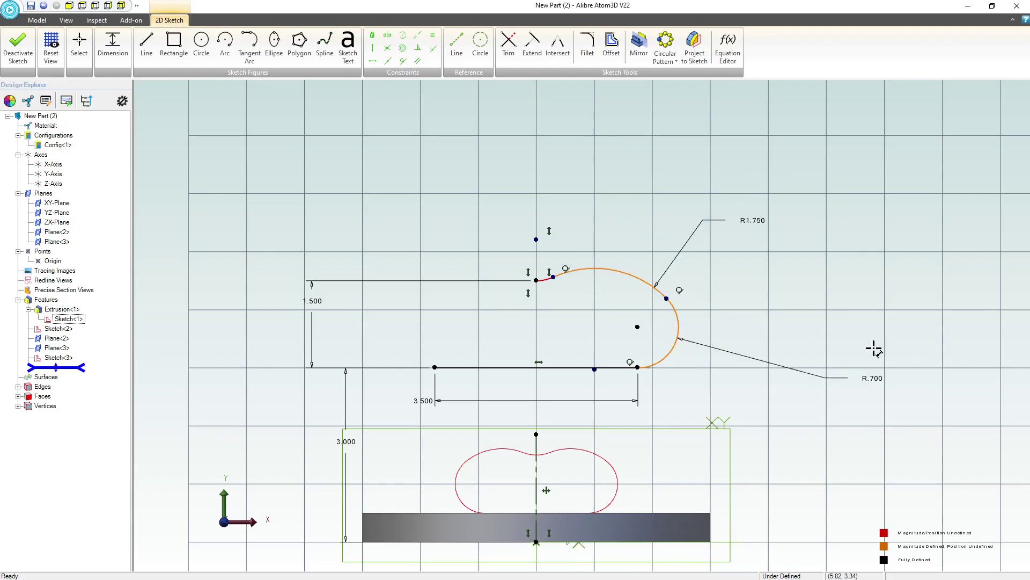
Step: Try to dimension the junction of the two outer arcs 1.52 vertically from the line's right endpoint
{"action": "left_click", "coordinate": [639, 368]}
{"action": "left_click", "coordinate": [807, 315]}
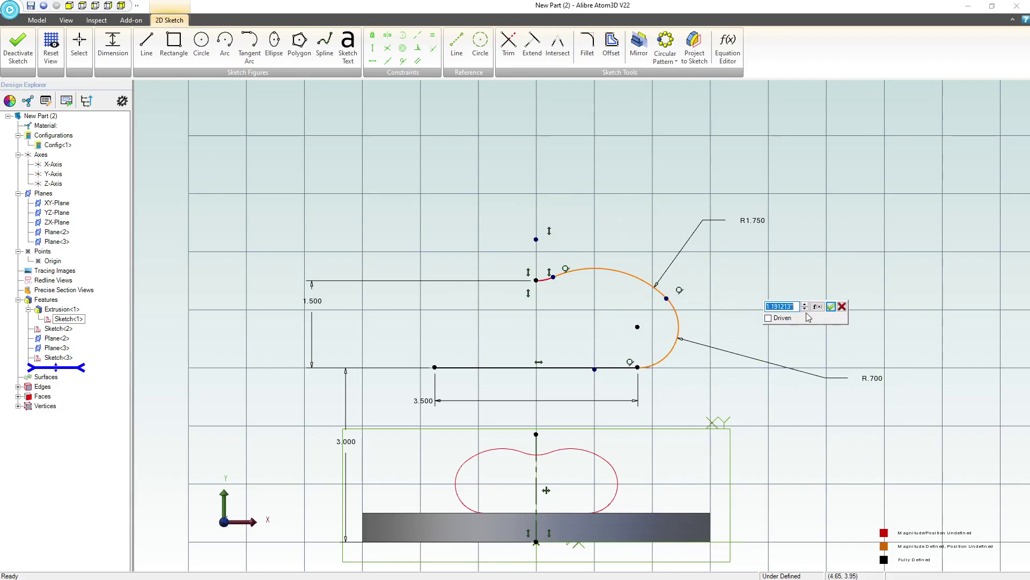
{"action": "type", "text": "1.52"}
{"action": "key", "text": "Return"}
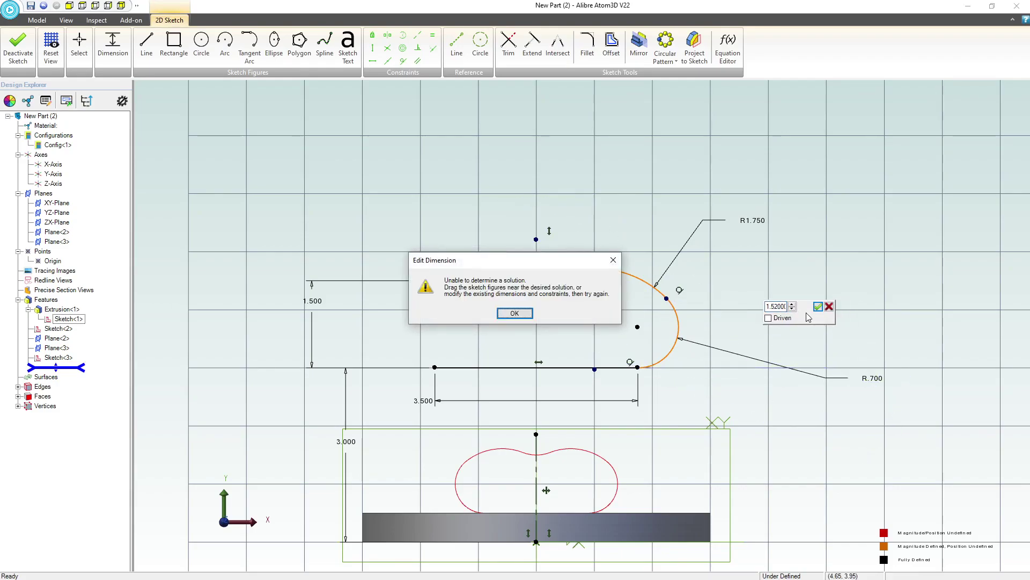
{"action": "left_click", "coordinate": [514, 313]}
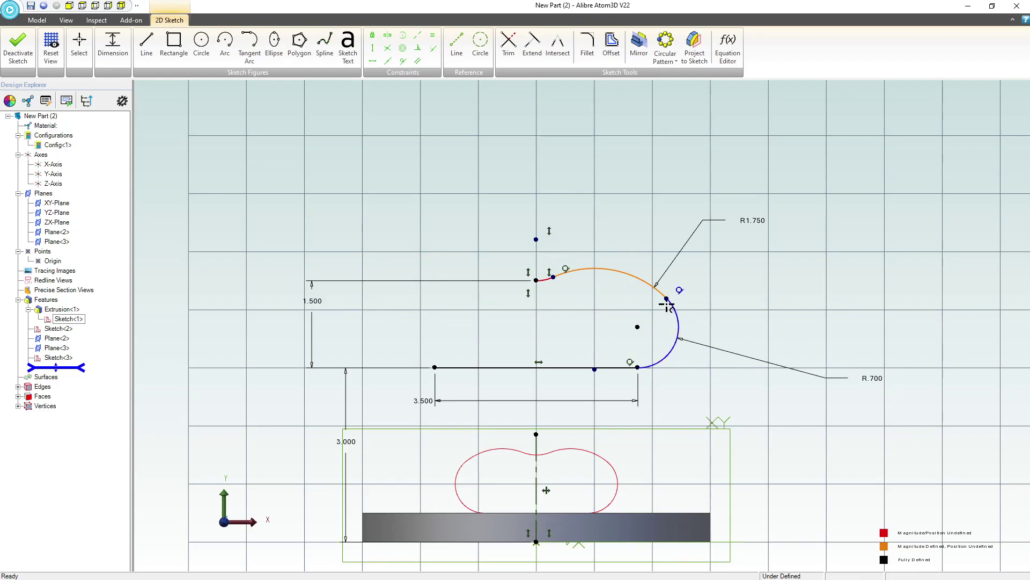
Step: Dimension the vertical distance between the outer arcs' junction and the line's right endpoint as 1.2
{"action": "left_click", "coordinate": [636, 367]}
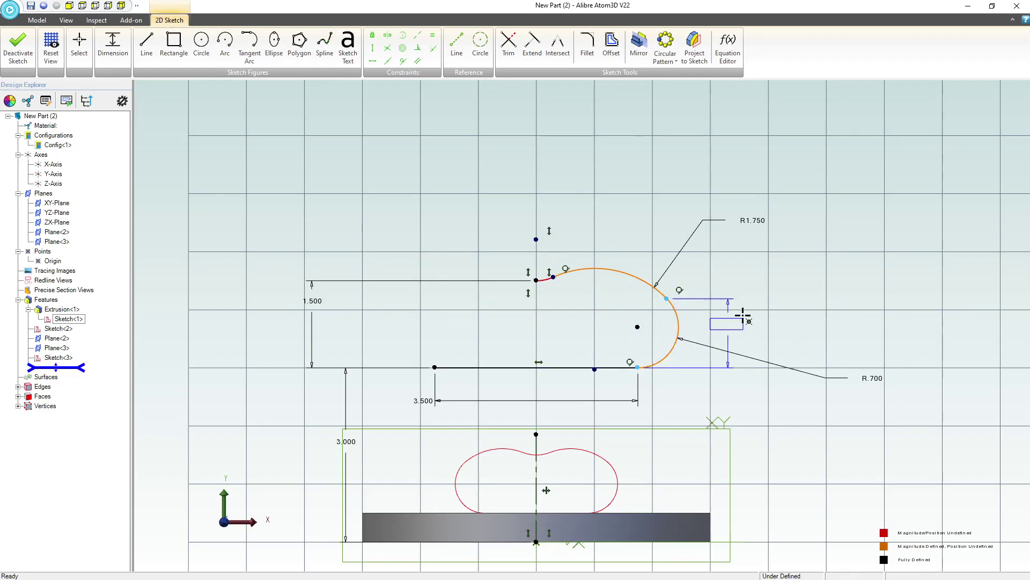
{"action": "left_click", "coordinate": [764, 318]}
{"action": "type", "text": "1.25"}
{"action": "key", "text": "Return"}
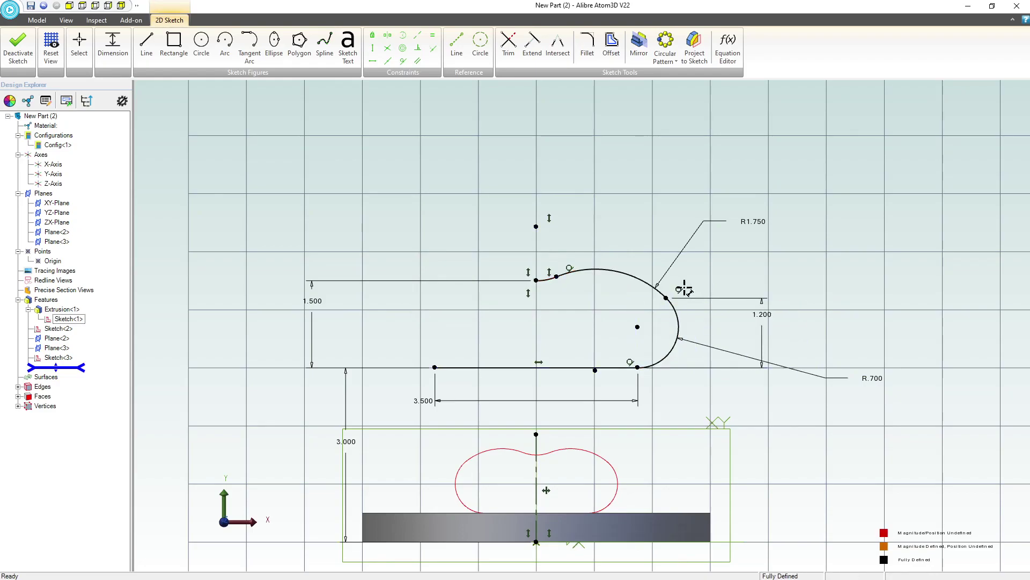
Step: Mirror the three arcs about the vertical reference line to close the large spoke profile and finish the sketch
{"action": "left_click", "coordinate": [638, 42]}
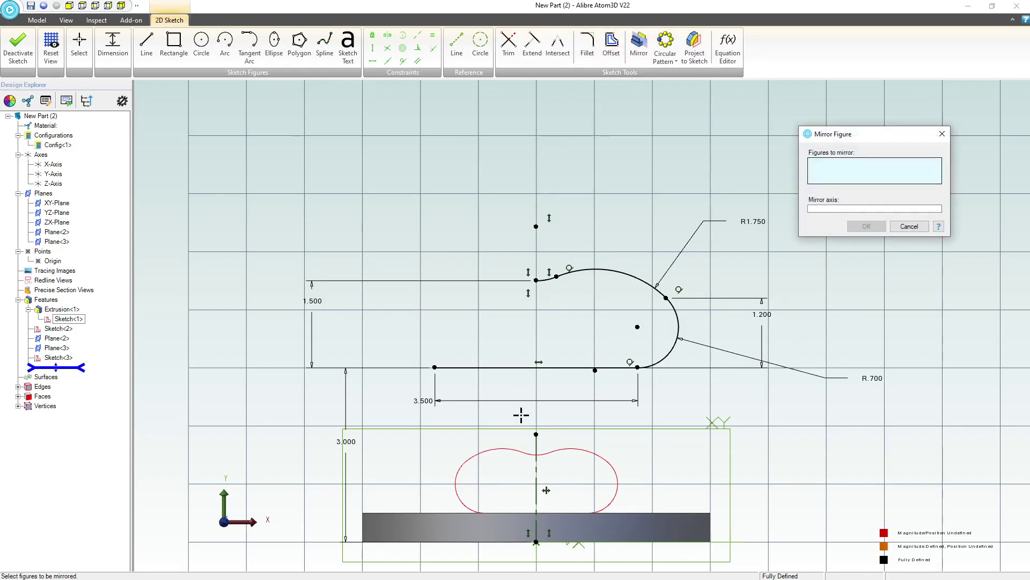
{"action": "left_click", "coordinate": [675, 315]}
{"action": "left_click", "coordinate": [636, 278]}
{"action": "left_click", "coordinate": [553, 279]}
{"action": "left_click", "coordinate": [818, 209]}
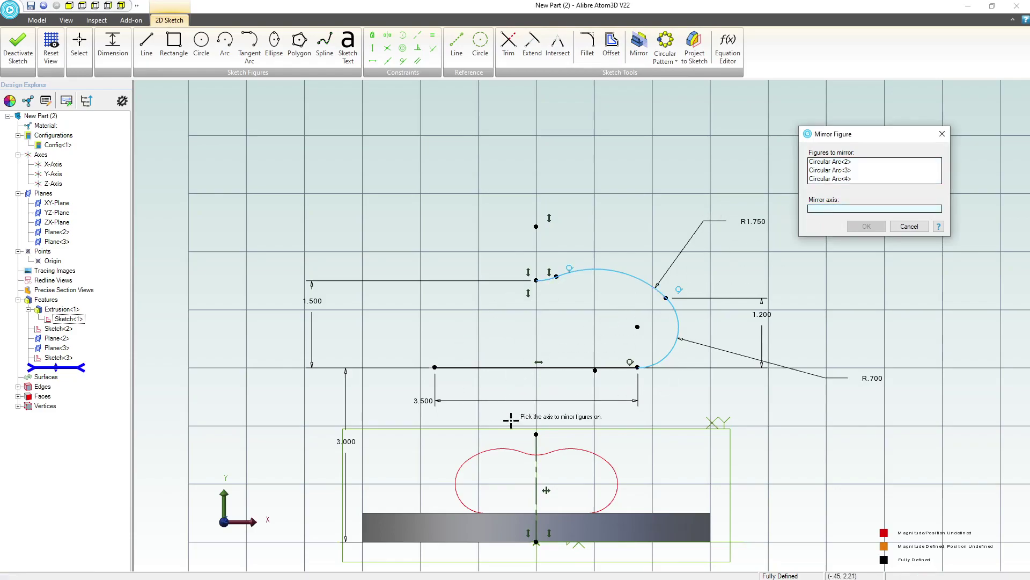
{"action": "left_click", "coordinate": [537, 450]}
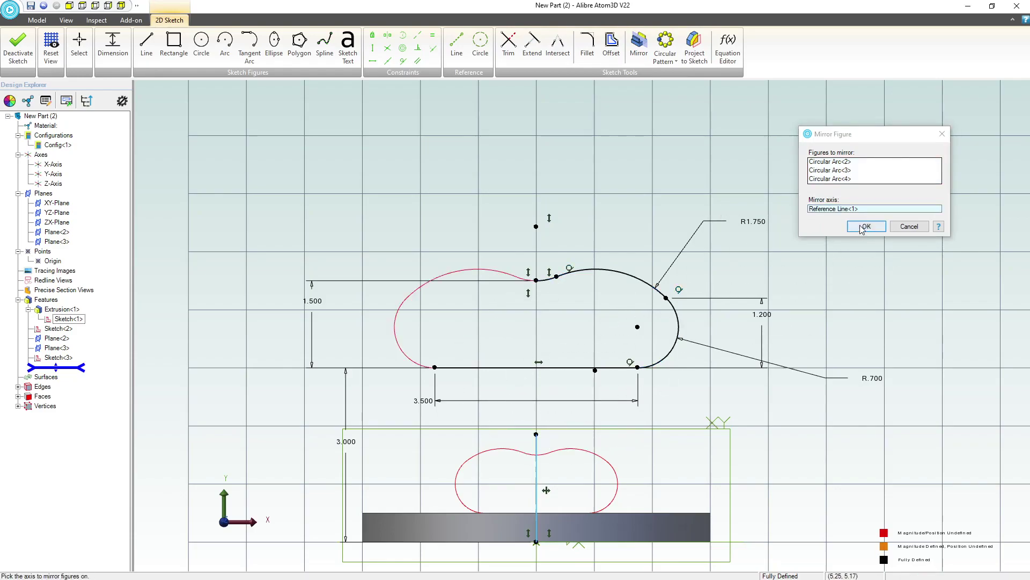
{"action": "key", "text": "Return"}
{"action": "left_click", "coordinate": [22, 41]}
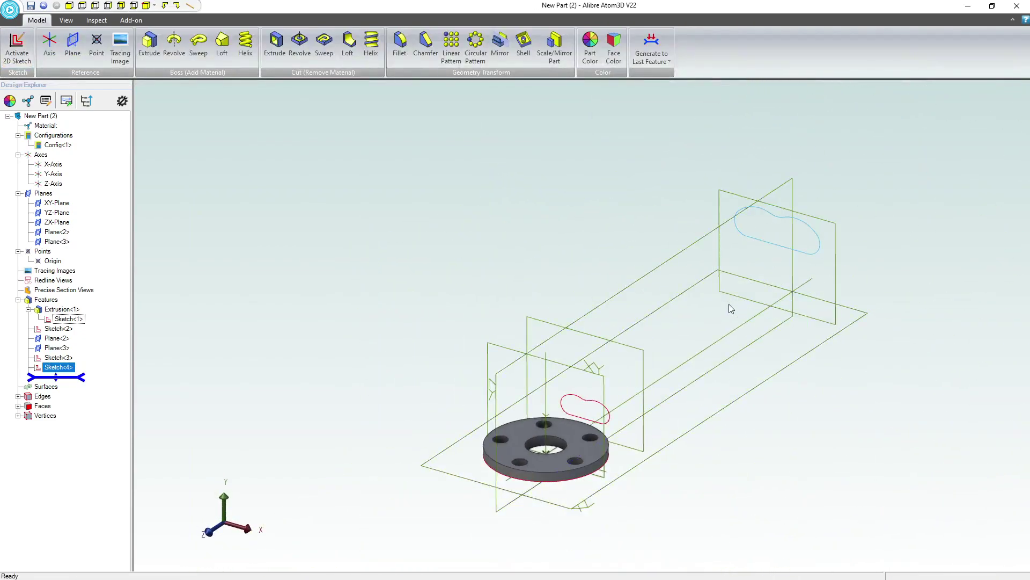
Step: Set the offset distance of Plane<3> from the XY-Plane to -10 and regenerate the part to its last feature
{"action": "left_click", "coordinate": [730, 308]}
{"action": "mouse_move", "coordinate": [592, 404]}
{"action": "middle_mouse_down"}
{"action": "mouse_move", "coordinate": [586, 411]}
{"action": "mouse_move", "coordinate": [591, 402]}
{"action": "middle_mouse_up"}
{"action": "left_click", "coordinate": [795, 183]}
{"action": "right_click", "coordinate": [70, 243]}
{"action": "left_click", "coordinate": [102, 251]}
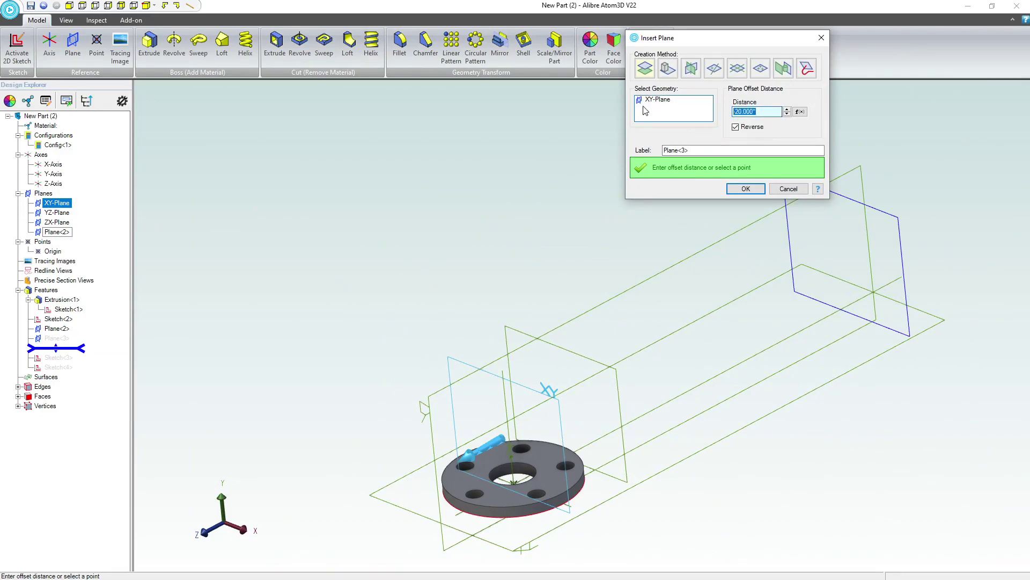
{"action": "type", "text": "-10"}
{"action": "key", "text": "Return"}
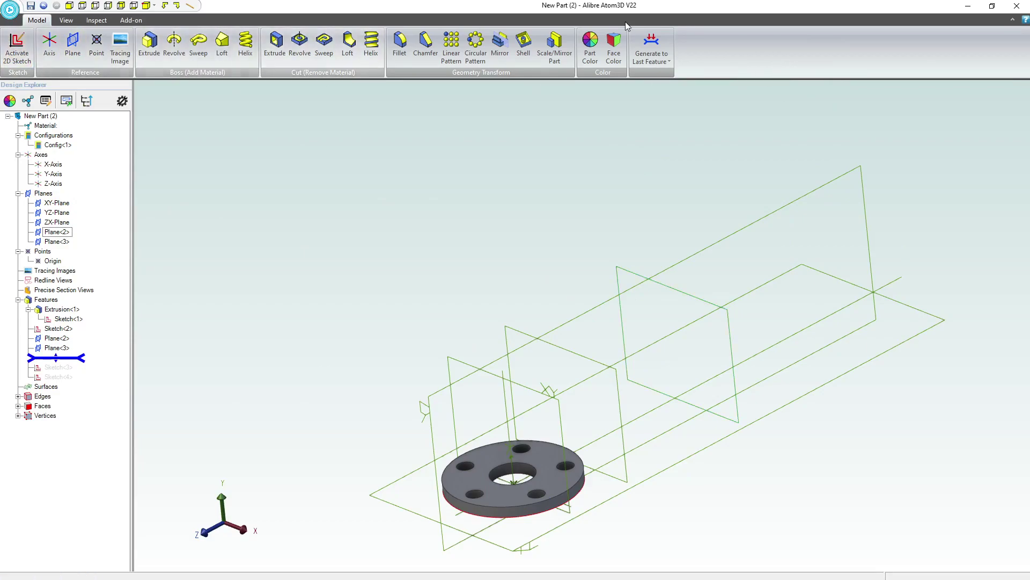
{"action": "left_click", "coordinate": [638, 52]}
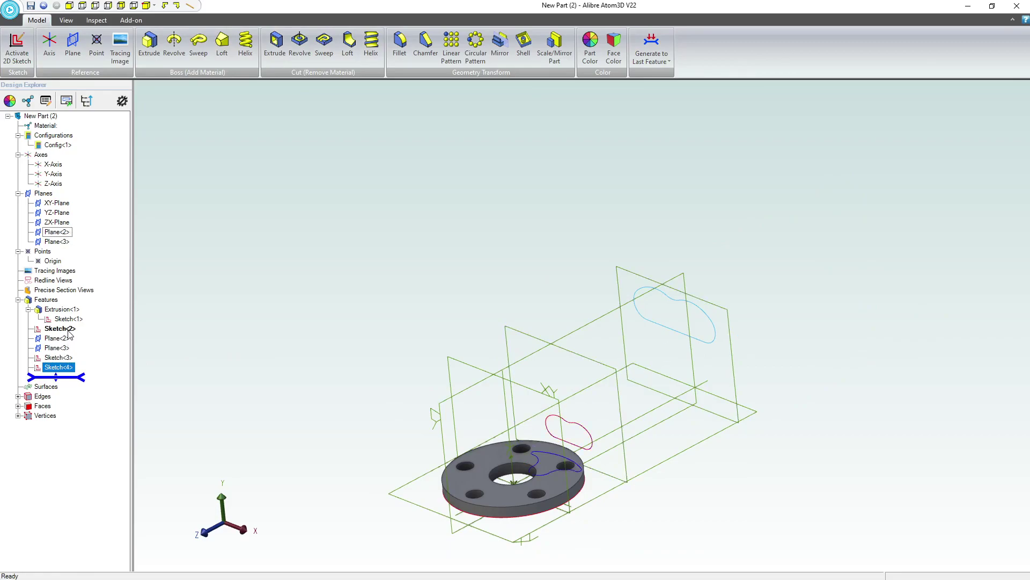
{"action": "left_click", "coordinate": [197, 284]}
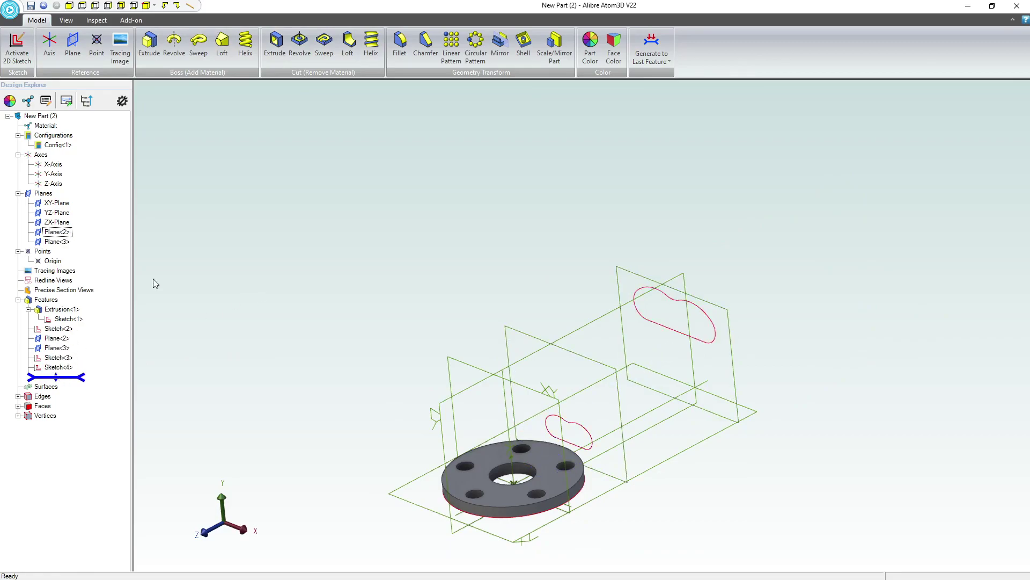
{"action": "left_click", "coordinate": [58, 328]}
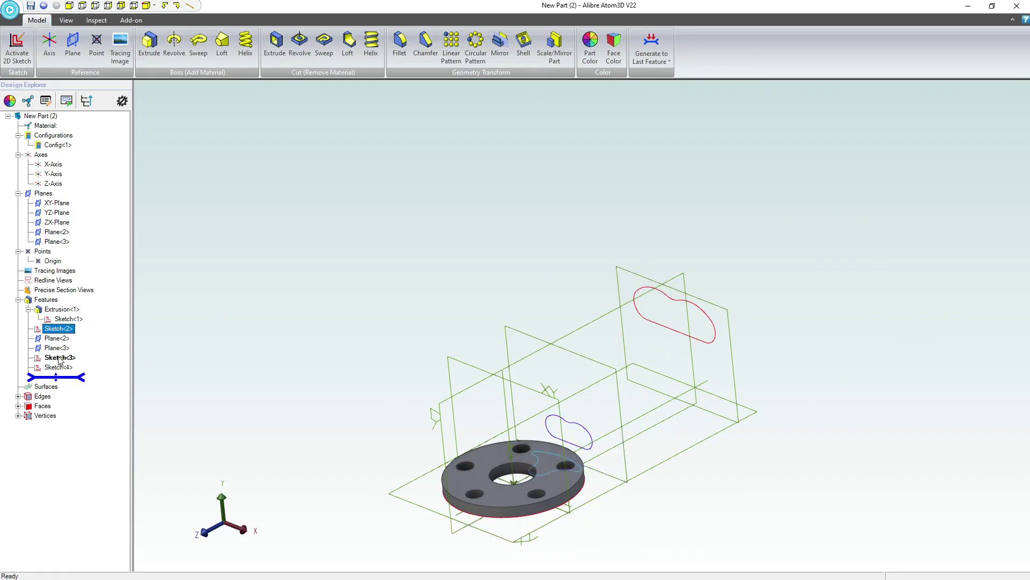
{"action": "left_click", "coordinate": [59, 357], "text": "shift"}
{"action": "left_click", "coordinate": [60, 367], "text": "shift"}
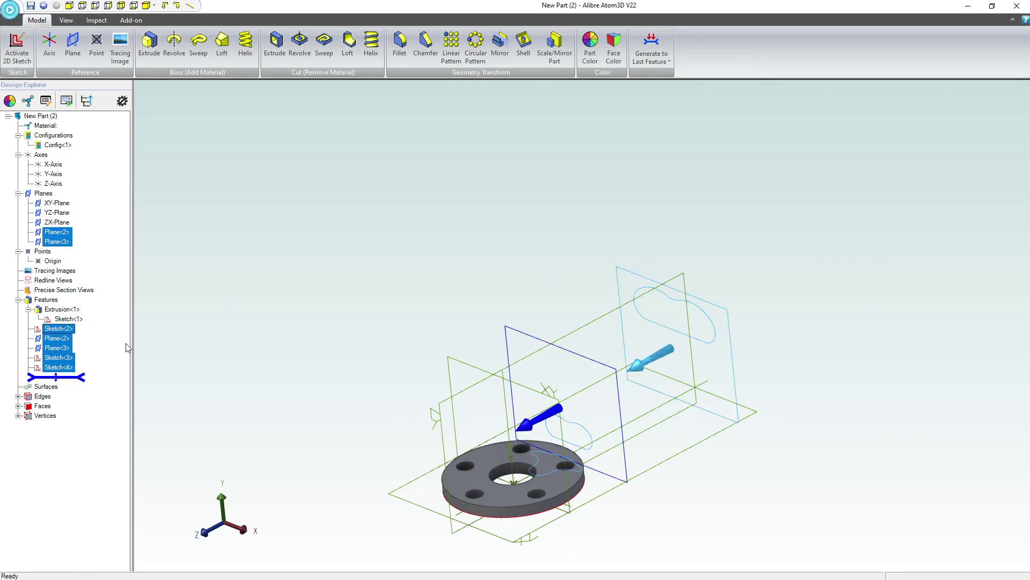
{"action": "left_click", "coordinate": [103, 344]}
Step: Create a Loft boss through Sketch<2>, Sketch<3> and Sketch<4> with Minimize twist and Minimize curvature enabled
{"action": "left_click", "coordinate": [58, 329]}
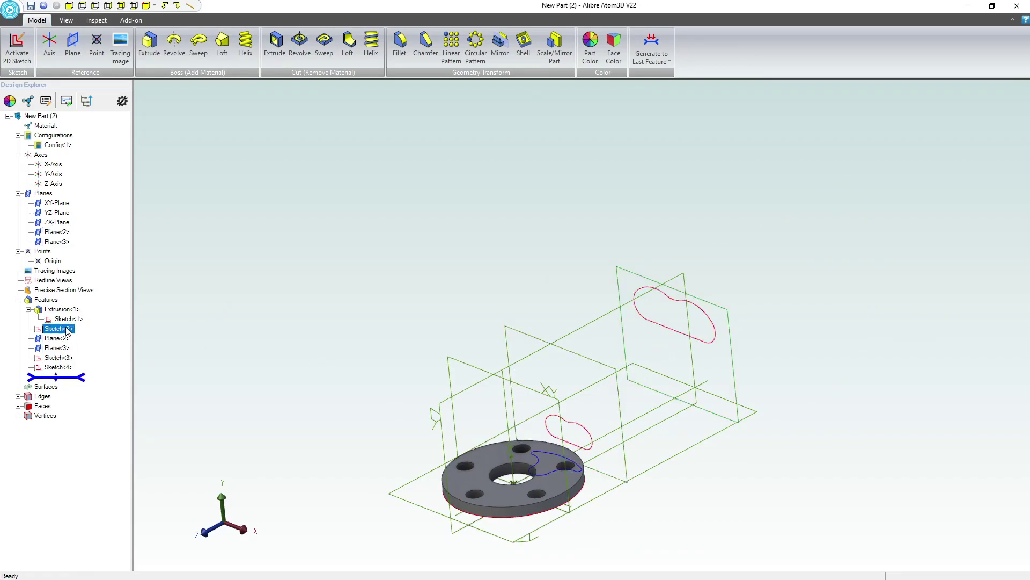
{"action": "left_click", "coordinate": [59, 357], "text": "ctrl"}
{"action": "left_click", "coordinate": [59, 367], "text": "ctrl"}
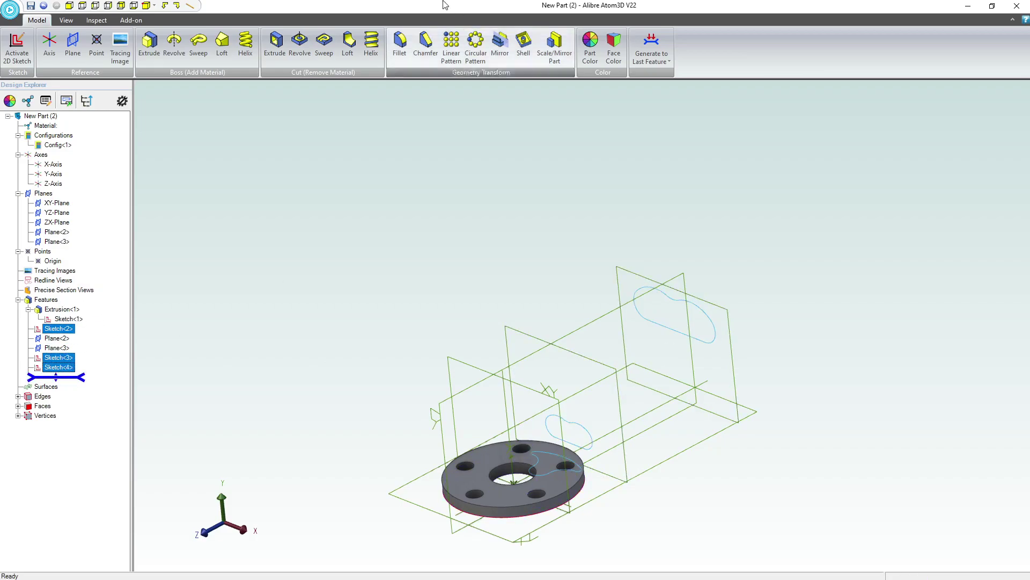
{"action": "left_click", "coordinate": [221, 45]}
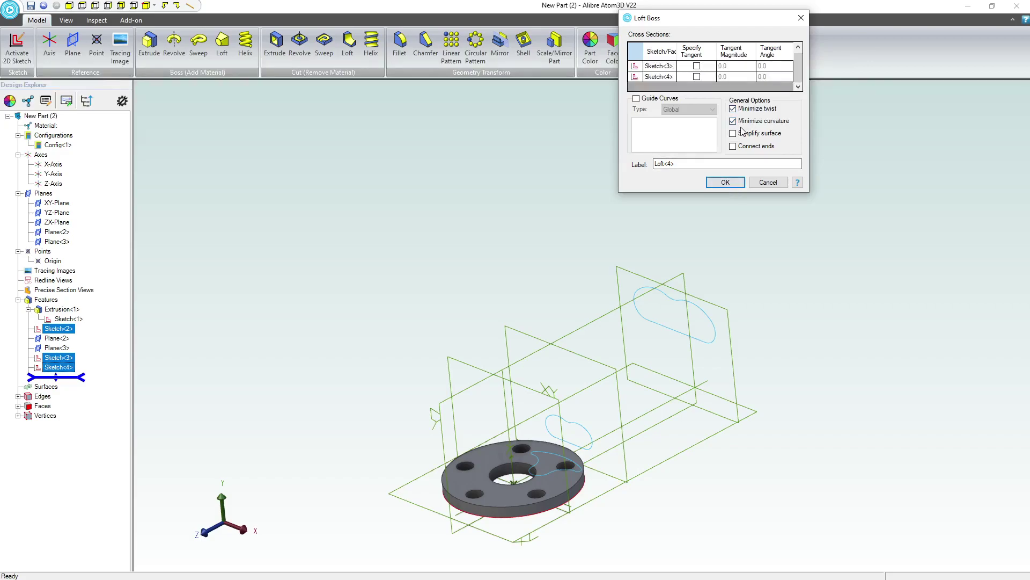
{"action": "left_click", "coordinate": [736, 183]}
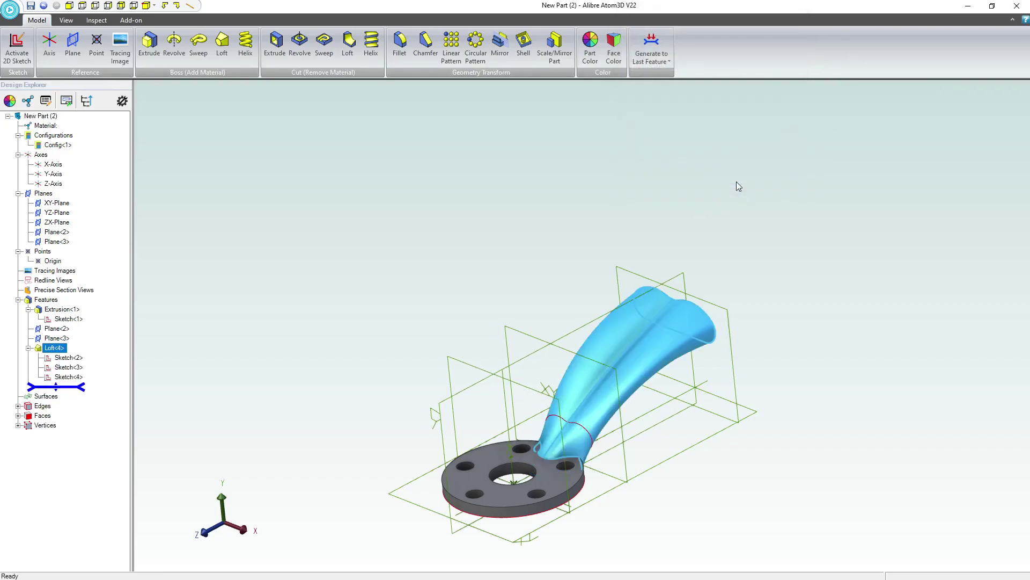
Step: Edit the spoke loft to specify a tangent at the Sketch<2> cross section with a tangent magnitude of 2
{"action": "scroll", "coordinate": [560, 399], "scroll_direction": "up", "scroll_amount": 1}
{"action": "left_click", "coordinate": [528, 366]}
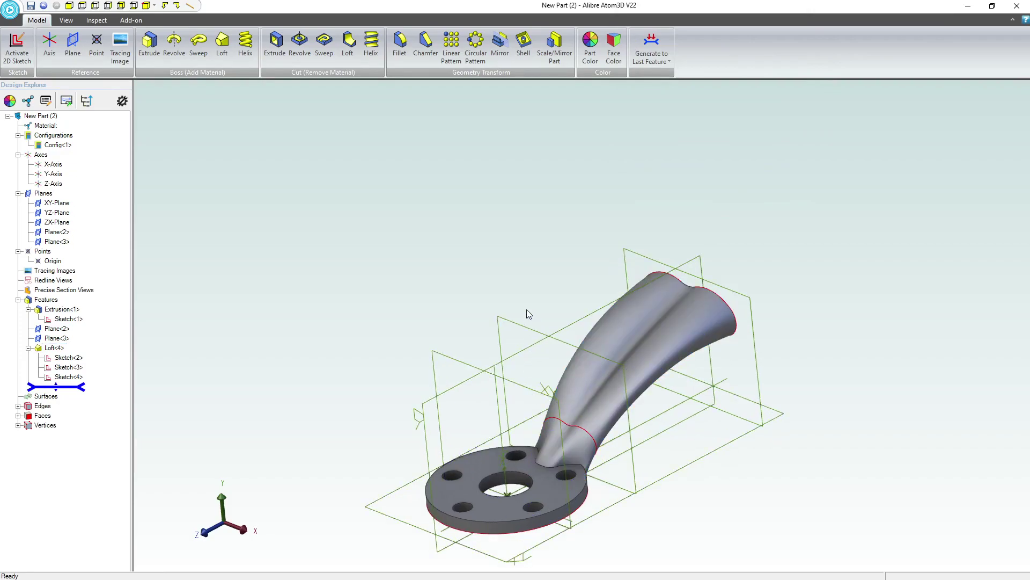
{"action": "middle_click_drag", "start_coordinate": [522, 284], "coordinate": [523, 404]}
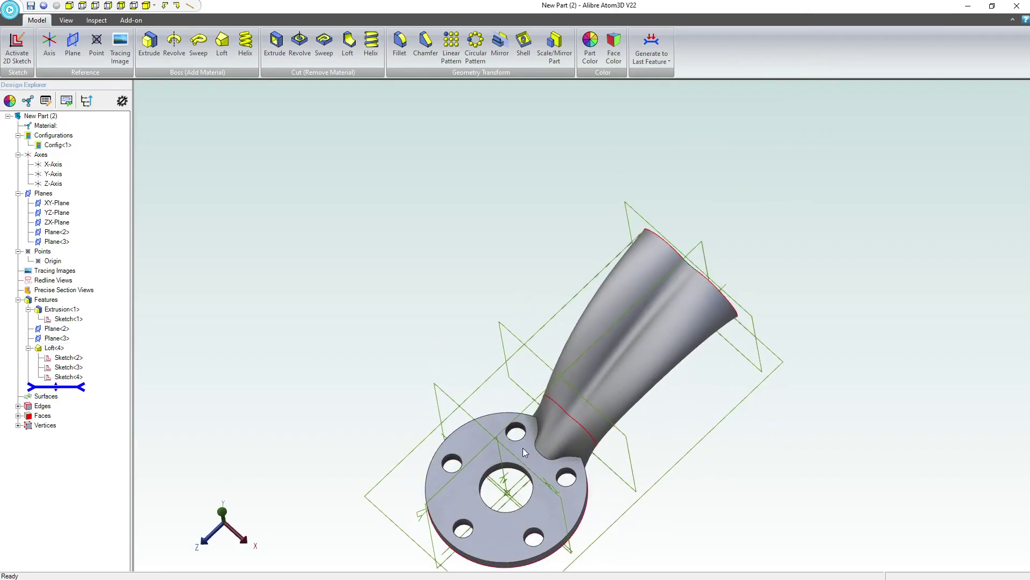
{"action": "scroll", "coordinate": [522, 447], "scroll_direction": "up", "scroll_amount": 4}
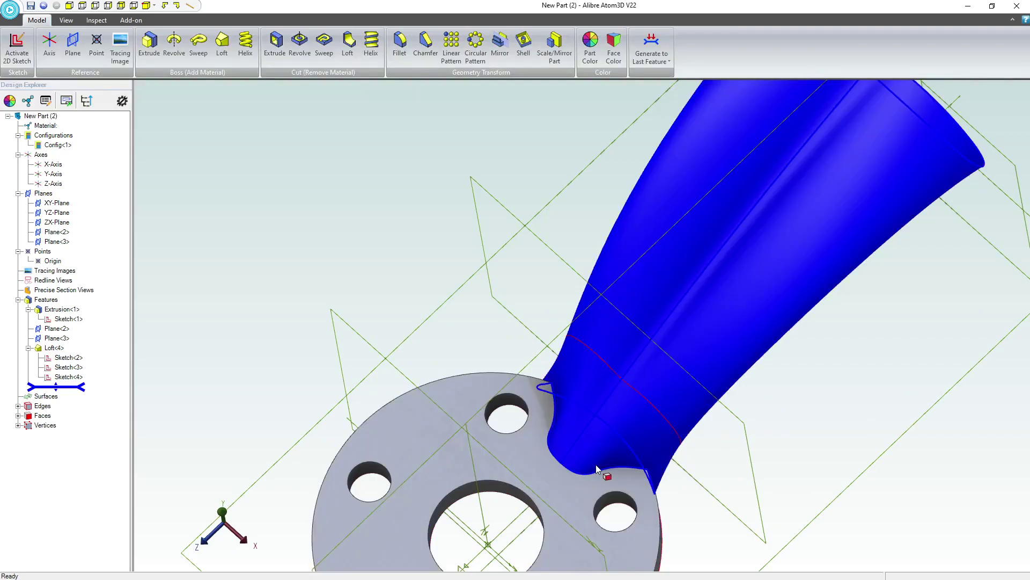
{"action": "scroll", "coordinate": [551, 438], "scroll_direction": "down", "scroll_amount": 3}
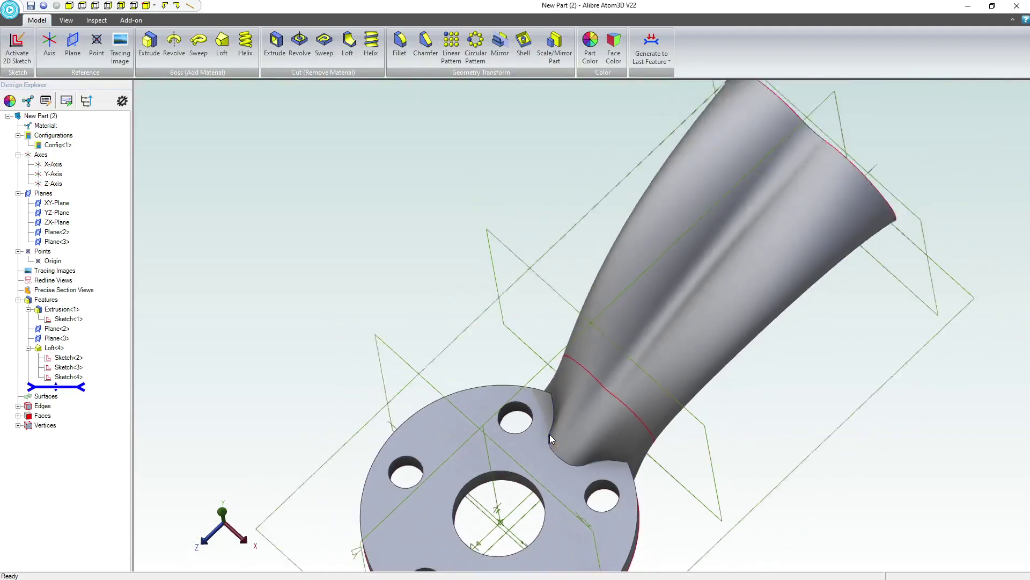
{"action": "right_click", "coordinate": [59, 348]}
{"action": "left_click", "coordinate": [90, 358]}
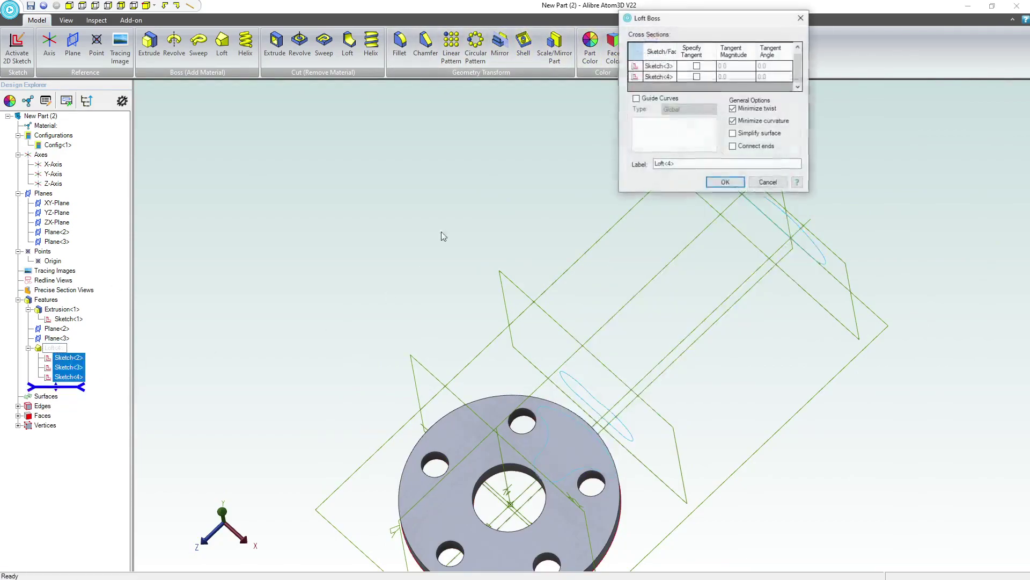
{"action": "left_click", "coordinate": [696, 67]}
{"action": "left_click", "coordinate": [723, 66]}
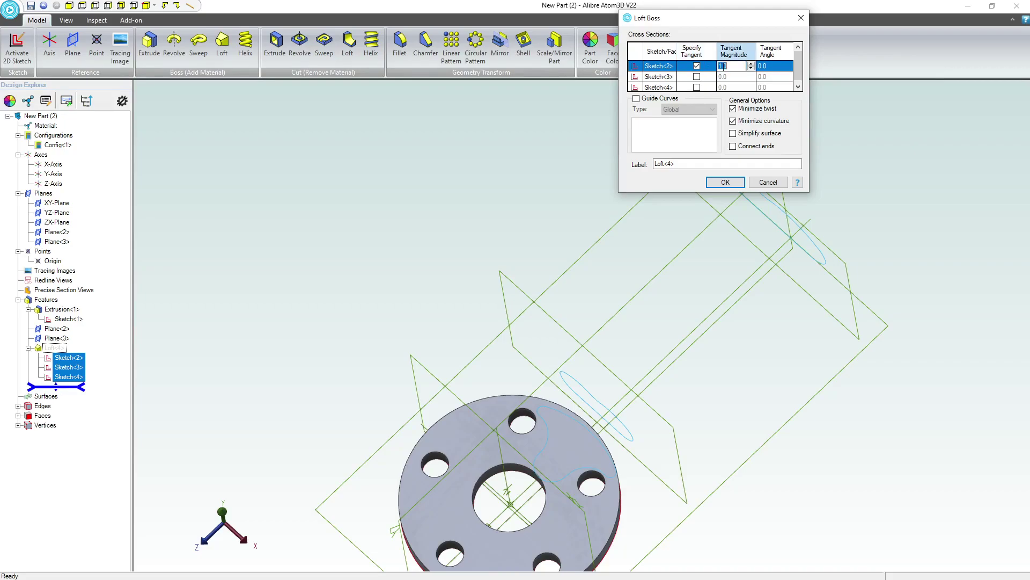
{"action": "type", "text": "2"}
{"action": "left_click", "coordinate": [725, 182]}
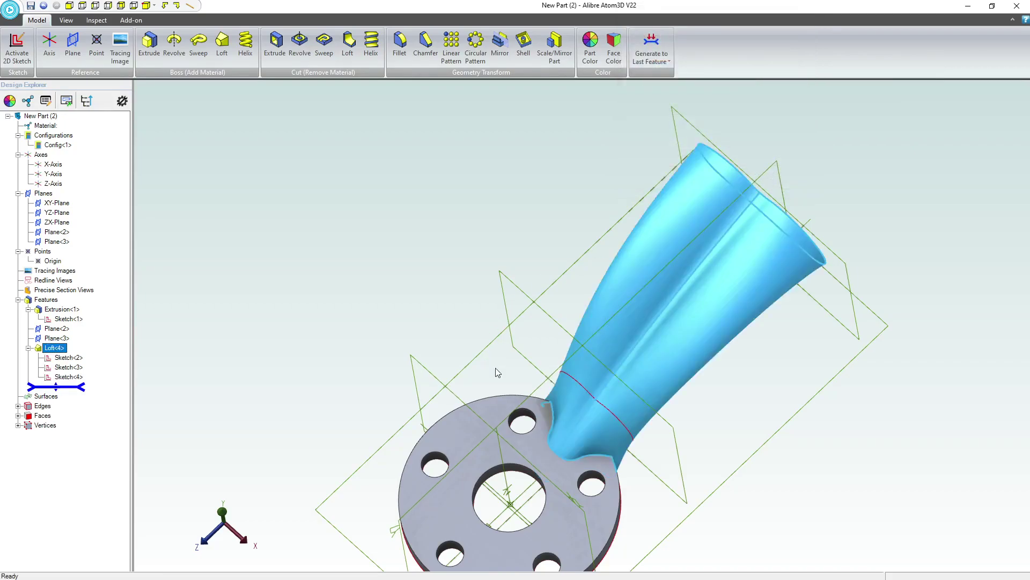
Step: Edit the spoke loft again, adjust its Minimize curvature option and apply the change
{"action": "scroll", "coordinate": [505, 349], "scroll_direction": "up", "scroll_amount": 3}
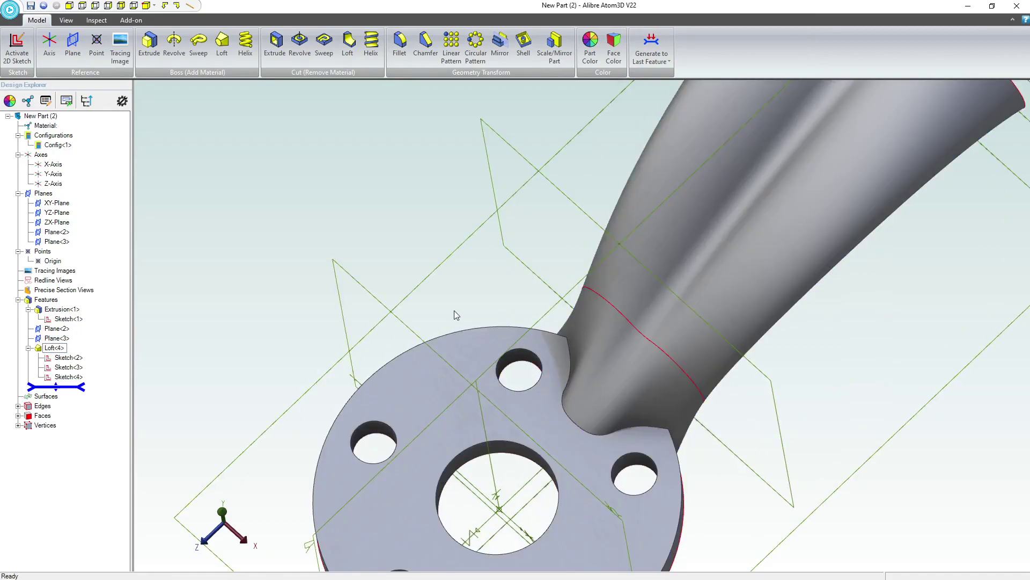
{"action": "mouse_move", "coordinate": [425, 289]}
{"action": "middle_mouse_down"}
{"action": "mouse_move", "coordinate": [420, 271]}
{"action": "mouse_move", "coordinate": [424, 287]}
{"action": "middle_mouse_up"}
{"action": "right_click", "coordinate": [55, 347]}
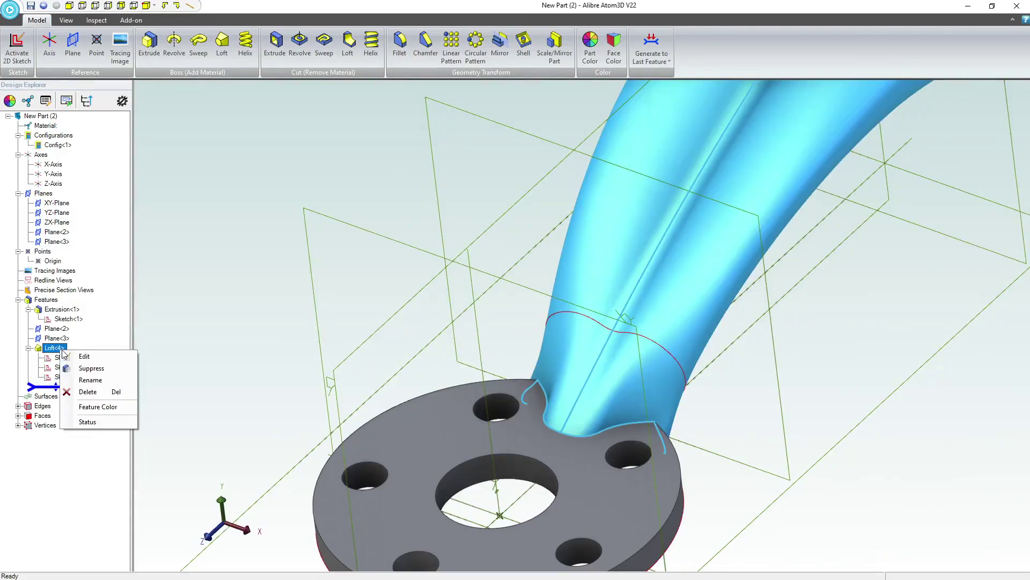
{"action": "left_click", "coordinate": [88, 357]}
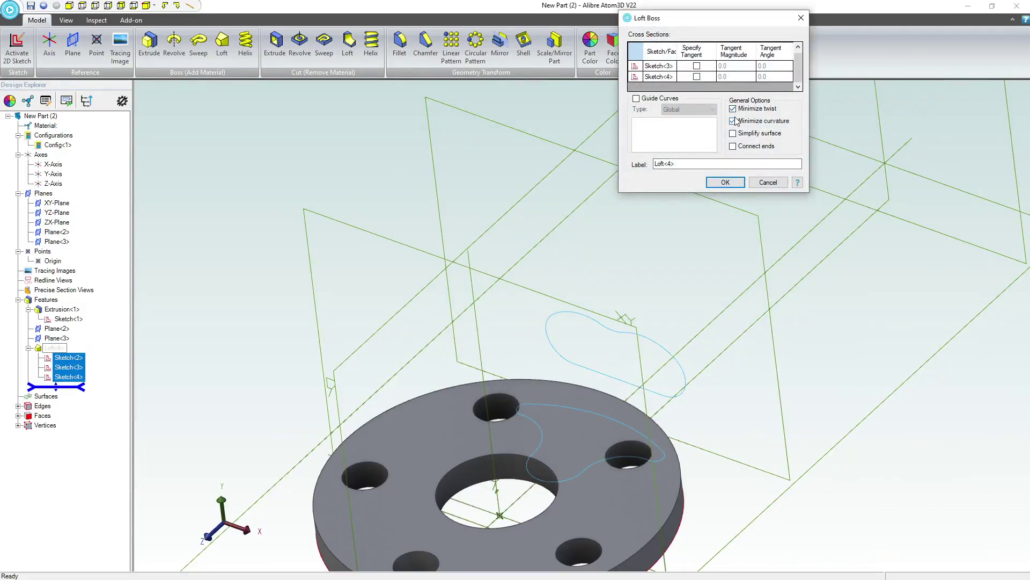
{"action": "left_click", "coordinate": [736, 183]}
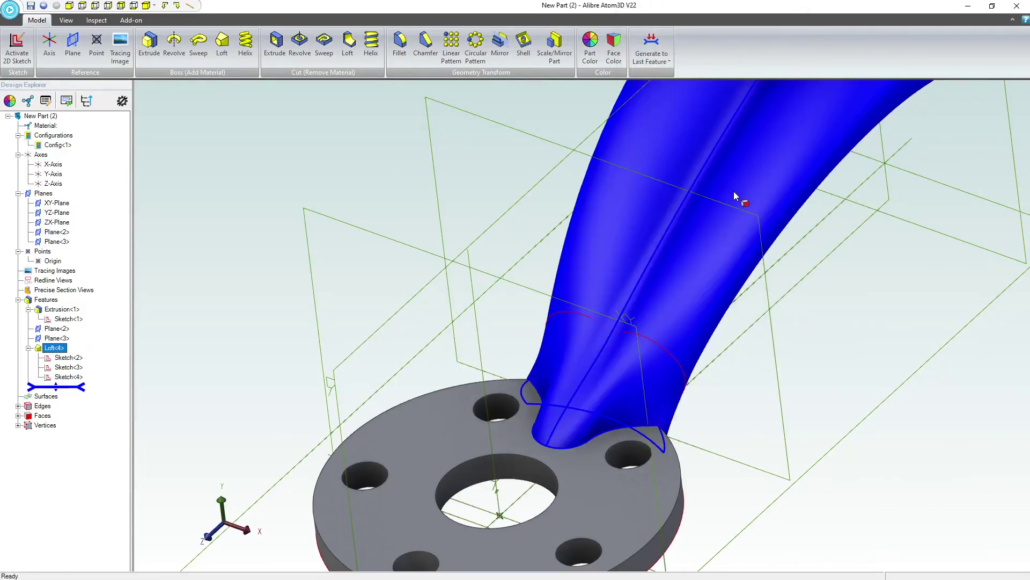
{"action": "left_click", "coordinate": [481, 187]}
Step: Circular-pattern the spoke loft as 5 instances equally spaced over the full circle, centred on the hub disc's outer cylindrical face
{"action": "middle_click_drag", "start_coordinate": [481, 186], "coordinate": [485, 229]}
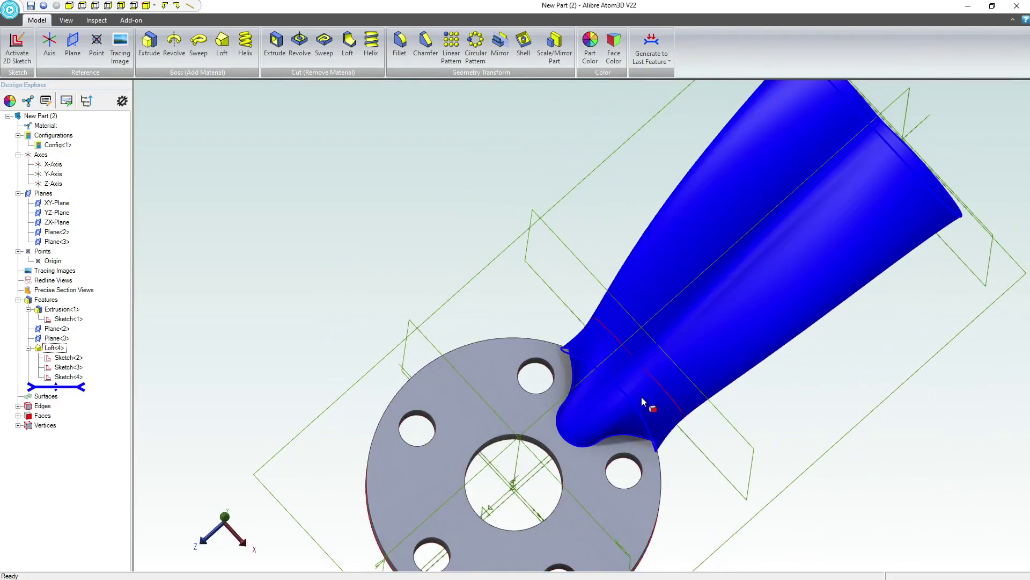
{"action": "scroll", "coordinate": [578, 400], "scroll_direction": "down", "scroll_amount": 3}
{"action": "middle_click_drag", "start_coordinate": [579, 400], "coordinate": [419, 376]}
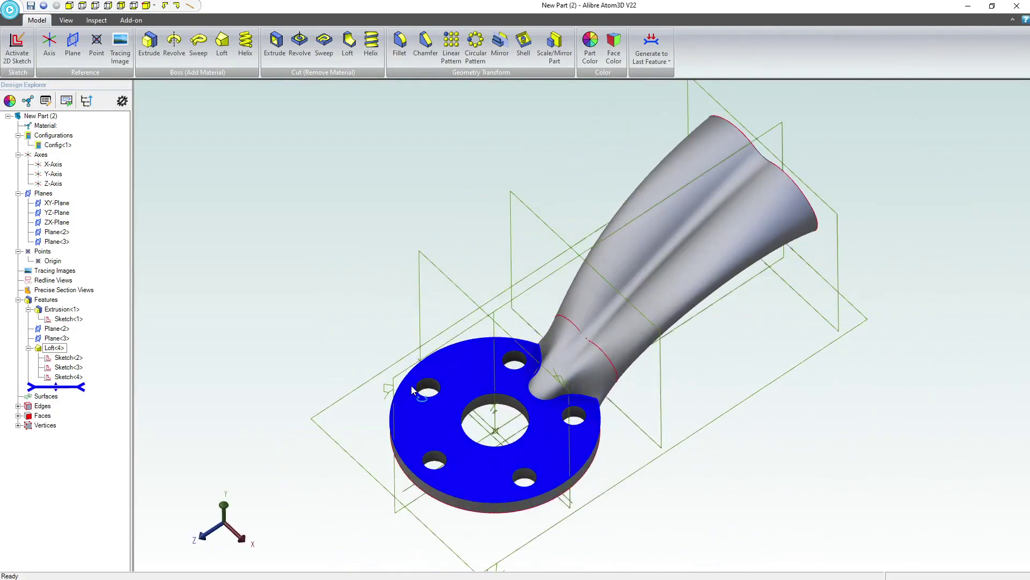
{"action": "left_click", "coordinate": [476, 43]}
{"action": "left_click", "coordinate": [654, 252]}
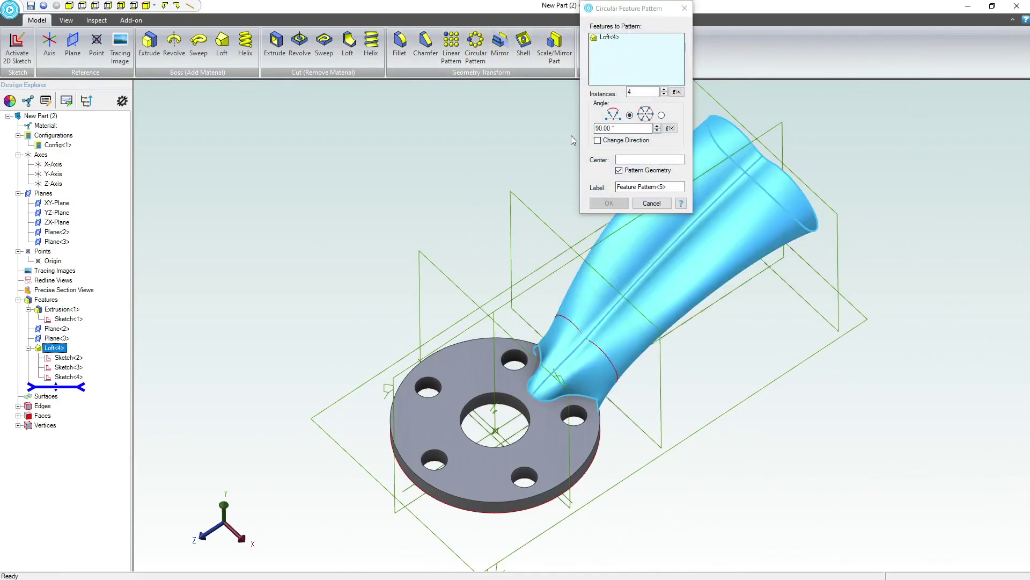
{"action": "left_click", "coordinate": [661, 115]}
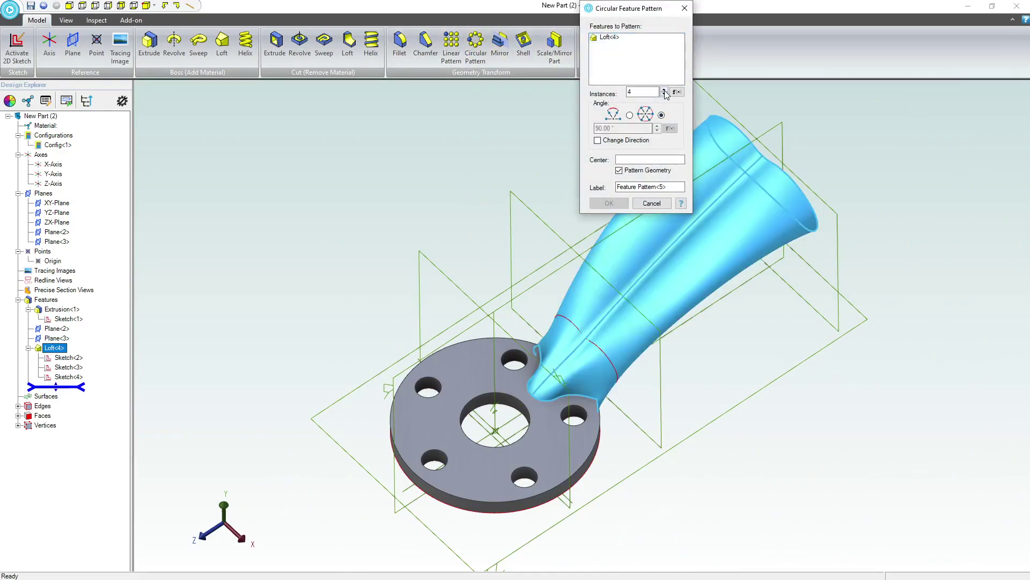
{"action": "left_click", "coordinate": [642, 160]}
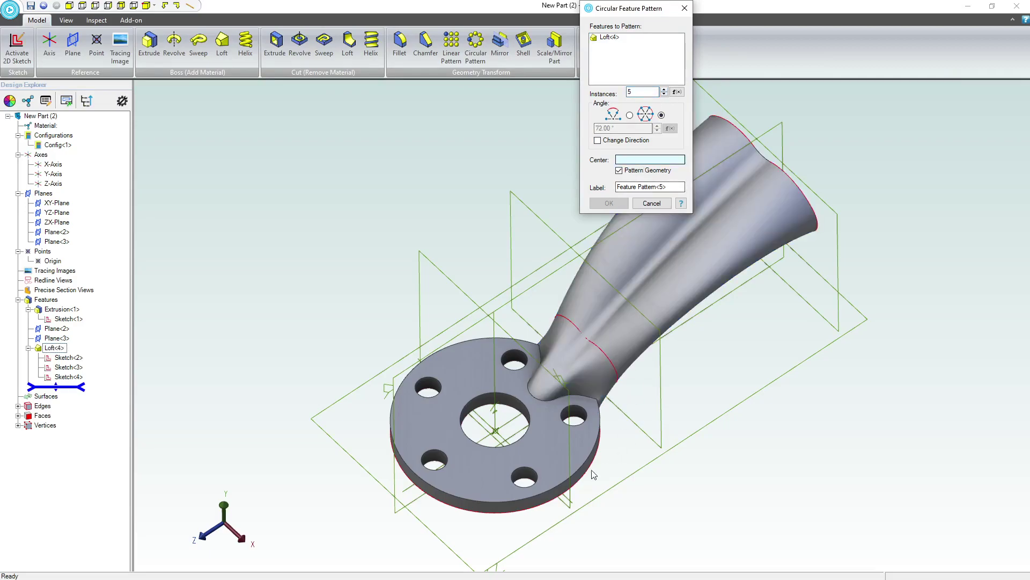
{"action": "left_click", "coordinate": [542, 503]}
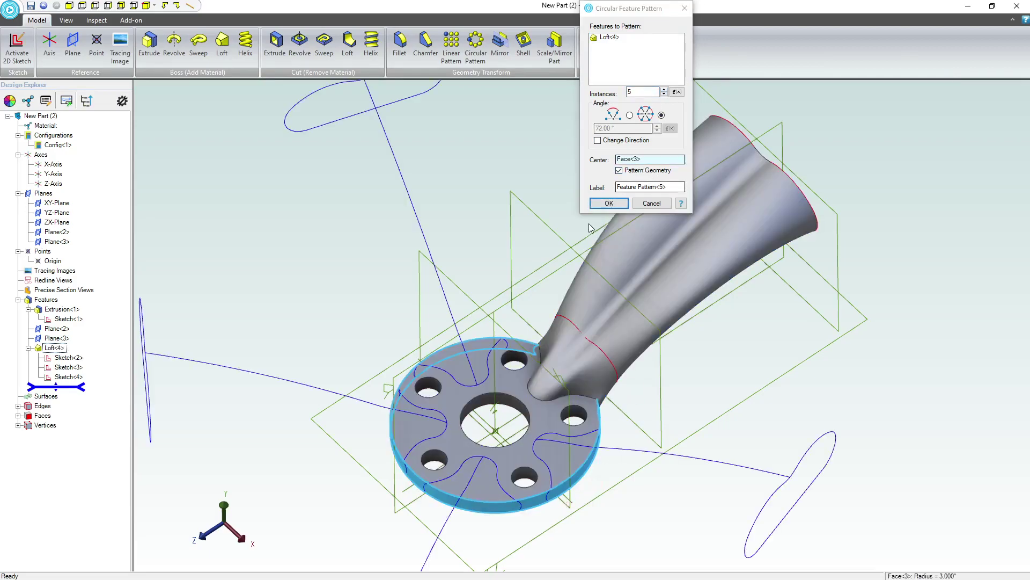
{"action": "left_click", "coordinate": [606, 204]}
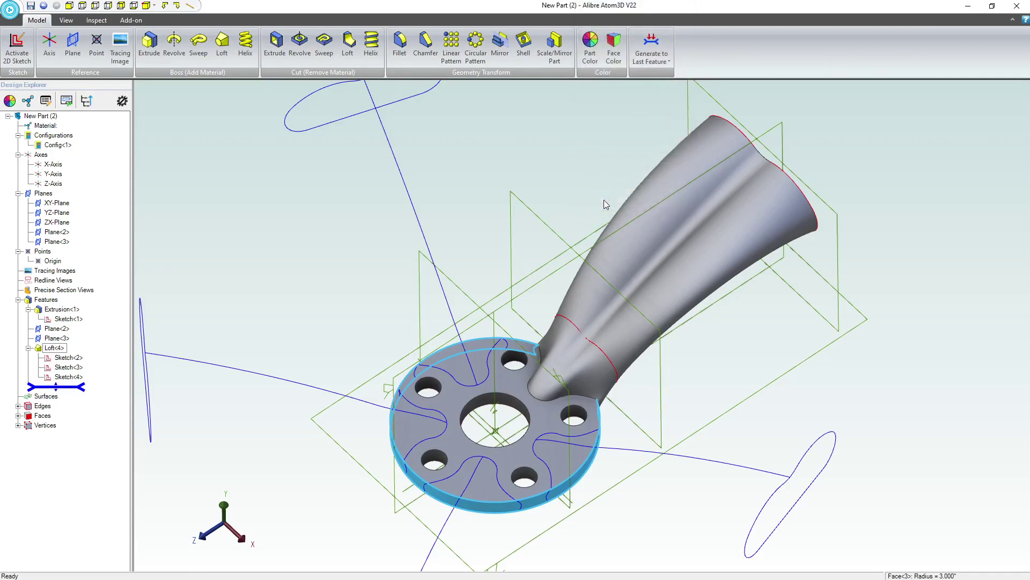
{"action": "scroll", "coordinate": [576, 197], "scroll_direction": "down", "scroll_amount": 1}
{"action": "left_click", "coordinate": [552, 169]}
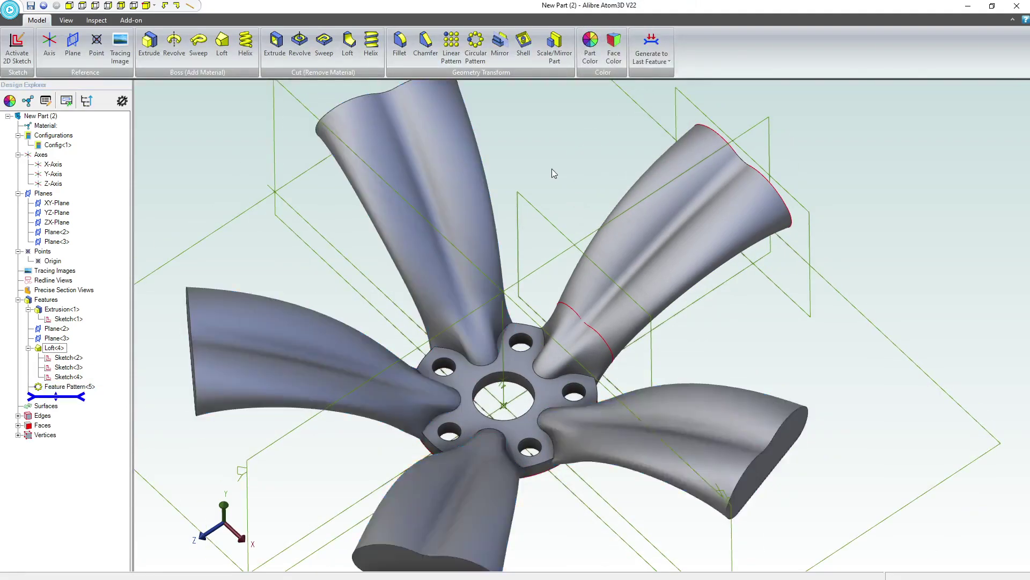
Step: On the YZ-Plane, sketch an open four-segment line chain near the spoke's outer end: short horizontal, vertical, inward diagonal, then vertical downward
{"action": "left_click", "coordinate": [605, 224]}
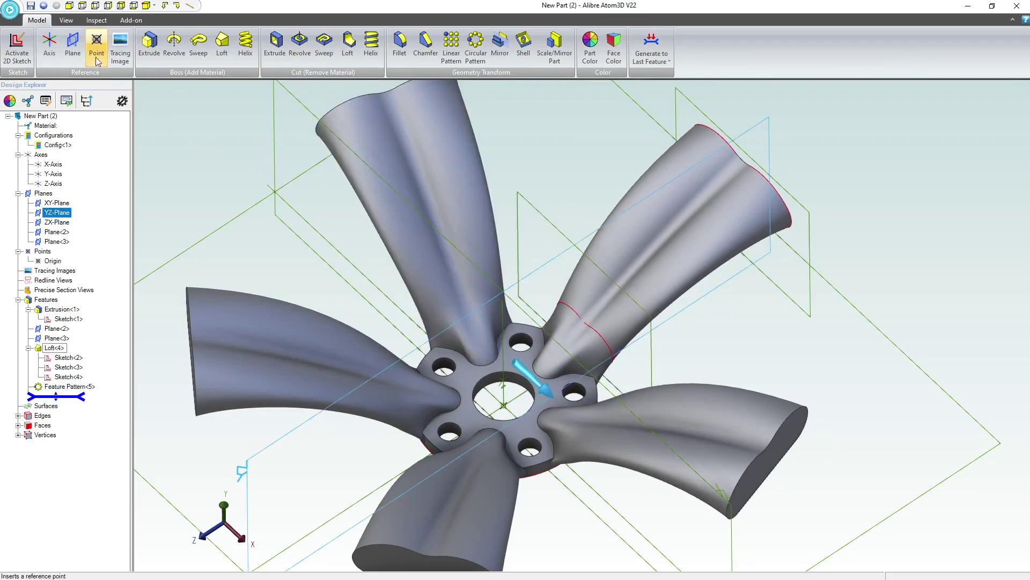
{"action": "left_click", "coordinate": [9, 48]}
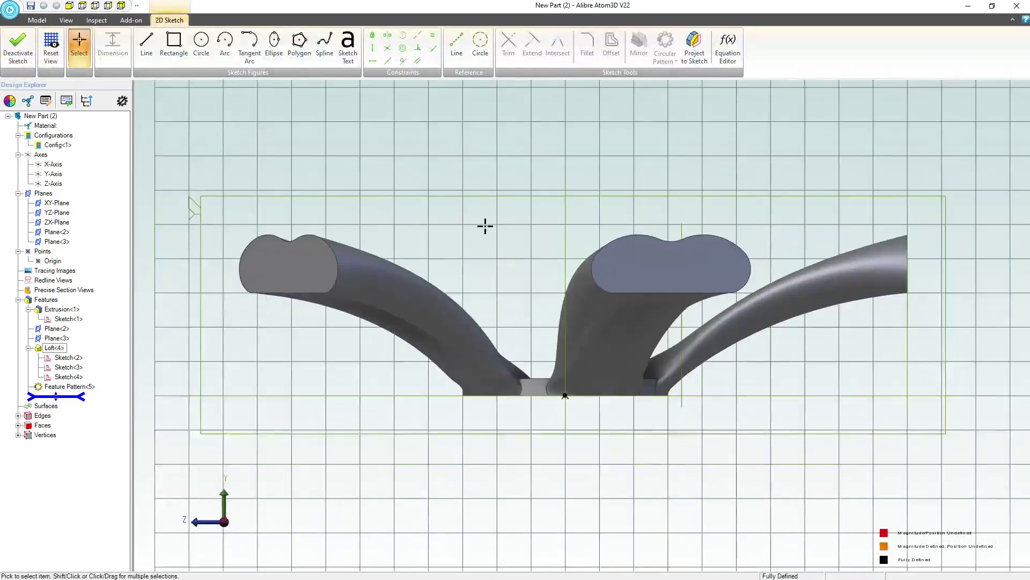
{"action": "scroll", "coordinate": [476, 294], "scroll_direction": "up", "scroll_amount": 1}
{"action": "scroll", "coordinate": [524, 278], "scroll_direction": "down", "scroll_amount": 3}
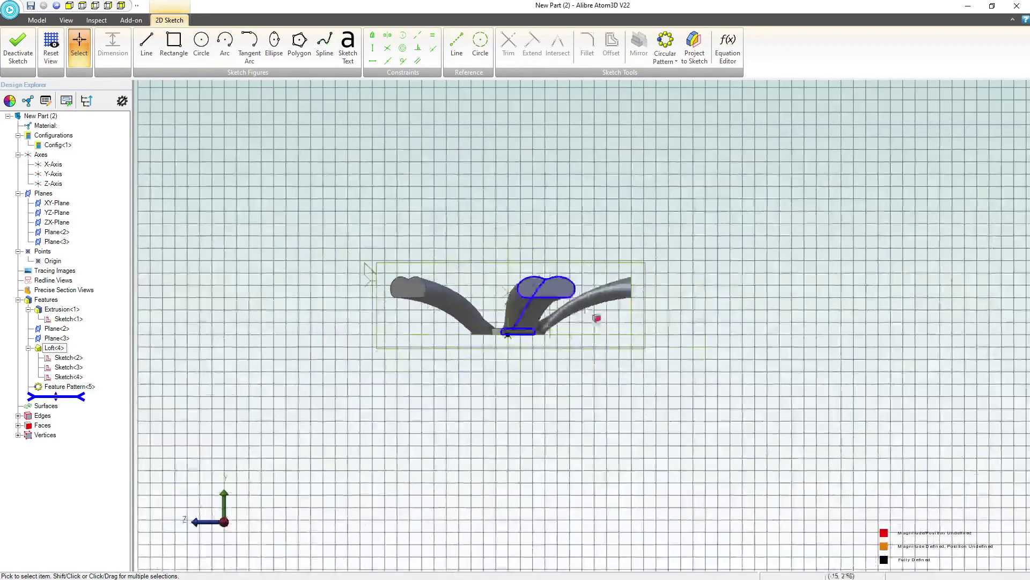
{"action": "scroll", "coordinate": [633, 267], "scroll_direction": "up", "scroll_amount": 3}
{"action": "left_click", "coordinate": [146, 43]}
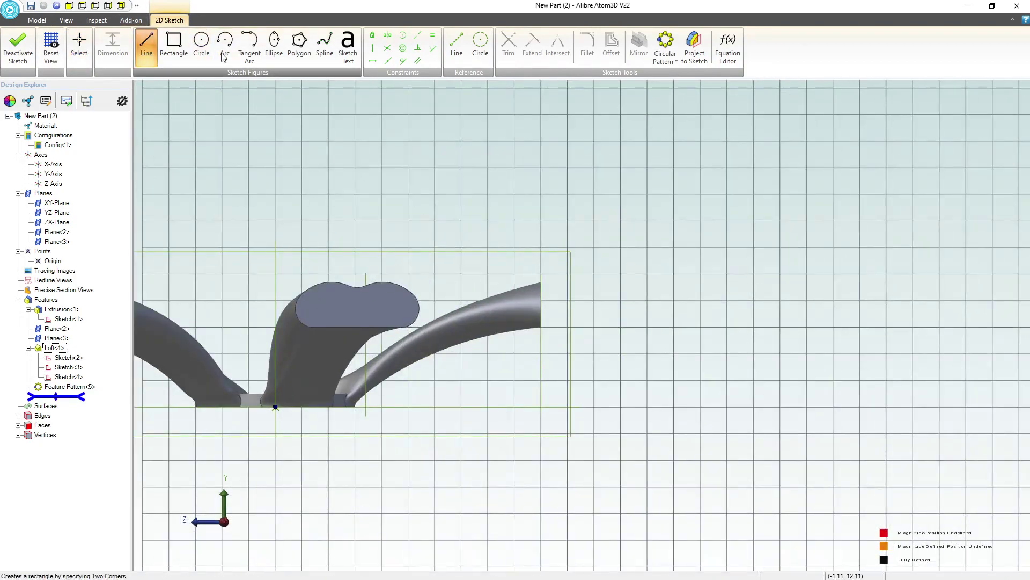
{"action": "left_click", "coordinate": [588, 262]}
{"action": "left_click", "coordinate": [556, 260]}
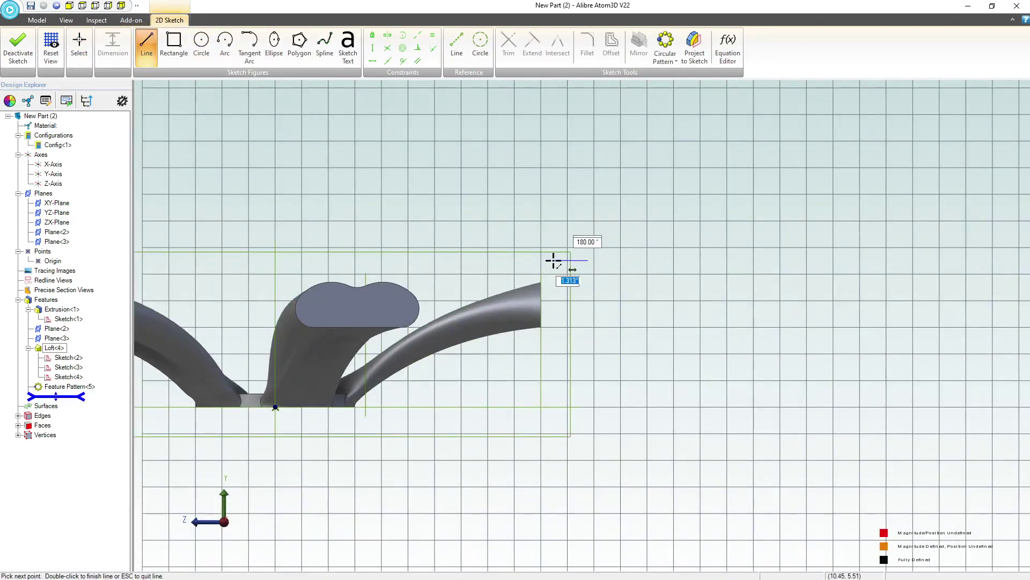
{"action": "left_click", "coordinate": [556, 298]}
{"action": "left_click", "coordinate": [463, 420]}
{"action": "left_click", "coordinate": [461, 465]}
{"action": "key", "text": "Escape"}
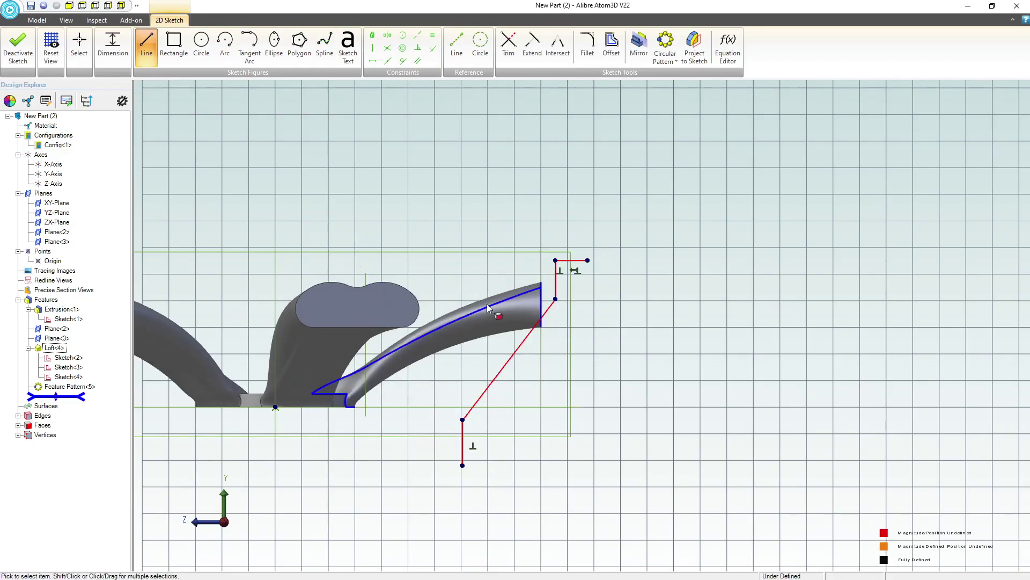
Step: Dimension the rim profile's short vertical line at .3 and its top horizontal line at .25
{"action": "scroll", "coordinate": [478, 301], "scroll_direction": "up", "scroll_amount": 2}
{"action": "left_click", "coordinate": [80, 51]}
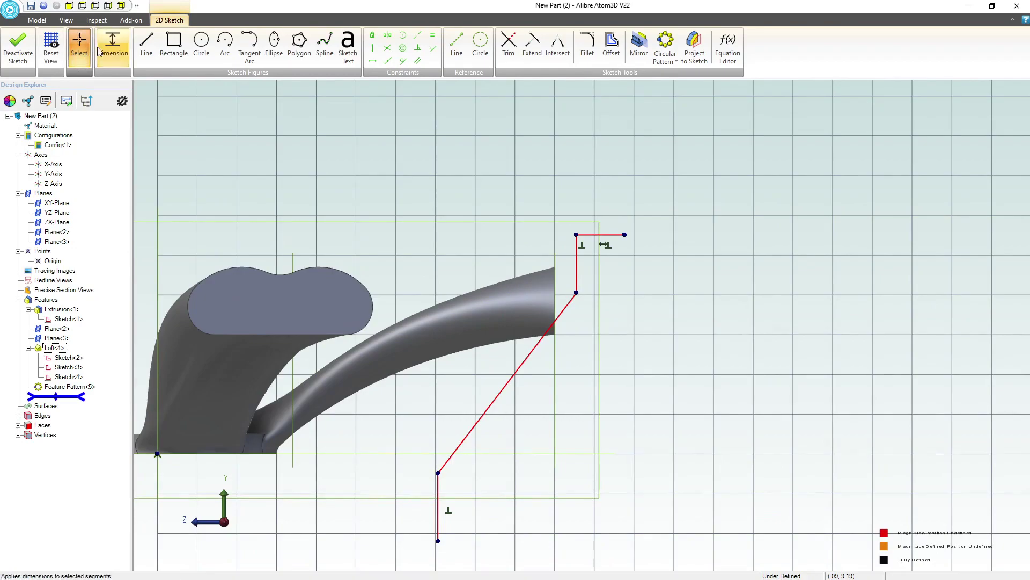
{"action": "left_click", "coordinate": [577, 254]}
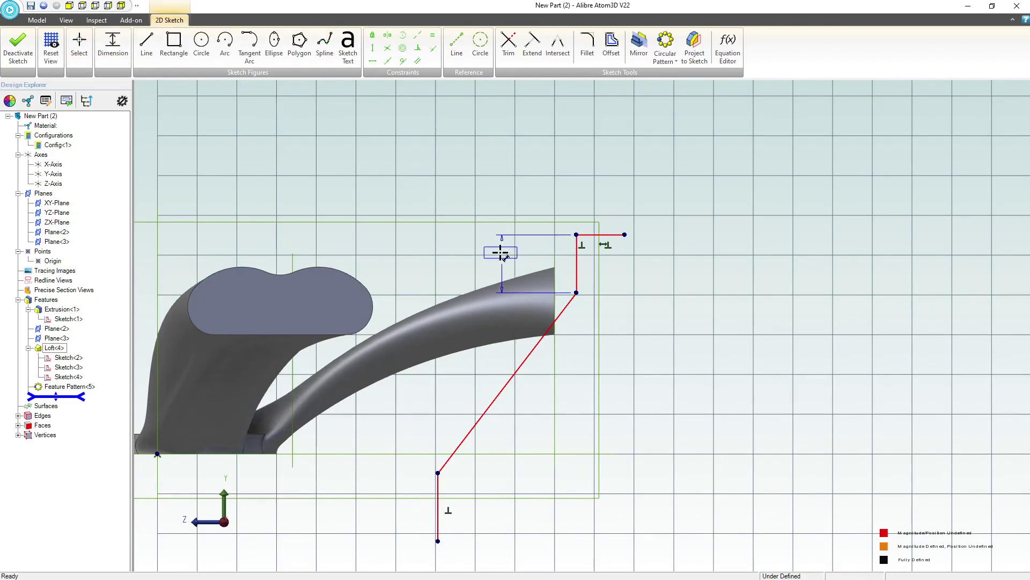
{"action": "left_click", "coordinate": [508, 250]}
{"action": "type", "text": ".3"}
{"action": "key", "text": "Return"}
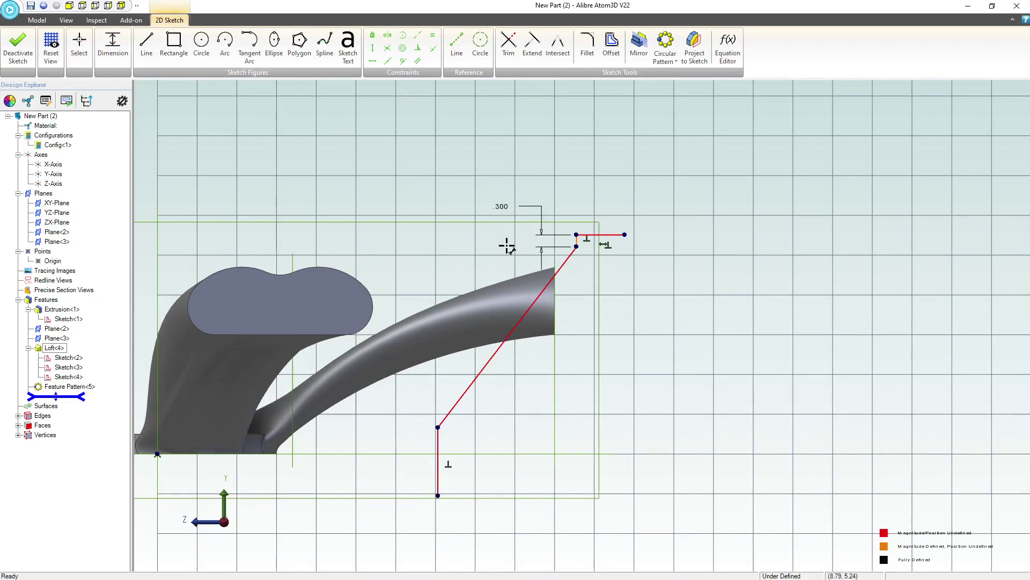
{"action": "left_click", "coordinate": [616, 235]}
{"action": "left_click", "coordinate": [613, 205]}
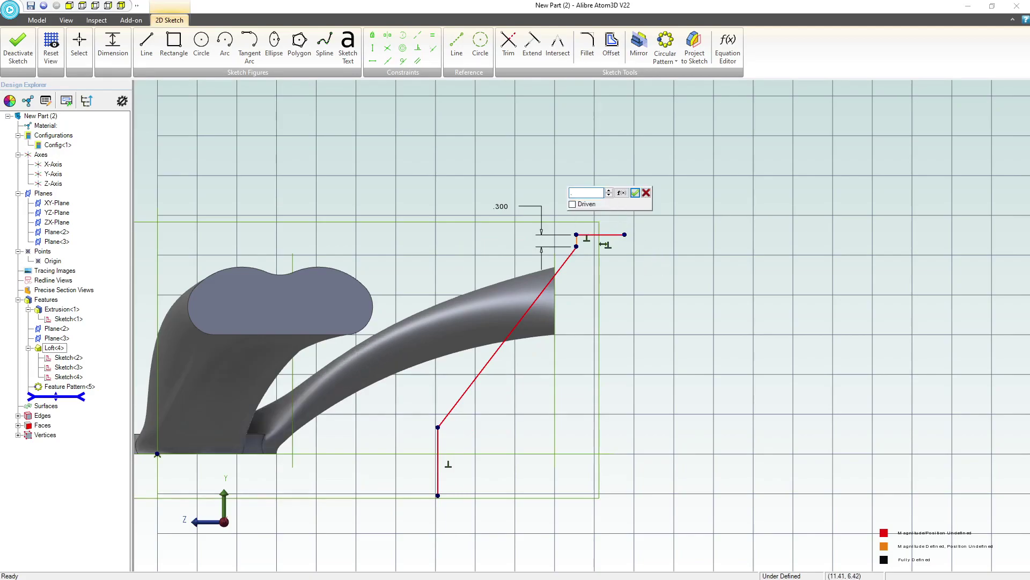
{"action": "type", "text": ".25"}
{"action": "key", "text": "Return"}
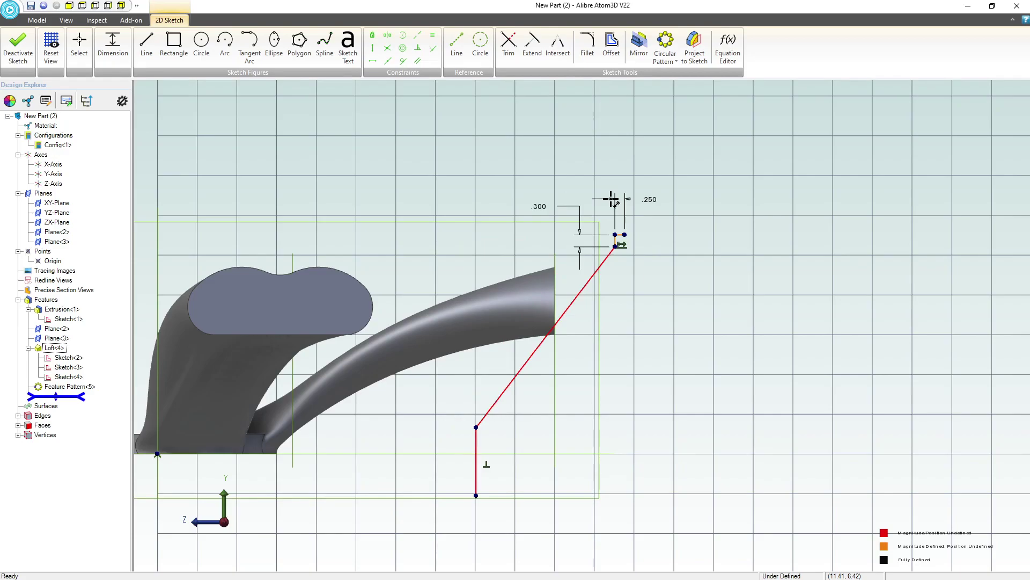
Step: Dimension the horizontal distance from the origin to the top line's outer endpoint as 10
{"action": "left_click", "coordinate": [625, 235]}
{"action": "scroll", "coordinate": [776, 306], "scroll_direction": "down", "scroll_amount": 3}
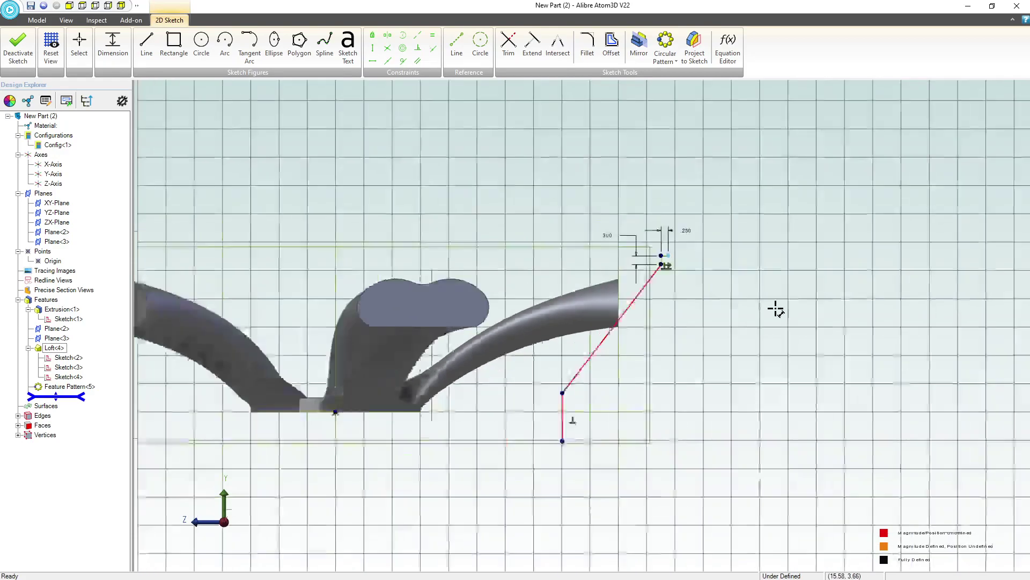
{"action": "left_click", "coordinate": [383, 401]}
{"action": "left_click", "coordinate": [472, 189]}
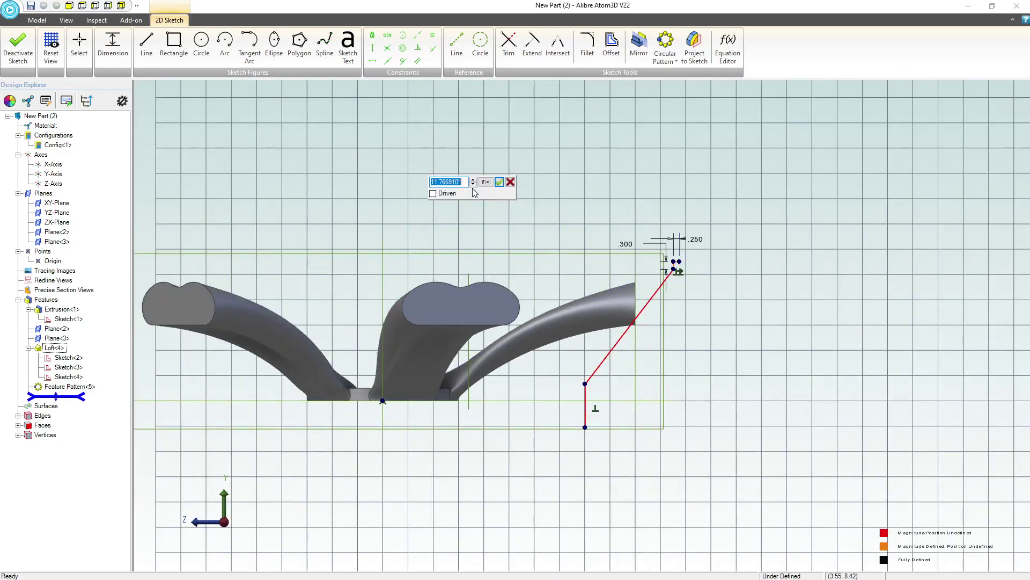
{"action": "type", "text": "10"}
{"action": "key", "text": "Return"}
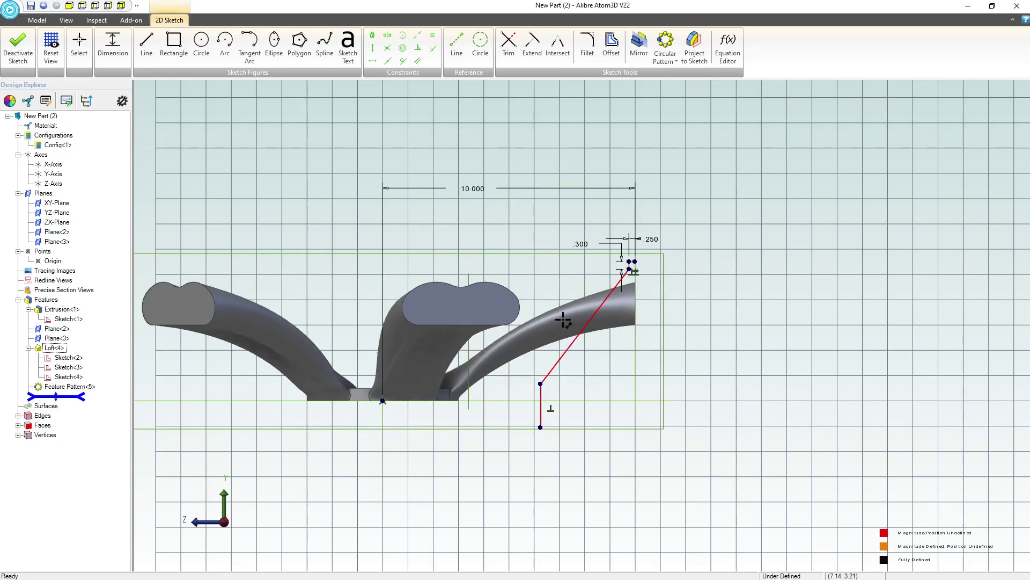
Step: Set the angle between the profile's short vertical line and its diagonal line to 150°
{"action": "scroll", "coordinate": [625, 272], "scroll_direction": "up", "scroll_amount": 2}
{"action": "scroll", "coordinate": [680, 234], "scroll_direction": "up", "scroll_amount": 1}
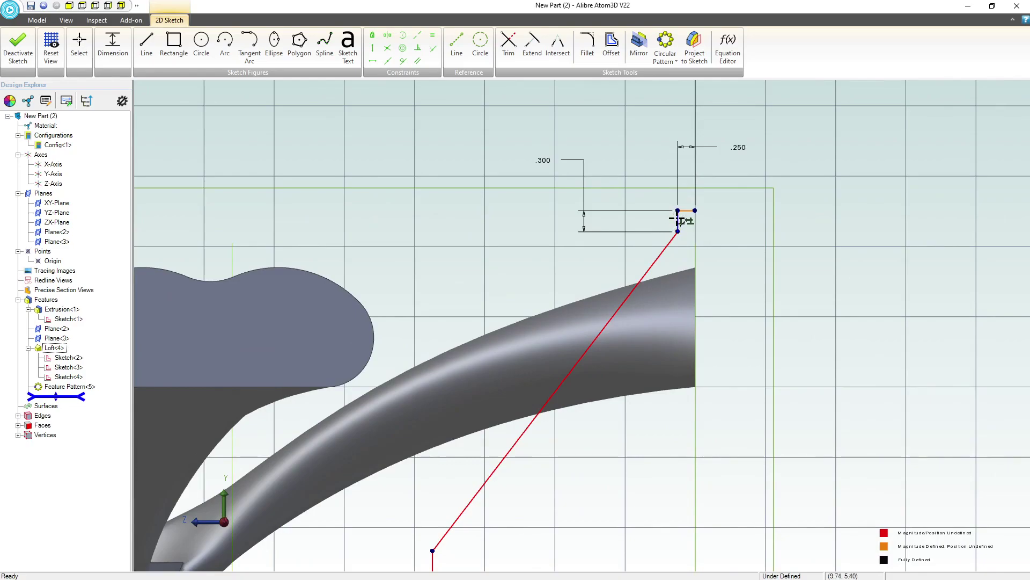
{"action": "left_click", "coordinate": [672, 237]}
{"action": "left_click", "coordinate": [485, 175]}
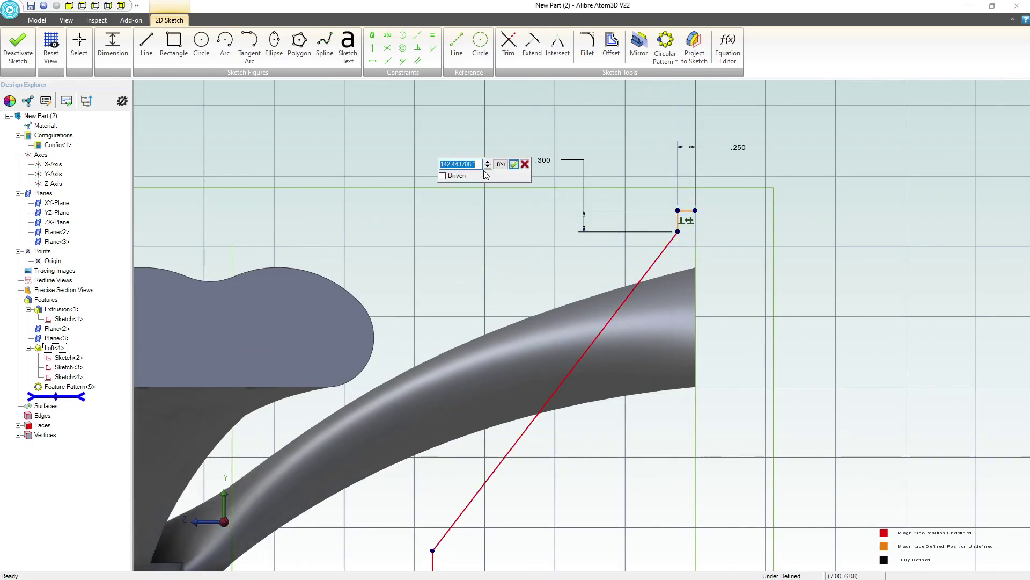
{"action": "type", "text": "150"}
{"action": "key", "text": "Return"}
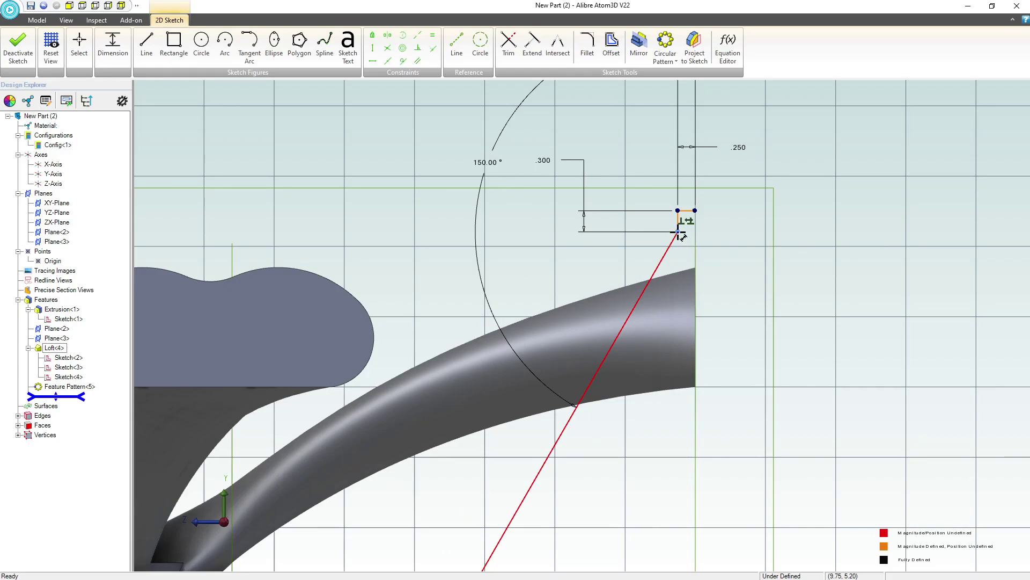
Step: Dimension the vertical height of the profile's diagonal line as 2
{"action": "scroll", "coordinate": [678, 232], "scroll_direction": "down", "scroll_amount": 2}
{"action": "left_click", "coordinate": [548, 455]}
{"action": "left_click", "coordinate": [504, 297]}
{"action": "type", "text": "2"}
{"action": "key", "text": "Return"}
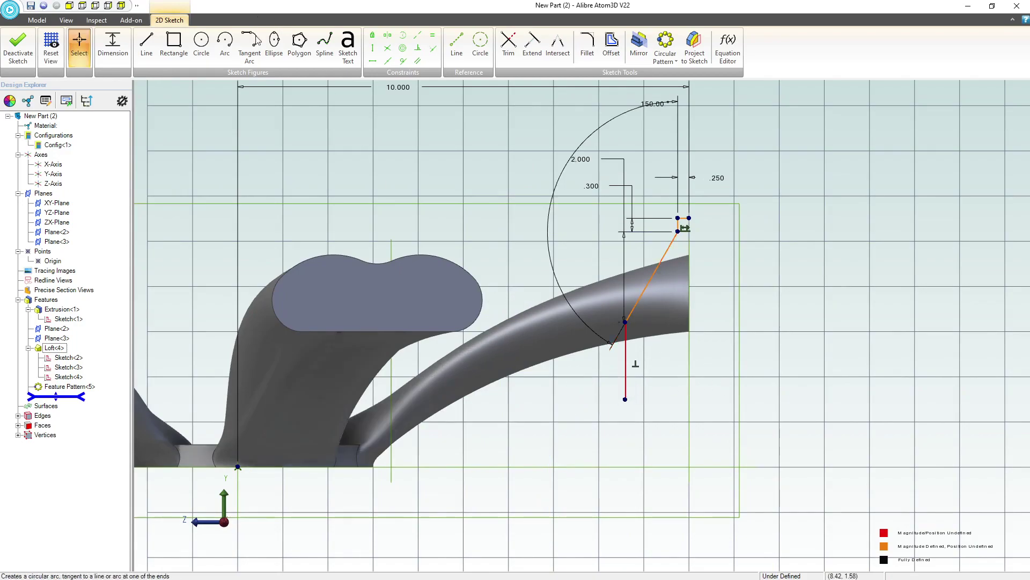
Step: Constrain the profile's lowest endpoint horizontally to the origin and move the profile's upper end slightly higher
{"action": "left_click", "coordinate": [372, 61]}
{"action": "left_click", "coordinate": [621, 401]}
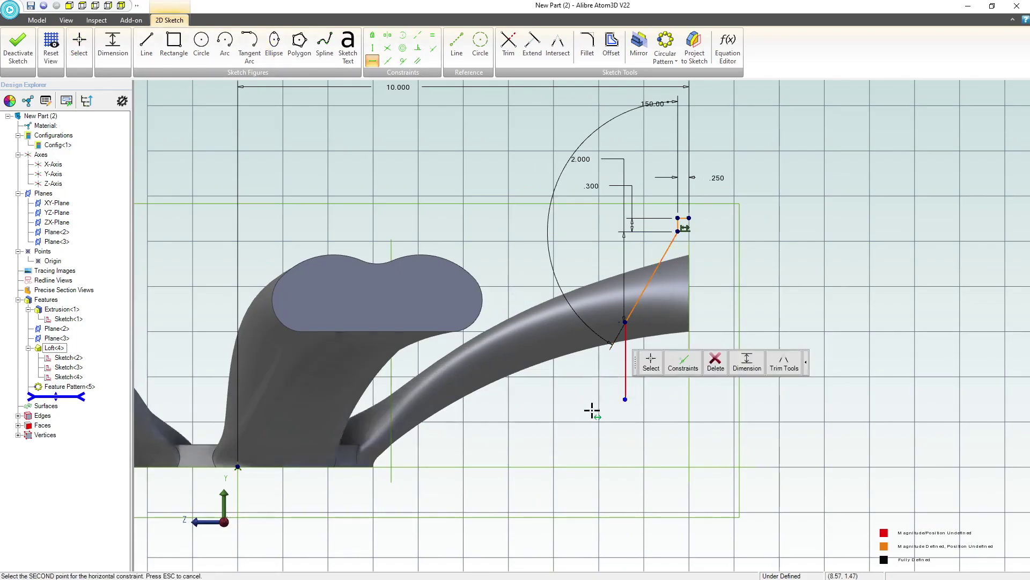
{"action": "left_click", "coordinate": [238, 467]}
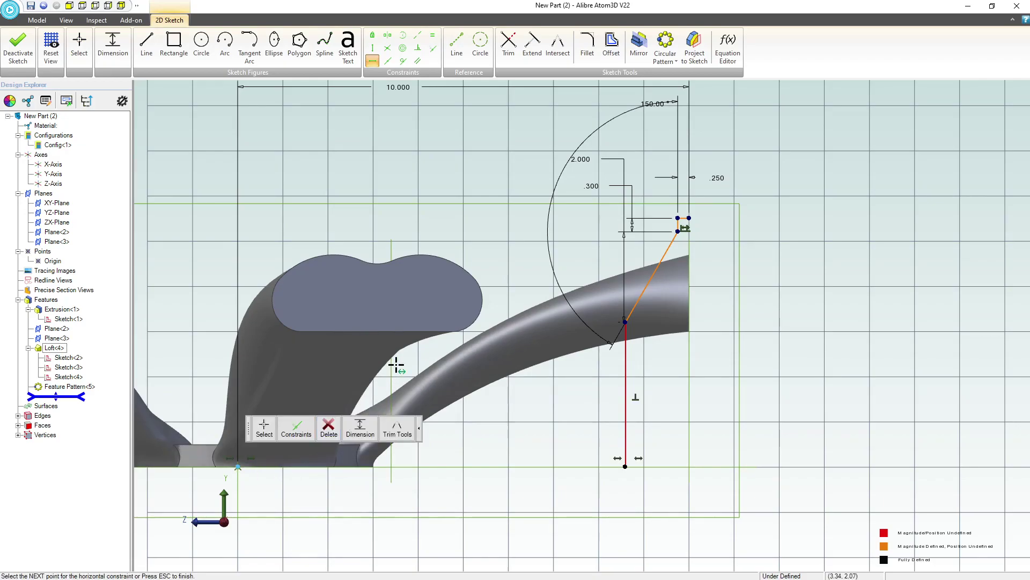
{"action": "mouse_move", "coordinate": [689, 217]}
{"action": "left_mouse_down"}
{"action": "mouse_move", "coordinate": [725, 224]}
{"action": "mouse_move", "coordinate": [620, 267]}
{"action": "mouse_move", "coordinate": [583, 176]}
{"action": "mouse_move", "coordinate": [610, 299]}
{"action": "mouse_move", "coordinate": [605, 209]}
{"action": "mouse_move", "coordinate": [455, 202]}
{"action": "left_mouse_up"}
{"action": "key", "text": "Escape"}
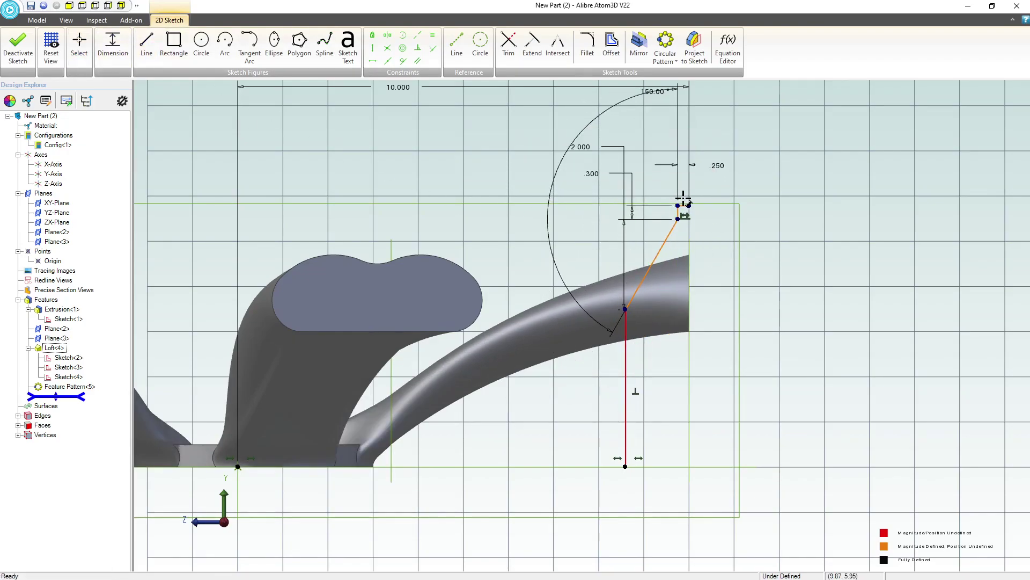
Step: Dimension the vertical distance from the origin to the top line's outer endpoint as 5
{"action": "left_click", "coordinate": [238, 467]}
{"action": "left_click", "coordinate": [857, 291]}
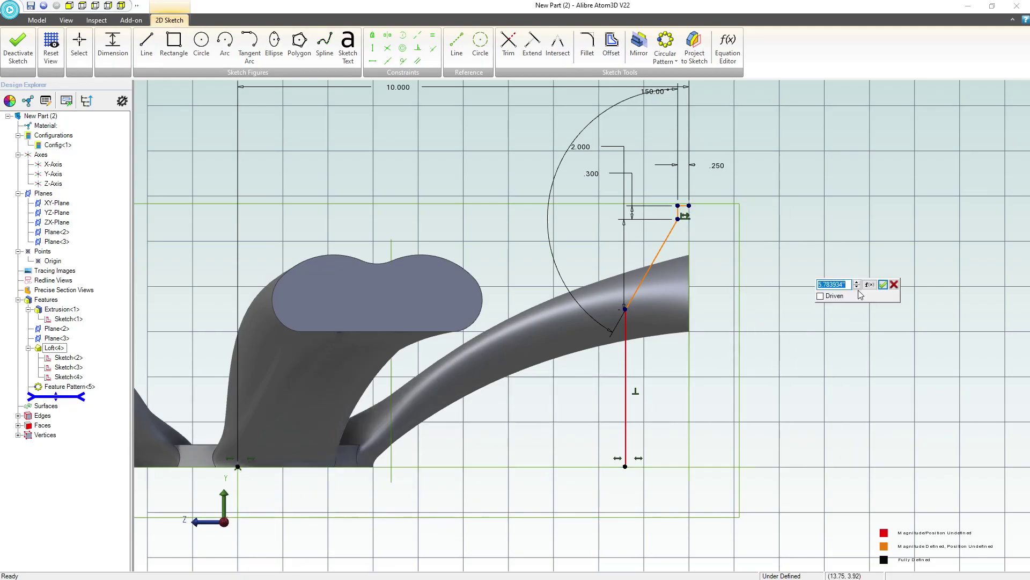
{"action": "type", "text": "5"}
{"action": "key", "text": "Return"}
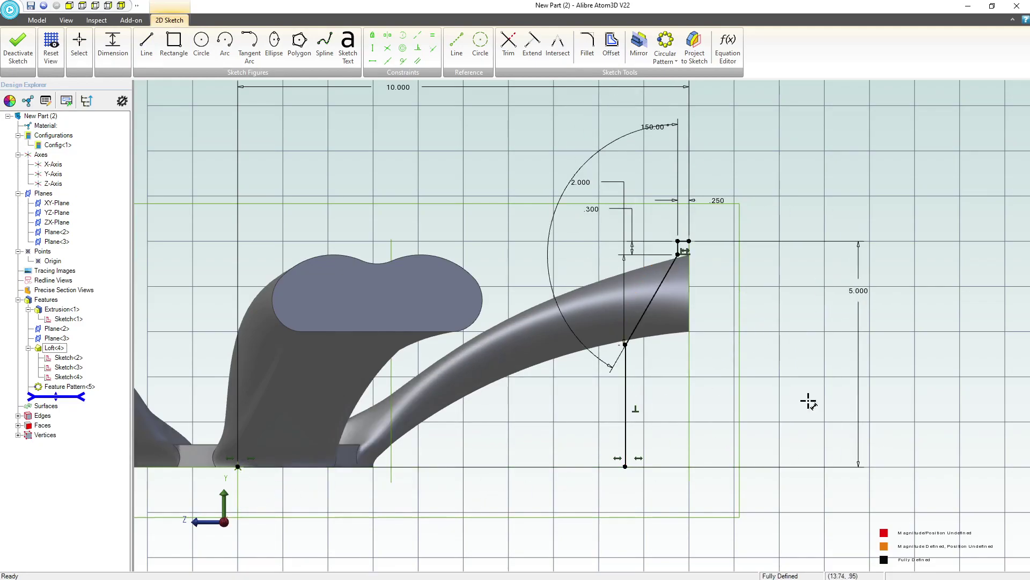
Step: Offset the whole rim profile chain by .125" with the direction flipped toward the outer side and the Natural gap type
{"action": "scroll", "coordinate": [715, 346], "scroll_direction": "up", "scroll_amount": 1}
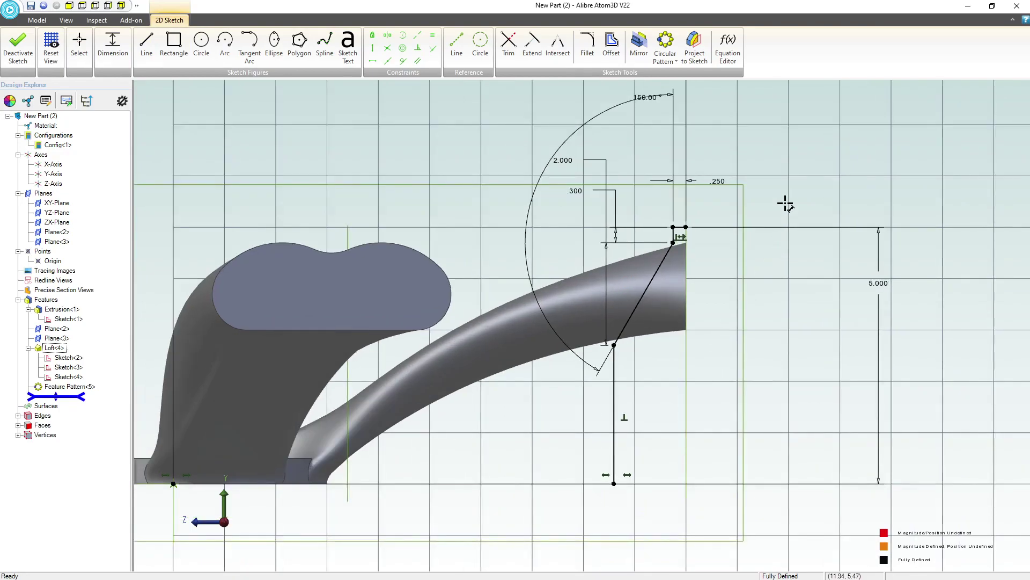
{"action": "key", "text": "Escape"}
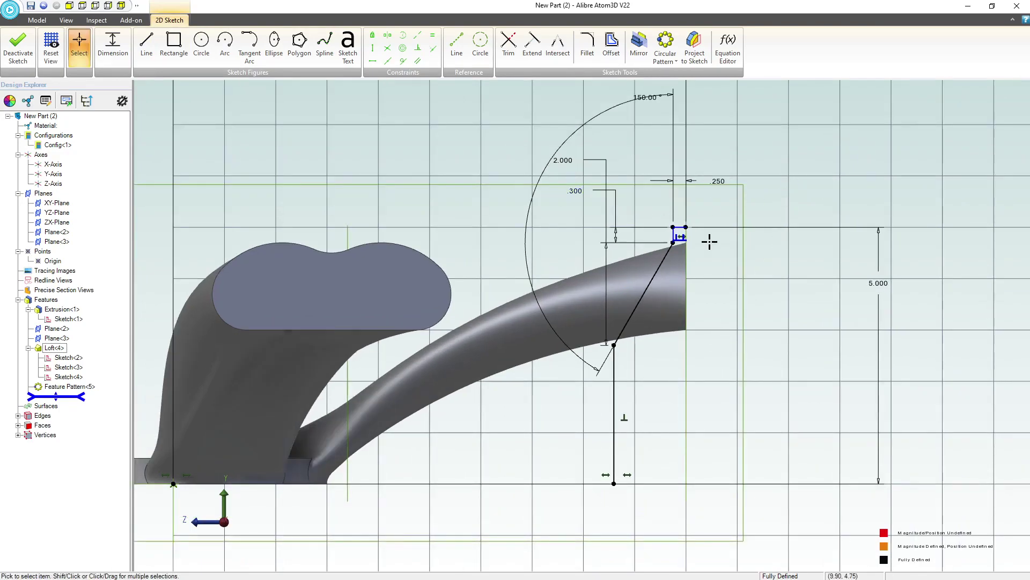
{"action": "left_click_drag", "start_coordinate": [761, 182], "coordinate": [574, 459]}
{"action": "left_click", "coordinate": [613, 41]}
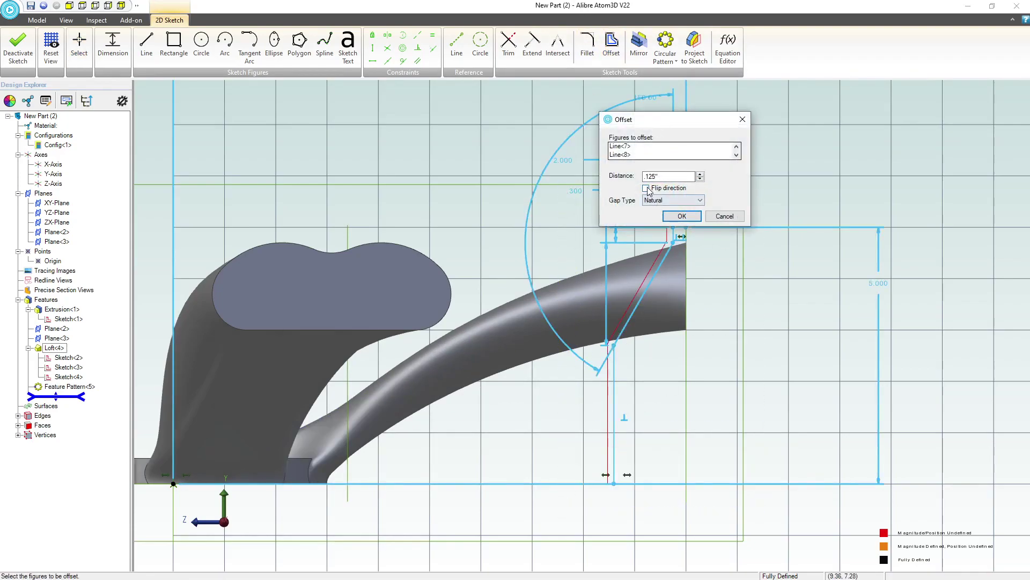
{"action": "left_click", "coordinate": [647, 189]}
{"action": "left_click", "coordinate": [683, 216]}
{"action": "right_click", "coordinate": [697, 242]}
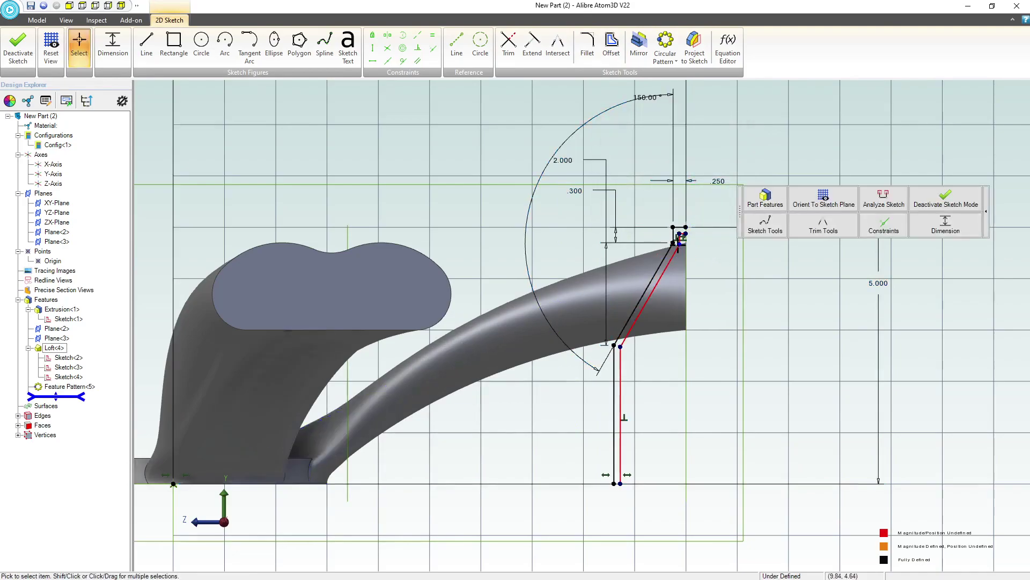
Step: Try moving the corner point between the offset chain's short vertical and diagonal lines
{"action": "scroll", "coordinate": [681, 244], "scroll_direction": "up", "scroll_amount": 3}
{"action": "left_click_drag", "start_coordinate": [682, 245], "coordinate": [690, 271]}
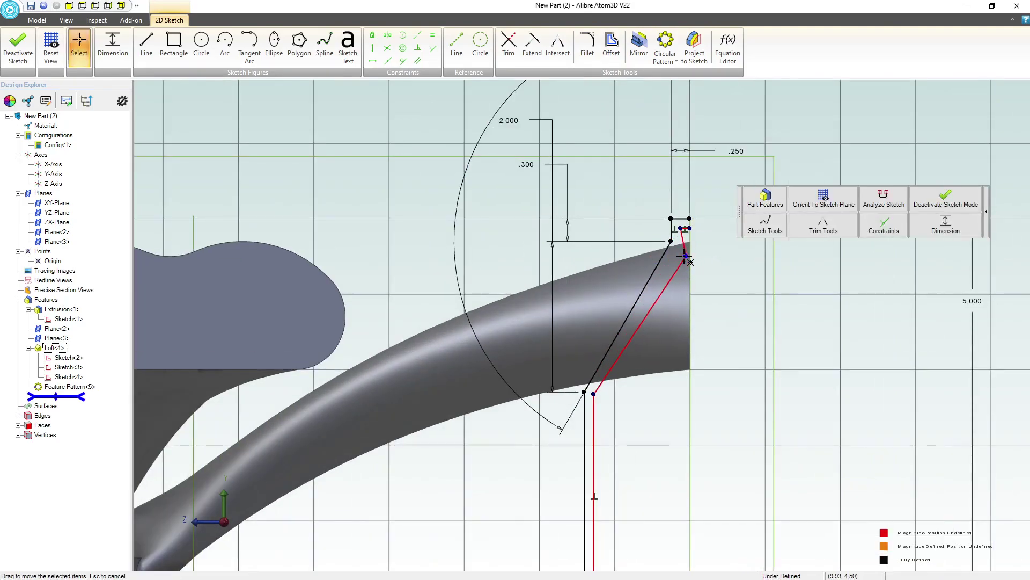
{"action": "scroll", "coordinate": [675, 251], "scroll_direction": "down", "scroll_amount": 4}
{"action": "scroll", "coordinate": [701, 224], "scroll_direction": "up", "scroll_amount": 7}
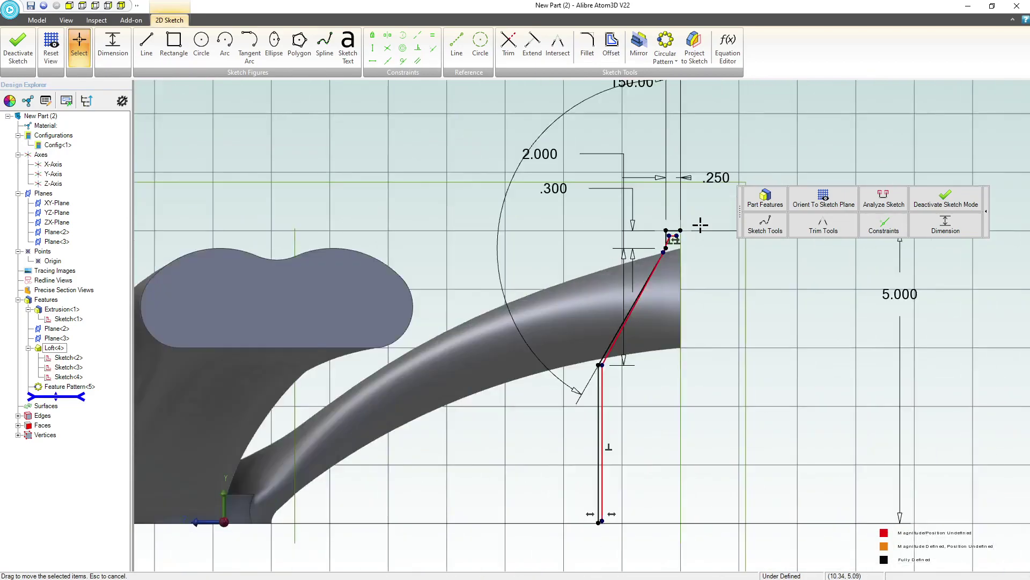
Step: Constrain the offset chain's top line to horizontal and its short upper line to vertical
{"action": "scroll", "coordinate": [569, 328], "scroll_direction": "up", "scroll_amount": 2}
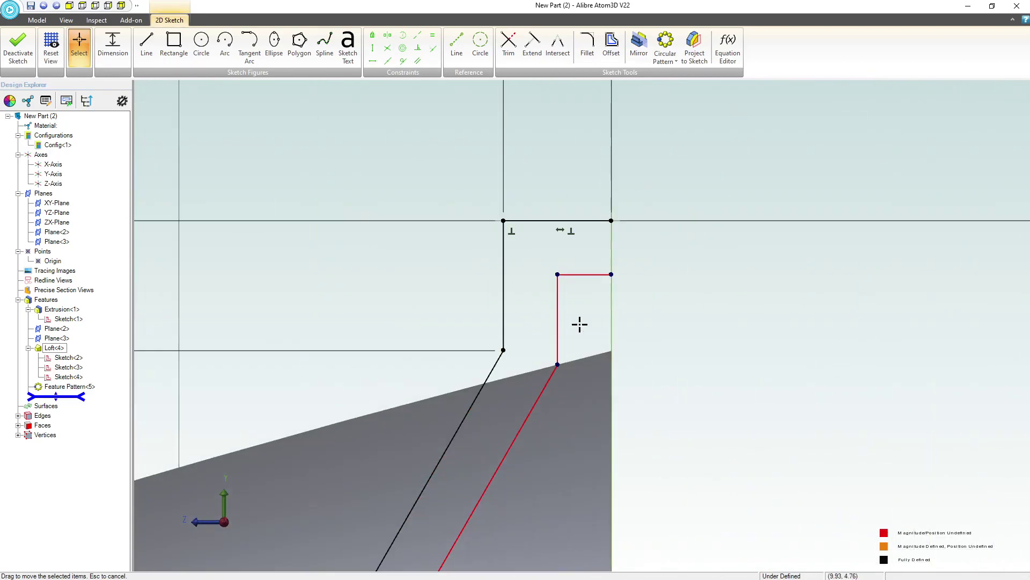
{"action": "left_click", "coordinate": [373, 61]}
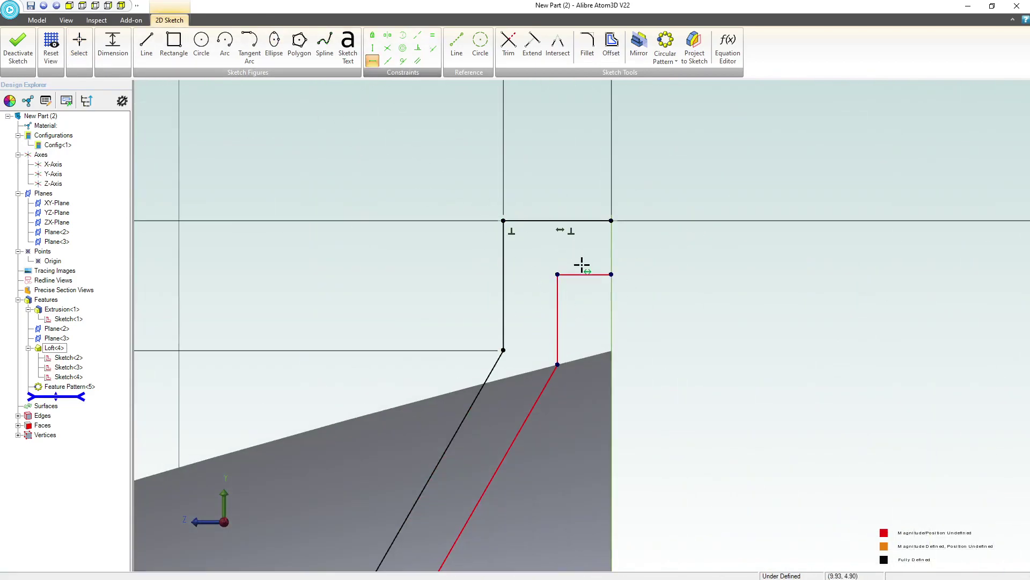
{"action": "left_click", "coordinate": [589, 274]}
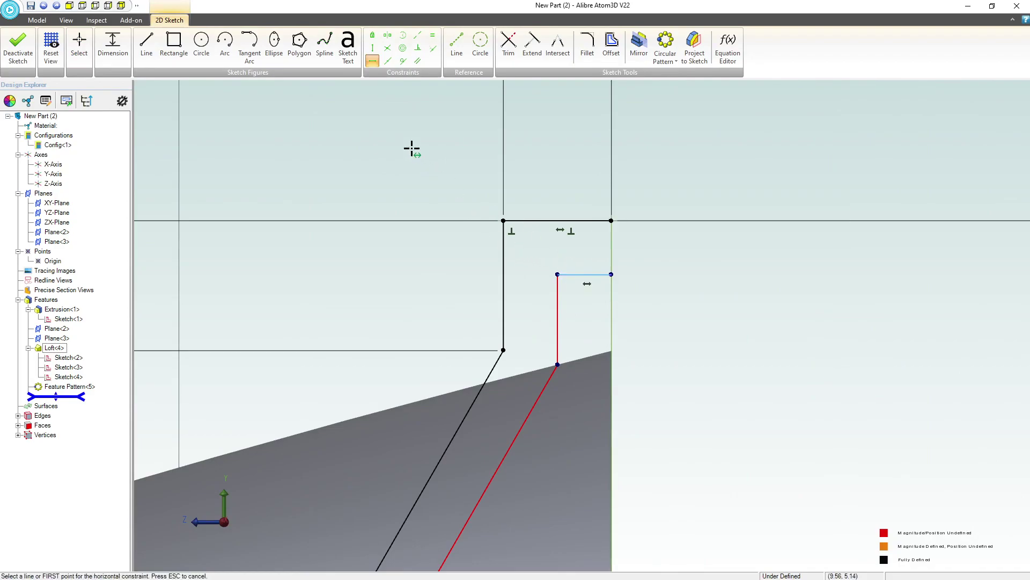
{"action": "left_click", "coordinate": [373, 49]}
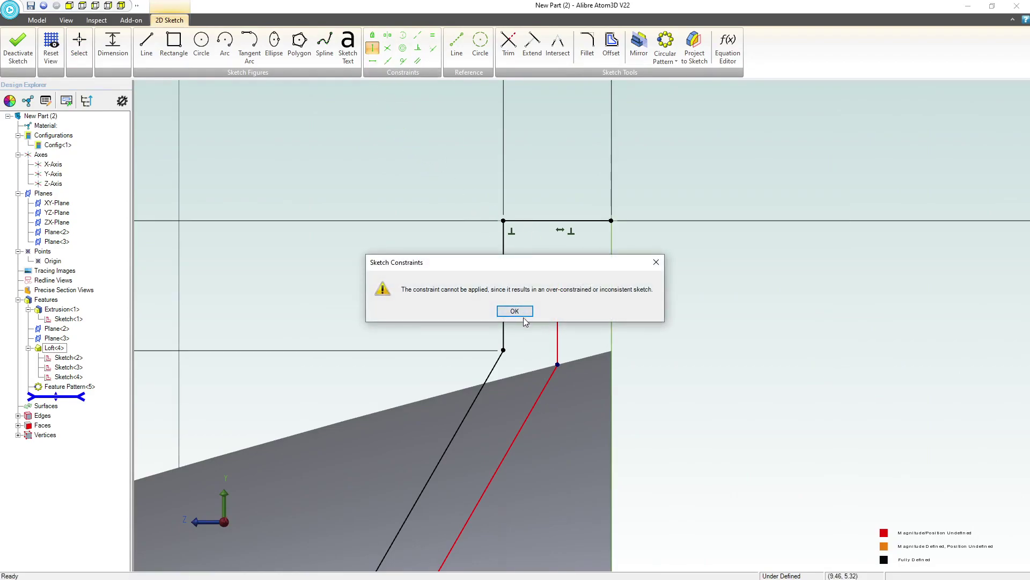
{"action": "left_click", "coordinate": [528, 315]}
{"action": "left_click", "coordinate": [557, 317]}
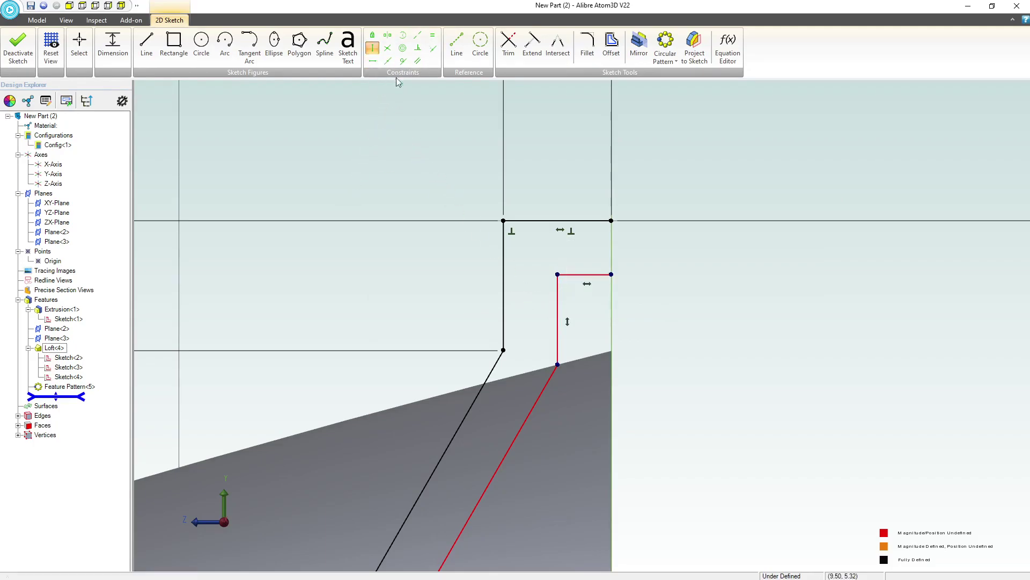
Step: Make the offset chain's diagonal line parallel to the original profile's diagonal line
{"action": "left_click", "coordinate": [417, 61]}
{"action": "left_click", "coordinate": [474, 405]}
{"action": "left_click", "coordinate": [525, 420]}
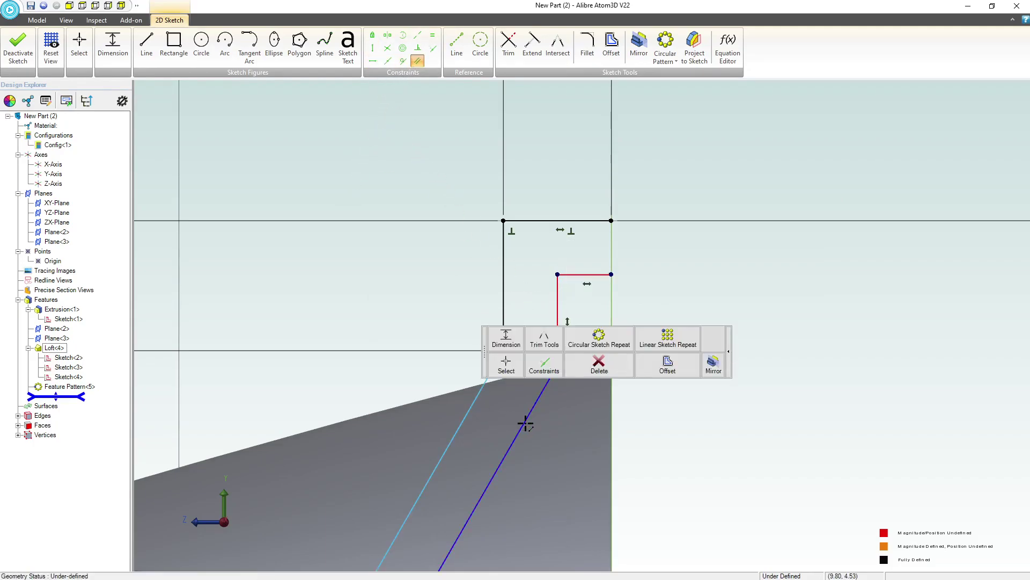
{"action": "scroll", "coordinate": [403, 266], "scroll_direction": "down", "scroll_amount": 1}
{"action": "scroll", "coordinate": [403, 266], "scroll_direction": "down", "scroll_amount": 2}
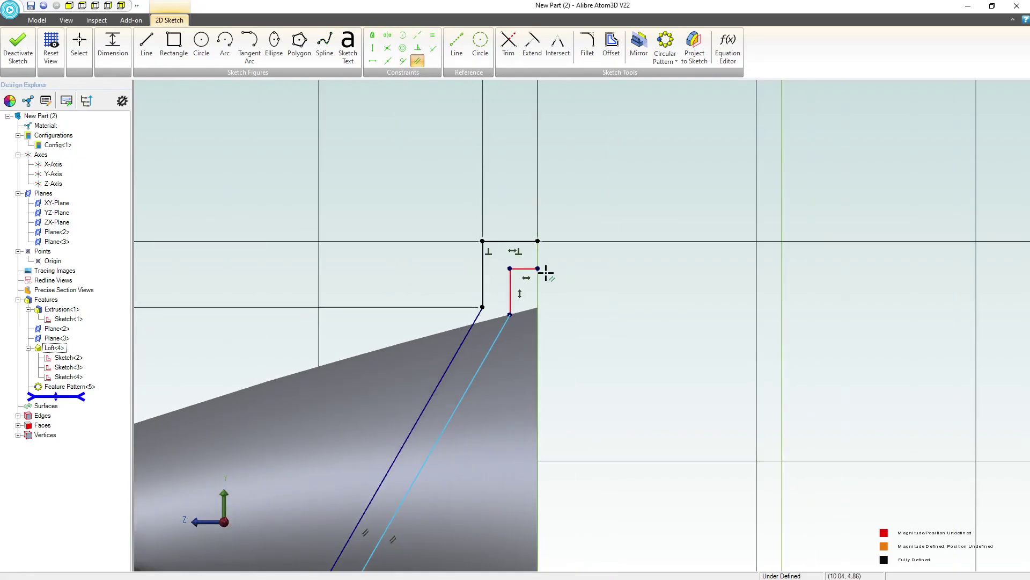
{"action": "scroll", "coordinate": [531, 276], "scroll_direction": "up", "scroll_amount": 3}
{"action": "key", "text": "Escape"}
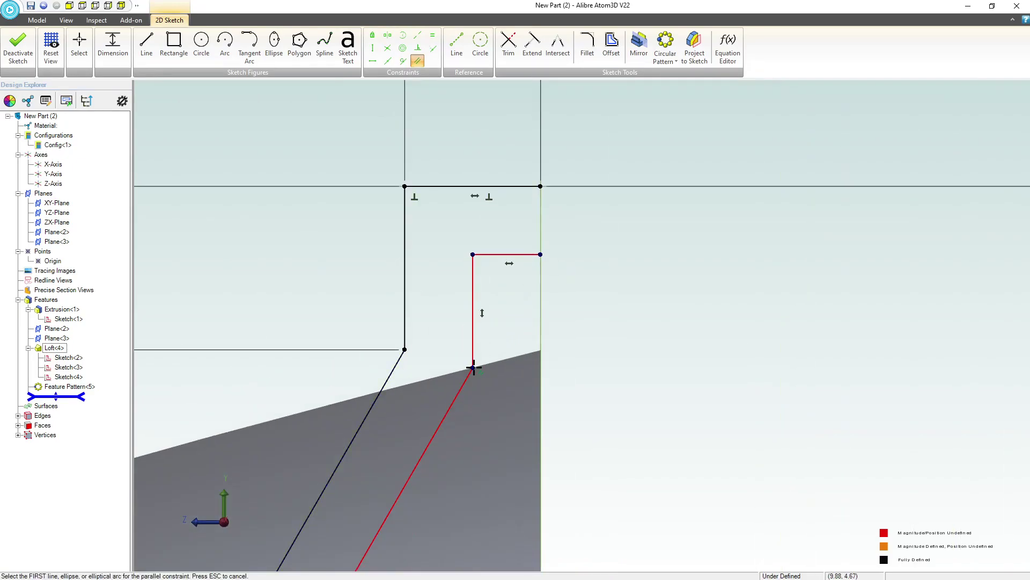
{"action": "key", "text": "Escape"}
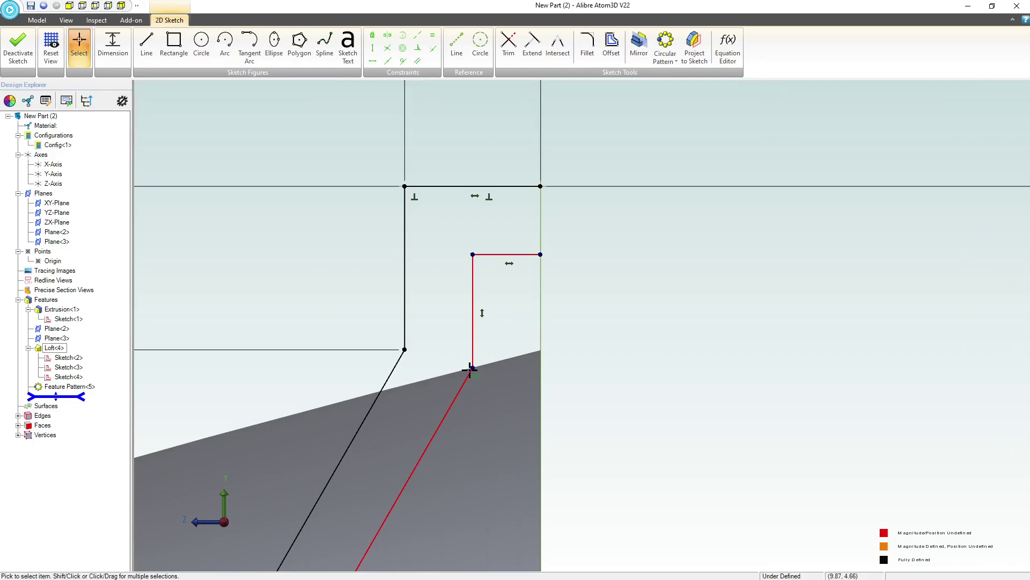
Step: Constrain the offset chain's long lower line to vertical
{"action": "mouse_move", "coordinate": [473, 368]}
{"action": "left_mouse_down"}
{"action": "mouse_move", "coordinate": [477, 342]}
{"action": "mouse_move", "coordinate": [451, 311]}
{"action": "mouse_move", "coordinate": [462, 387]}
{"action": "mouse_move", "coordinate": [448, 345]}
{"action": "mouse_move", "coordinate": [451, 369]}
{"action": "left_mouse_up"}
{"action": "scroll", "coordinate": [405, 291], "scroll_direction": "down", "scroll_amount": 5}
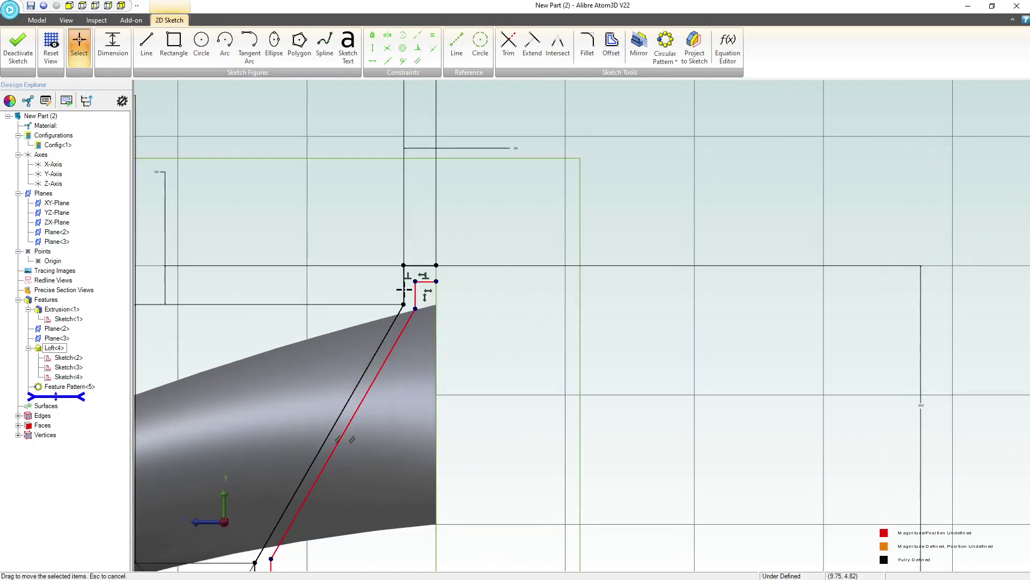
{"action": "scroll", "coordinate": [305, 516], "scroll_direction": "up", "scroll_amount": 5}
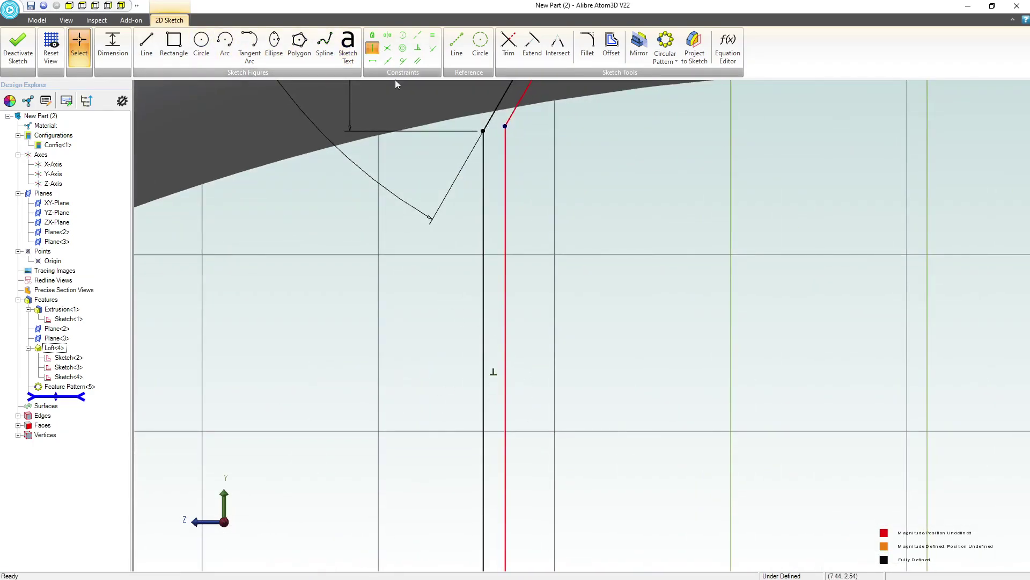
{"action": "left_click", "coordinate": [372, 47]}
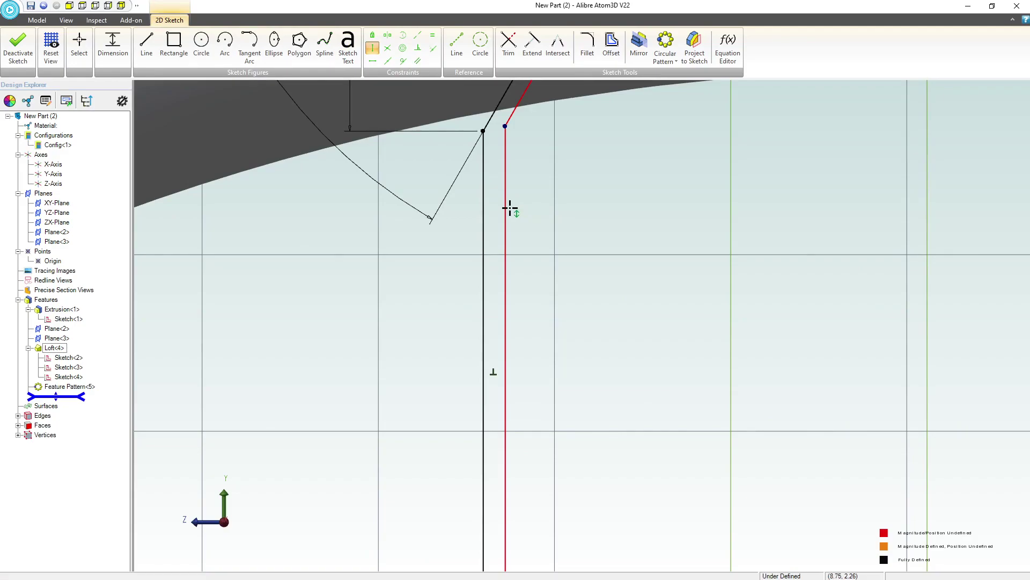
{"action": "left_click", "coordinate": [507, 227]}
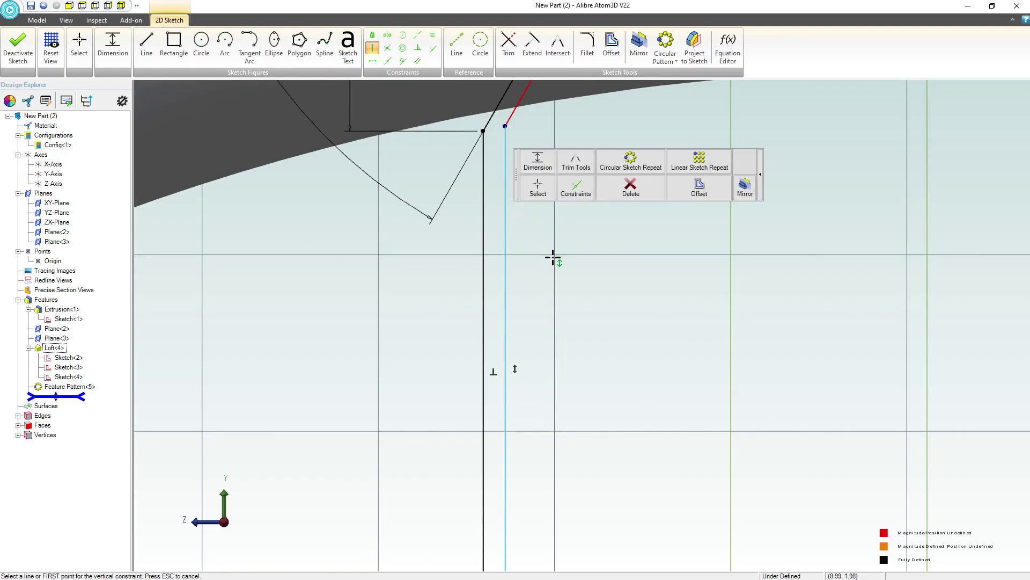
{"action": "scroll", "coordinate": [552, 257], "scroll_direction": "down", "scroll_amount": 2}
{"action": "key", "text": "Escape"}
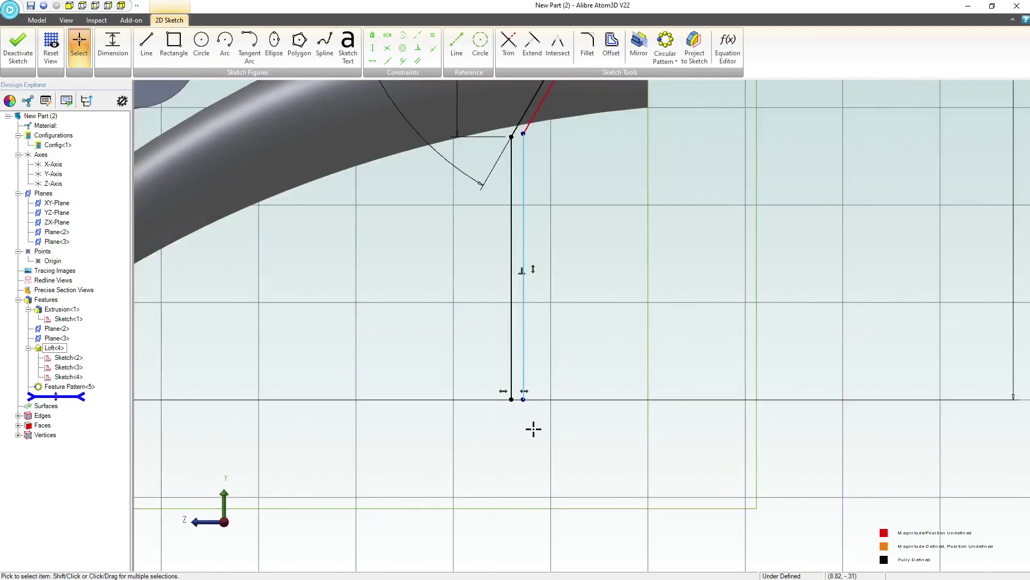
Step: Dimension the gap between the bottom endpoints of the original and offset profile's long vertical lines as .125"
{"action": "scroll", "coordinate": [533, 430], "scroll_direction": "up", "scroll_amount": 2}
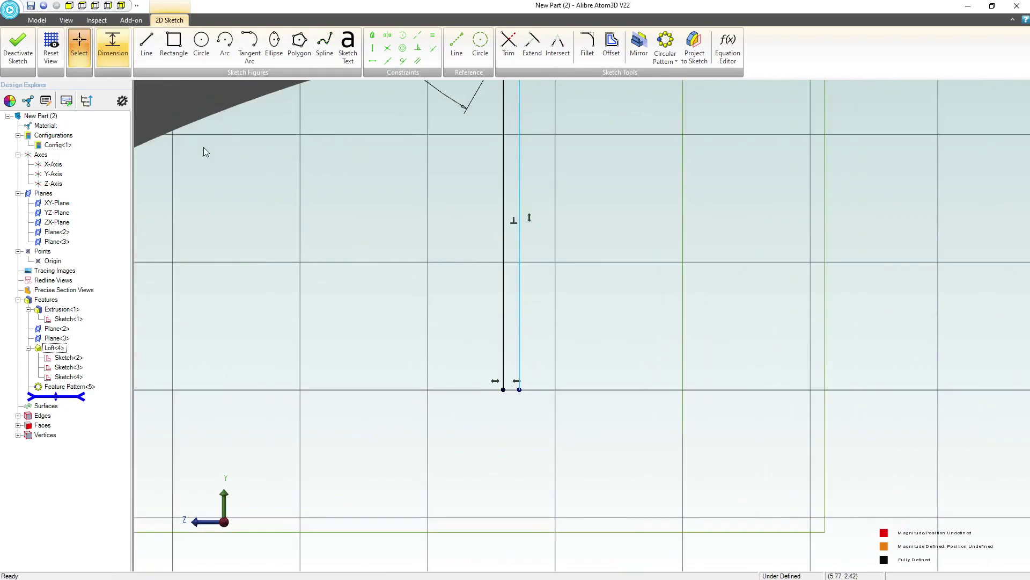
{"action": "left_click", "coordinate": [113, 46]}
{"action": "scroll", "coordinate": [463, 377], "scroll_direction": "up", "scroll_amount": 1}
{"action": "scroll", "coordinate": [438, 425], "scroll_direction": "up", "scroll_amount": 3}
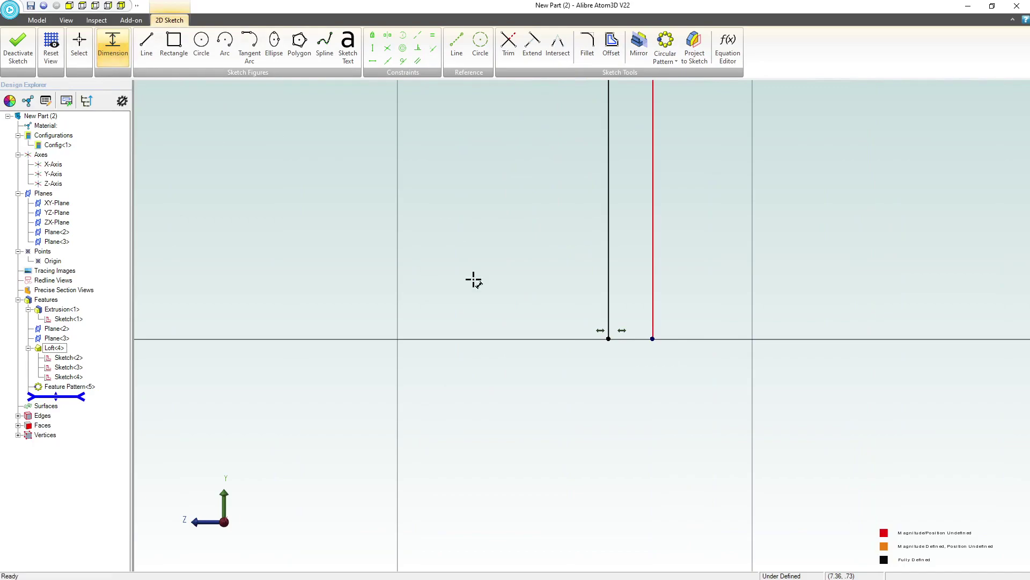
{"action": "left_click", "coordinate": [608, 339]}
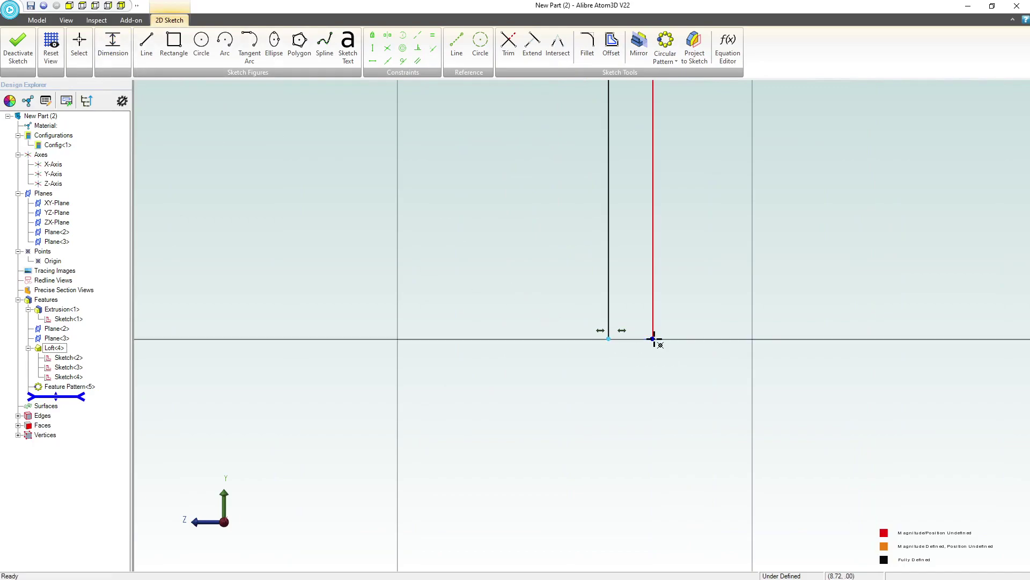
{"action": "left_click", "coordinate": [635, 378]}
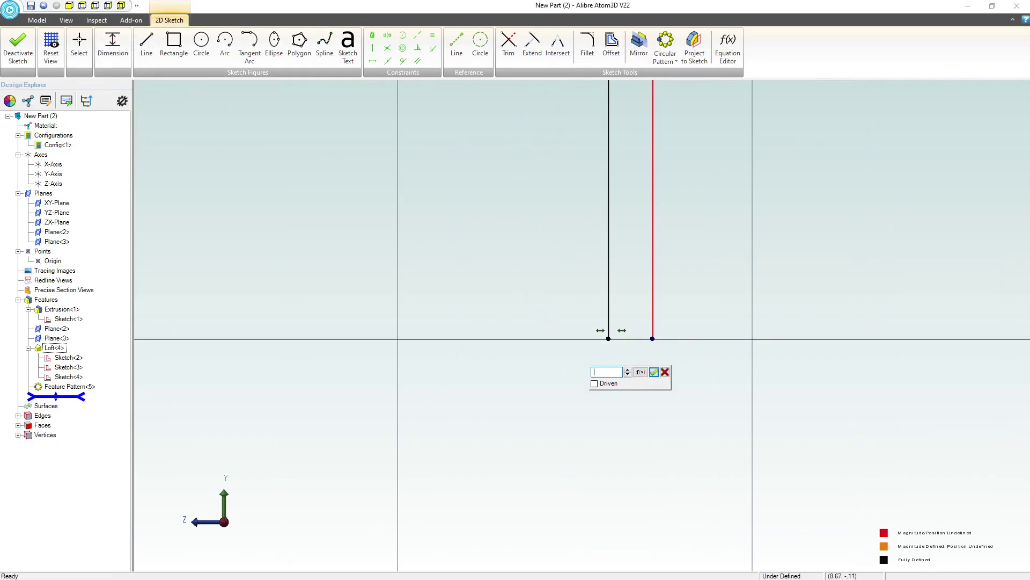
{"action": "type", "text": ".125"}
{"action": "key", "text": "Return"}
{"action": "scroll", "coordinate": [636, 370], "scroll_direction": "down", "scroll_amount": 5}
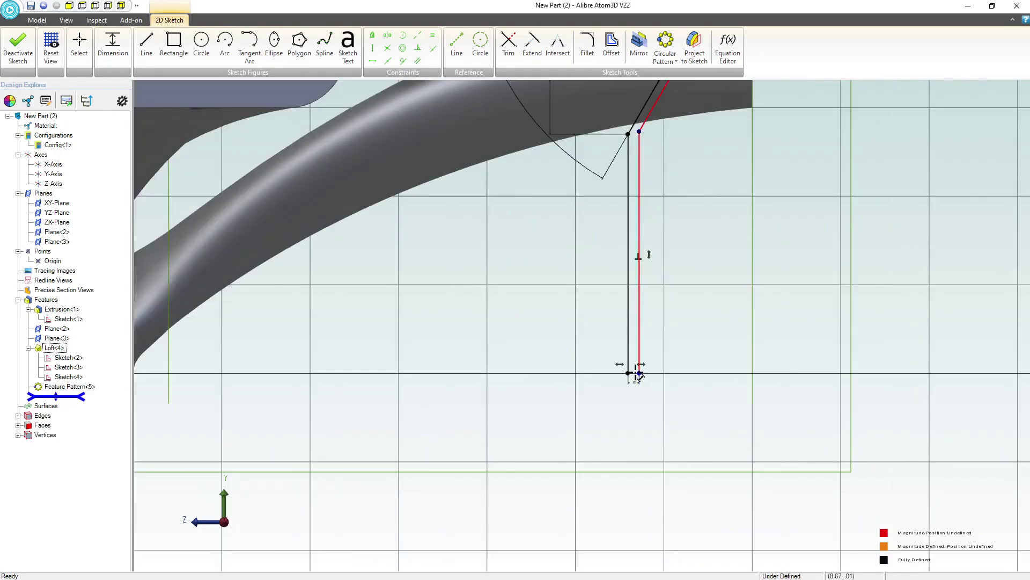
Step: Dimension the vertical gap between the outer endpoints of the original and offset top lines as .125"
{"action": "scroll", "coordinate": [672, 245], "scroll_direction": "down", "scroll_amount": 2}
{"action": "scroll", "coordinate": [683, 175], "scroll_direction": "up", "scroll_amount": 4}
{"action": "scroll", "coordinate": [715, 48], "scroll_direction": "up", "scroll_amount": 1}
{"action": "scroll", "coordinate": [718, 129], "scroll_direction": "up", "scroll_amount": 6}
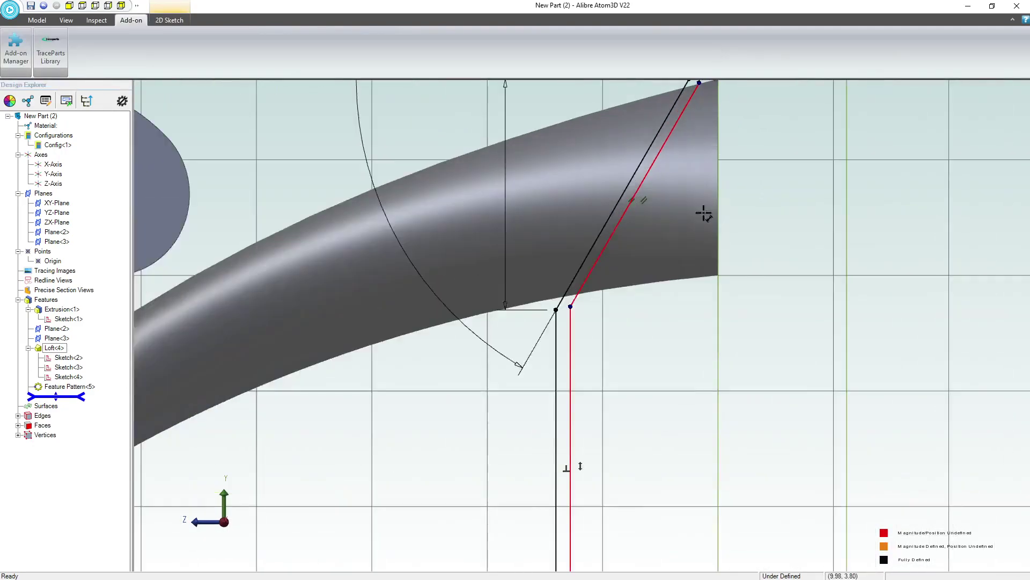
{"action": "scroll", "coordinate": [579, 447], "scroll_direction": "down", "scroll_amount": 4}
{"action": "scroll", "coordinate": [694, 177], "scroll_direction": "up", "scroll_amount": 3}
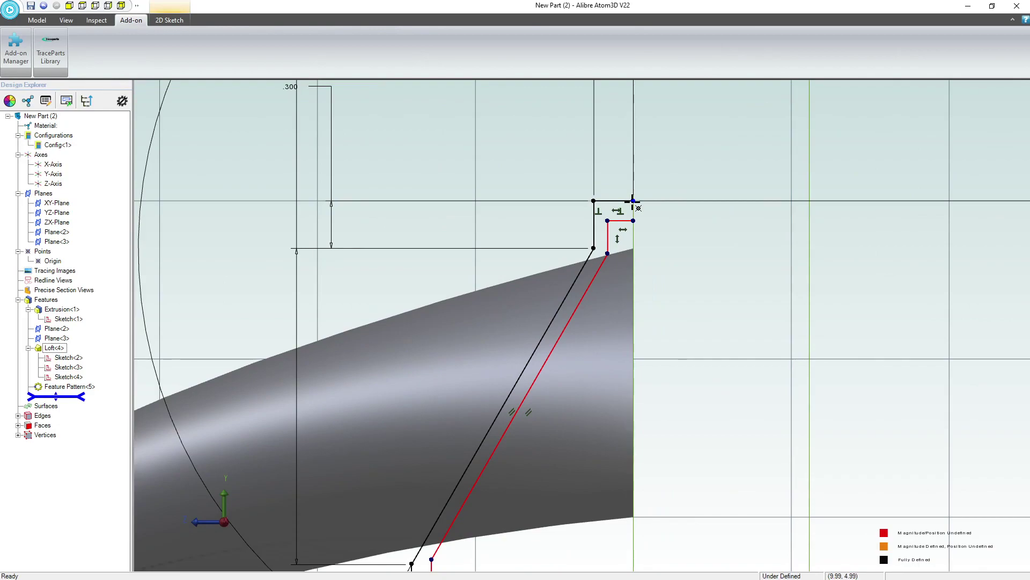
{"action": "left_click", "coordinate": [636, 220]}
{"action": "left_click", "coordinate": [669, 214]}
{"action": "type", "text": ".125"}
{"action": "key", "text": "Return"}
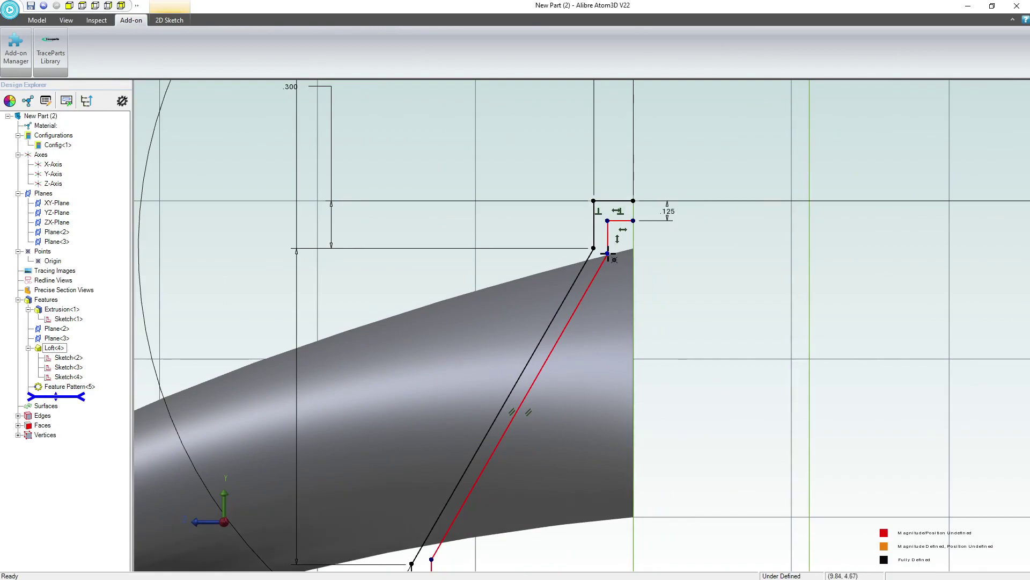
Step: Dimension the horizontal gap between the upper corner points of the original and offset profiles as .125"
{"action": "left_click", "coordinate": [593, 199]}
{"action": "left_click", "coordinate": [608, 165]}
{"action": "left_click", "coordinate": [643, 158]}
{"action": "left_click", "coordinate": [608, 228]}
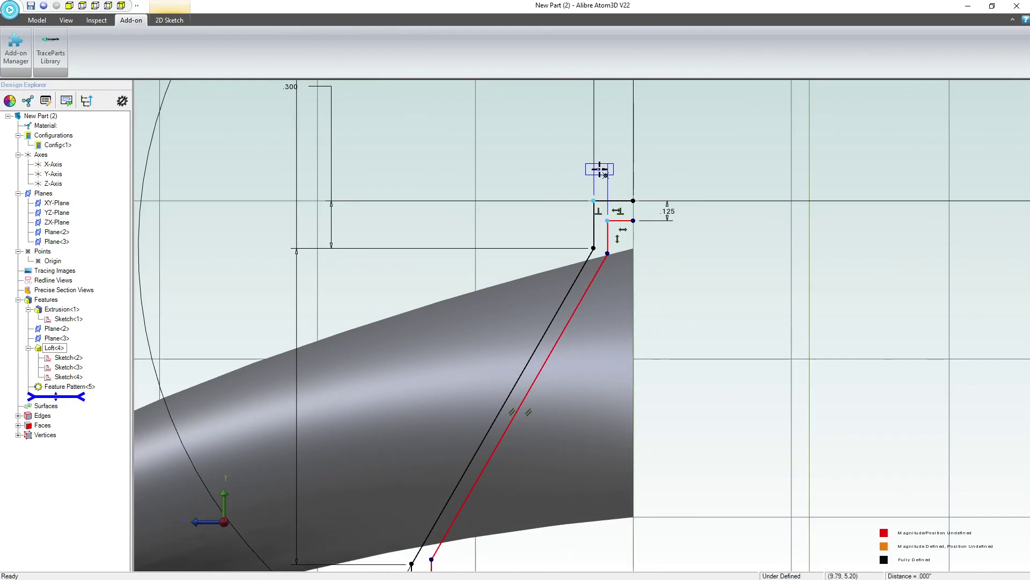
{"action": "type", "text": ".125"}
{"action": "key", "text": "Return"}
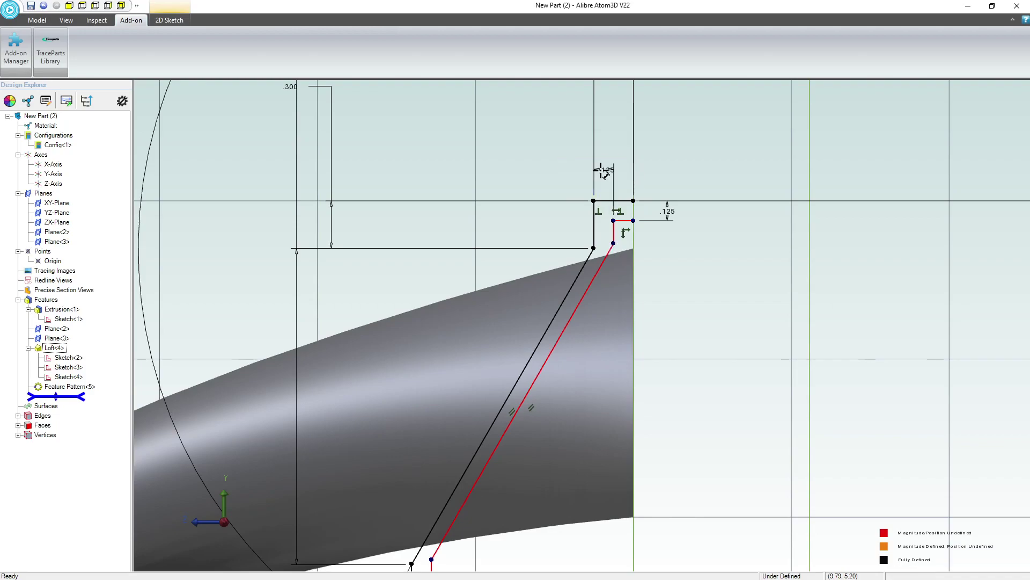
Step: Dimension the gap between the original and offset diagonal lines as .125"
{"action": "left_click", "coordinate": [586, 264]}
{"action": "left_click", "coordinate": [630, 334]}
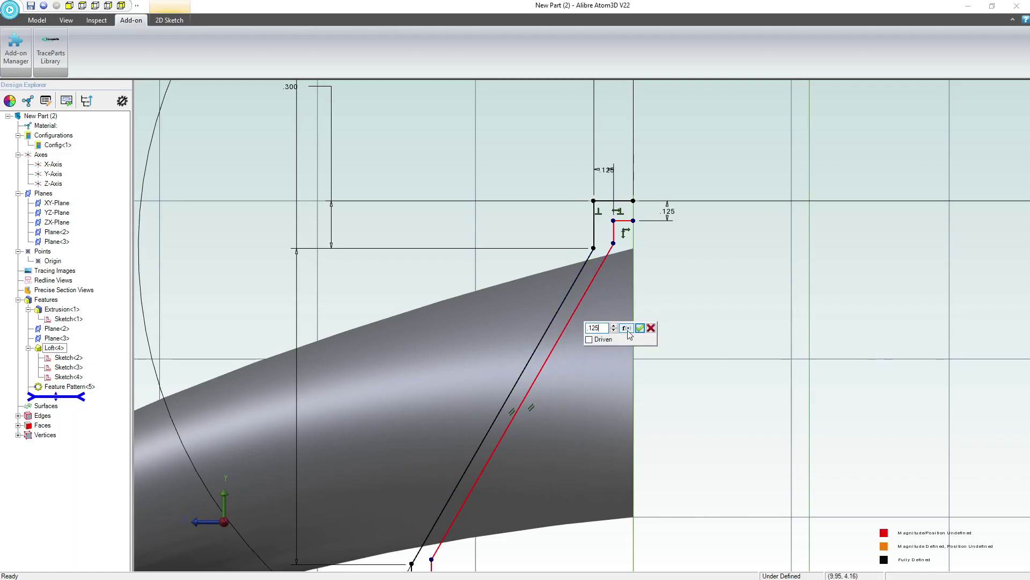
Step: Set the spacing between the two slanted parallel lines of the rim profile to .125
{"action": "key", "text": "Return"}
{"action": "scroll", "coordinate": [692, 216], "scroll_direction": "down", "scroll_amount": 1}
{"action": "scroll", "coordinate": [684, 215], "scroll_direction": "up", "scroll_amount": 1}
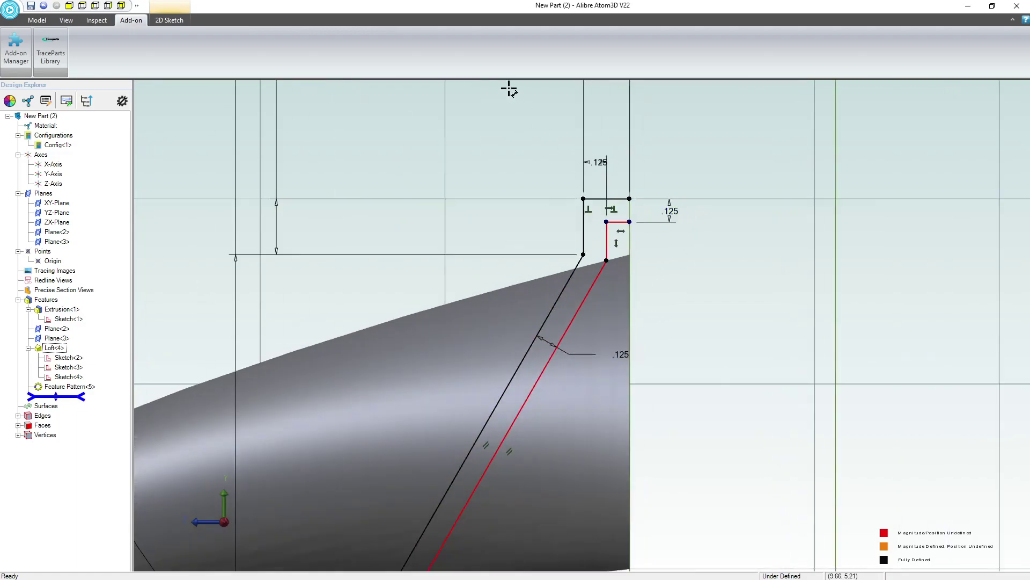
Step: Draw a short vertical line joining the open outer endpoints at the upper lip of the rim profile
{"action": "left_click", "coordinate": [155, 21]}
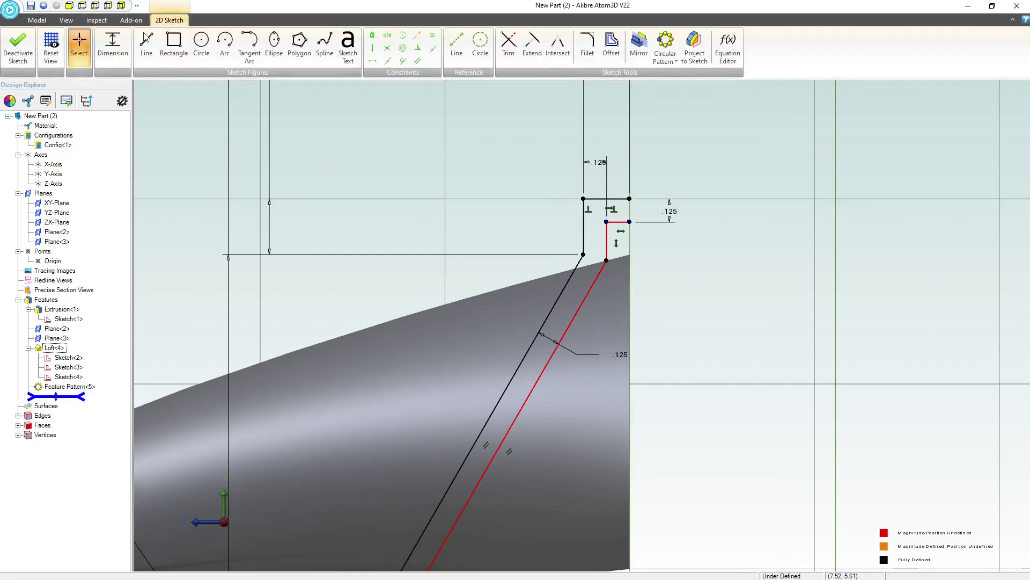
{"action": "left_click", "coordinate": [146, 46]}
{"action": "left_click", "coordinate": [629, 199]}
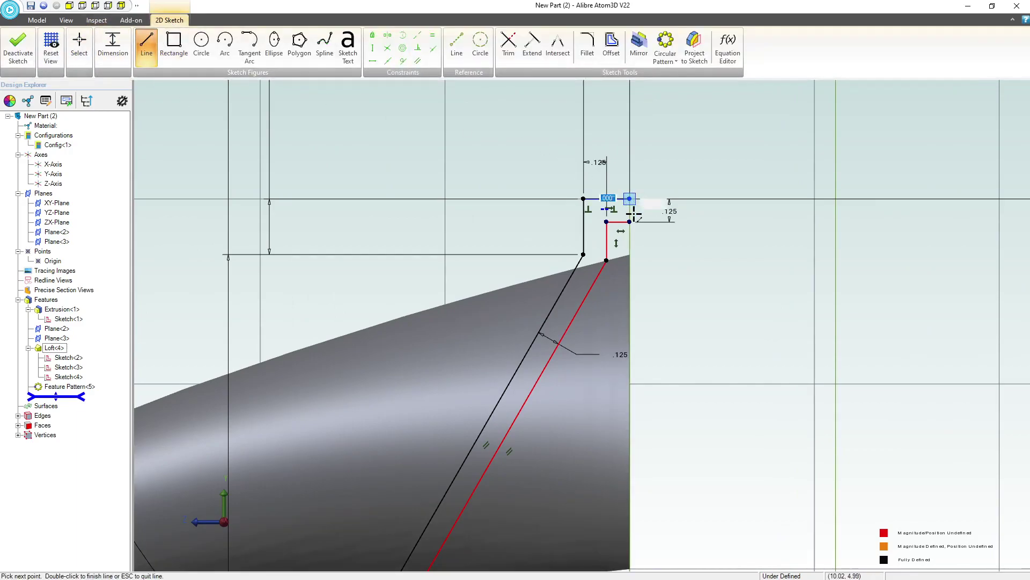
{"action": "left_click", "coordinate": [629, 222]}
{"action": "key", "text": "Escape"}
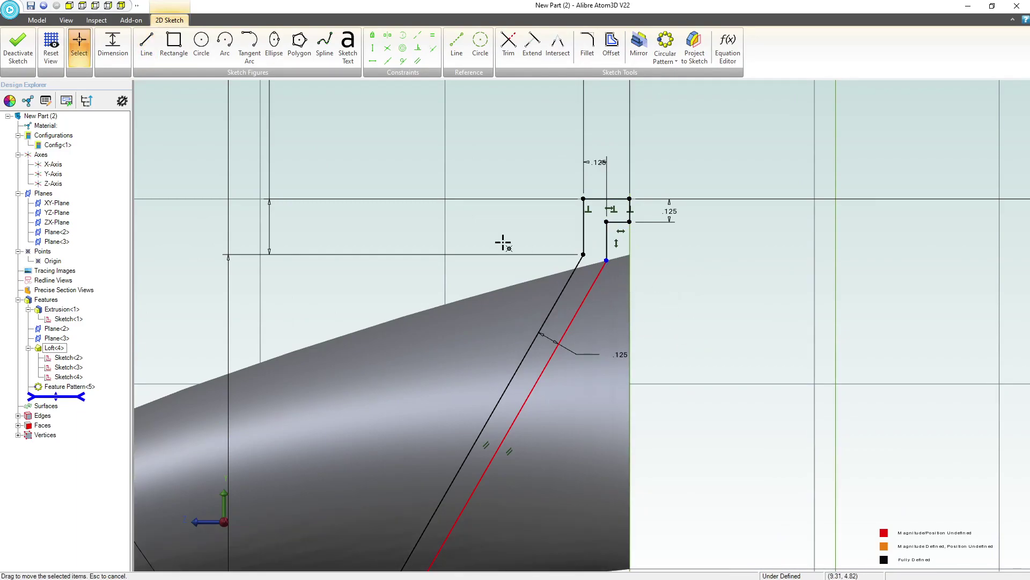
Step: Try to align the two corner points at the lower ends of the slanted lines with a horizontal constraint
{"action": "scroll", "coordinate": [598, 148], "scroll_direction": "down", "scroll_amount": 5}
{"action": "scroll", "coordinate": [480, 359], "scroll_direction": "up", "scroll_amount": 5}
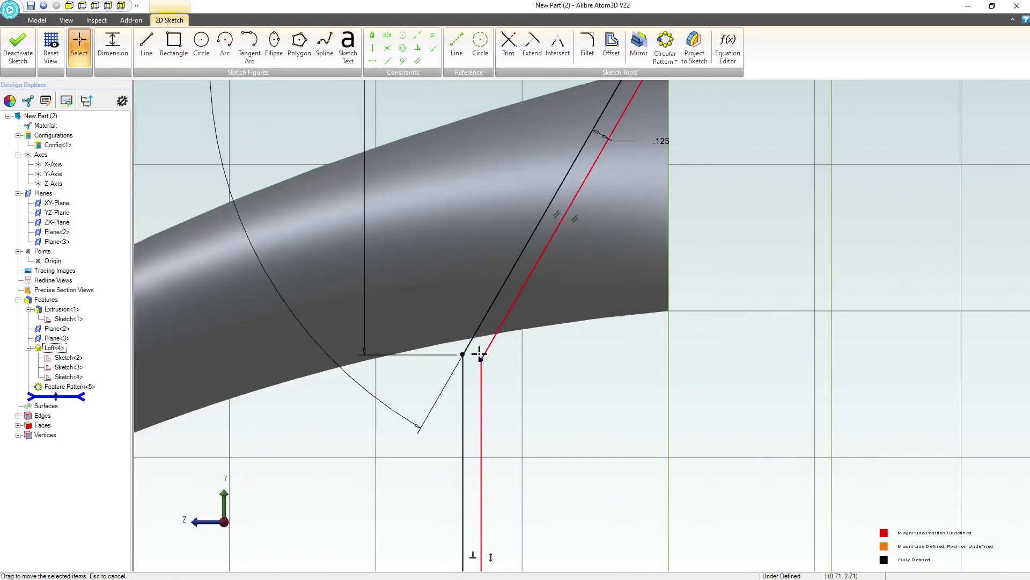
{"action": "left_click", "coordinate": [480, 359]}
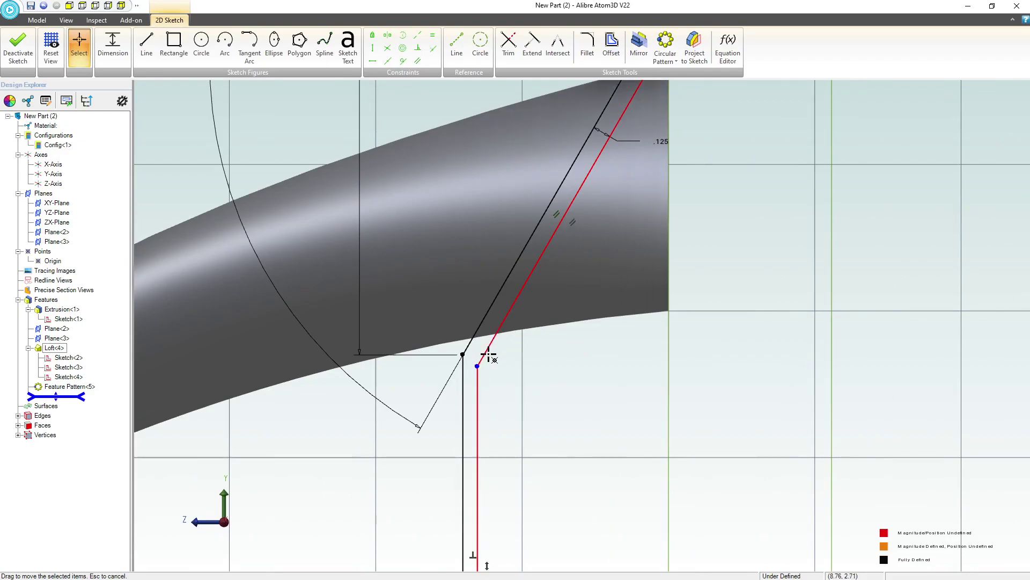
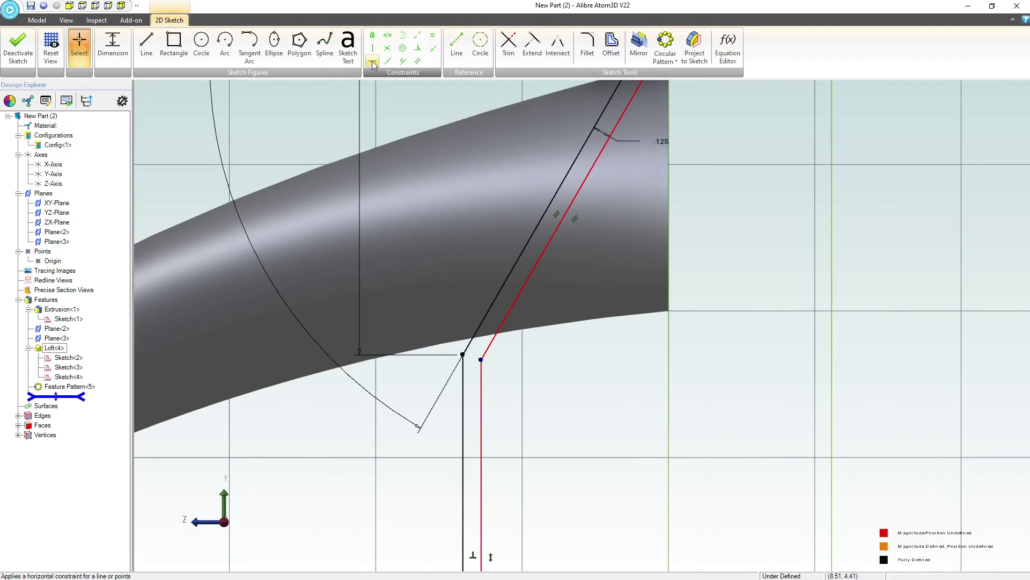
{"action": "left_click", "coordinate": [481, 359]}
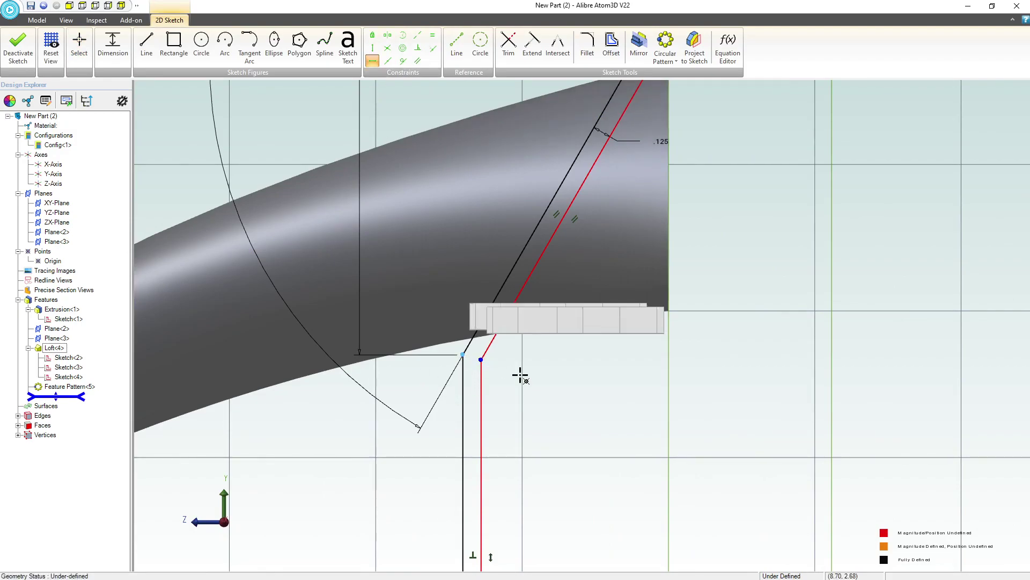
{"action": "left_click", "coordinate": [464, 355]}
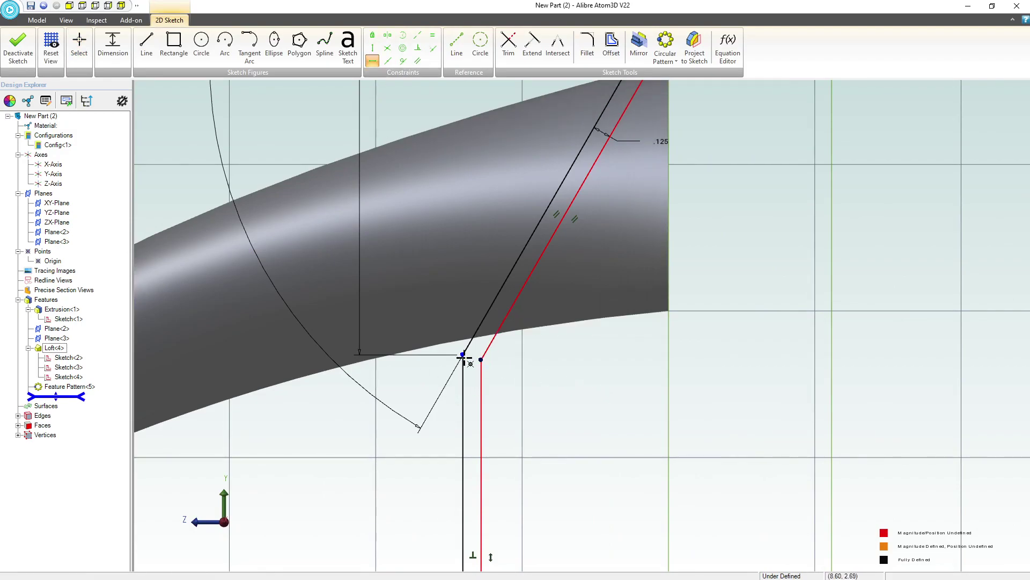
{"action": "left_click", "coordinate": [482, 360]}
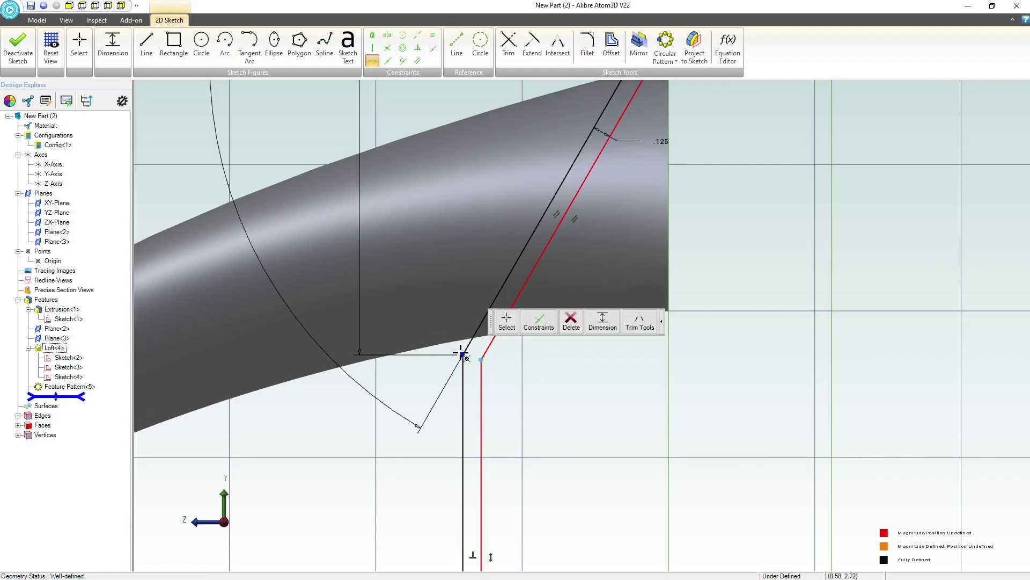
{"action": "left_click", "coordinate": [463, 353]}
{"action": "key", "text": "Escape"}
Step: Apply a horizontal constraint between the bottom endpoints of the two vertical profile lines
{"action": "scroll", "coordinate": [431, 305], "scroll_direction": "down", "scroll_amount": 2}
{"action": "scroll", "coordinate": [431, 309], "scroll_direction": "down", "scroll_amount": 3}
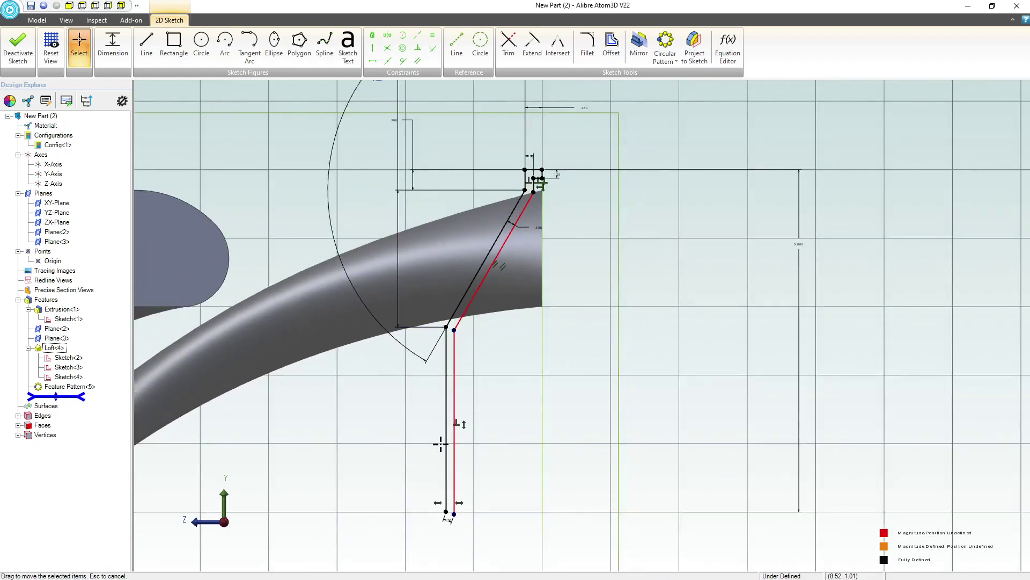
{"action": "scroll", "coordinate": [455, 518], "scroll_direction": "up", "scroll_amount": 2}
{"action": "scroll", "coordinate": [455, 519], "scroll_direction": "up", "scroll_amount": 3}
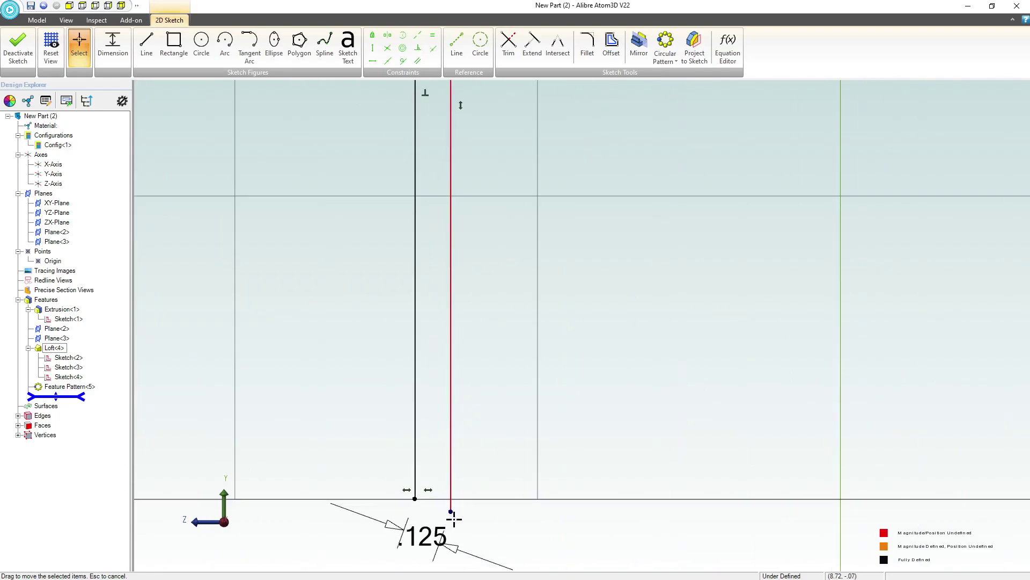
{"action": "left_click", "coordinate": [369, 64]}
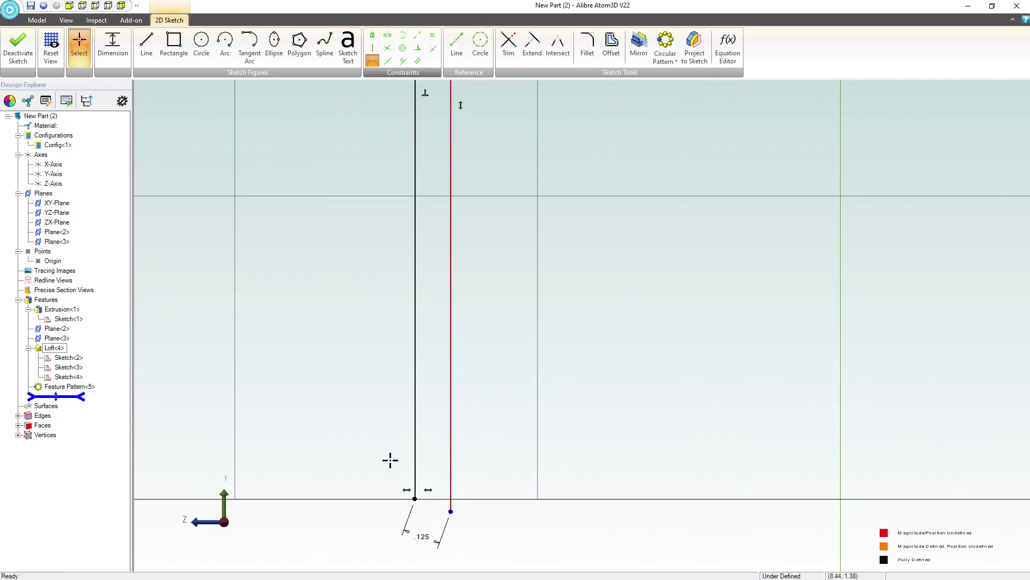
{"action": "left_click", "coordinate": [415, 499]}
{"action": "left_click", "coordinate": [451, 510]}
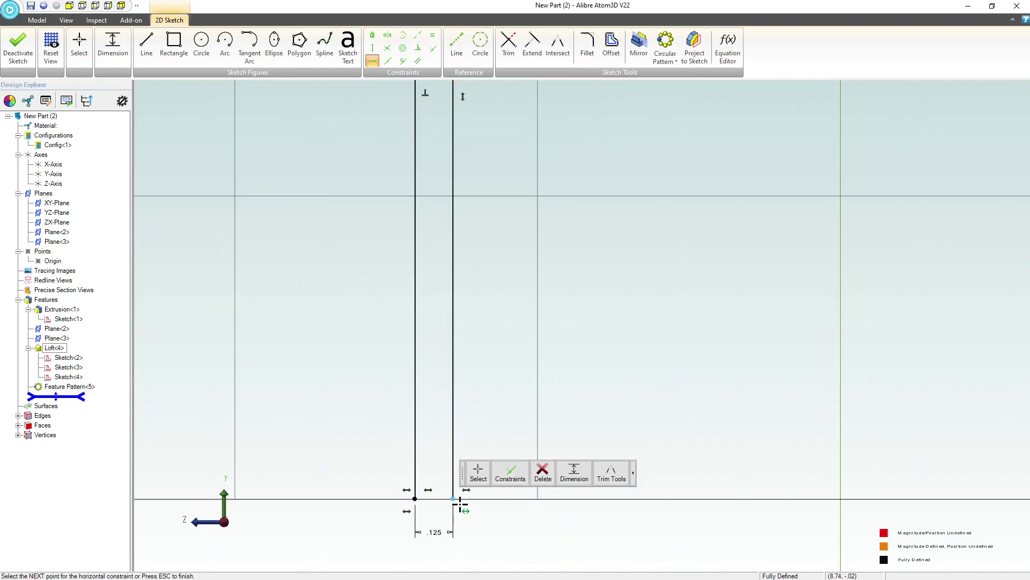
{"action": "scroll", "coordinate": [460, 505], "scroll_direction": "down", "scroll_amount": 5}
{"action": "scroll", "coordinate": [451, 499], "scroll_direction": "up", "scroll_amount": 1}
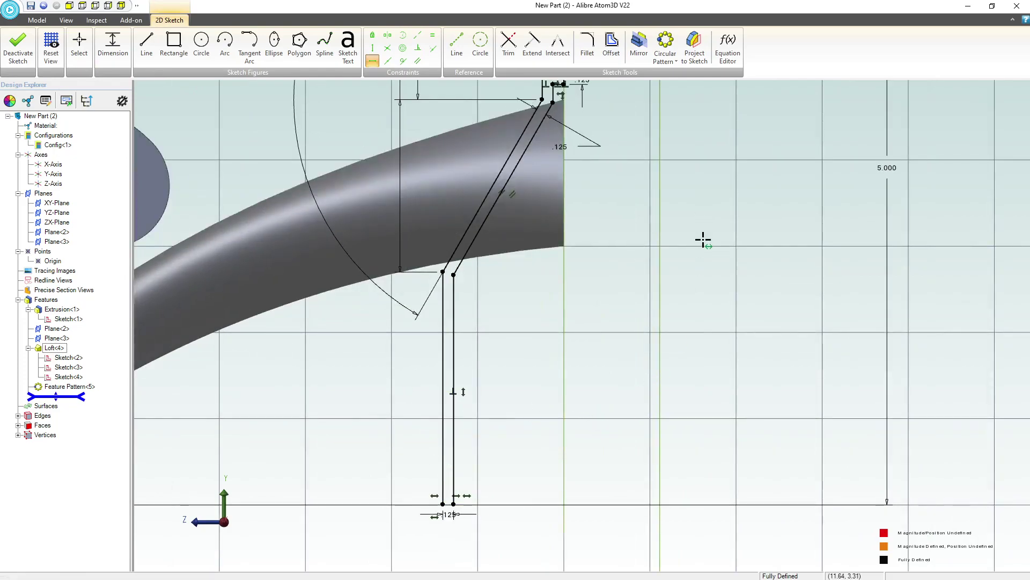
{"action": "scroll", "coordinate": [704, 231], "scroll_direction": "down", "scroll_amount": 2}
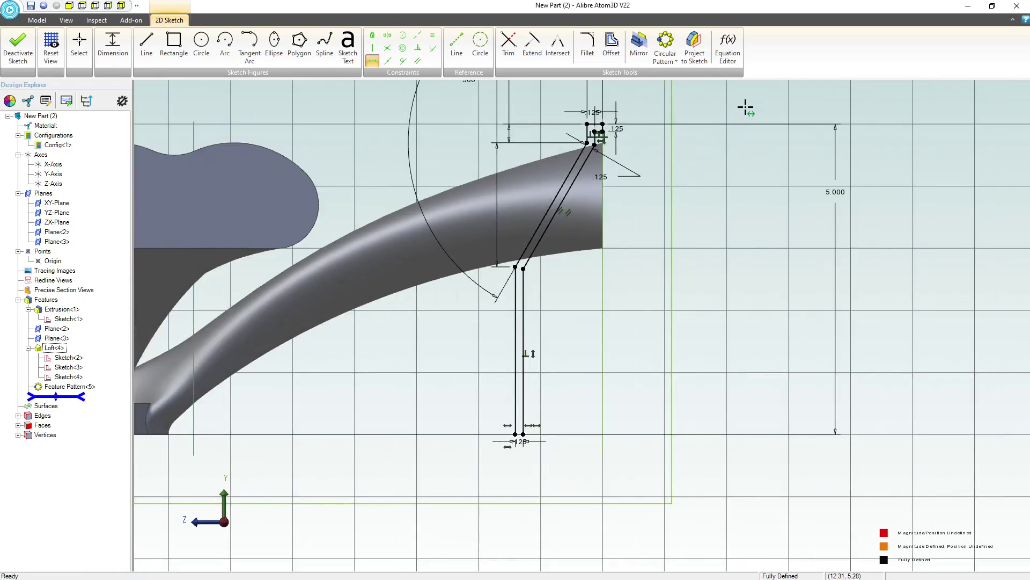
{"action": "key", "text": "Escape"}
Step: Mirror all rim profile figures about the Z-Axis and finish the sketch
{"action": "scroll", "coordinate": [716, 240], "scroll_direction": "down", "scroll_amount": 3}
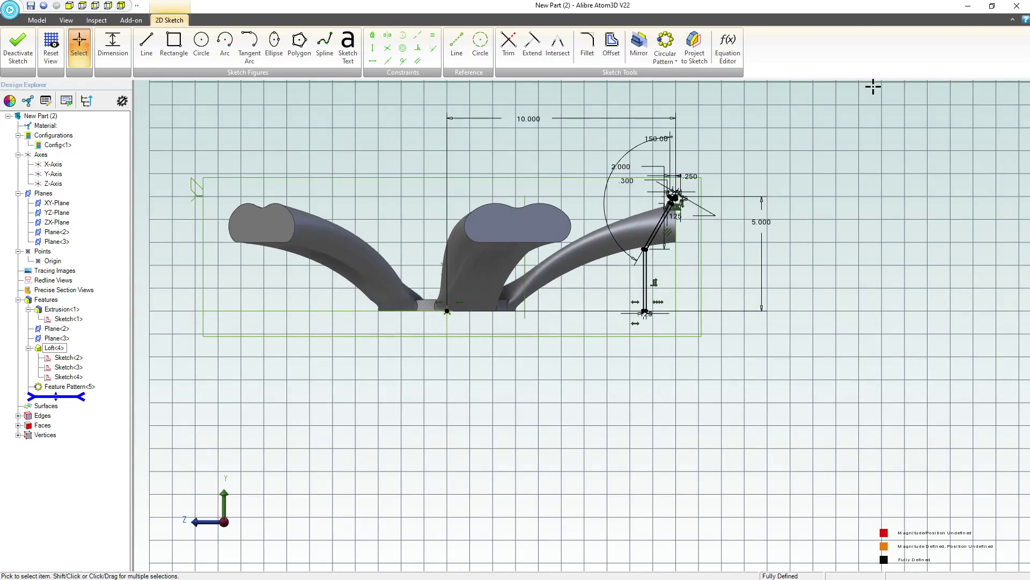
{"action": "left_click_drag", "start_coordinate": [874, 86], "coordinate": [411, 443]}
{"action": "scroll", "coordinate": [612, 263], "scroll_direction": "up", "scroll_amount": 2}
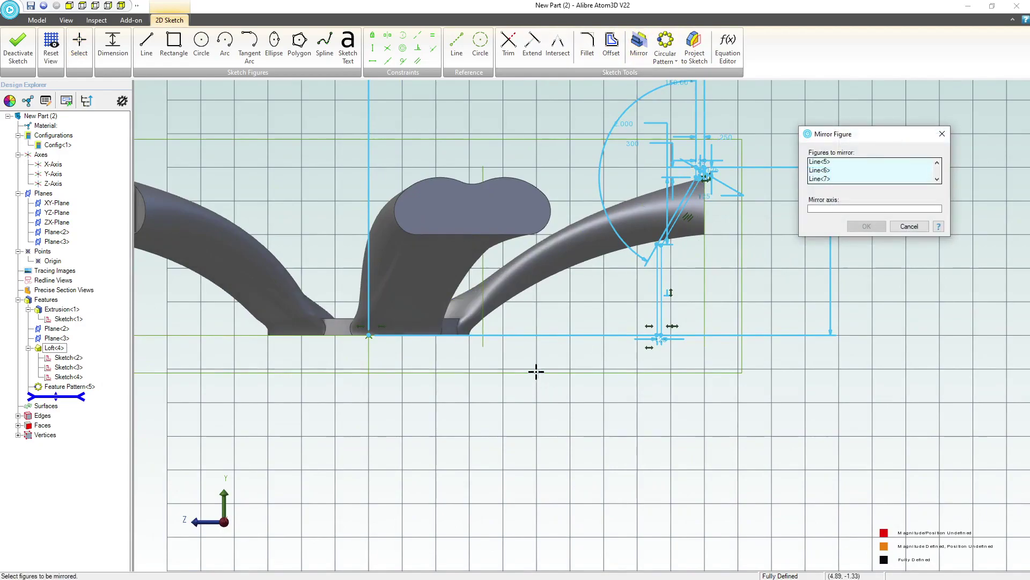
{"action": "left_click", "coordinate": [856, 209]}
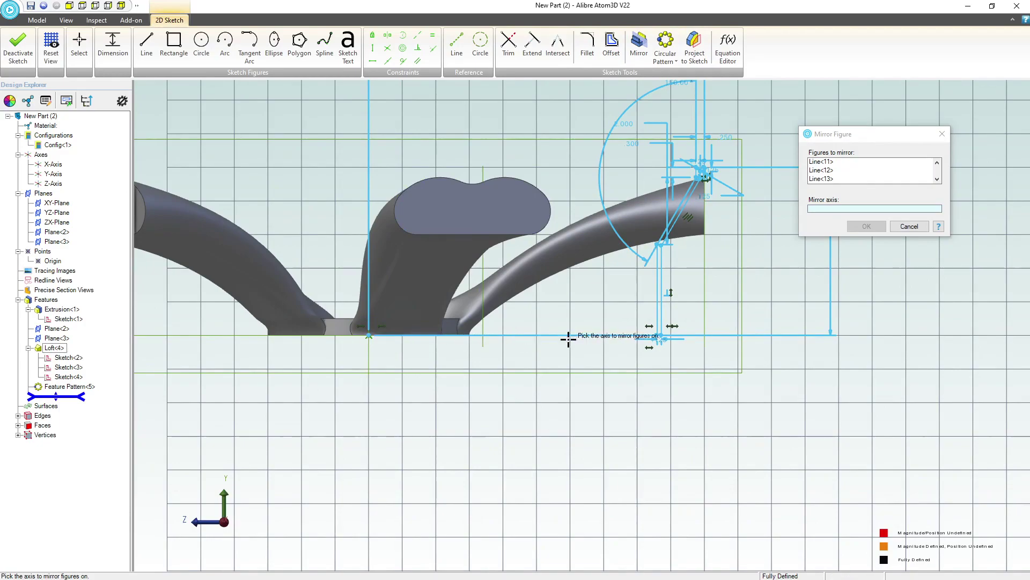
{"action": "left_click", "coordinate": [819, 211]}
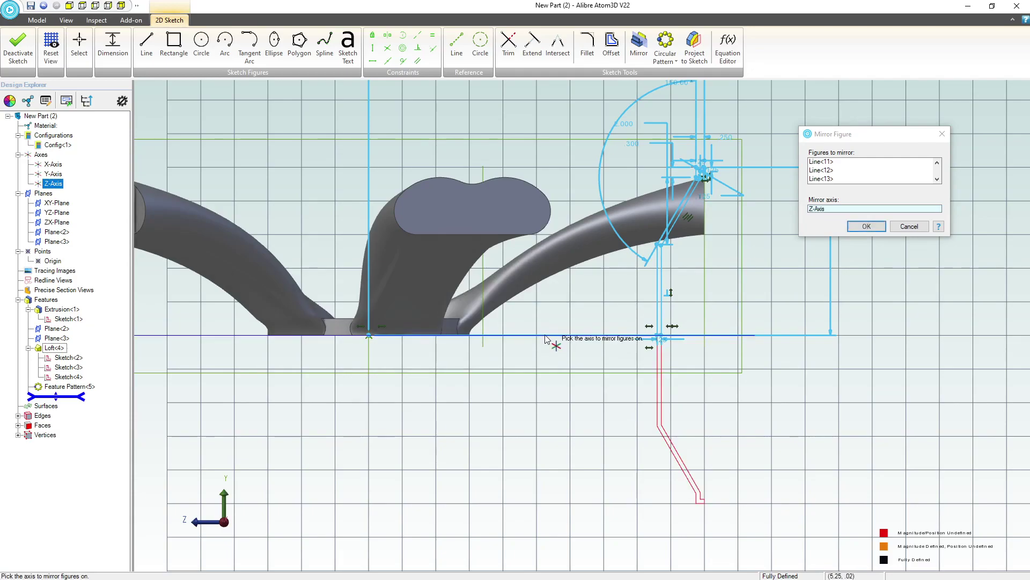
{"action": "left_click", "coordinate": [866, 226]}
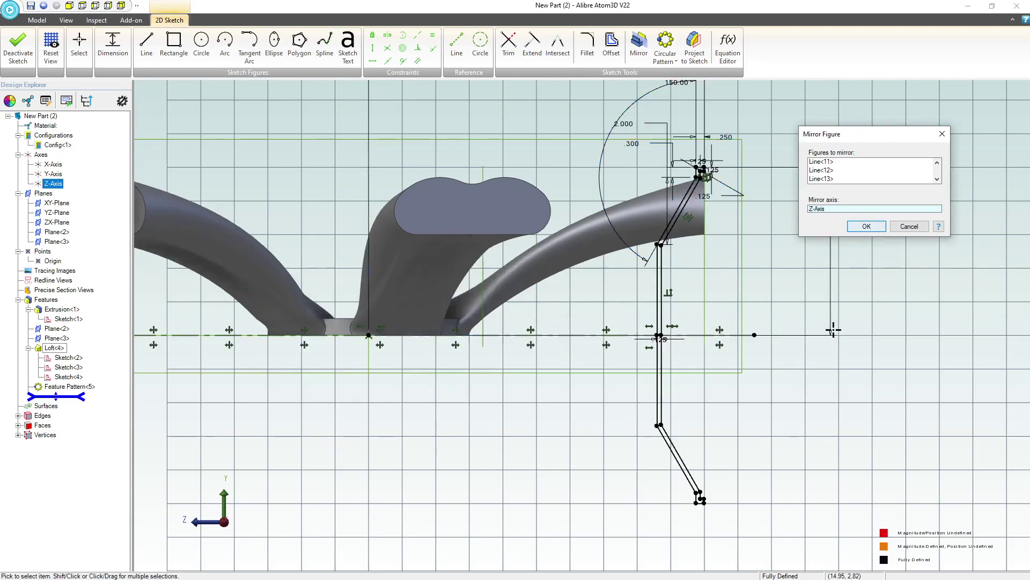
{"action": "scroll", "coordinate": [483, 531], "scroll_direction": "down", "scroll_amount": 1}
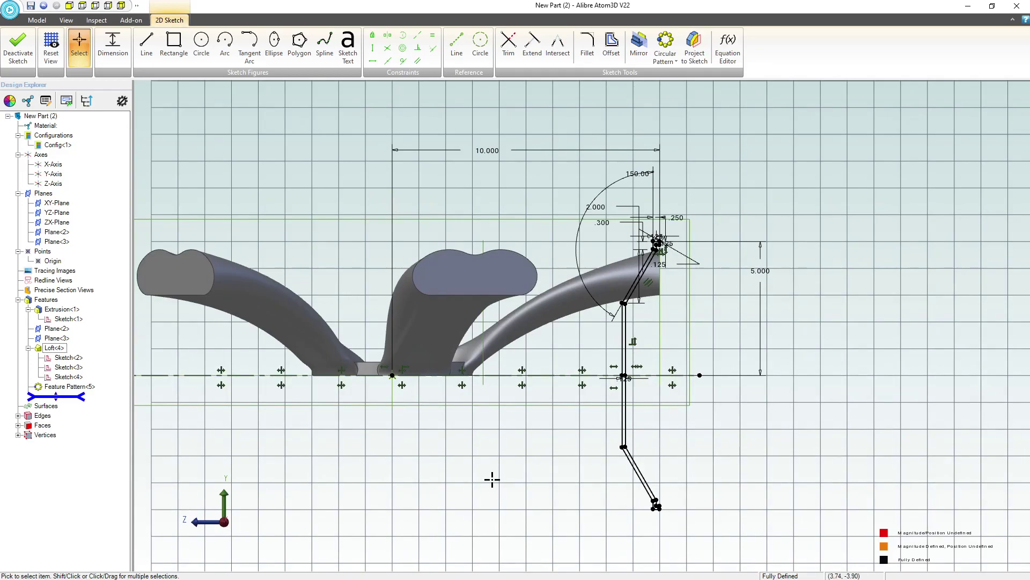
{"action": "left_click", "coordinate": [18, 48]}
{"action": "scroll", "coordinate": [590, 252], "scroll_direction": "up", "scroll_amount": 2}
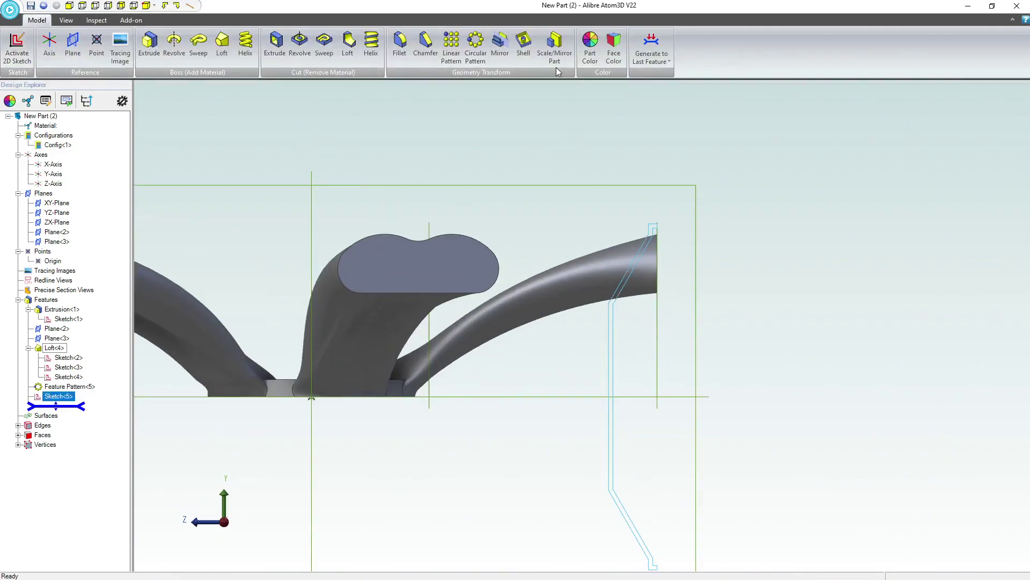
Step: Revolve the mirrored rim profile sketch 360° about the Y-Axis as a boss
{"action": "scroll", "coordinate": [646, 245], "scroll_direction": "up", "scroll_amount": 1}
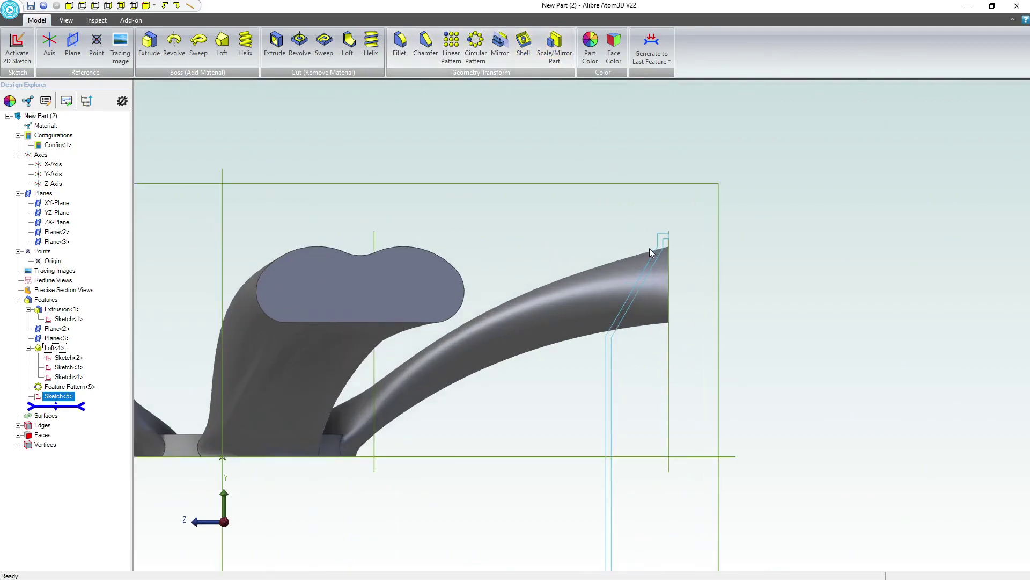
{"action": "scroll", "coordinate": [689, 304], "scroll_direction": "up", "scroll_amount": 2}
{"action": "scroll", "coordinate": [613, 225], "scroll_direction": "down", "scroll_amount": 3}
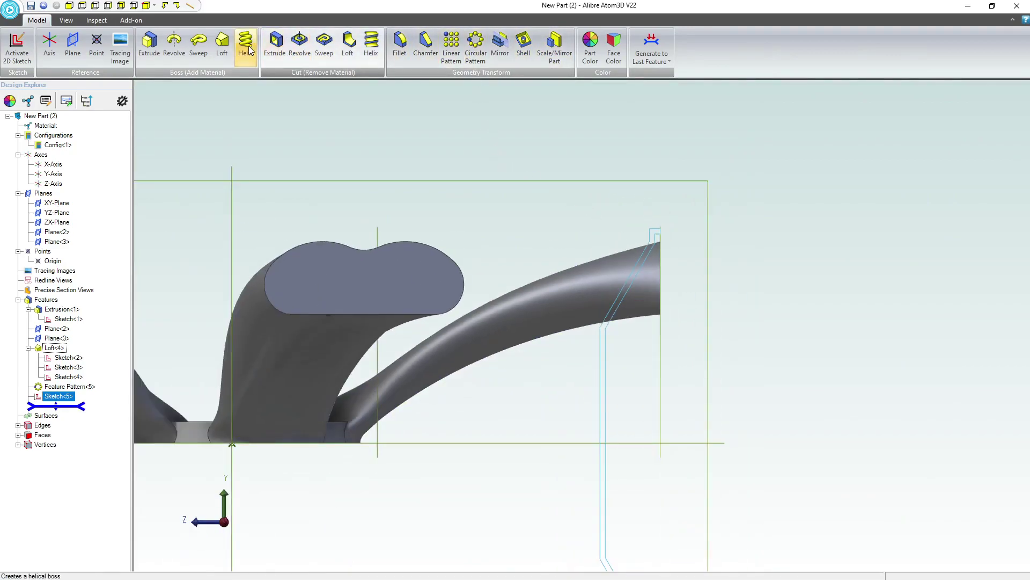
{"action": "left_click", "coordinate": [173, 47]}
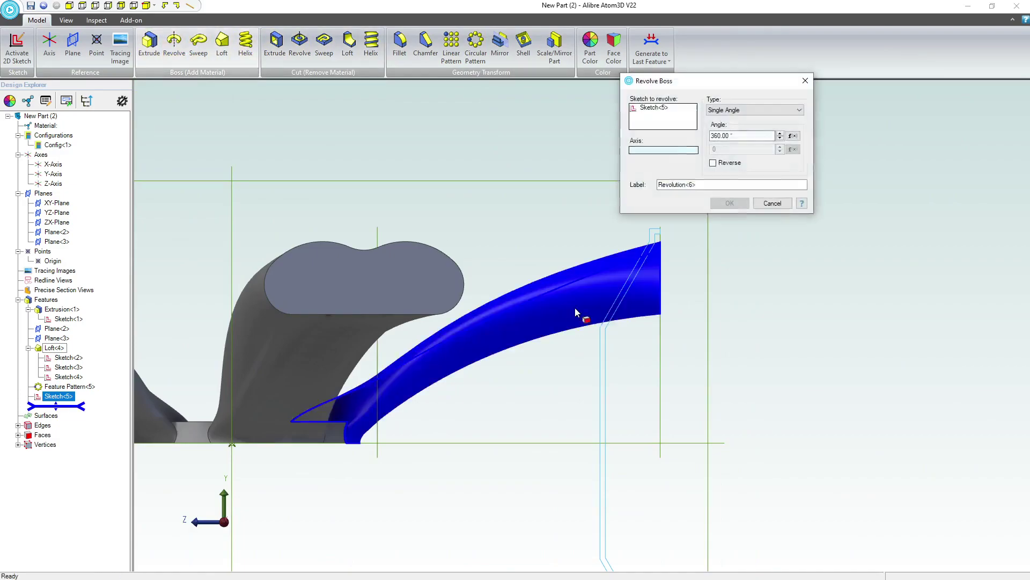
{"action": "scroll", "coordinate": [603, 214], "scroll_direction": "down", "scroll_amount": 3}
{"action": "left_click", "coordinate": [392, 224]}
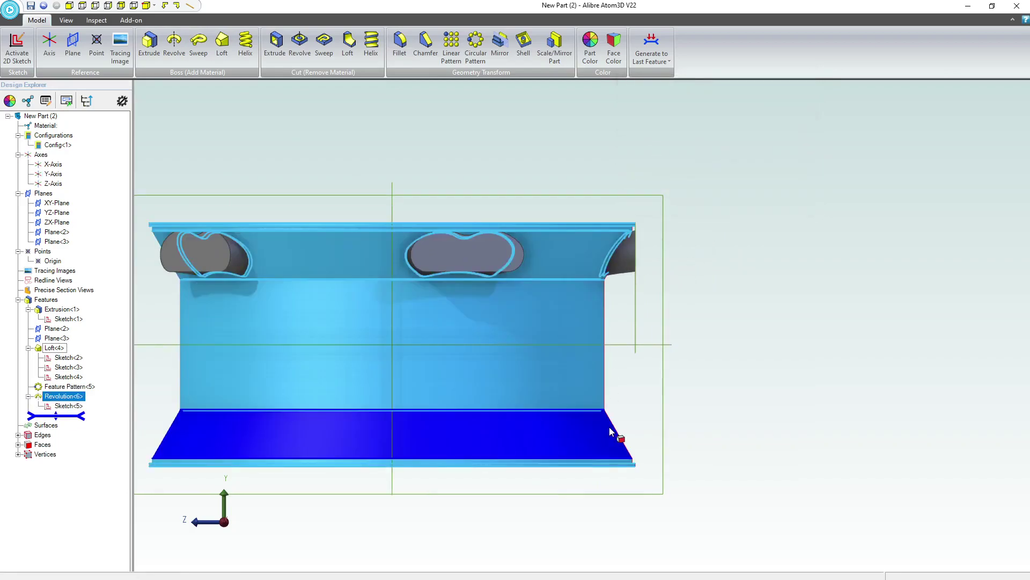
Step: Start a new 2D sketch on the YZ-Plane
{"action": "scroll", "coordinate": [620, 218], "scroll_direction": "up", "scroll_amount": 5}
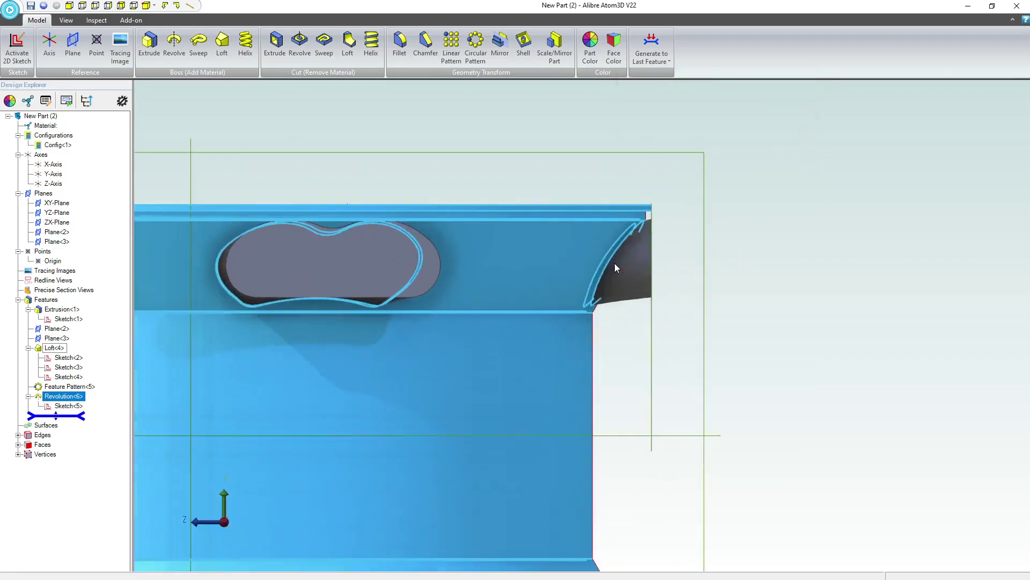
{"action": "left_click", "coordinate": [729, 235]}
{"action": "middle_click_drag", "start_coordinate": [694, 249], "coordinate": [688, 251]}
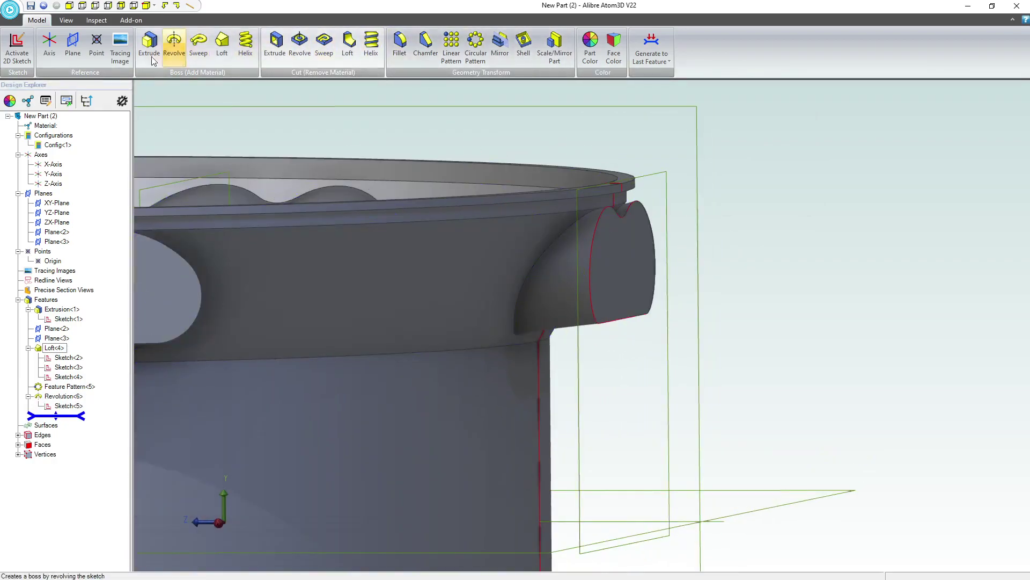
{"action": "left_click", "coordinate": [639, 107]}
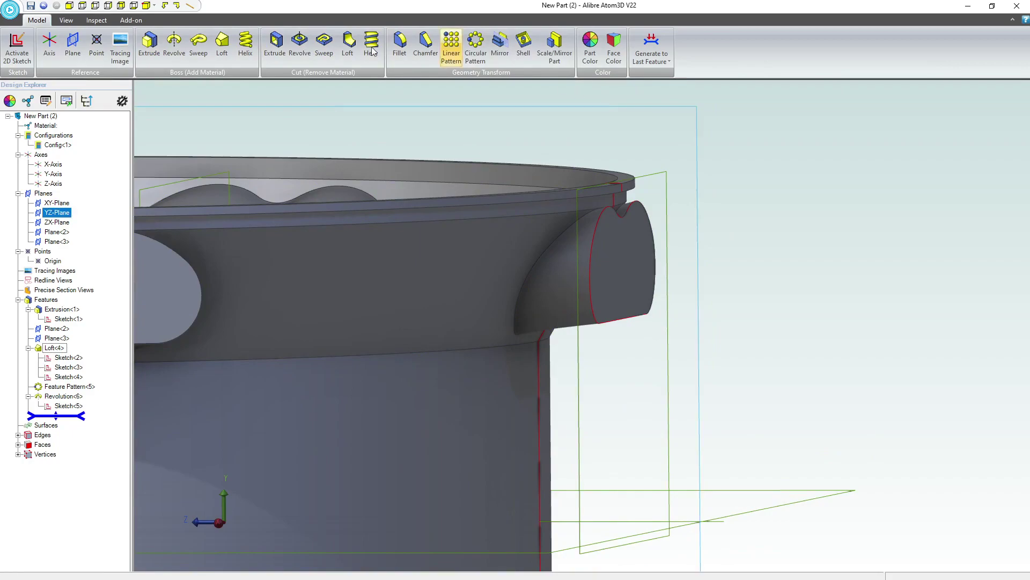
{"action": "left_click", "coordinate": [22, 48]}
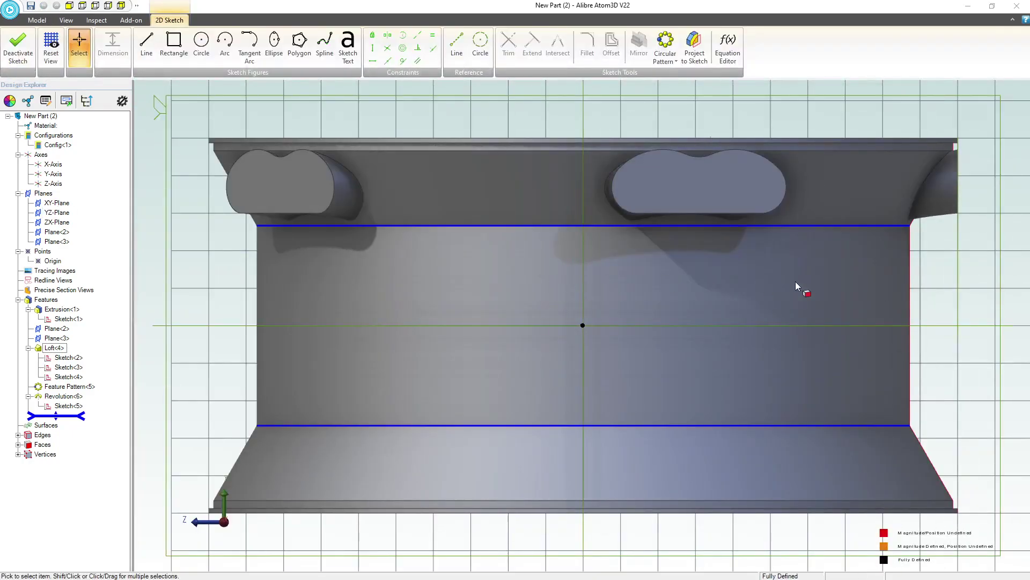
Step: Begin projecting the short vertical rim line above the spoke end into the sketch, with reference figure output
{"action": "middle_click_drag", "start_coordinate": [907, 202], "coordinate": [545, 213]}
{"action": "scroll", "coordinate": [634, 145], "scroll_direction": "up", "scroll_amount": 4}
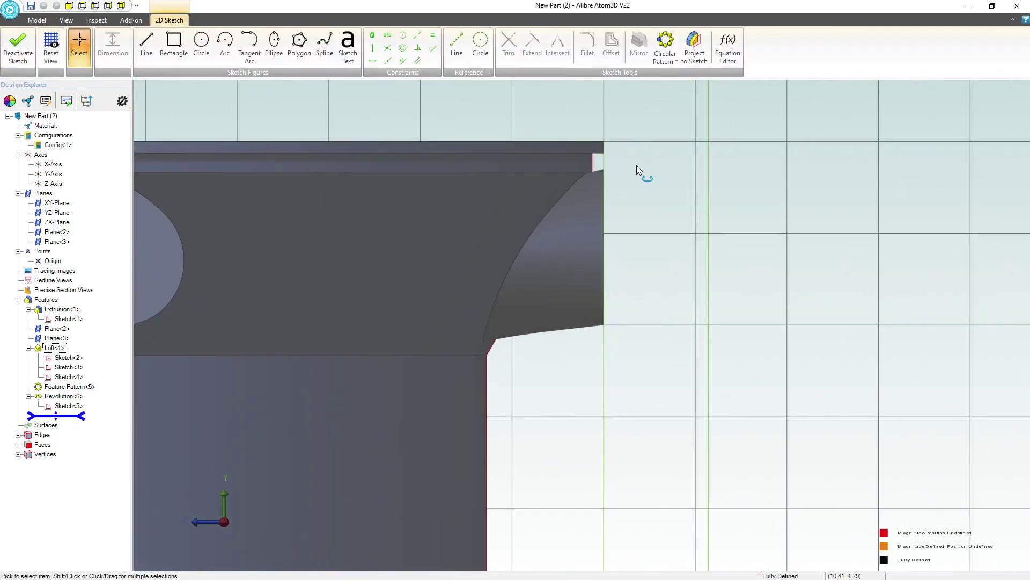
{"action": "middle_click_drag", "start_coordinate": [637, 163], "coordinate": [633, 171]}
{"action": "right_click_drag", "start_coordinate": [633, 174], "coordinate": [644, 166]}
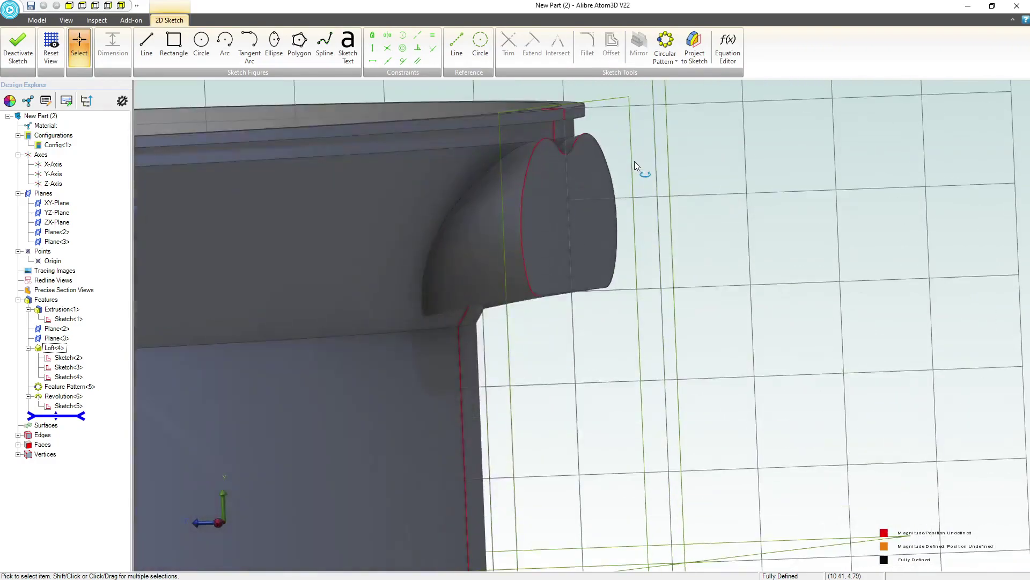
{"action": "left_click", "coordinate": [694, 48]}
{"action": "scroll", "coordinate": [634, 108], "scroll_direction": "up", "scroll_amount": 3}
{"action": "left_click", "coordinate": [643, 93]}
{"action": "left_click", "coordinate": [532, 137]}
{"action": "left_click", "coordinate": [650, 130]}
{"action": "scroll", "coordinate": [533, 158], "scroll_direction": "up", "scroll_amount": 2}
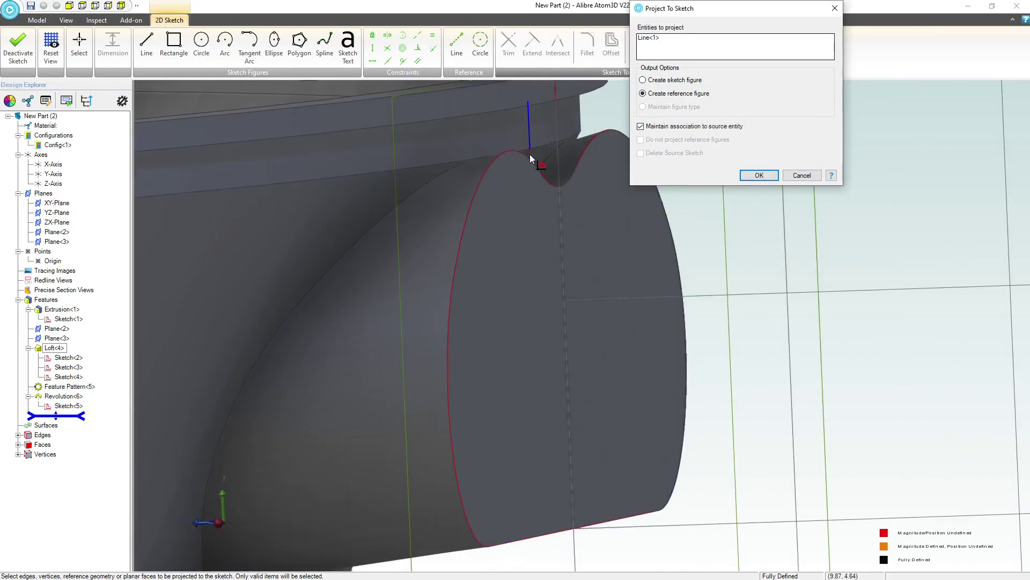
{"action": "scroll", "coordinate": [528, 156], "scroll_direction": "up", "scroll_amount": 4}
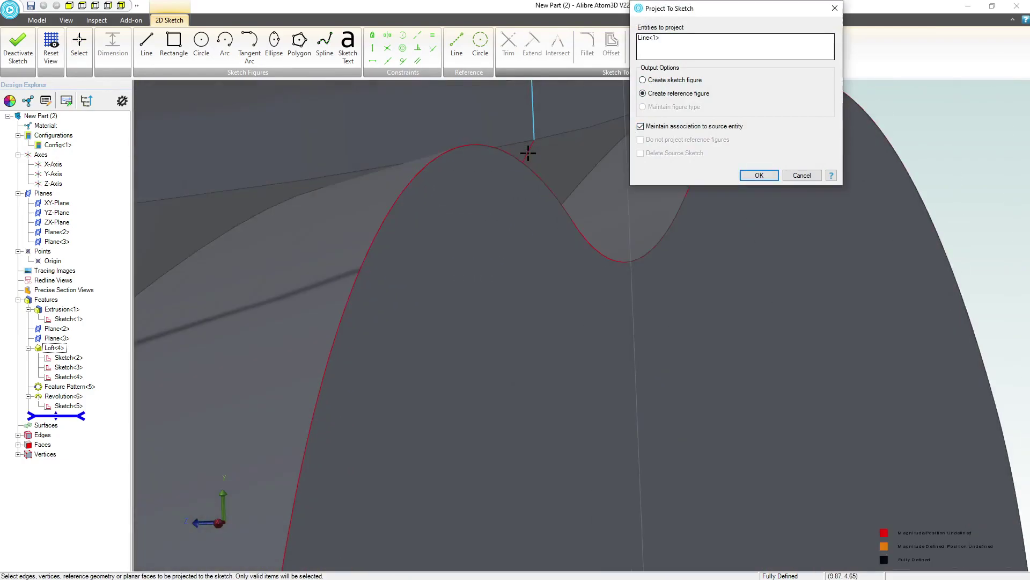
{"action": "scroll", "coordinate": [527, 153], "scroll_direction": "up", "scroll_amount": 3}
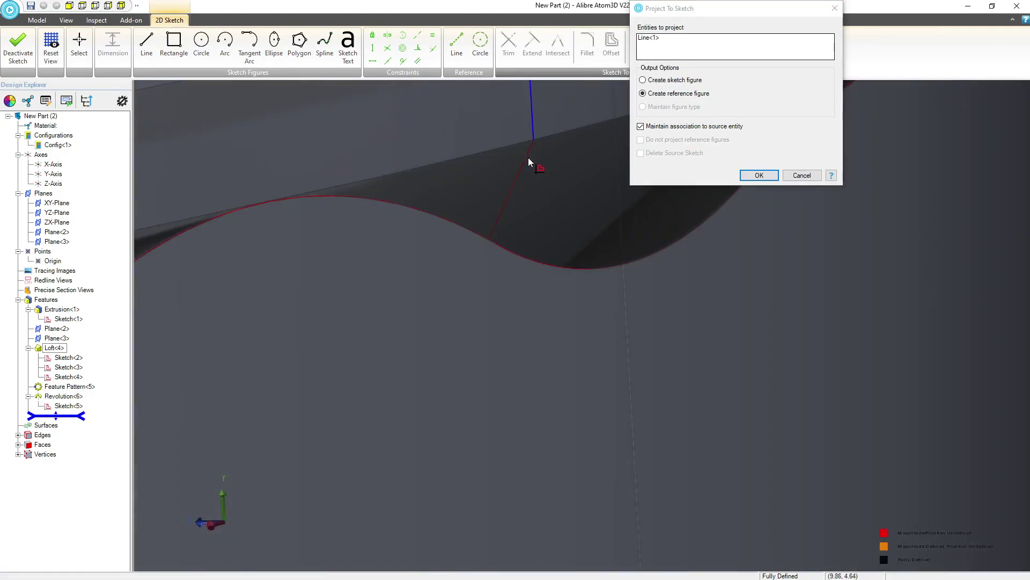
{"action": "left_click", "coordinate": [528, 158]}
{"action": "scroll", "coordinate": [536, 183], "scroll_direction": "down", "scroll_amount": 3}
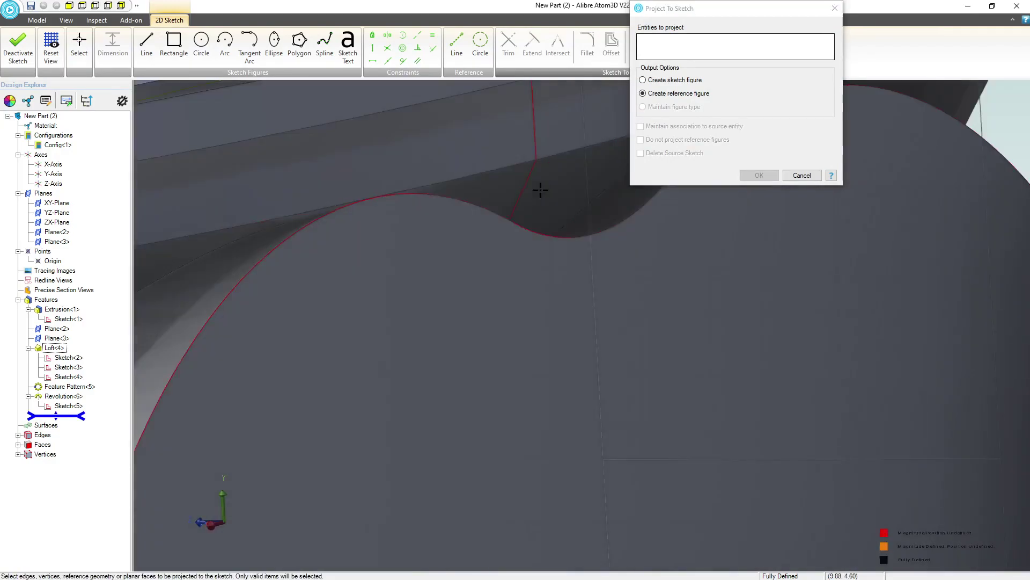
{"action": "left_click", "coordinate": [530, 173]}
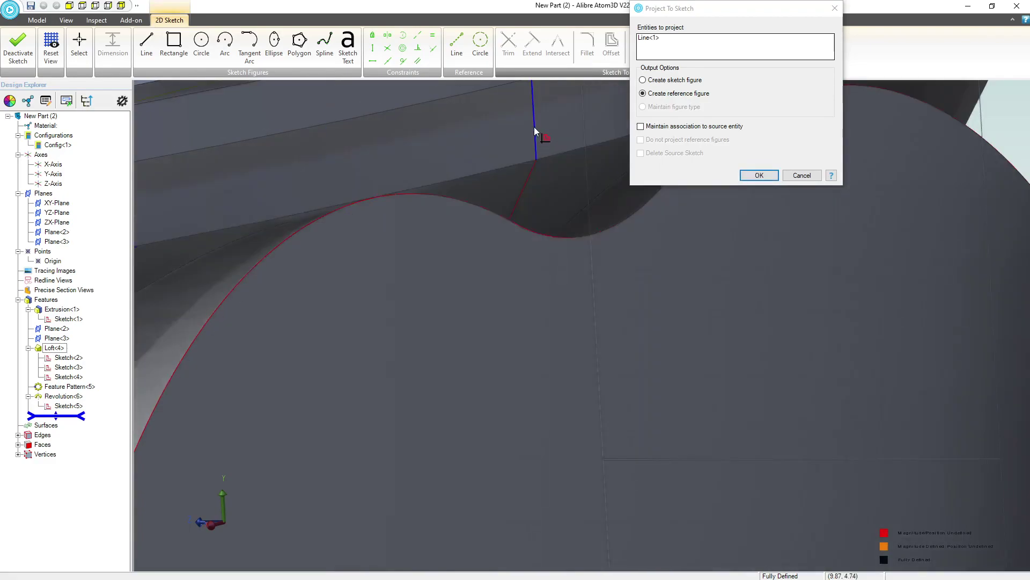
Step: Add the sloped rim line below it to the projection, create both reference figures, and face the sketch plane
{"action": "scroll", "coordinate": [570, 212], "scroll_direction": "down", "scroll_amount": 4}
{"action": "middle_click_drag", "start_coordinate": [569, 288], "coordinate": [570, 281]}
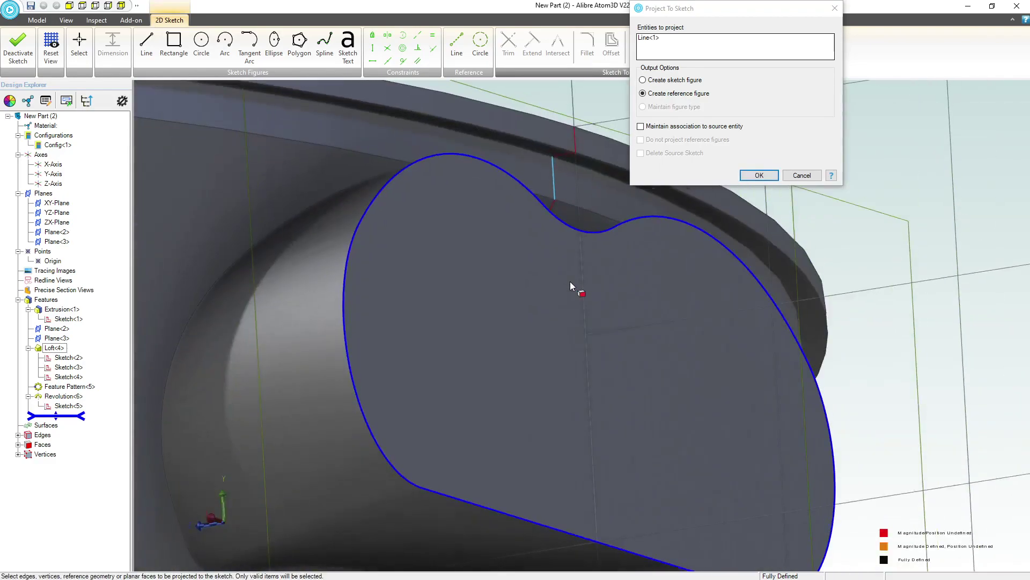
{"action": "scroll", "coordinate": [570, 281], "scroll_direction": "down", "scroll_amount": 2}
{"action": "scroll", "coordinate": [570, 282], "scroll_direction": "down", "scroll_amount": 3}
{"action": "scroll", "coordinate": [511, 397], "scroll_direction": "up", "scroll_amount": 5}
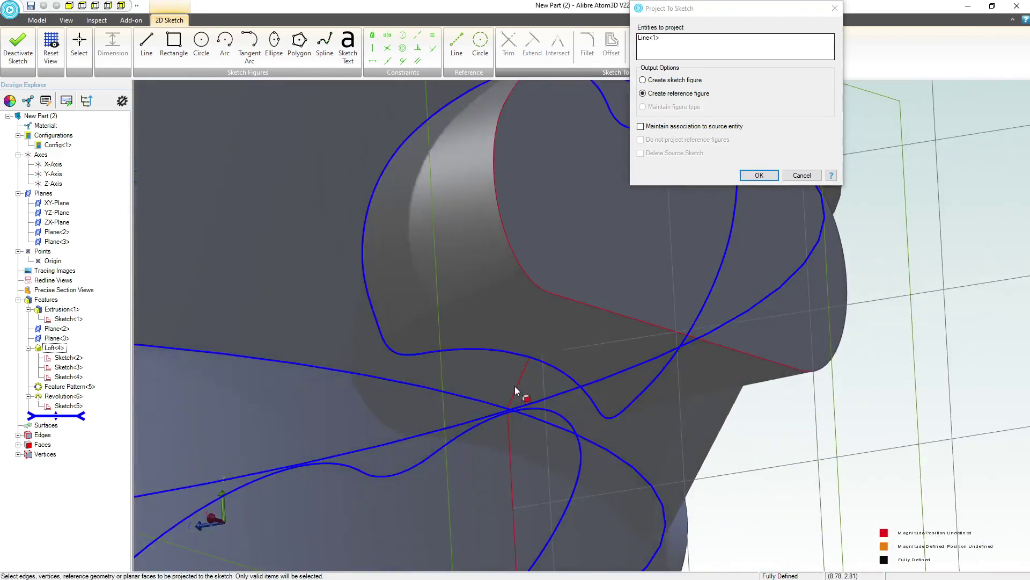
{"action": "left_click", "coordinate": [516, 387]}
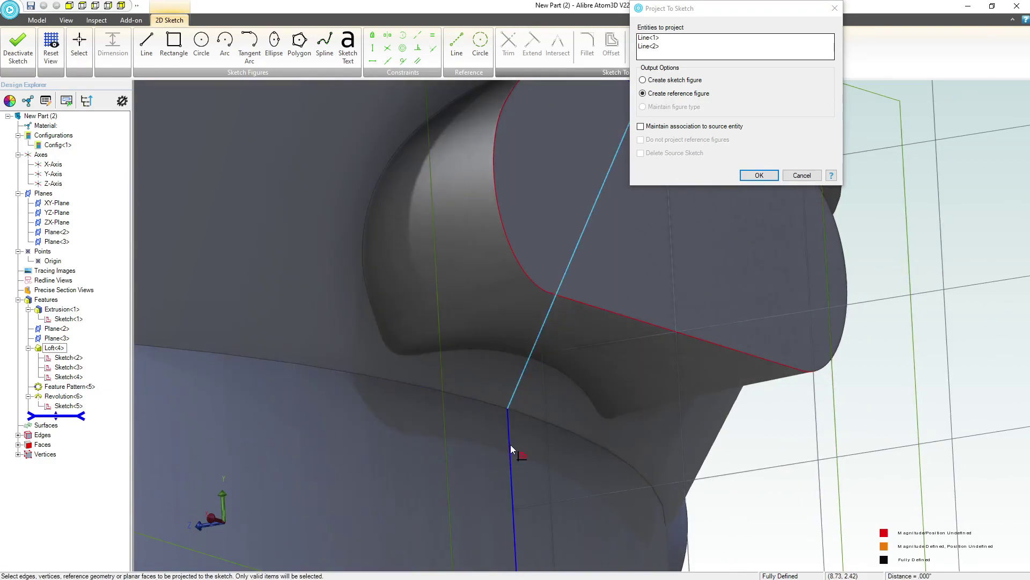
{"action": "scroll", "coordinate": [510, 447], "scroll_direction": "down", "scroll_amount": 5}
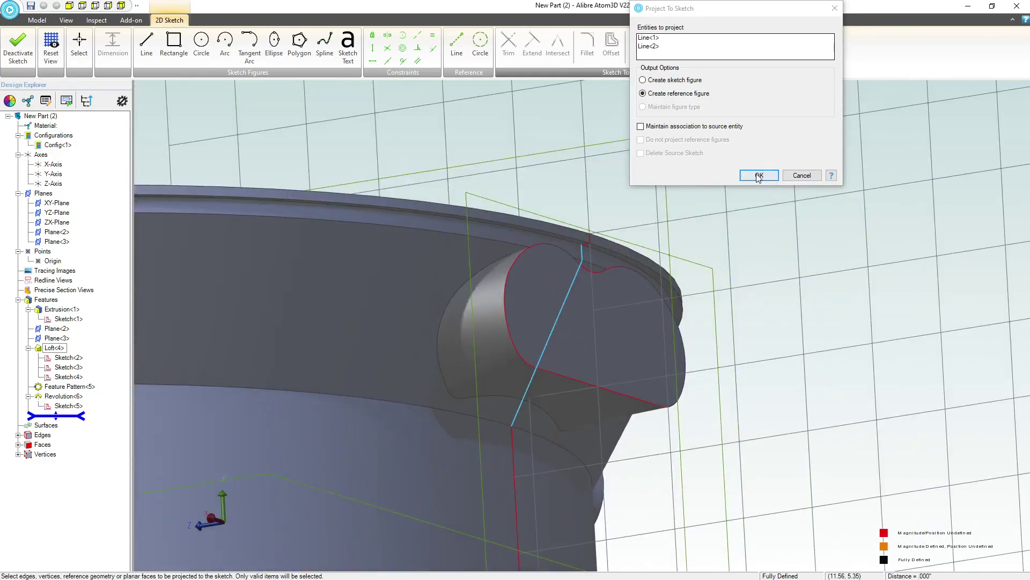
{"action": "left_click", "coordinate": [758, 176]}
{"action": "left_click", "coordinate": [46, 56]}
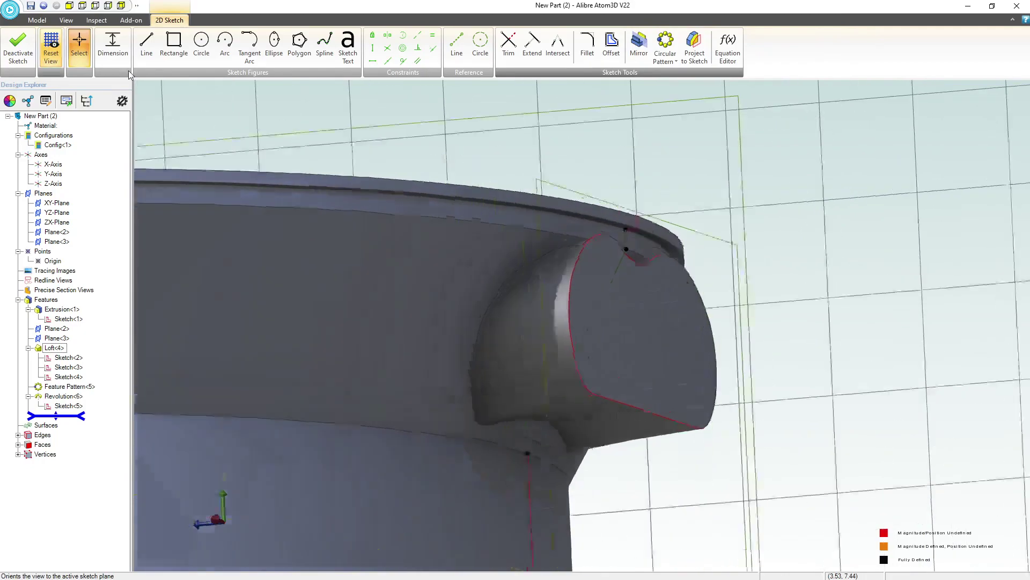
{"action": "left_click", "coordinate": [740, 248]}
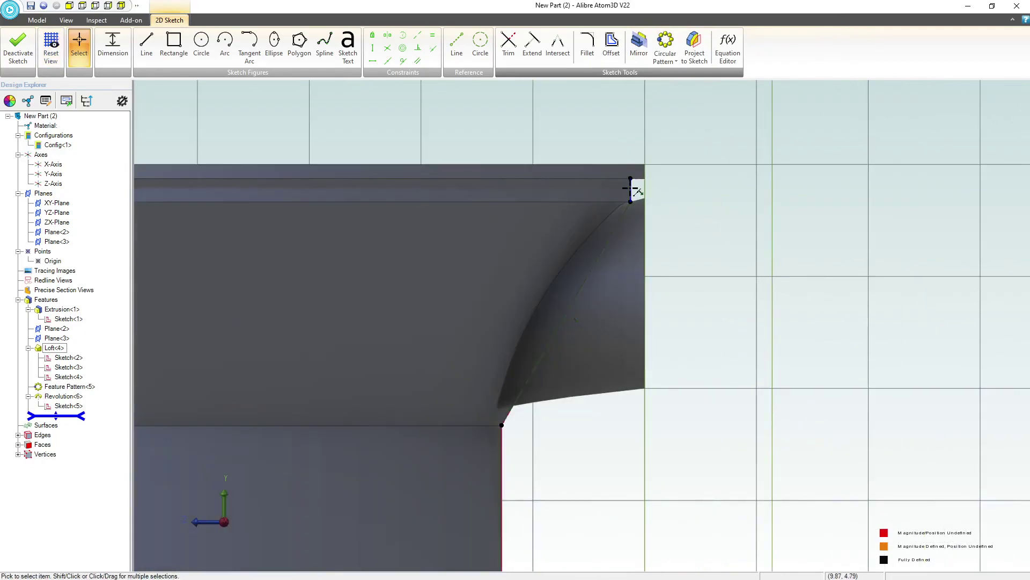
Step: Draw three connected lines around the spoke end between the projected lines' outer endpoints, and make the lower line horizontal
{"action": "left_click", "coordinate": [147, 50]}
{"action": "left_click", "coordinate": [630, 178]}
{"action": "left_click", "coordinate": [700, 178]}
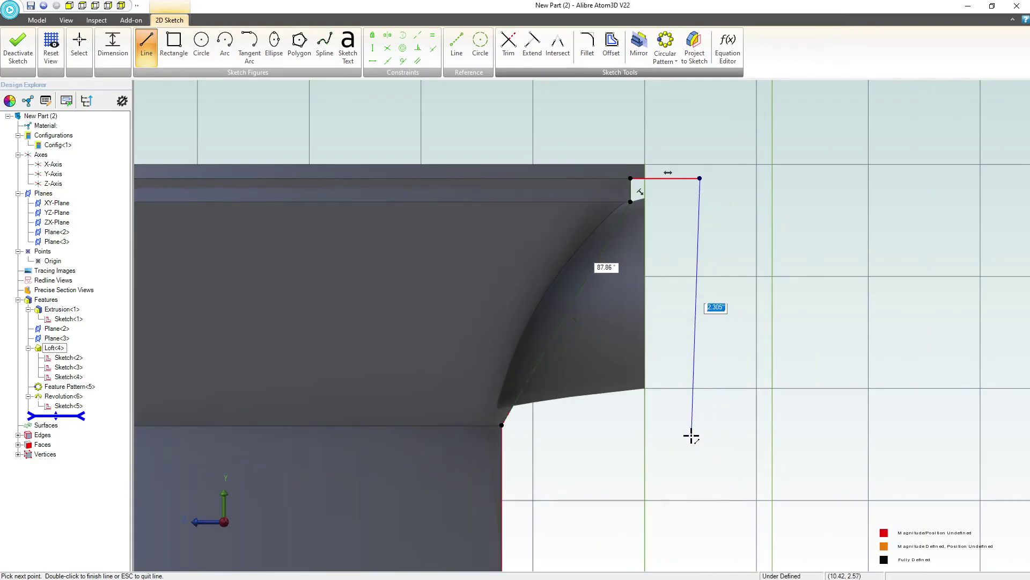
{"action": "left_click", "coordinate": [653, 433]}
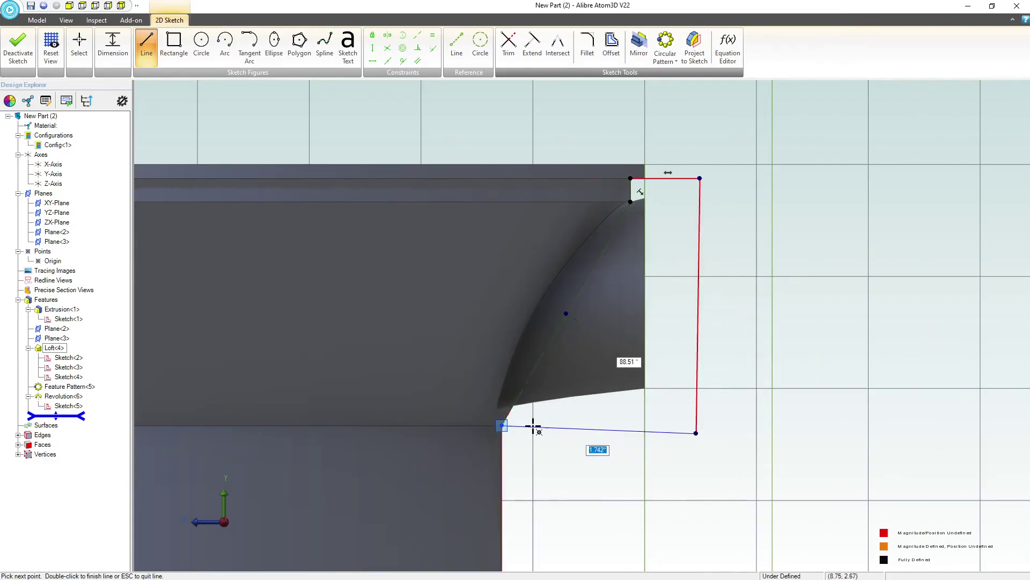
{"action": "left_click", "coordinate": [502, 425]}
{"action": "left_click", "coordinate": [373, 60]}
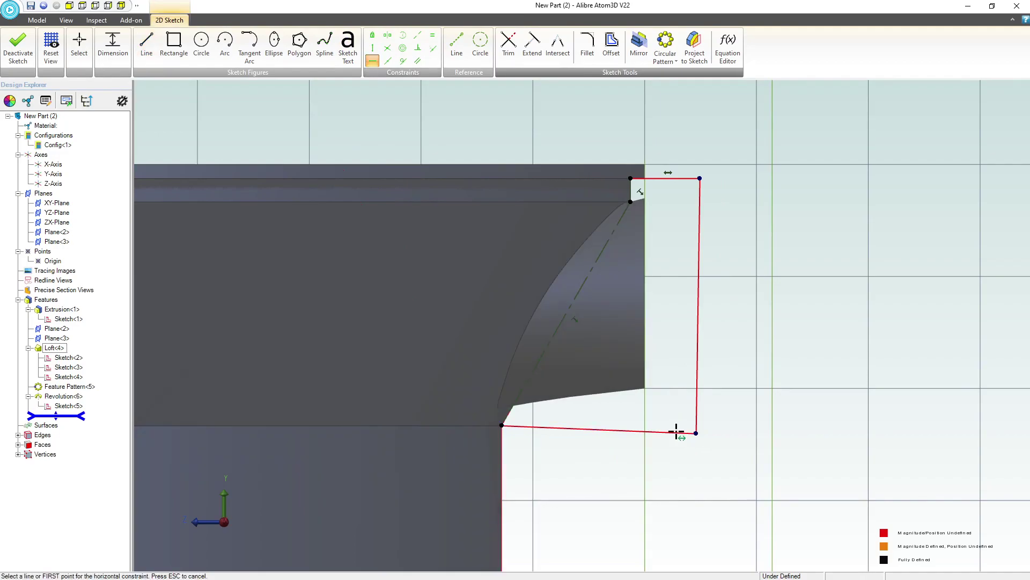
{"action": "left_click", "coordinate": [667, 435]}
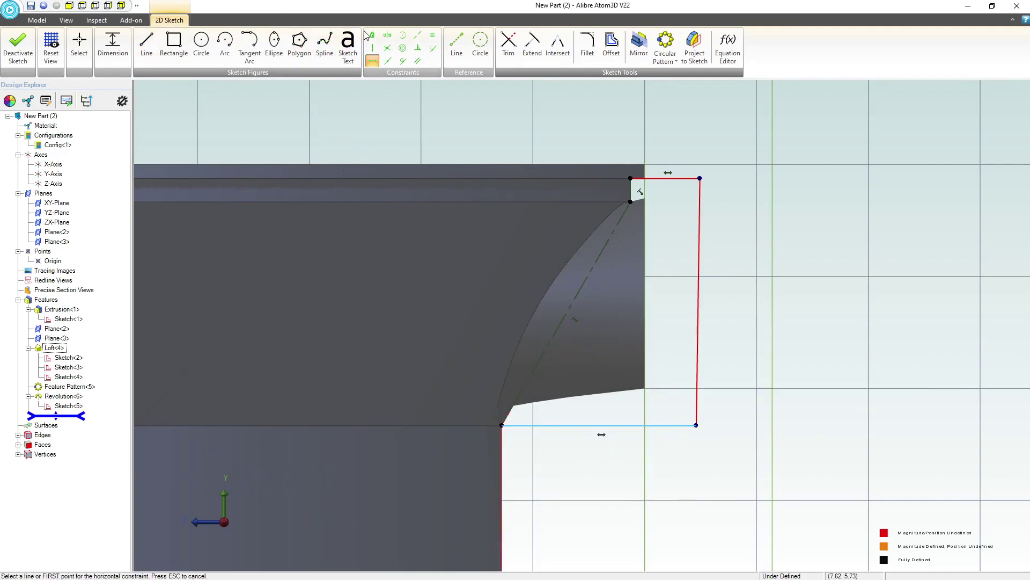
Step: Dimension the lower horizontal line to 1.75 inches
{"action": "left_click", "coordinate": [113, 46]}
{"action": "left_click", "coordinate": [625, 425]}
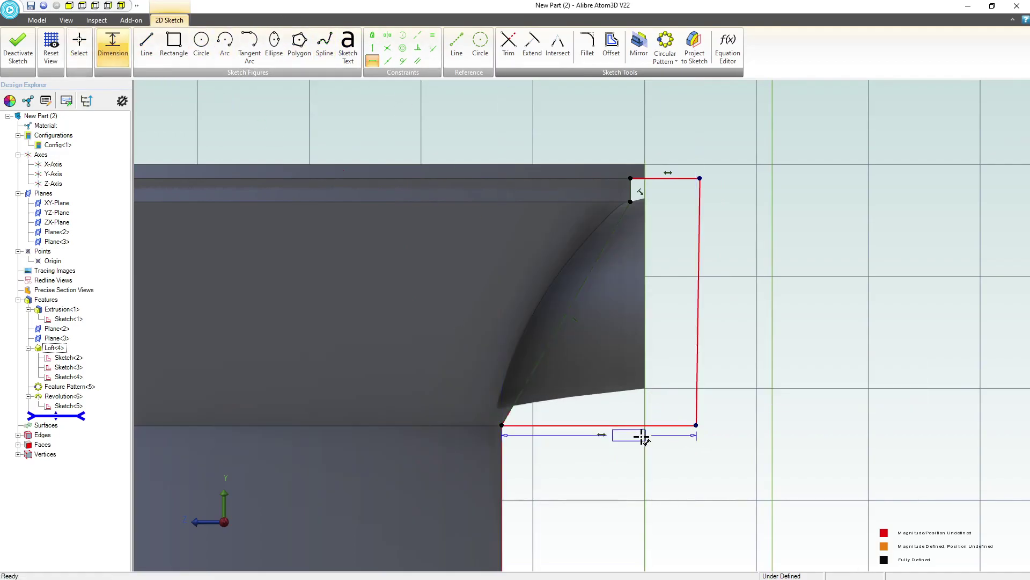
{"action": "left_click", "coordinate": [597, 497]}
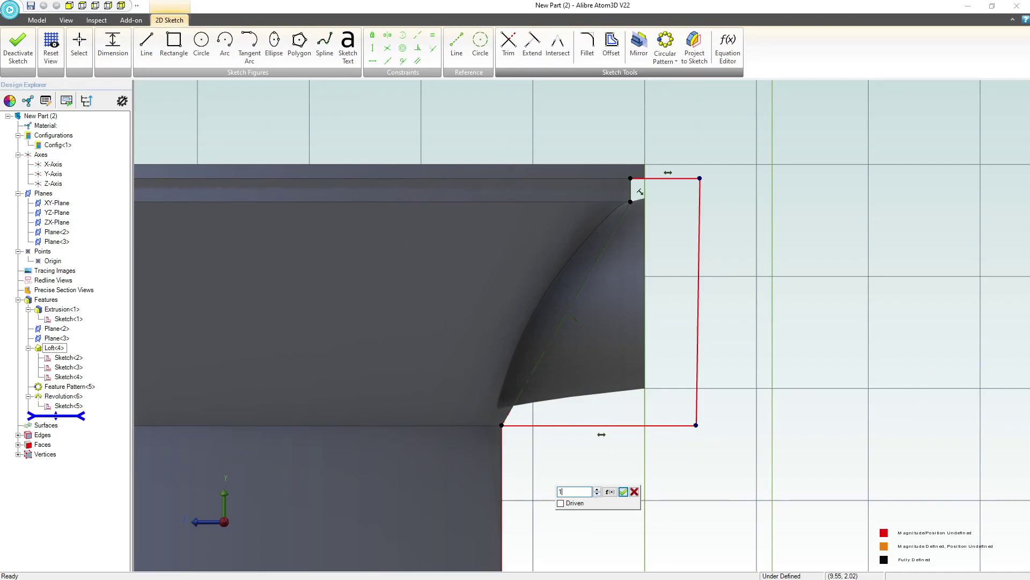
{"action": "type", "text": "1.75"}
{"action": "key", "text": "Return"}
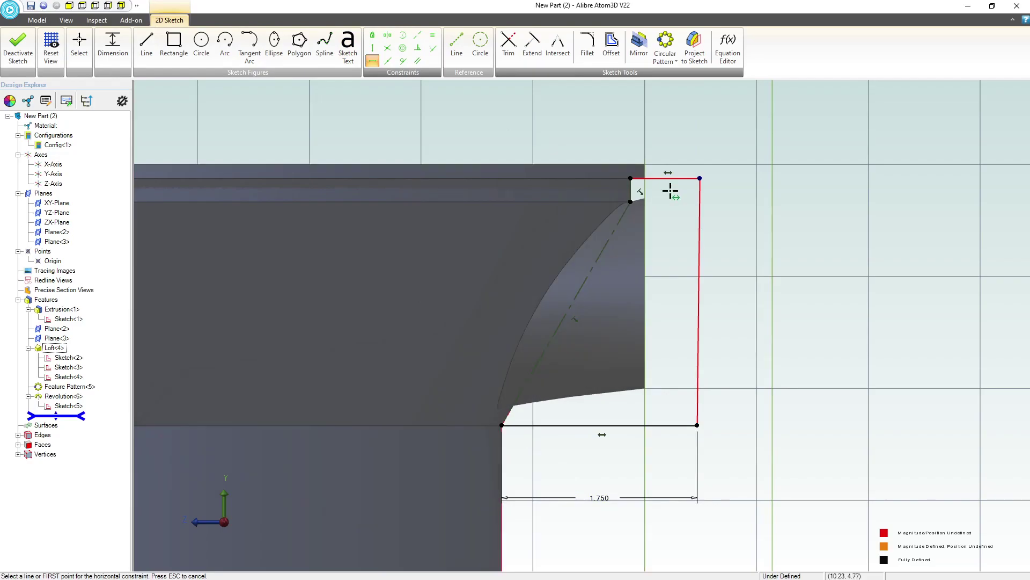
Step: Apply a vertical constraint to the outer line of the profile around the spoke end
{"action": "left_click", "coordinate": [698, 225]}
{"action": "left_click", "coordinate": [515, 314]}
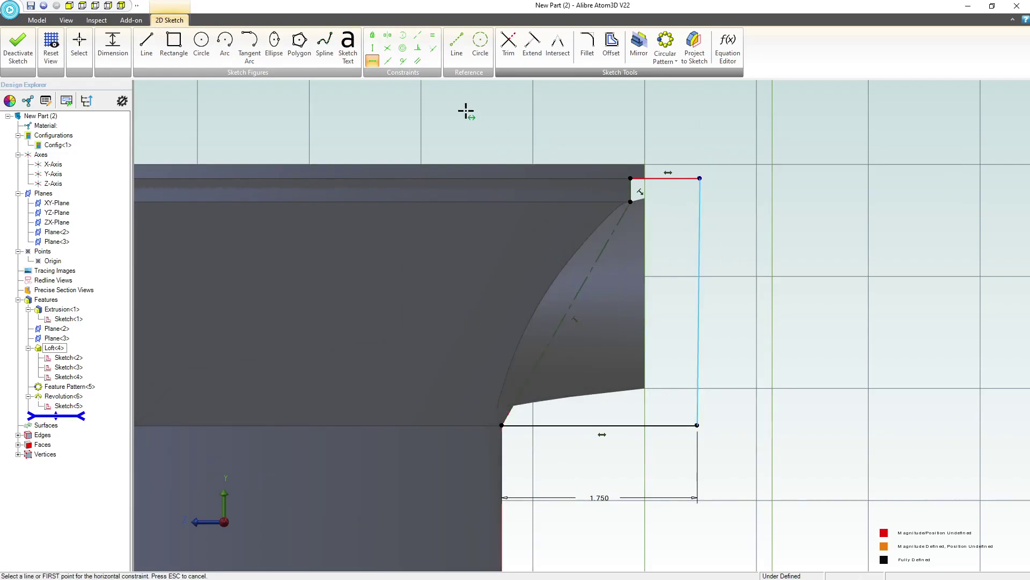
{"action": "left_click", "coordinate": [372, 48]}
{"action": "left_click", "coordinate": [696, 219]}
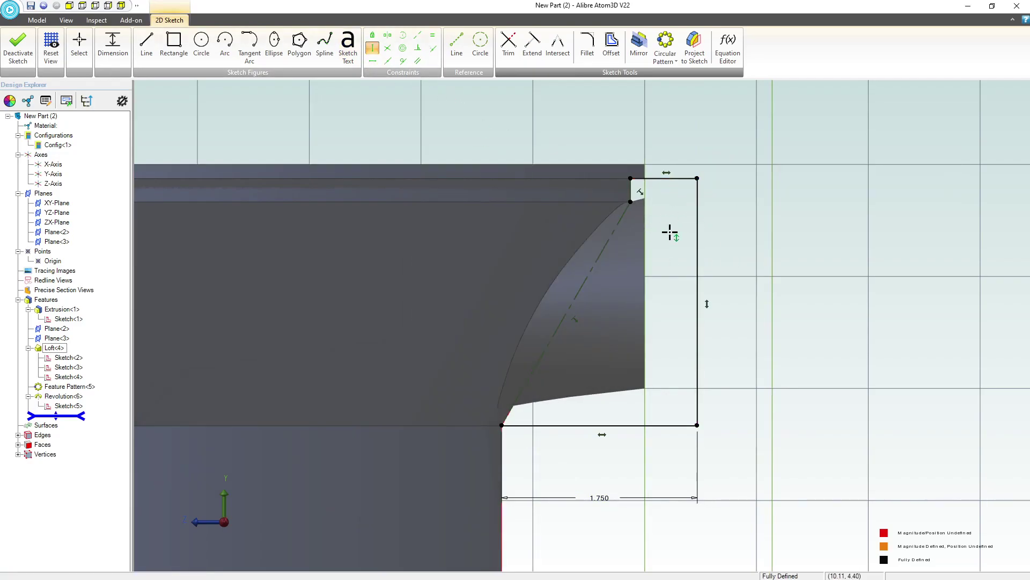
{"action": "key", "text": "Escape"}
Step: Try to finish the sketch, and examine the profile around the spoke end for closure problems using the sketch analysis
{"action": "scroll", "coordinate": [665, 282], "scroll_direction": "down", "scroll_amount": 2}
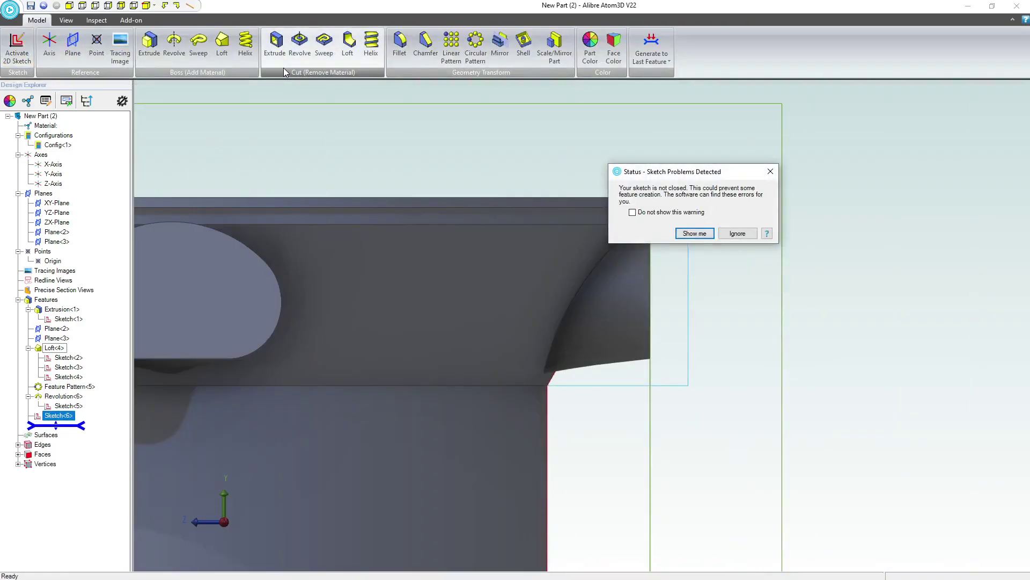
{"action": "left_click", "coordinate": [694, 233]}
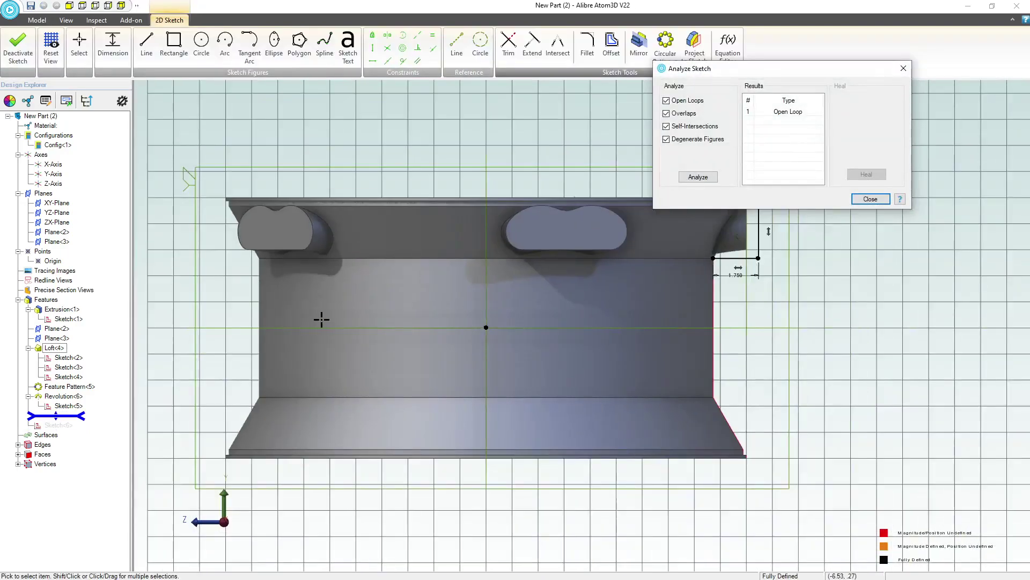
{"action": "scroll", "coordinate": [734, 275], "scroll_direction": "down", "scroll_amount": 2}
{"action": "scroll", "coordinate": [508, 246], "scroll_direction": "up", "scroll_amount": 6}
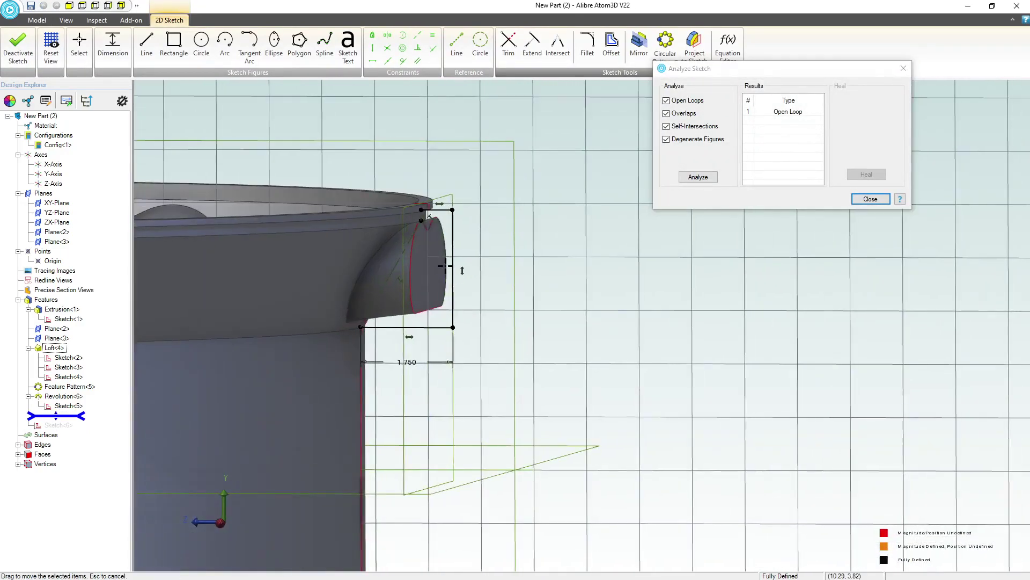
{"action": "scroll", "coordinate": [338, 267], "scroll_direction": "up", "scroll_amount": 2}
{"action": "scroll", "coordinate": [375, 272], "scroll_direction": "up", "scroll_amount": 3}
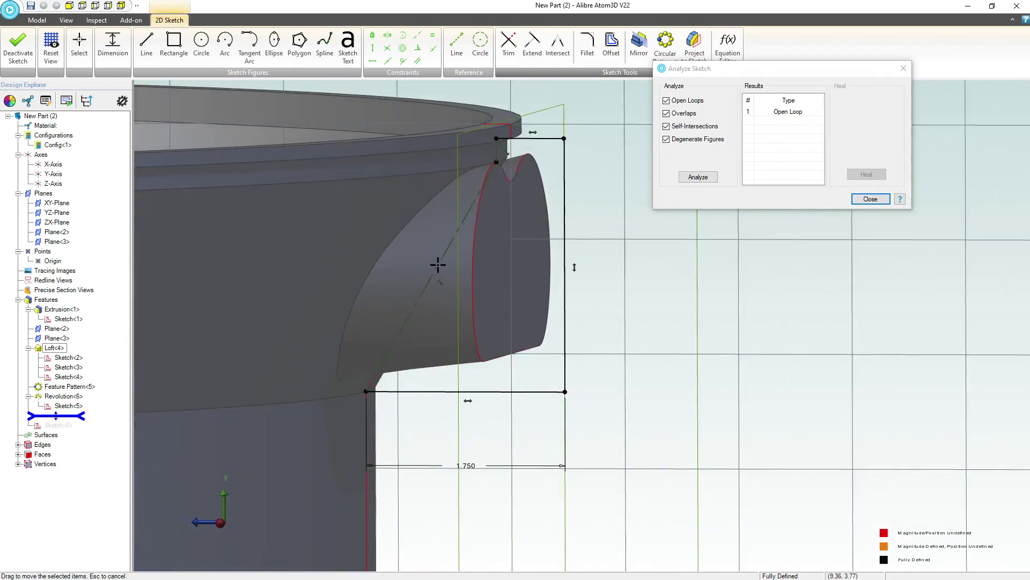
{"action": "left_click", "coordinate": [870, 199]}
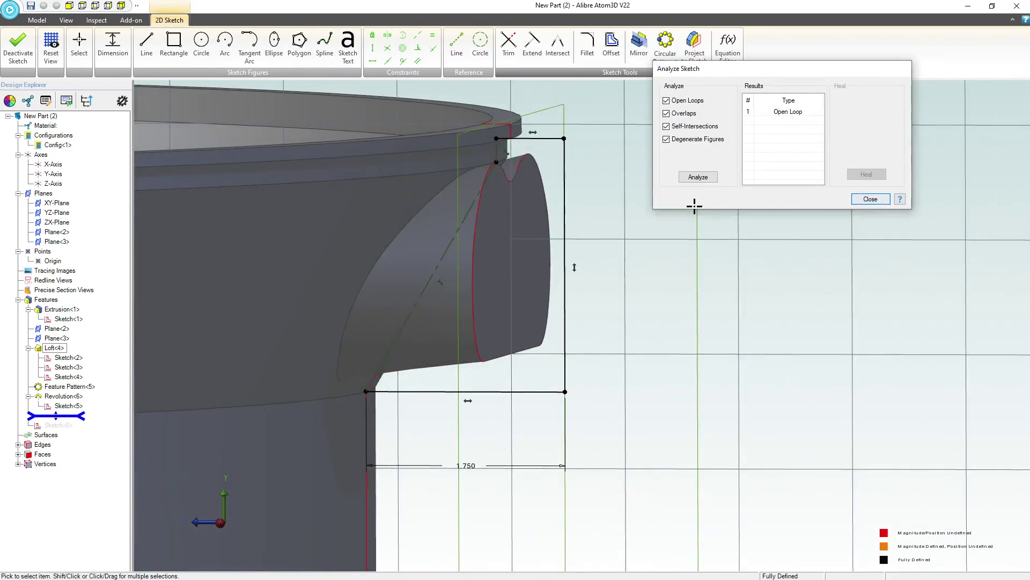
Step: Convert the projected sloped and short vertical reference lines to regular sketch figures
{"action": "right_click", "coordinate": [372, 385]}
{"action": "left_click", "coordinate": [424, 542]}
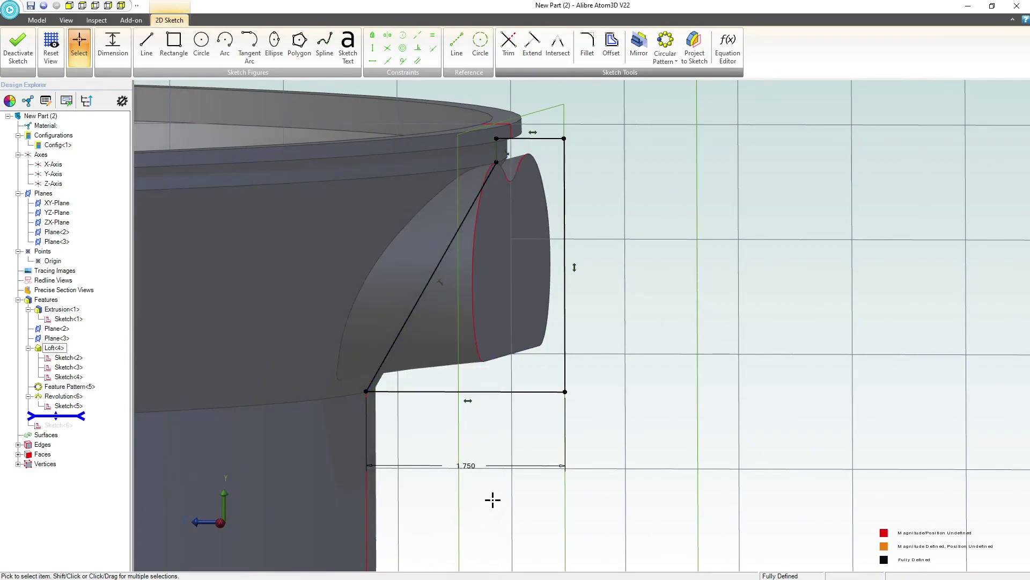
{"action": "right_click", "coordinate": [497, 146]}
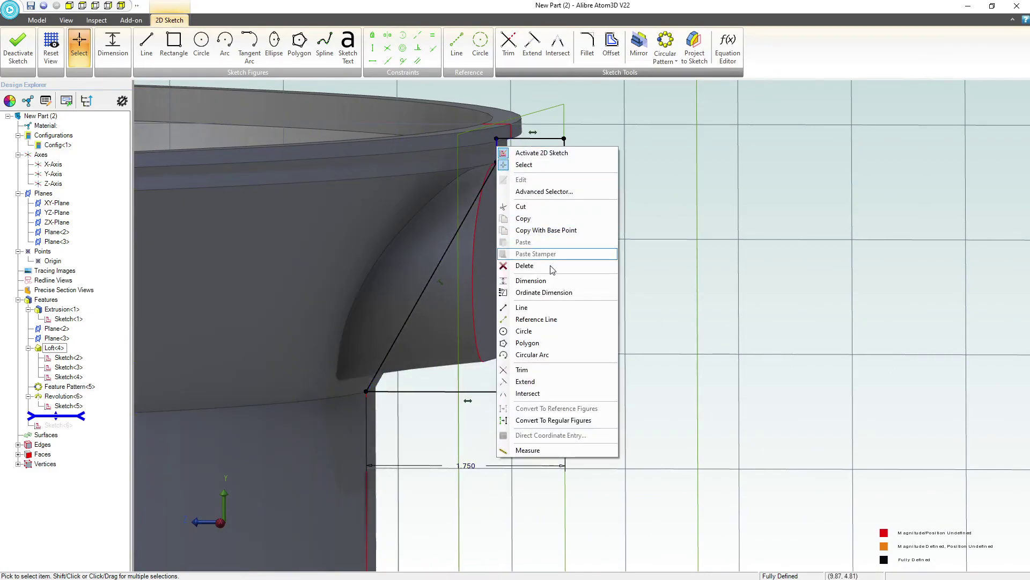
{"action": "left_click", "coordinate": [554, 420]}
Step: Finish the sketch and revolve-cut its profile 360° about the Y-Axis to trim the spoke ends outside the rim
{"action": "left_click", "coordinate": [23, 45]}
{"action": "left_click", "coordinate": [290, 63]}
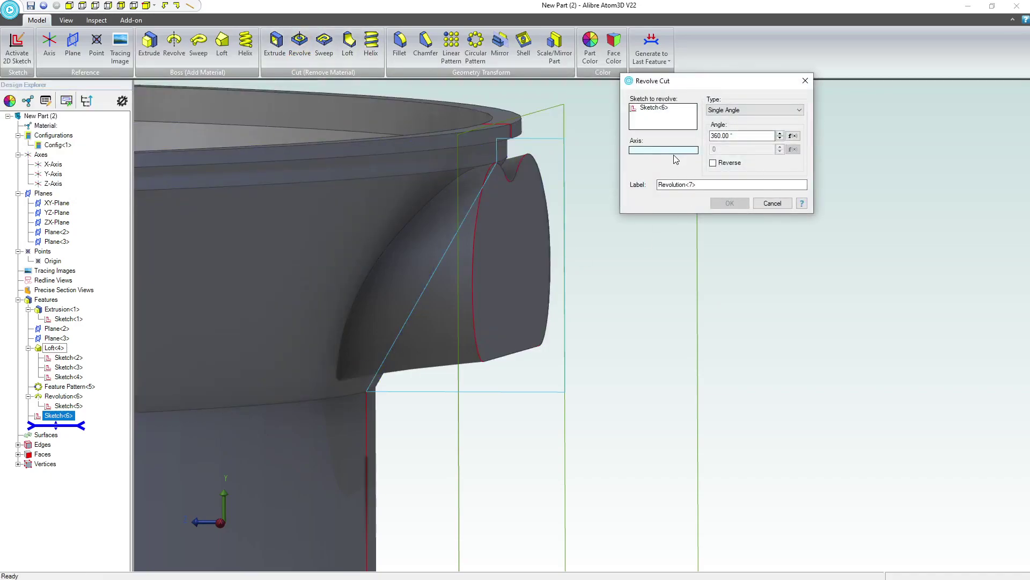
{"action": "scroll", "coordinate": [749, 443], "scroll_direction": "down", "scroll_amount": 2}
{"action": "left_click", "coordinate": [345, 471]}
{"action": "scroll", "coordinate": [783, 244], "scroll_direction": "down", "scroll_amount": 2}
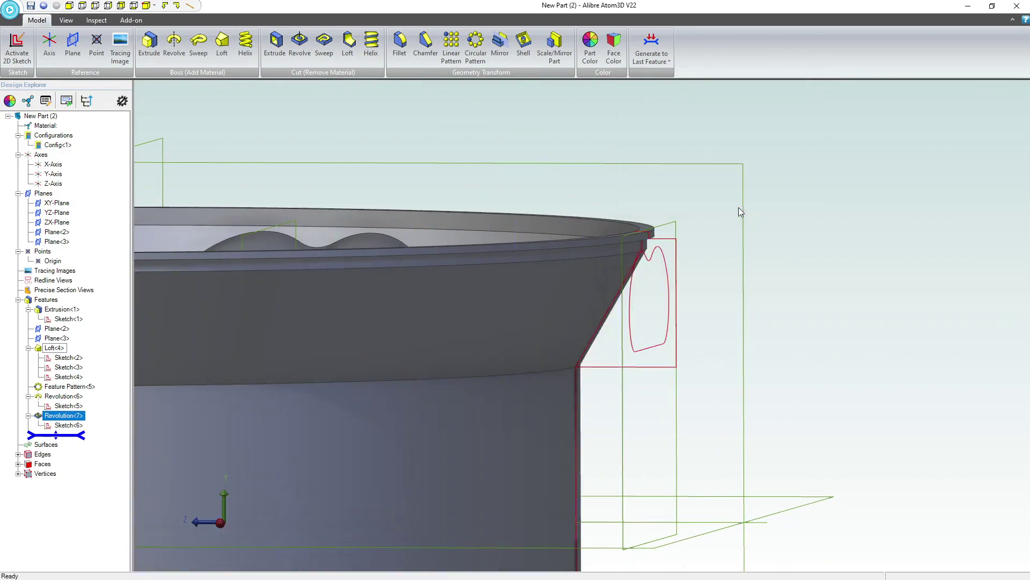
Step: Examine the trimmed outer rim and the spokes from several angles
{"action": "mouse_move", "coordinate": [730, 294]}
{"action": "middle_mouse_down"}
{"action": "mouse_move", "coordinate": [730, 310]}
{"action": "mouse_move", "coordinate": [728, 296]}
{"action": "middle_mouse_up"}
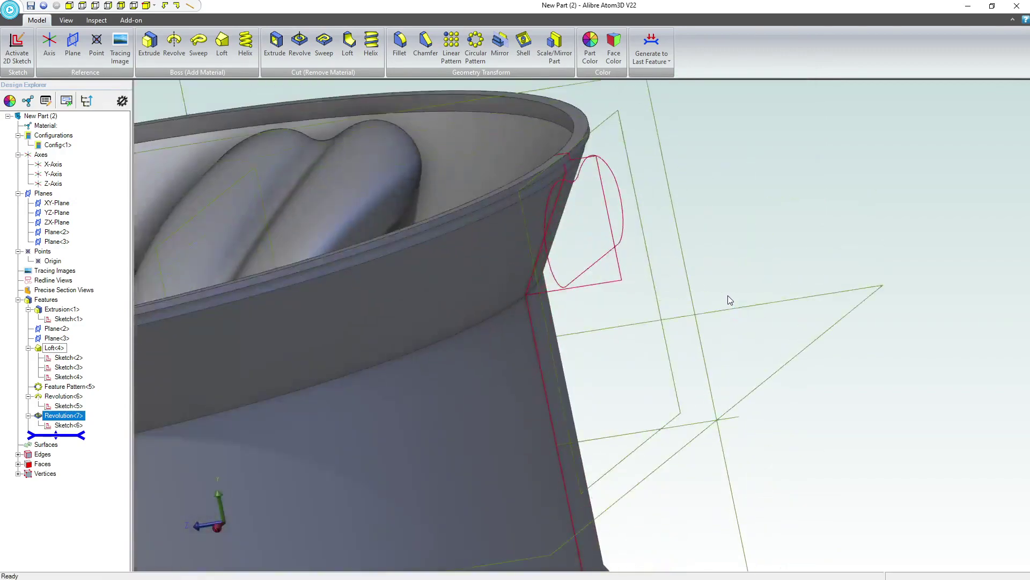
{"action": "scroll", "coordinate": [728, 296], "scroll_direction": "down", "scroll_amount": 4}
{"action": "middle_click_drag", "start_coordinate": [583, 334], "coordinate": [480, 321]}
{"action": "mouse_move", "coordinate": [596, 291]}
{"action": "middle_mouse_down"}
{"action": "mouse_move", "coordinate": [584, 328]}
{"action": "mouse_move", "coordinate": [593, 302]}
{"action": "middle_mouse_up"}
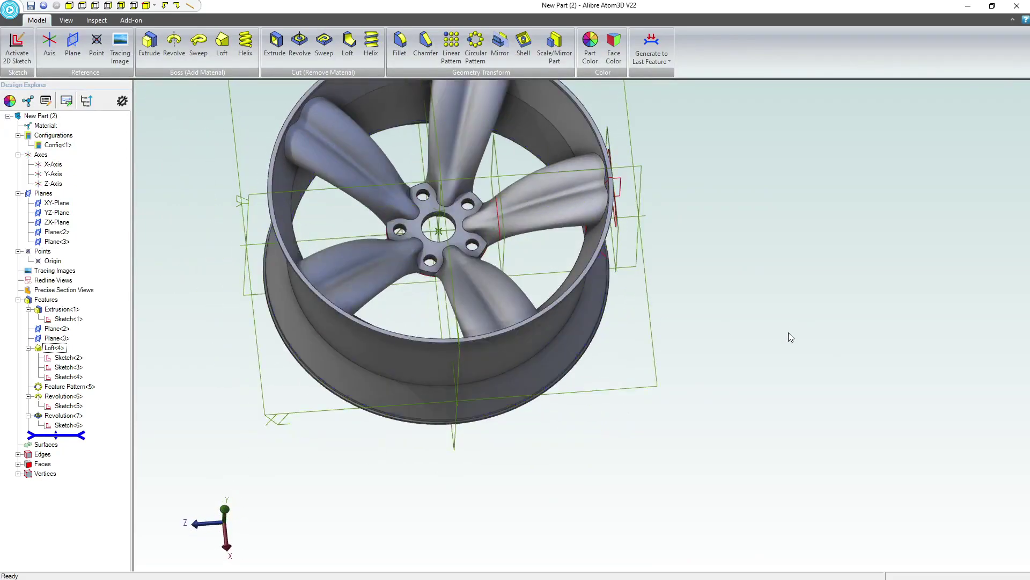
{"action": "scroll", "coordinate": [789, 331], "scroll_direction": "down", "scroll_amount": 3}
{"action": "scroll", "coordinate": [543, 162], "scroll_direction": "up", "scroll_amount": 2}
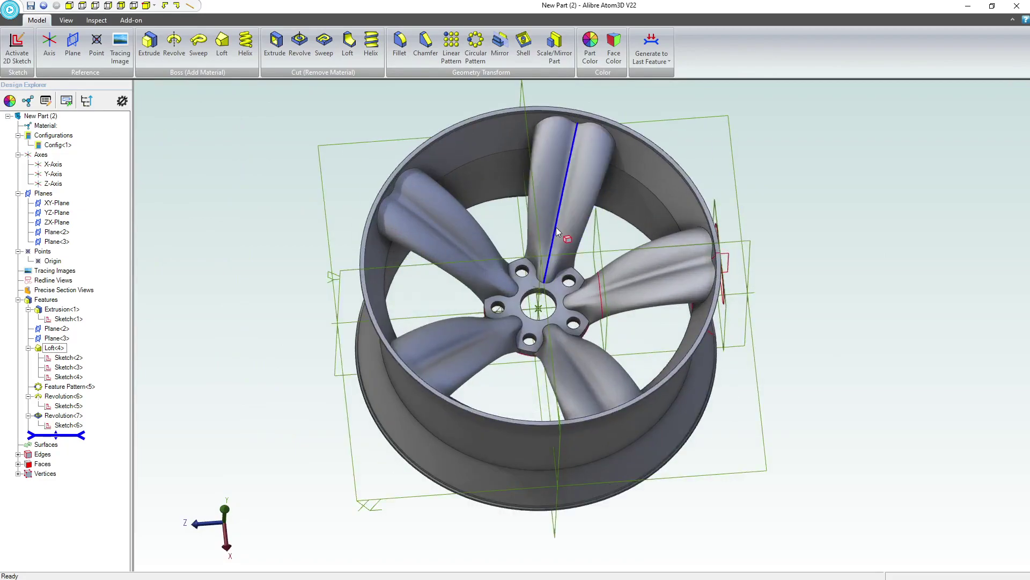
{"action": "mouse_move", "coordinate": [614, 261]}
{"action": "middle_mouse_down"}
{"action": "mouse_move", "coordinate": [611, 279]}
{"action": "mouse_move", "coordinate": [610, 270]}
{"action": "middle_mouse_up"}
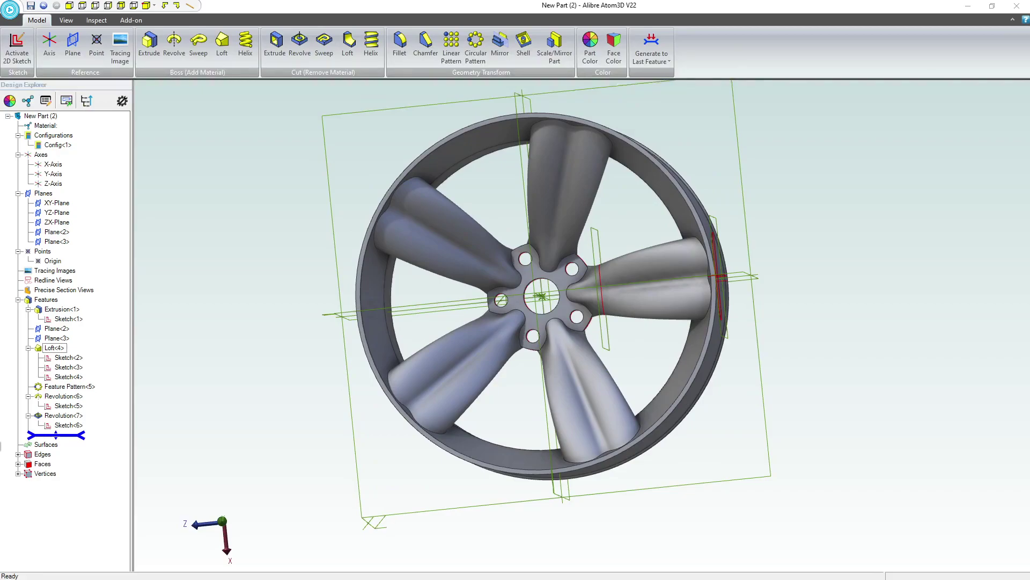
Step: Check the part's color properties and its solid color definition, and accept them as they are
{"action": "left_click", "coordinate": [590, 46]}
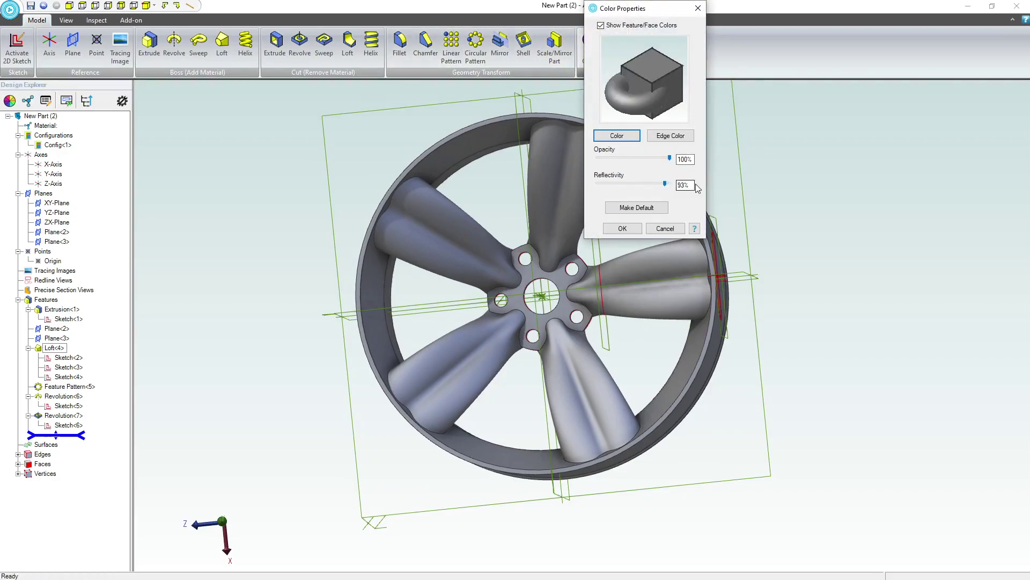
{"action": "left_click", "coordinate": [618, 135]}
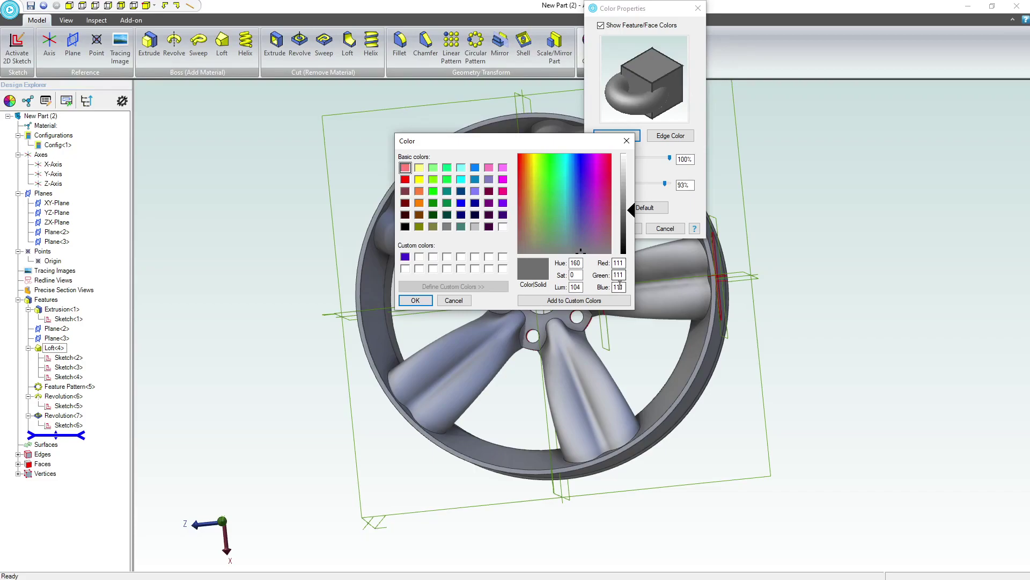
{"action": "left_click", "coordinate": [429, 301]}
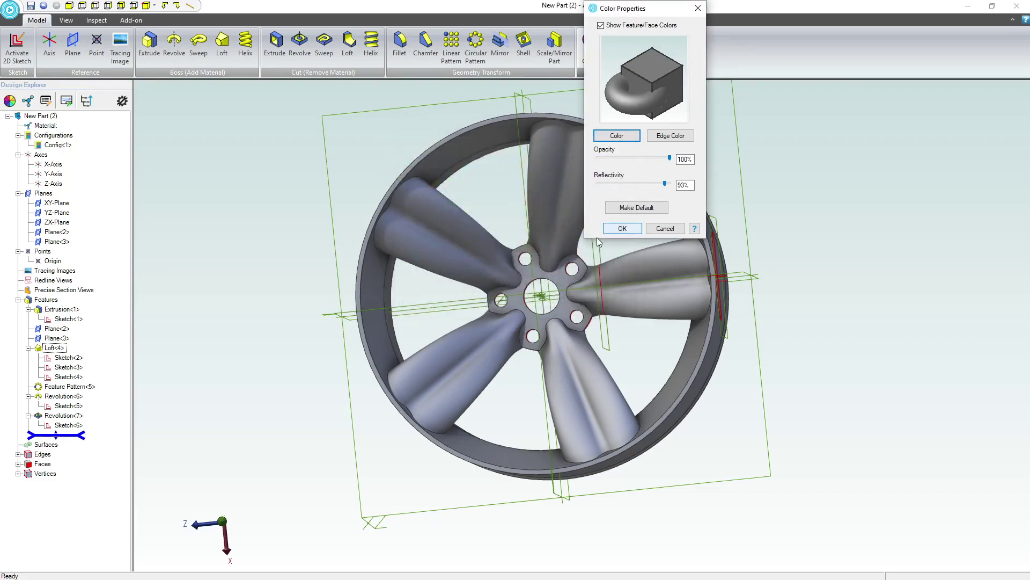
{"action": "left_click", "coordinate": [624, 228]}
{"action": "mouse_move", "coordinate": [624, 224]}
{"action": "middle_mouse_down"}
{"action": "mouse_move", "coordinate": [610, 260]}
{"action": "mouse_move", "coordinate": [617, 210]}
{"action": "mouse_move", "coordinate": [626, 217]}
{"action": "mouse_move", "coordinate": [614, 246]}
{"action": "mouse_move", "coordinate": [635, 237]}
{"action": "mouse_move", "coordinate": [622, 225]}
{"action": "middle_mouse_up"}
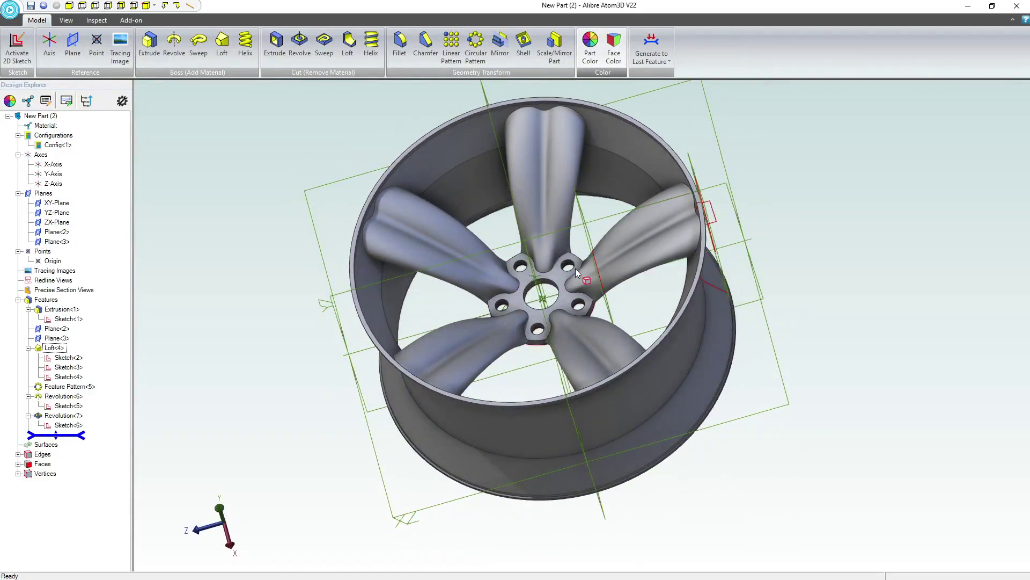
{"action": "scroll", "coordinate": [531, 269], "scroll_direction": "up", "scroll_amount": 5}
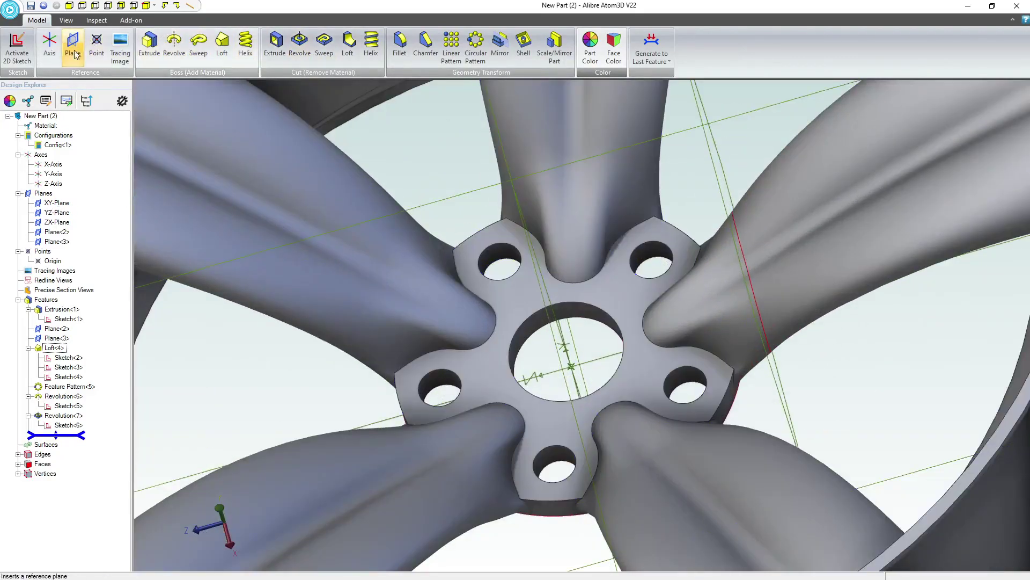
{"action": "left_click", "coordinate": [90, 22]}
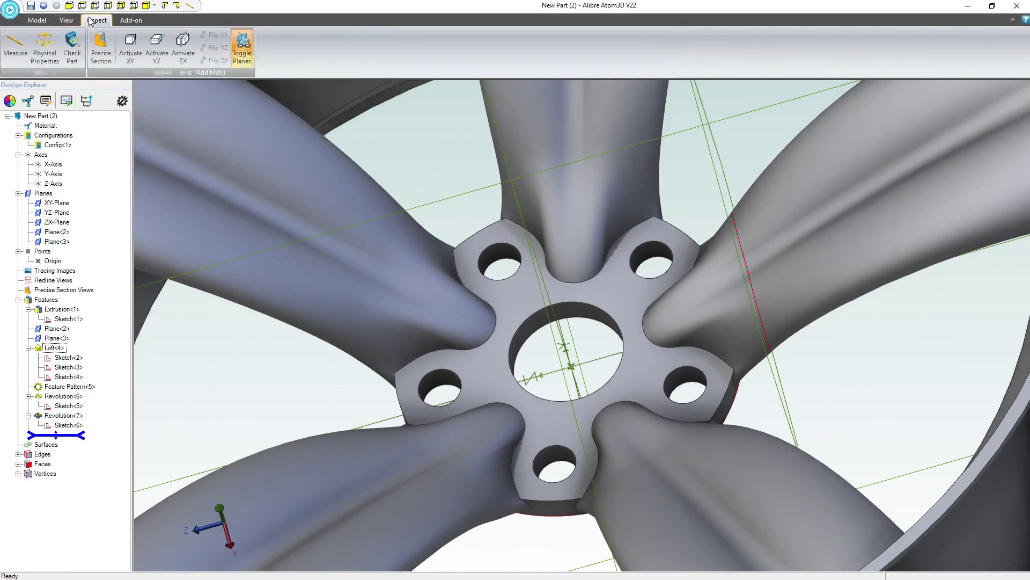
{"action": "left_click", "coordinate": [64, 21]}
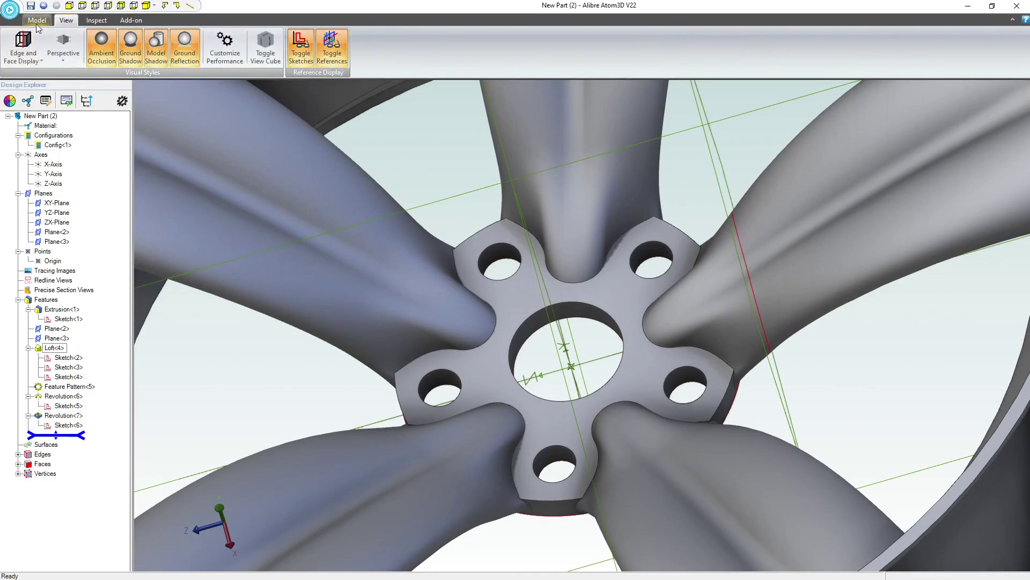
{"action": "left_click", "coordinate": [37, 20]}
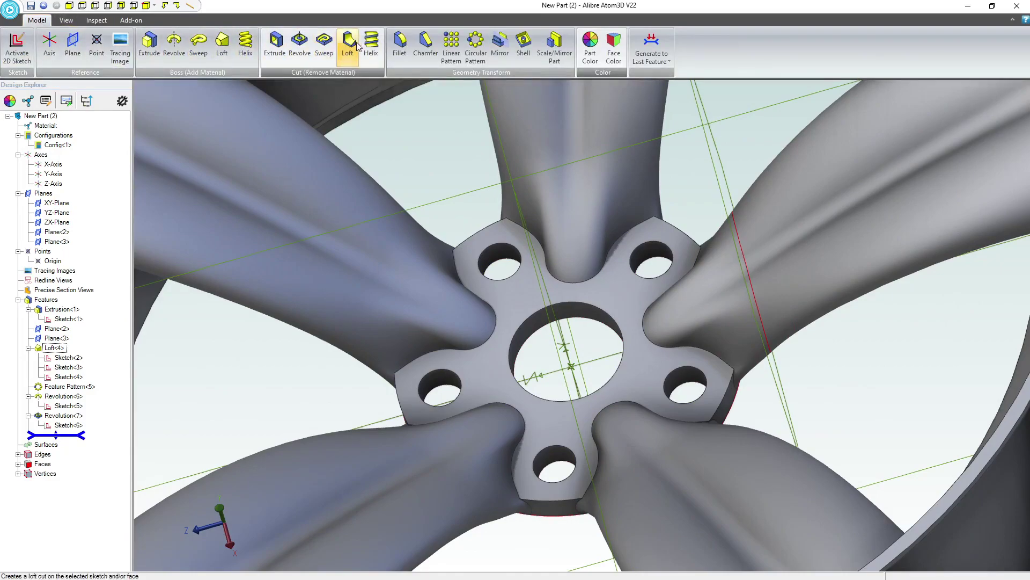
Step: Chamfer the front edges of the five lug holes in the hub with an equal distance of .125"
{"action": "left_click", "coordinate": [425, 45]}
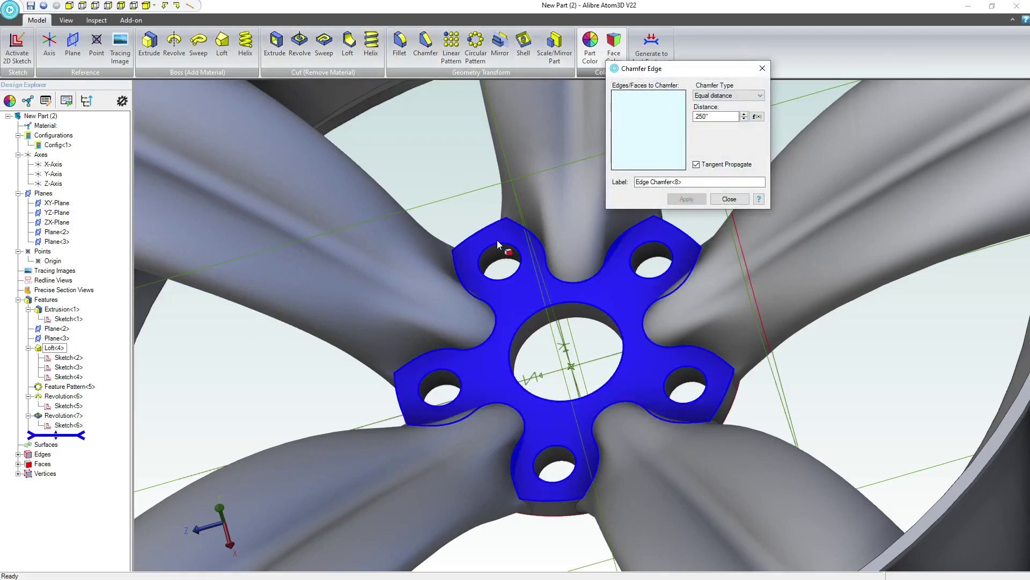
{"action": "left_click", "coordinate": [498, 243]}
{"action": "left_click", "coordinate": [651, 242]}
{"action": "left_click", "coordinate": [703, 381]}
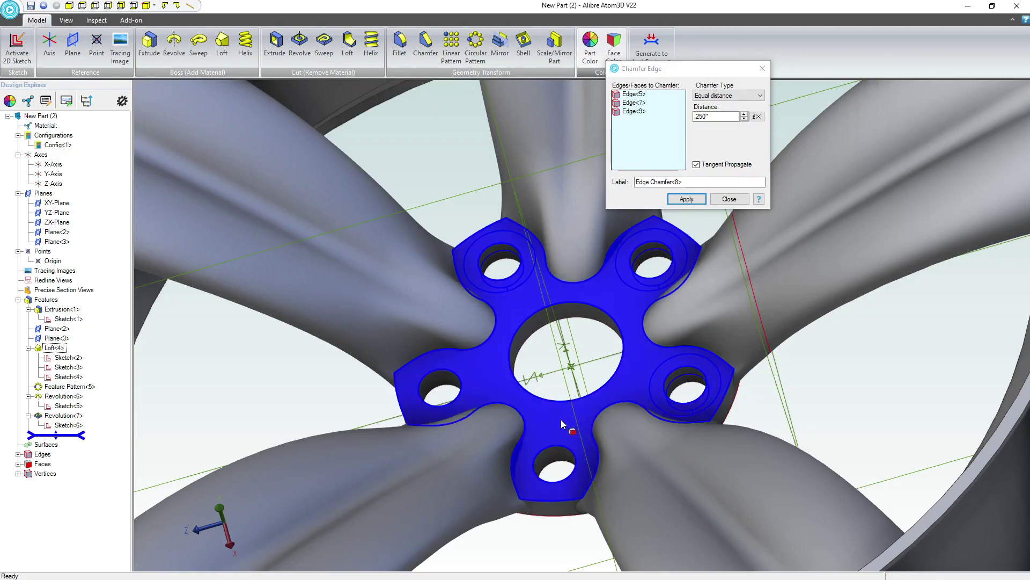
{"action": "left_click", "coordinate": [557, 454]}
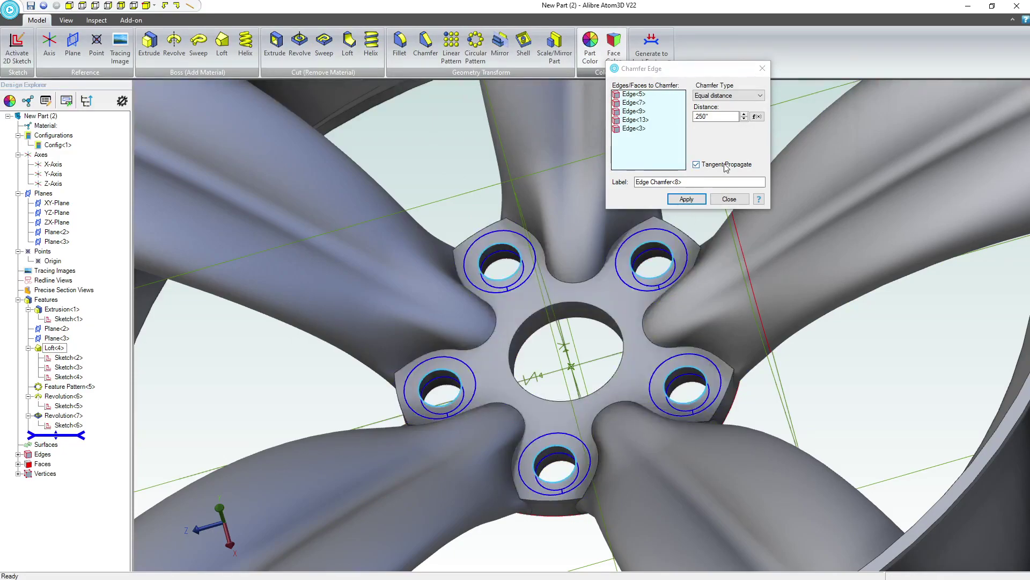
{"action": "double_click", "coordinate": [715, 116]}
{"action": "key", "text": "BackSpace"}
{"action": "type", "text": ".125"}
{"action": "key", "text": "Return"}
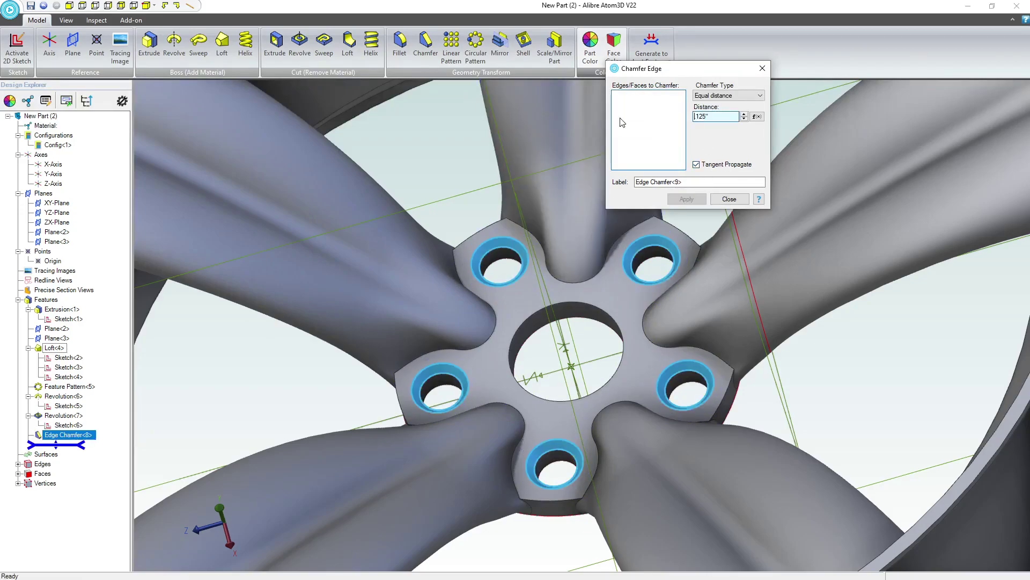
Step: Chamfer the front edge of the hub's central bore with an equal distance of .225"
{"action": "left_click", "coordinate": [602, 316]}
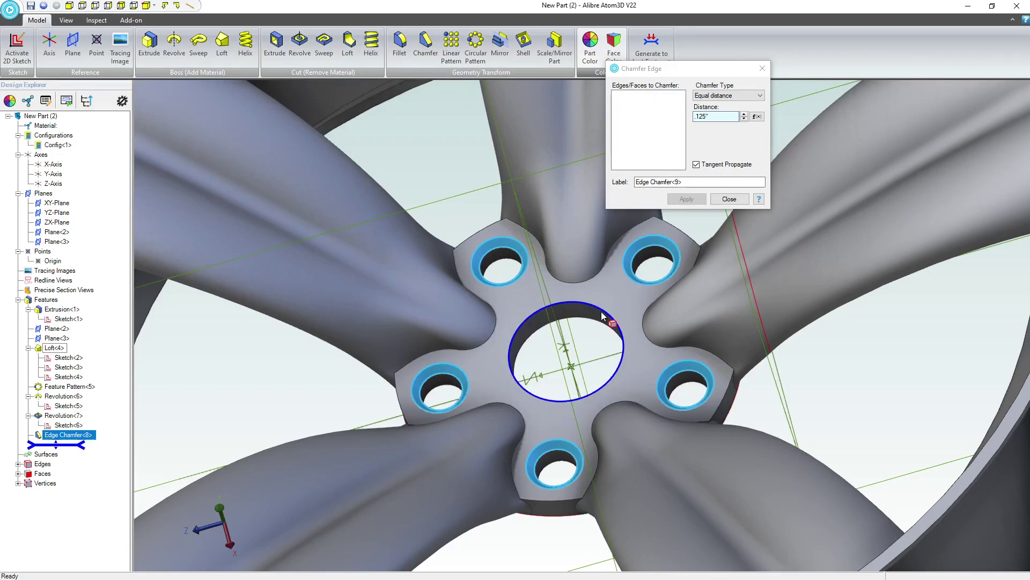
{"action": "left_click", "coordinate": [738, 116]}
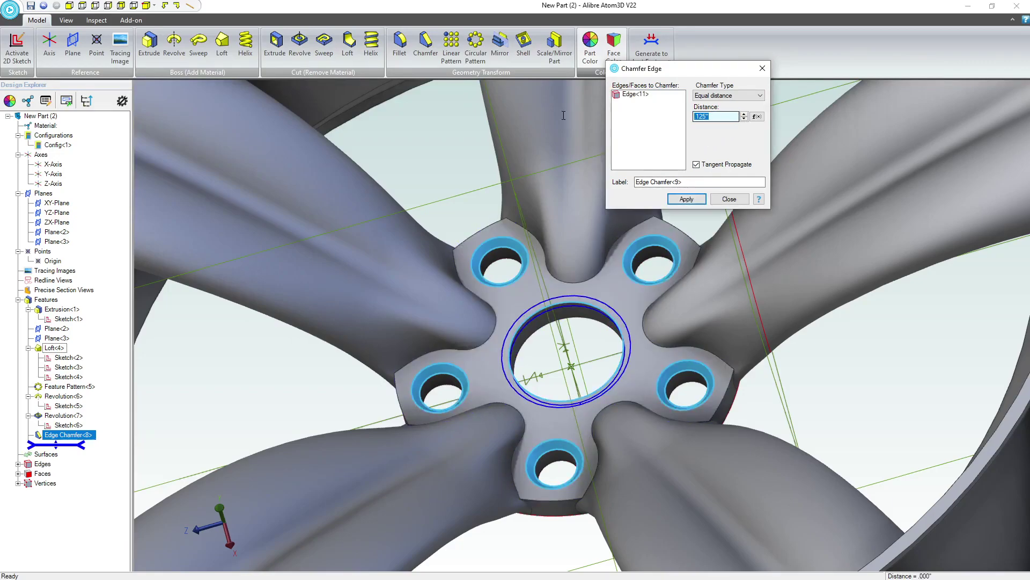
{"action": "key", "text": "Return"}
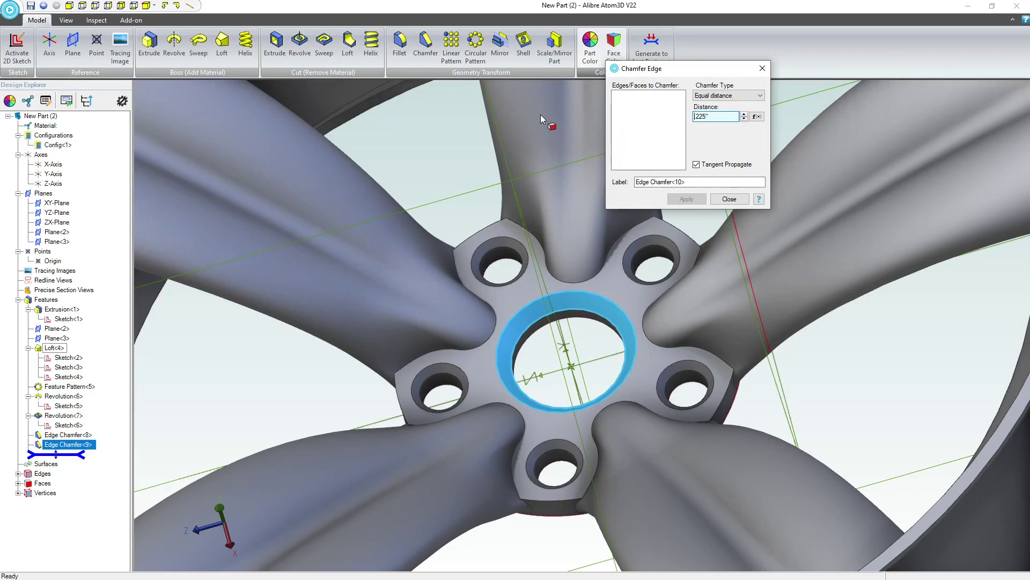
{"action": "left_click", "coordinate": [730, 199]}
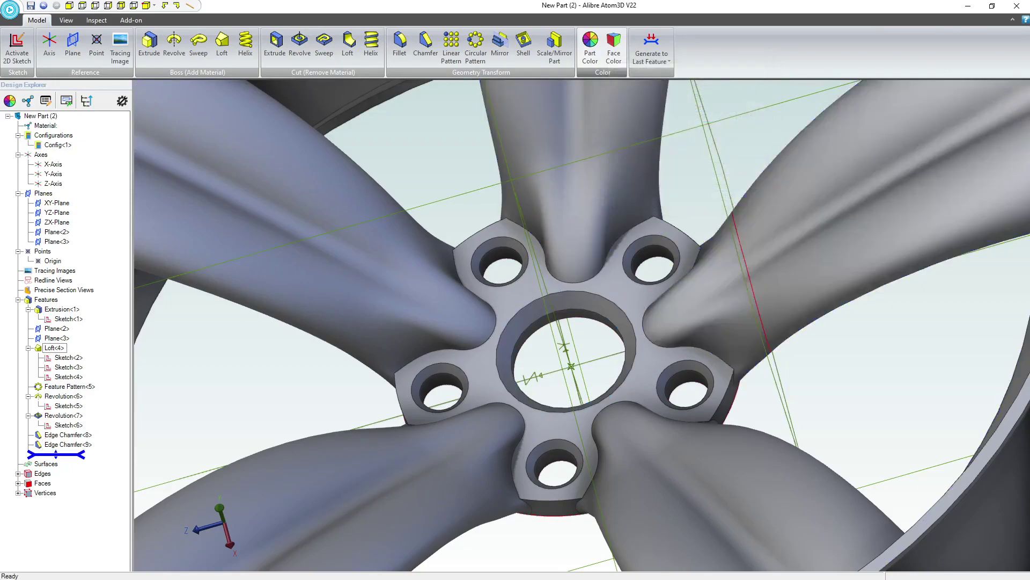
{"action": "scroll", "coordinate": [714, 230], "scroll_direction": "down", "scroll_amount": 5}
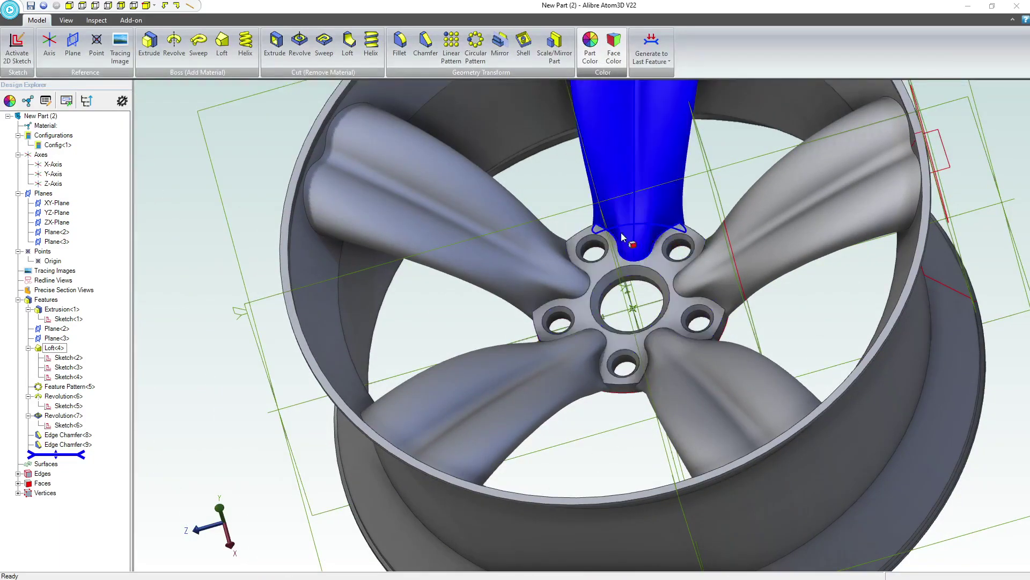
{"action": "scroll", "coordinate": [624, 233], "scroll_direction": "down", "scroll_amount": 2}
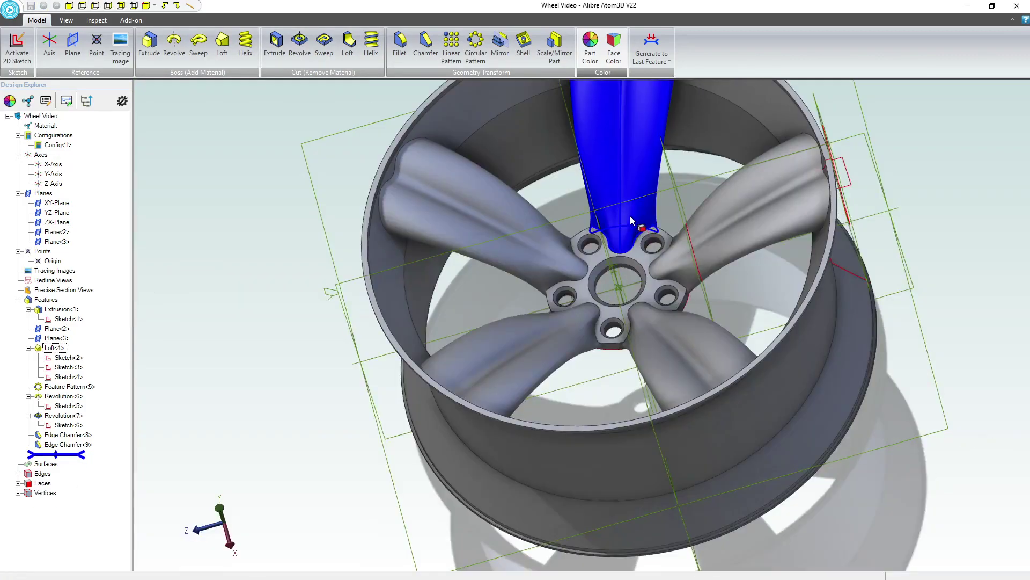
{"action": "scroll", "coordinate": [630, 216], "scroll_direction": "up", "scroll_amount": 4}
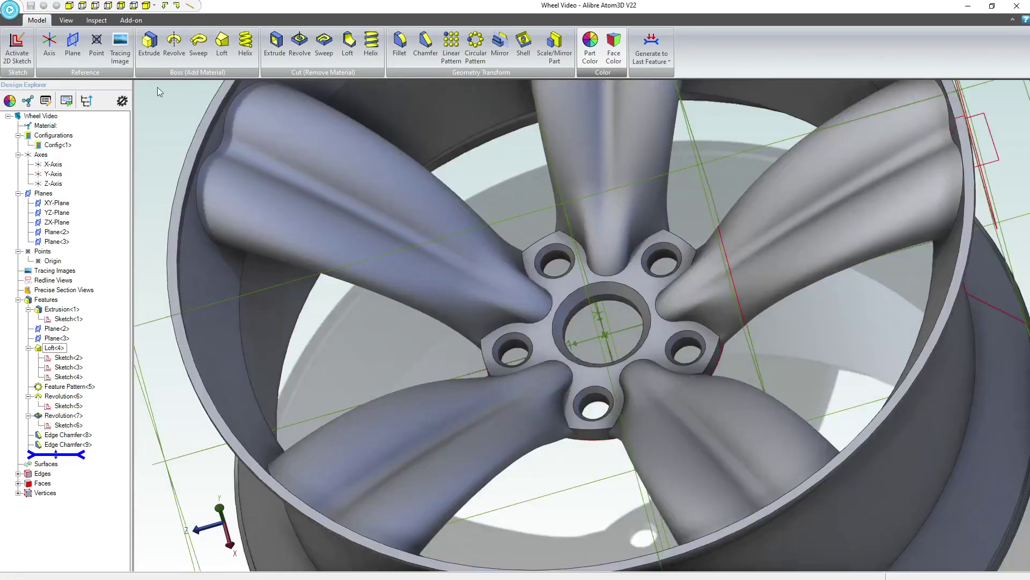
Step: Fillet the five outer front edges of the hub beside the lug holes with a constant radius of .25"
{"action": "left_click", "coordinate": [399, 44]}
{"action": "scroll", "coordinate": [636, 262], "scroll_direction": "up", "scroll_amount": 2}
{"action": "left_click", "coordinate": [625, 261]}
{"action": "right_click", "coordinate": [658, 144]}
{"action": "left_click", "coordinate": [680, 143]}
{"action": "left_click", "coordinate": [506, 229]}
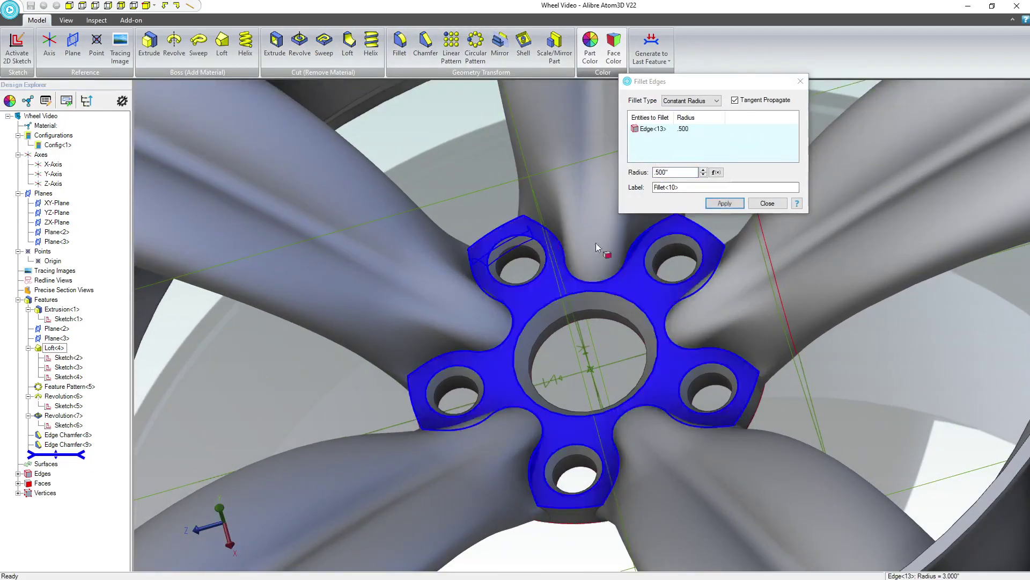
{"action": "left_click", "coordinate": [700, 230]}
{"action": "left_click", "coordinate": [752, 394]}
{"action": "scroll", "coordinate": [671, 379], "scroll_direction": "down", "scroll_amount": 1}
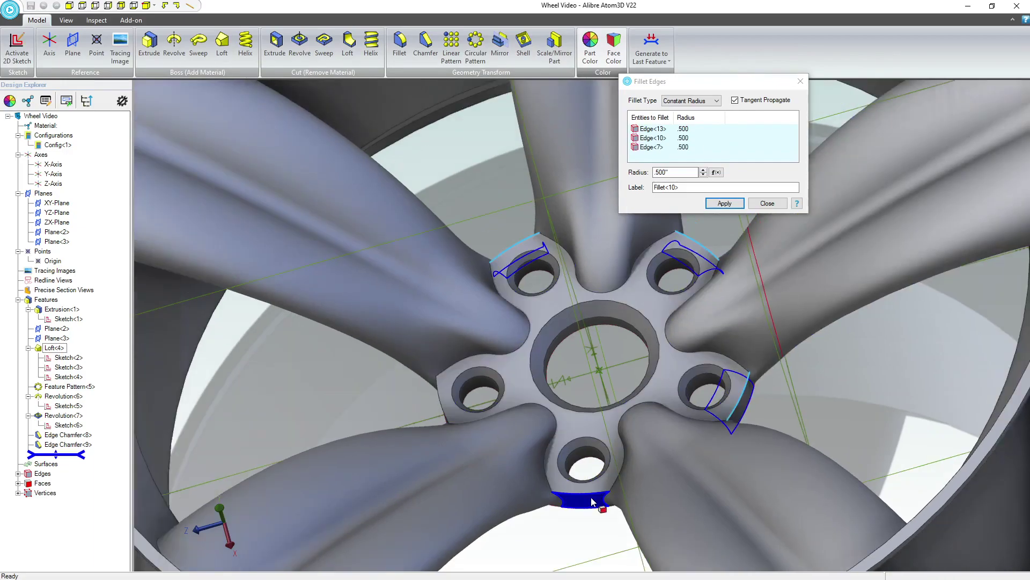
{"action": "left_click", "coordinate": [593, 501]}
{"action": "left_click", "coordinate": [443, 411]}
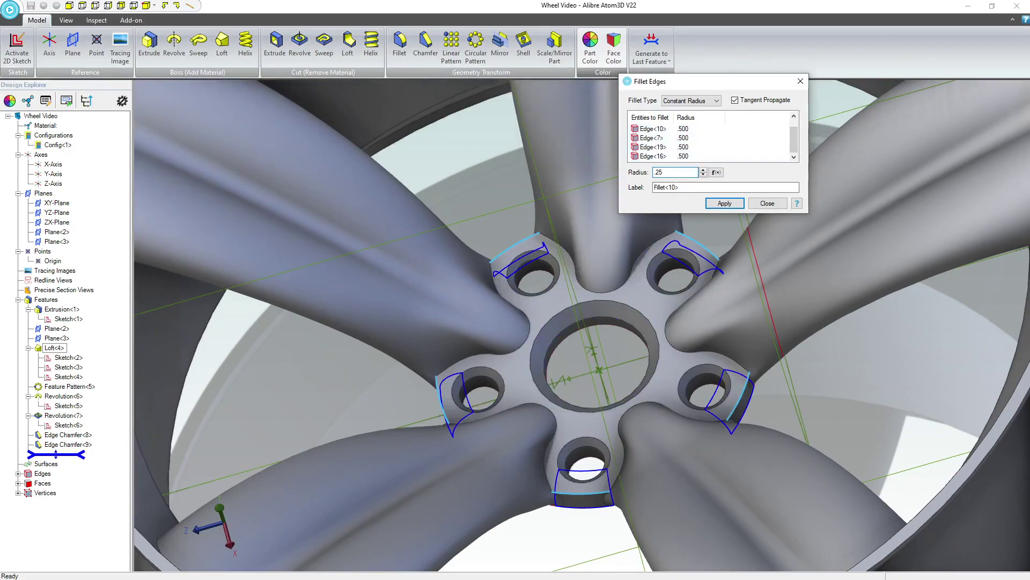
{"action": "left_click", "coordinate": [717, 203]}
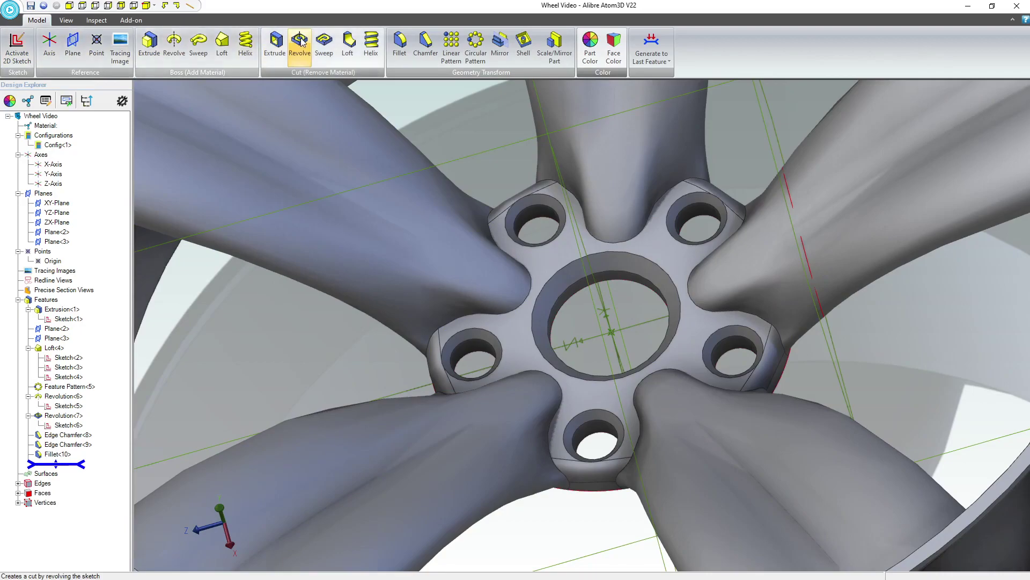
Step: Fillet the edge where one spoke's outer end meets the rim with a constant radius of .250"
{"action": "left_click", "coordinate": [400, 43]}
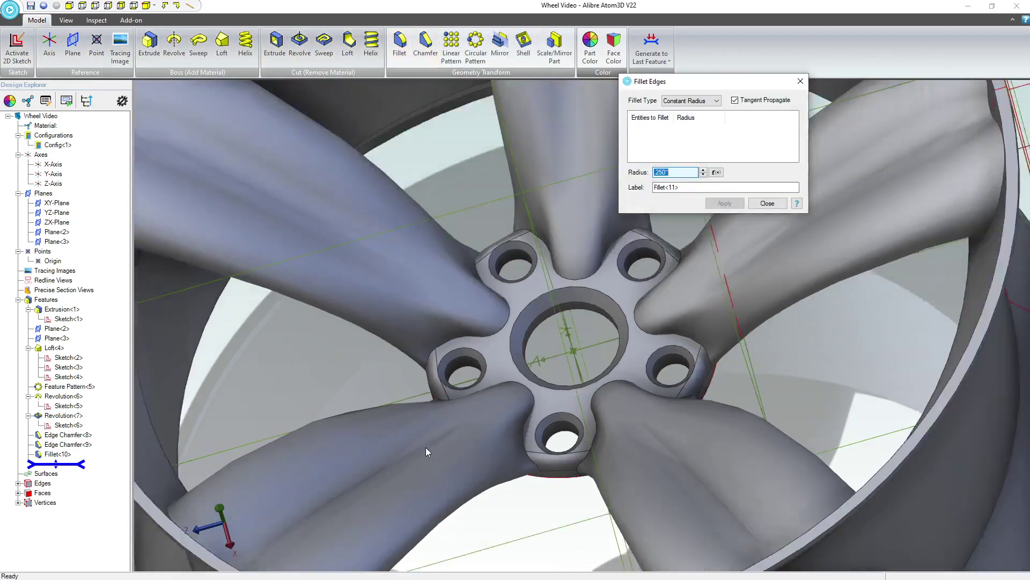
{"action": "scroll", "coordinate": [426, 455], "scroll_direction": "down", "scroll_amount": 5}
{"action": "scroll", "coordinate": [479, 152], "scroll_direction": "up", "scroll_amount": 5}
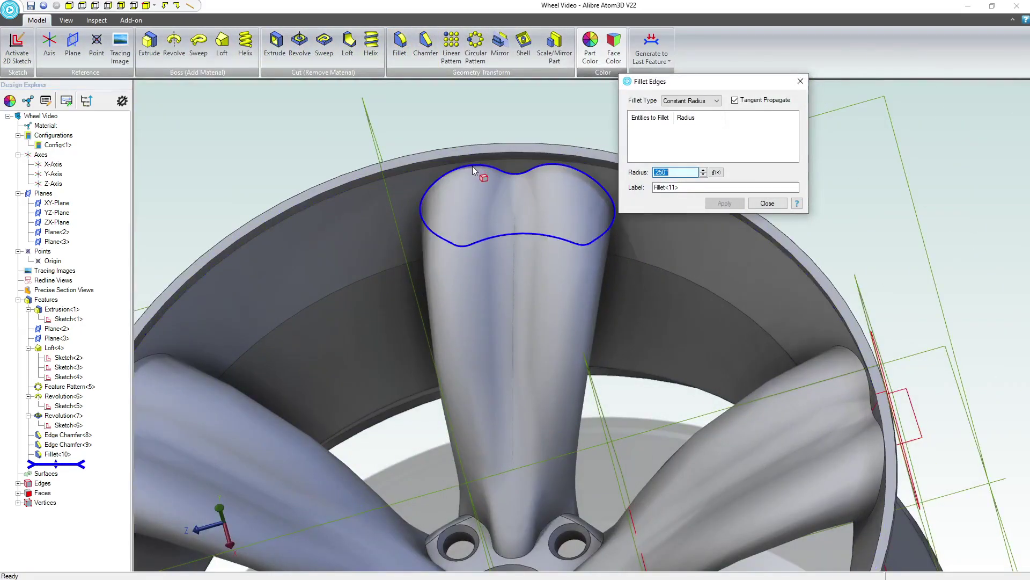
{"action": "left_click", "coordinate": [472, 166]}
{"action": "left_click", "coordinate": [725, 204]}
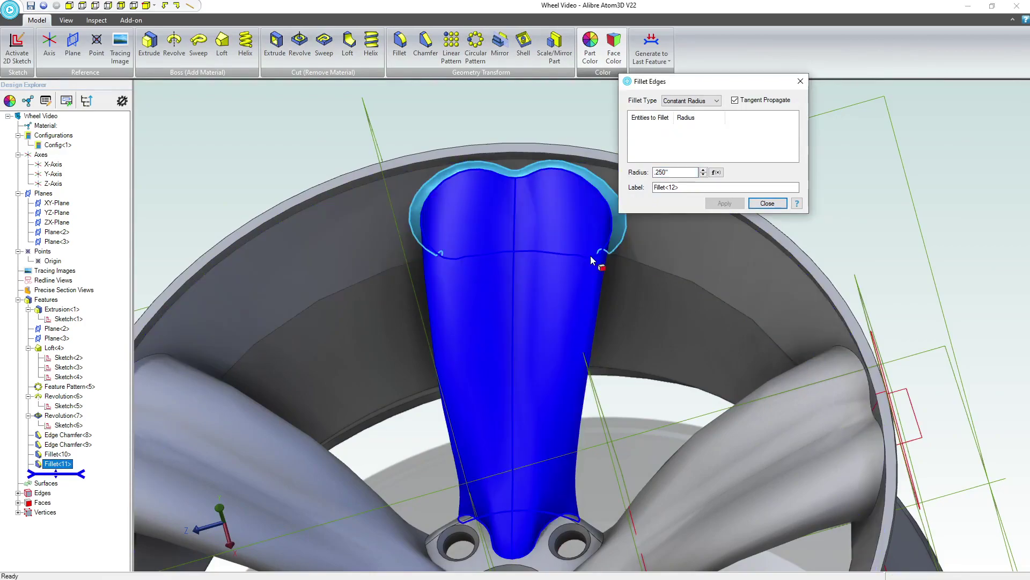
{"action": "middle_click_drag", "start_coordinate": [562, 249], "coordinate": [655, 214]}
{"action": "scroll", "coordinate": [681, 268], "scroll_direction": "down", "scroll_amount": 5}
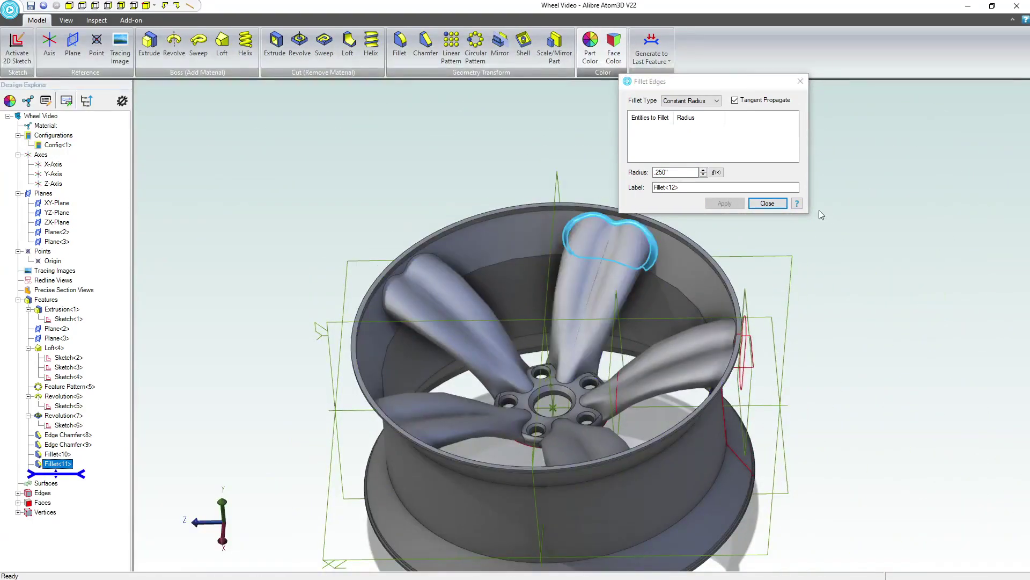
{"action": "key", "text": "Escape"}
Step: Edit the spoke-end fillet to include the edges where the other four spokes meet the rim
{"action": "right_click", "coordinate": [66, 463]}
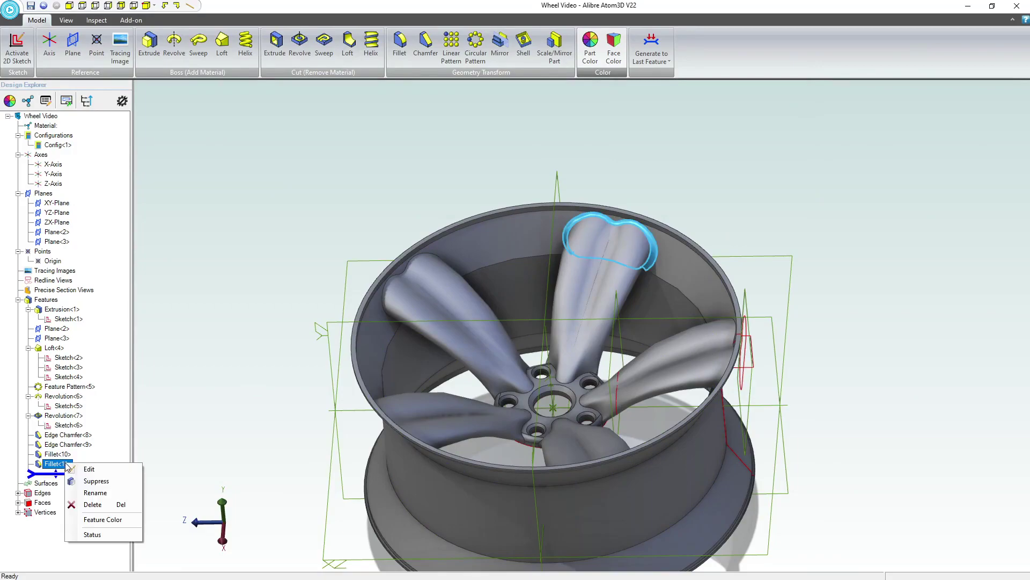
{"action": "left_click", "coordinate": [80, 470]}
{"action": "scroll", "coordinate": [434, 259], "scroll_direction": "up", "scroll_amount": 3}
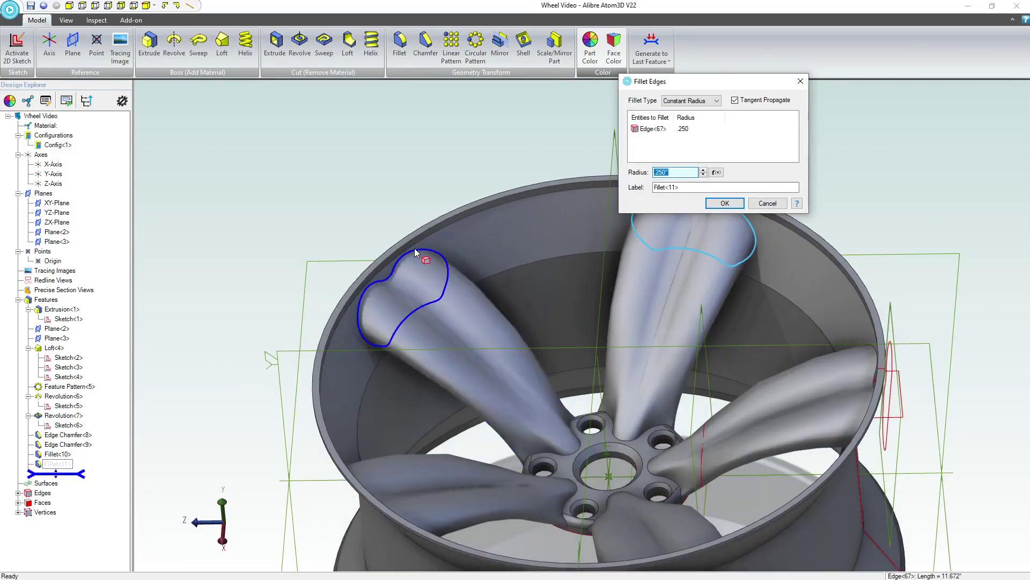
{"action": "left_click", "coordinate": [874, 348]}
{"action": "middle_click_drag", "start_coordinate": [649, 400], "coordinate": [521, 476]}
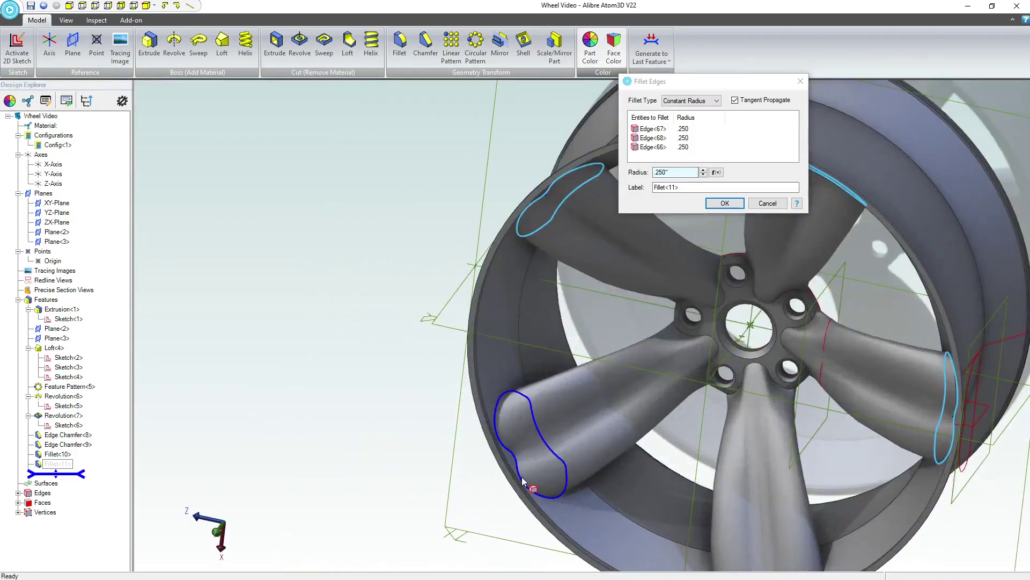
{"action": "left_click", "coordinate": [522, 476]}
{"action": "scroll", "coordinate": [544, 419], "scroll_direction": "down", "scroll_amount": 2}
{"action": "scroll", "coordinate": [678, 533], "scroll_direction": "up", "scroll_amount": 3}
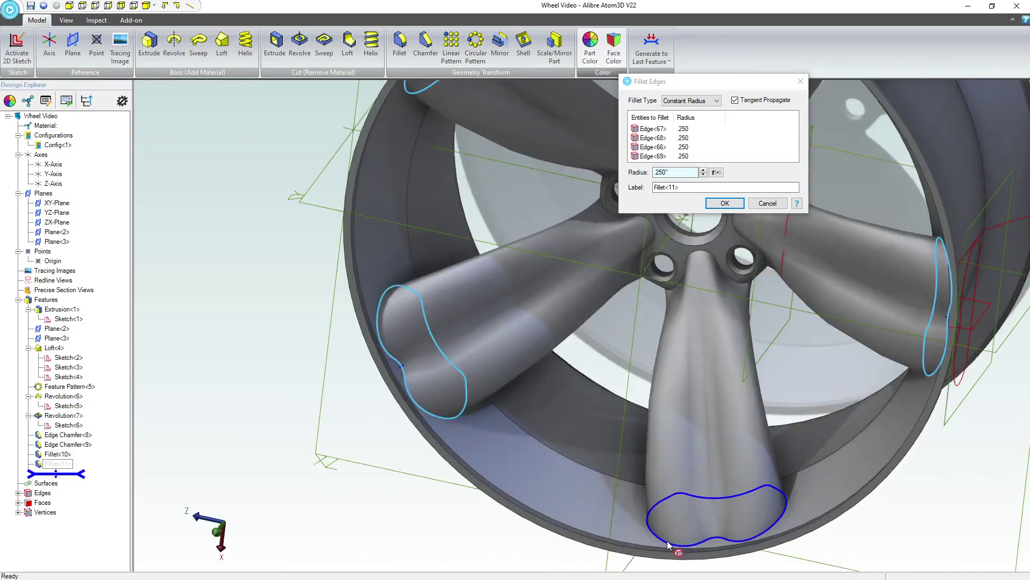
{"action": "left_click", "coordinate": [672, 546]}
{"action": "left_click", "coordinate": [739, 204]}
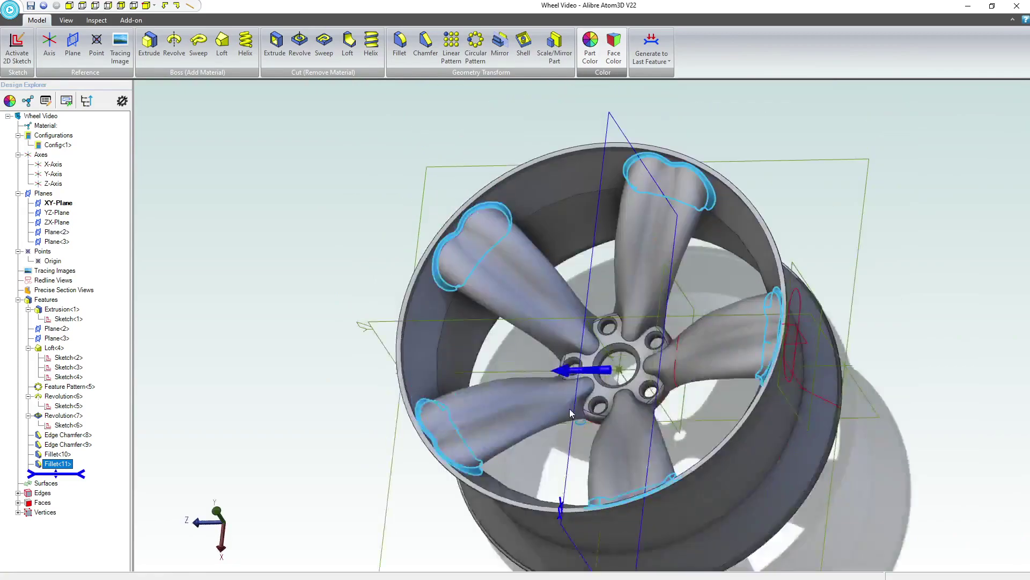
Step: Fillet the edge where the upper spoke's inner end meets the hub with a constant radius of .245"
{"action": "scroll", "coordinate": [570, 412], "scroll_direction": "up", "scroll_amount": 5}
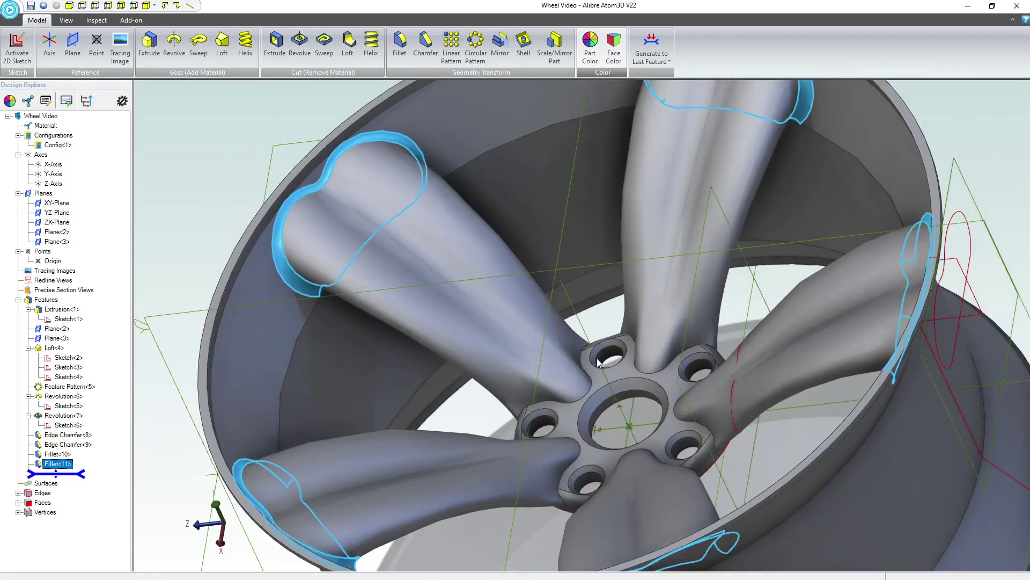
{"action": "left_click", "coordinate": [195, 122]}
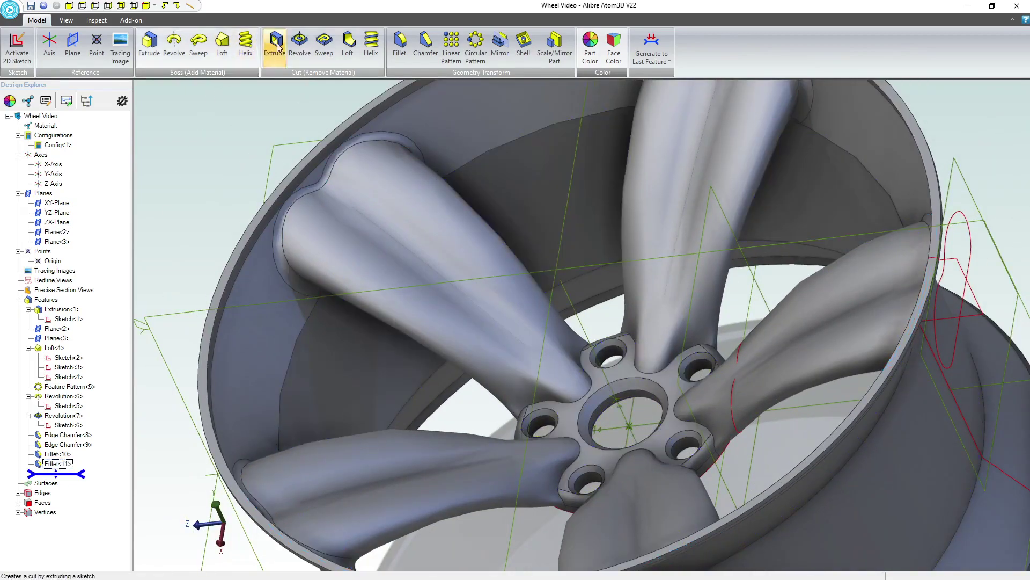
{"action": "left_click", "coordinate": [400, 45]}
{"action": "scroll", "coordinate": [661, 363], "scroll_direction": "up", "scroll_amount": 3}
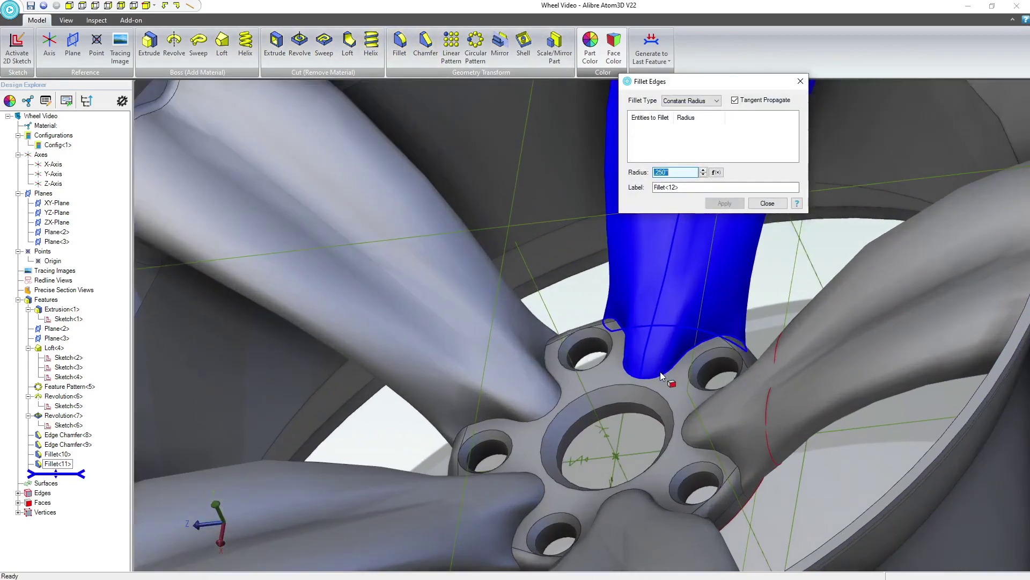
{"action": "left_click", "coordinate": [660, 372]}
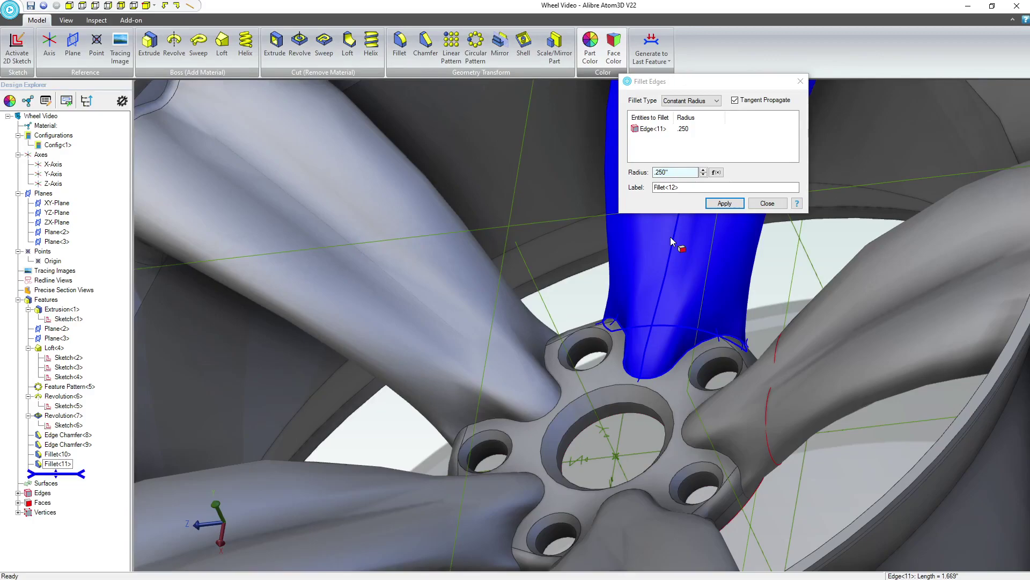
{"action": "left_click", "coordinate": [686, 182]}
{"action": "double_click", "coordinate": [690, 172]}
{"action": "type", "text": ".225"}
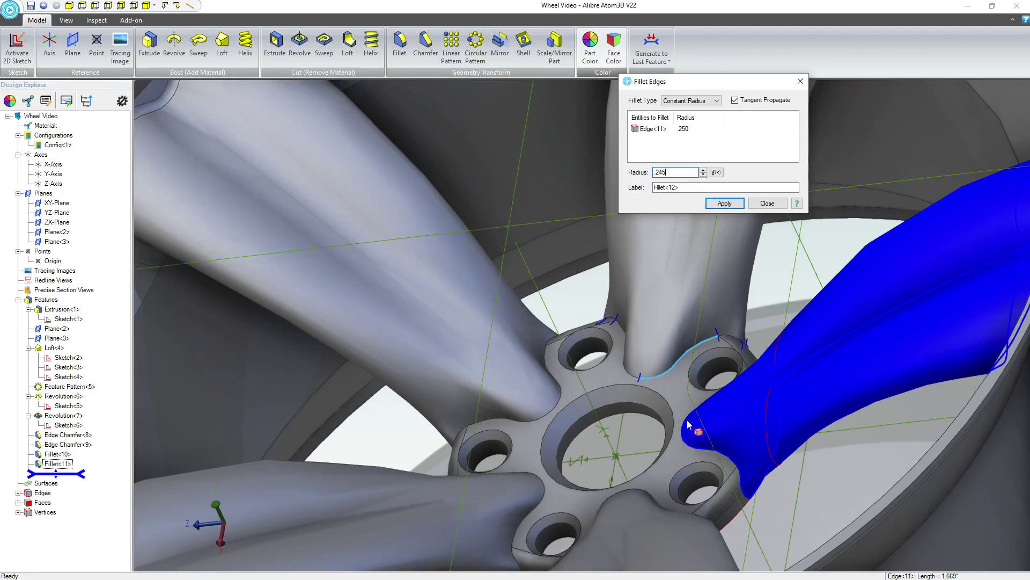
{"action": "left_click", "coordinate": [725, 203]}
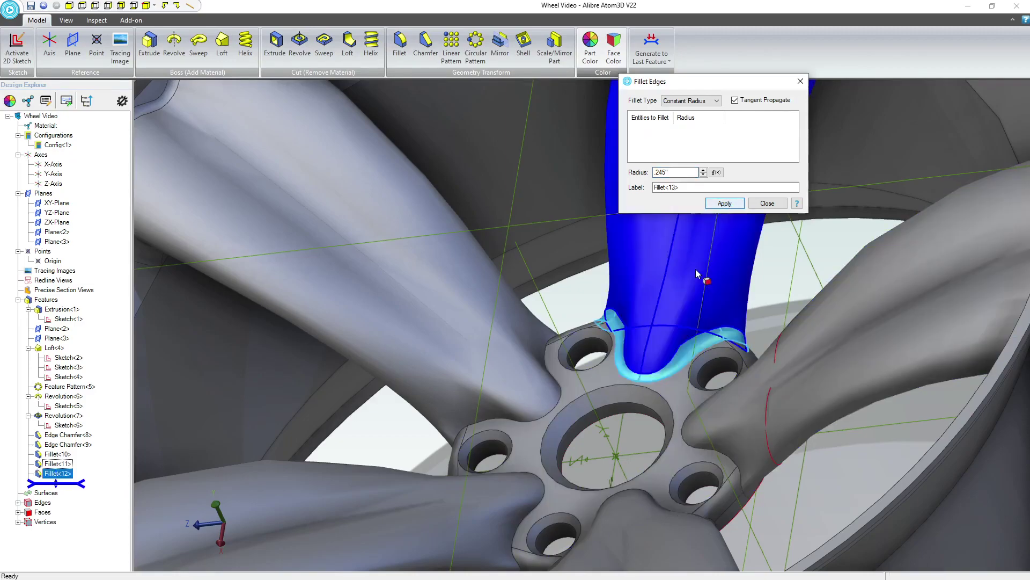
Step: Try to fillet the edge where the lower-left spoke's inner end meets the hub with a constant radius of .245"
{"action": "scroll", "coordinate": [695, 273], "scroll_direction": "down", "scroll_amount": 5}
{"action": "left_click", "coordinate": [600, 408]}
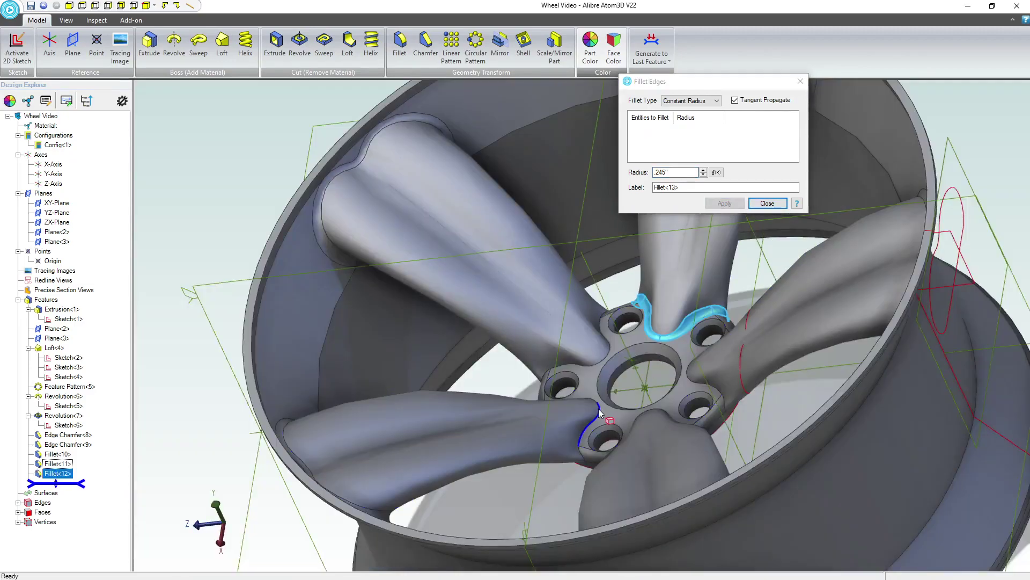
{"action": "left_click", "coordinate": [723, 203]}
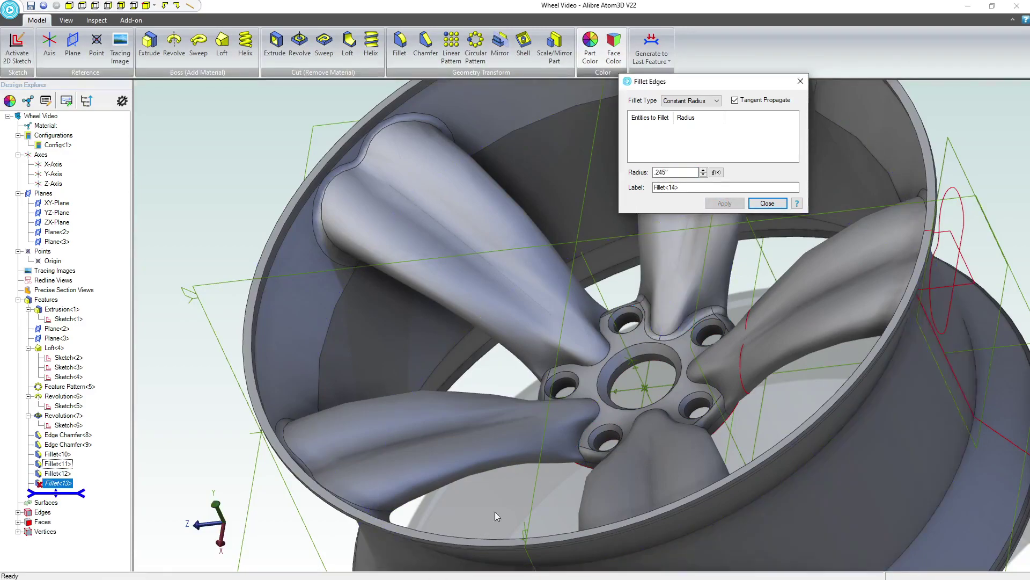
{"action": "scroll", "coordinate": [594, 437], "scroll_direction": "up", "scroll_amount": 5}
{"action": "middle_click_drag", "start_coordinate": [546, 467], "coordinate": [554, 487]}
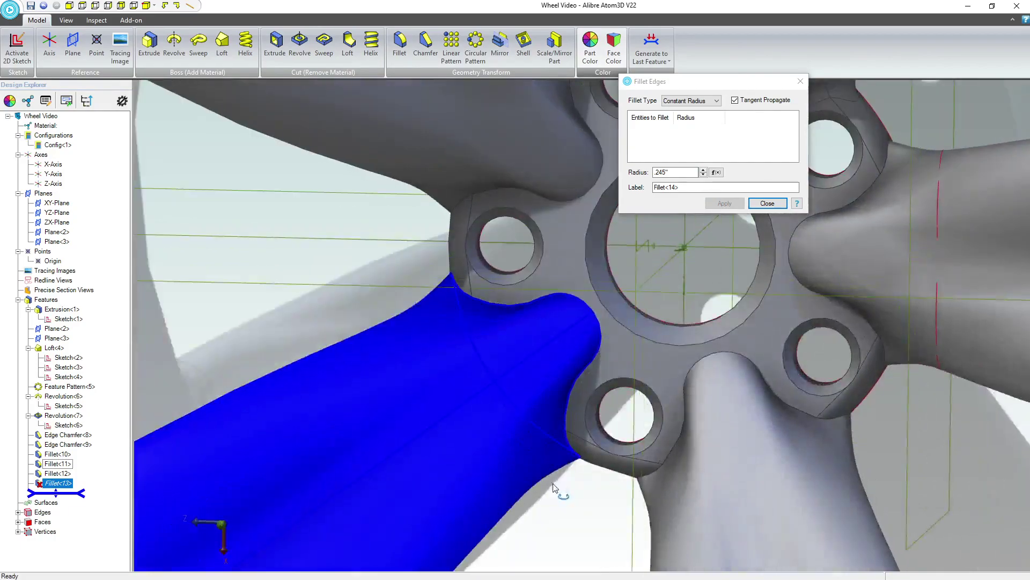
{"action": "scroll", "coordinate": [552, 463], "scroll_direction": "down", "scroll_amount": 3}
{"action": "scroll", "coordinate": [482, 477], "scroll_direction": "down", "scroll_amount": 4}
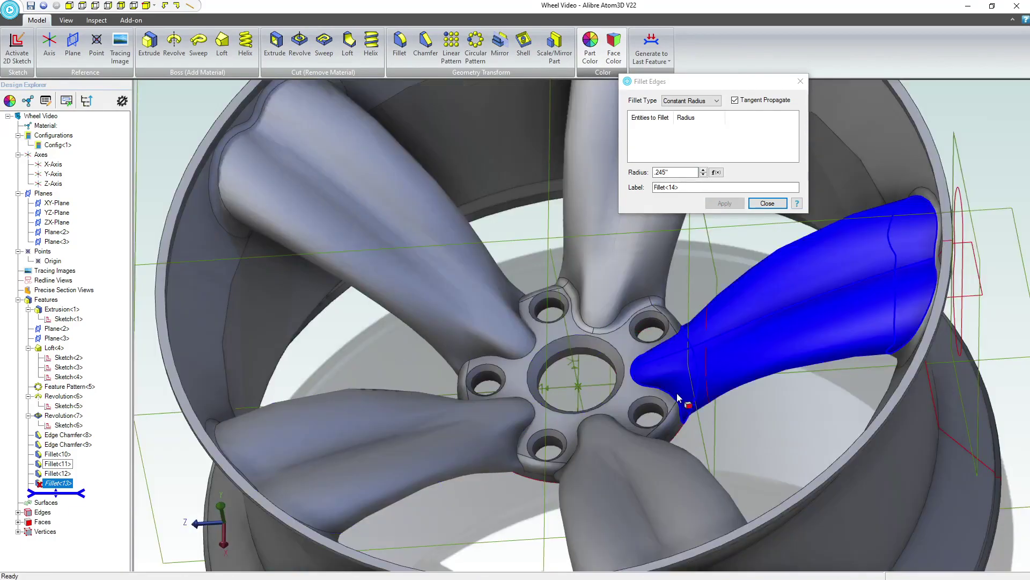
Step: Fillet the hub junctions of the right, lower-right and upper-left spokes as separate features, each with a constant radius of .245"
{"action": "left_click", "coordinate": [652, 385]}
{"action": "left_click", "coordinate": [735, 208]}
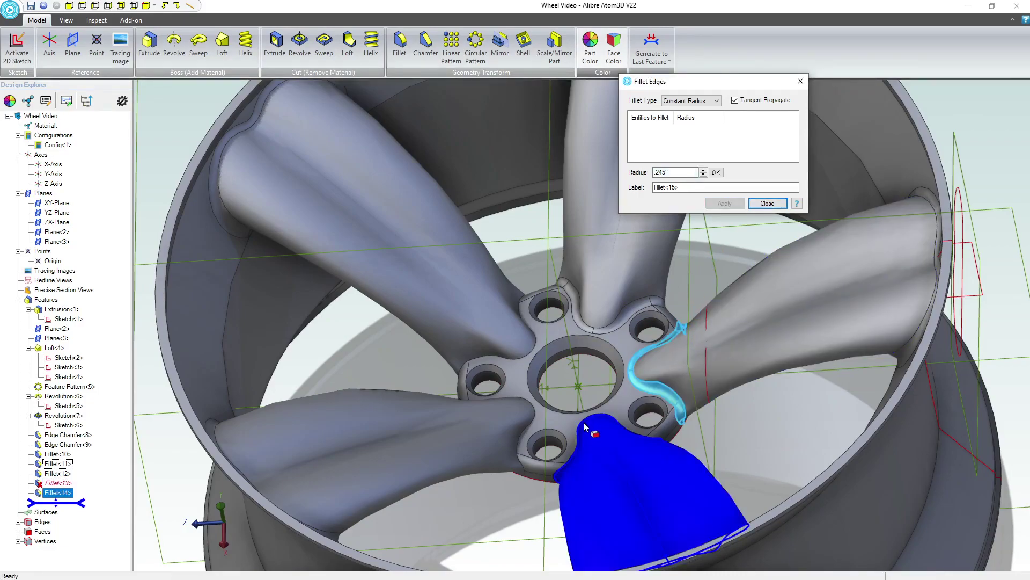
{"action": "key", "text": "ctrl+1"}
{"action": "left_click", "coordinate": [668, 385]}
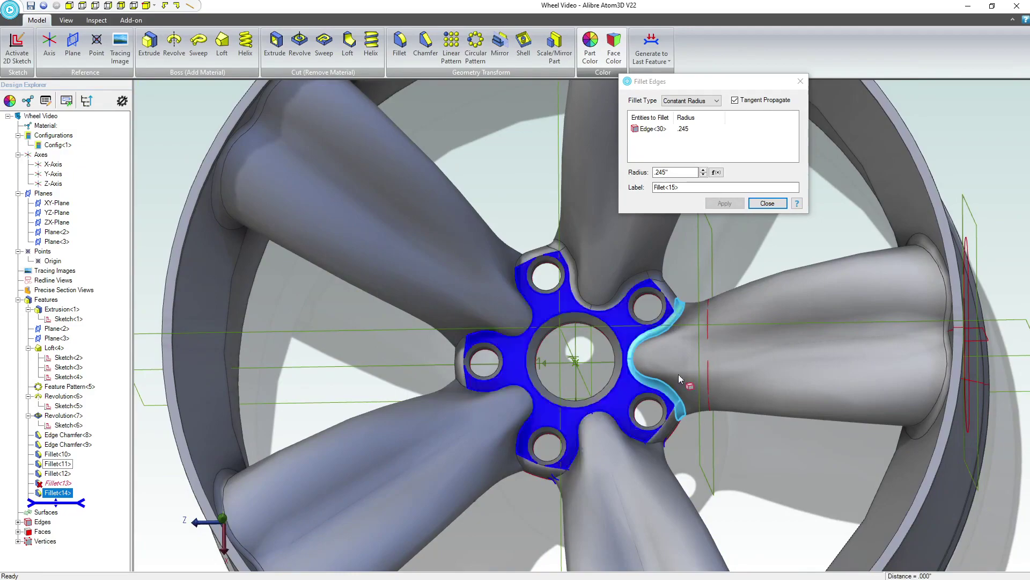
{"action": "left_click", "coordinate": [725, 203]}
{"action": "left_click", "coordinate": [532, 322]}
{"action": "left_click", "coordinate": [721, 207]}
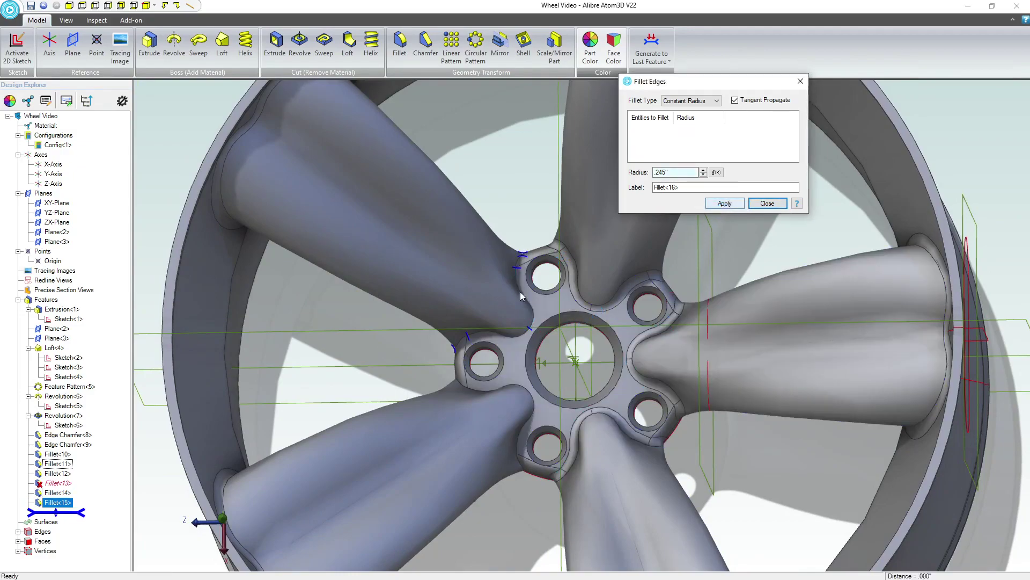
Step: Close the fillet settings and delete the failed fillet of the lower-left spoke's hub junction
{"action": "mouse_move", "coordinate": [542, 440]}
{"action": "middle_mouse_down"}
{"action": "mouse_move", "coordinate": [517, 440]}
{"action": "mouse_move", "coordinate": [541, 439]}
{"action": "mouse_move", "coordinate": [534, 456]}
{"action": "middle_mouse_up"}
{"action": "scroll", "coordinate": [480, 390], "scroll_direction": "up", "scroll_amount": 3}
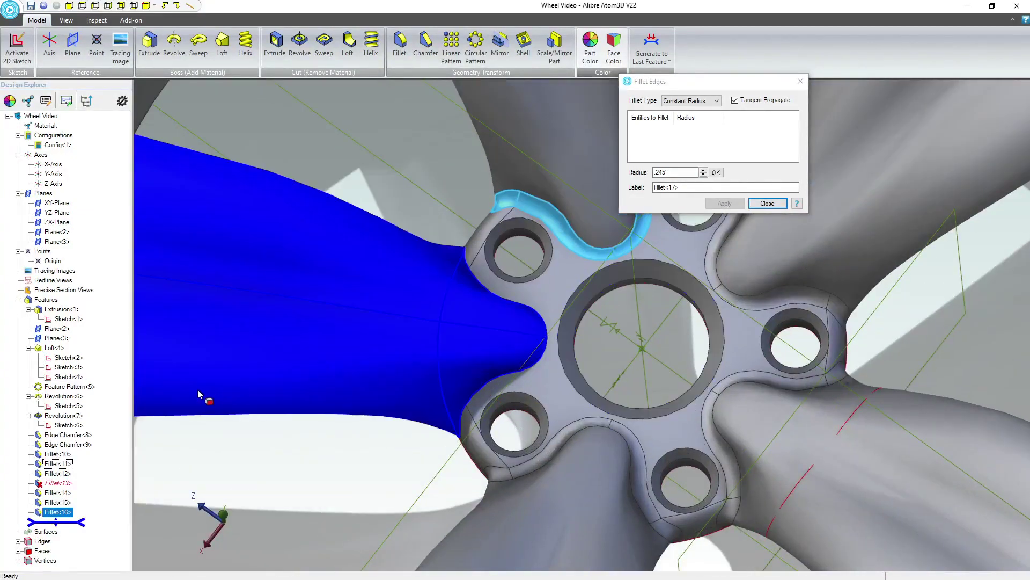
{"action": "left_click", "coordinate": [767, 203]}
{"action": "right_click", "coordinate": [56, 482]}
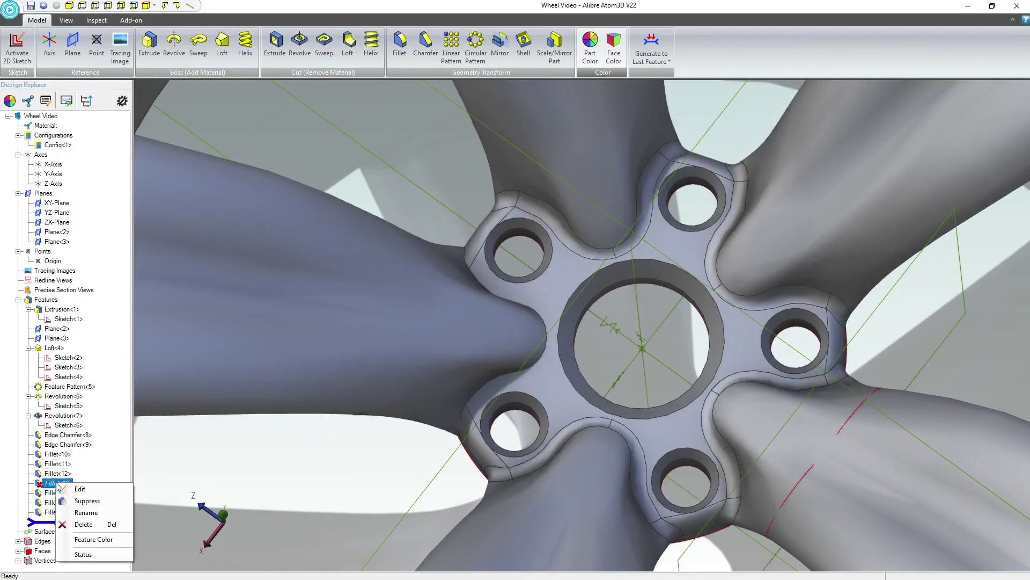
{"action": "left_click", "coordinate": [92, 526]}
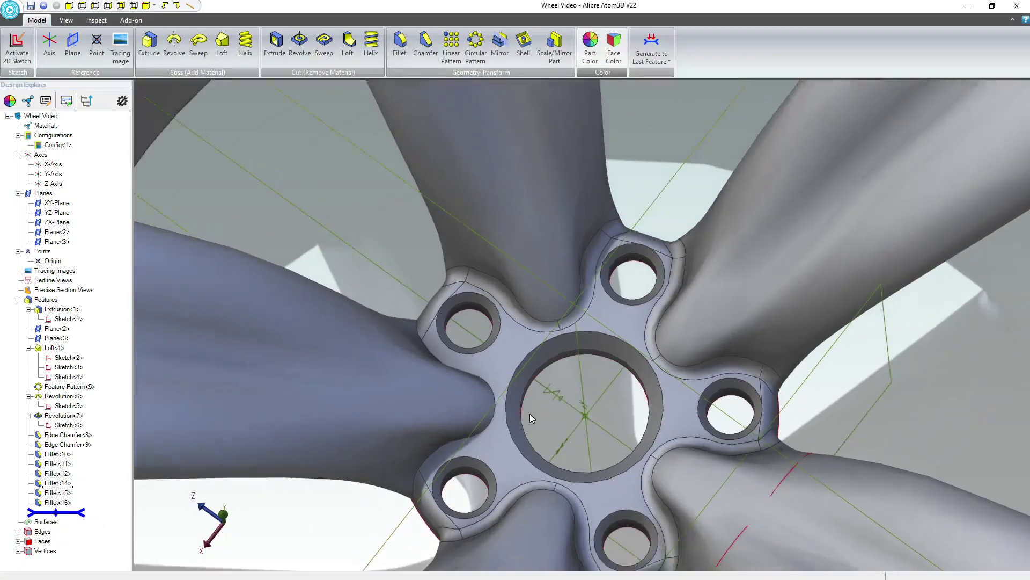
Step: Try to fillet the short spoke-to-hub edge near the hub's back face with a .245" radius, and delete the resulting fillet feature
{"action": "scroll", "coordinate": [529, 414], "scroll_direction": "down", "scroll_amount": 3}
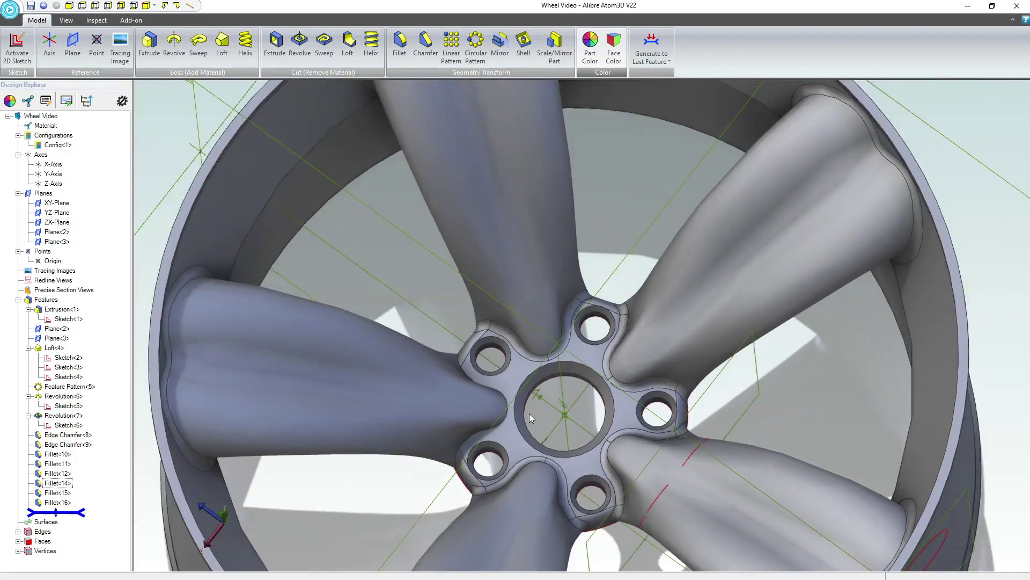
{"action": "middle_click_drag", "start_coordinate": [529, 413], "coordinate": [564, 363]}
{"action": "scroll", "coordinate": [584, 311], "scroll_direction": "up", "scroll_amount": 5}
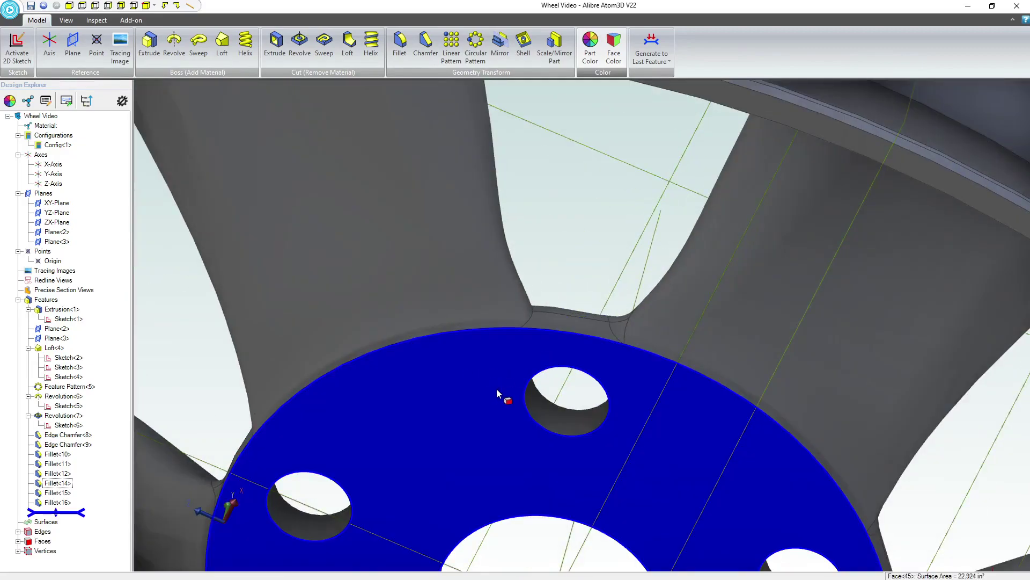
{"action": "left_click", "coordinate": [494, 366]}
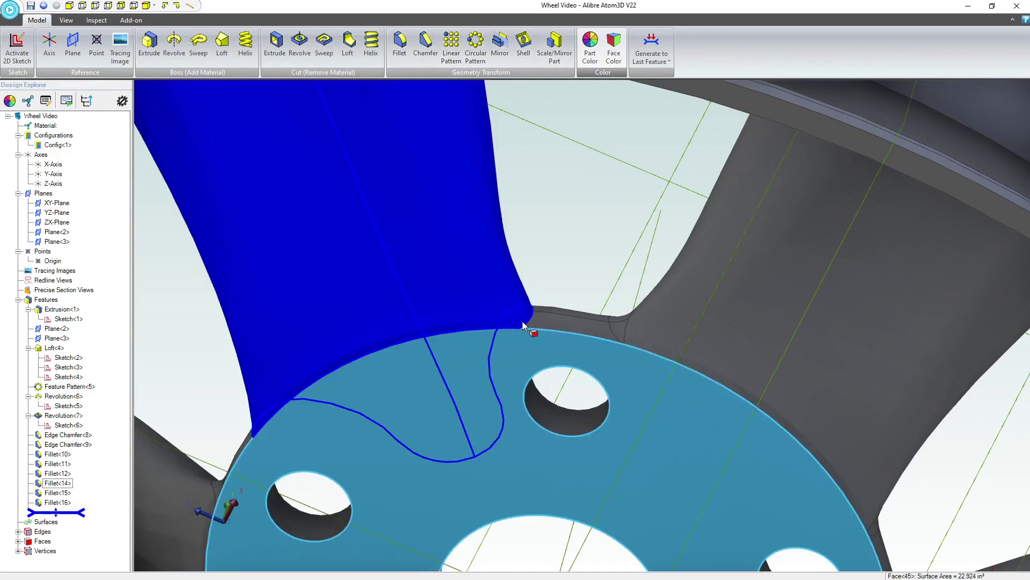
{"action": "left_click", "coordinate": [528, 321]}
{"action": "left_click", "coordinate": [598, 273]}
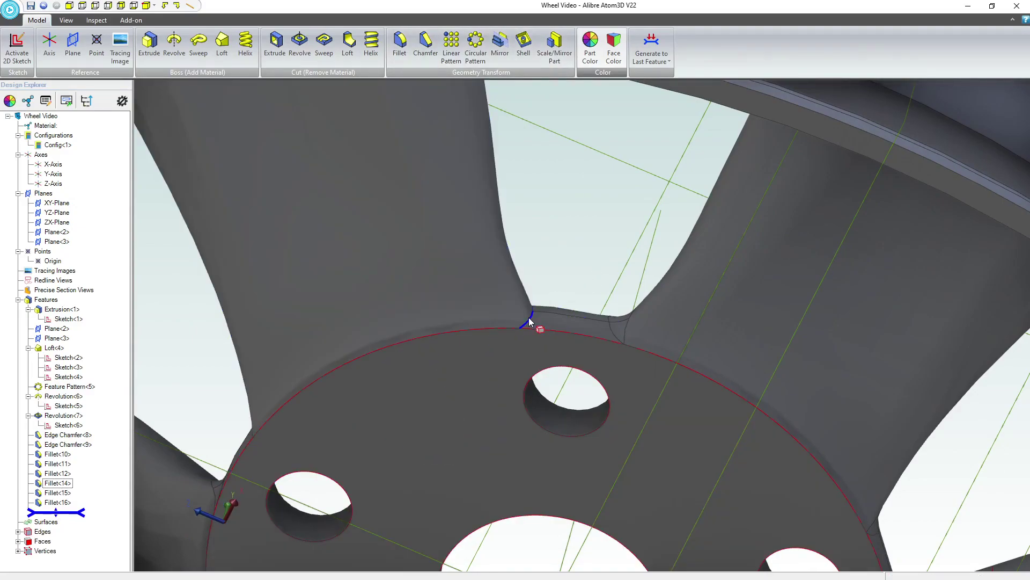
{"action": "left_click", "coordinate": [529, 317]}
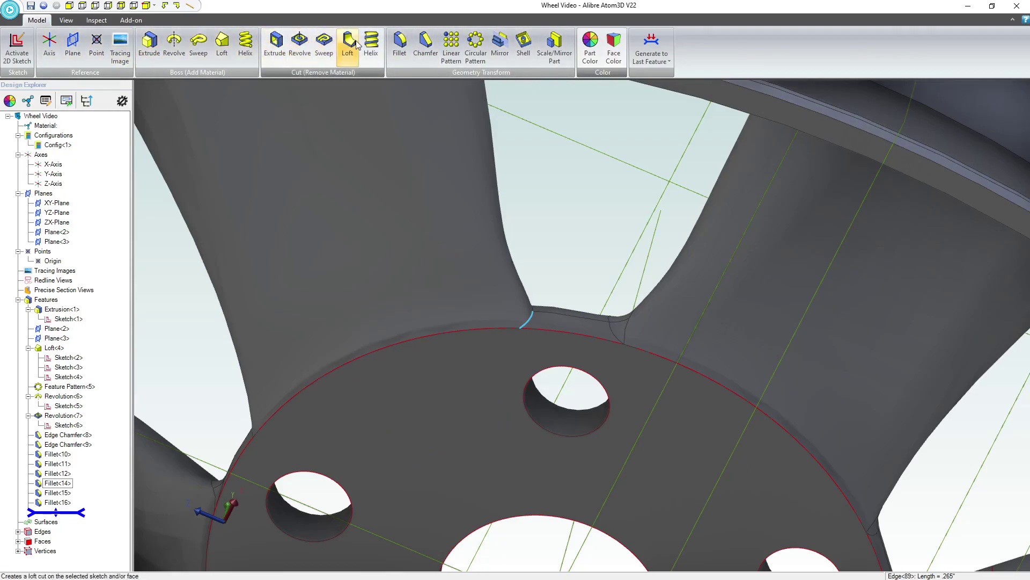
{"action": "left_click", "coordinate": [398, 44]}
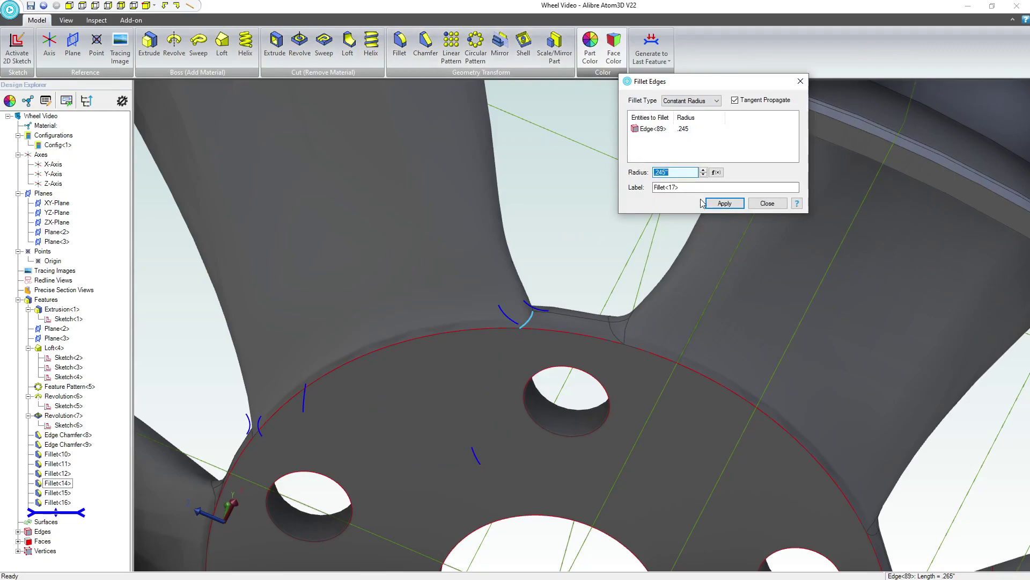
{"action": "left_click", "coordinate": [725, 204]}
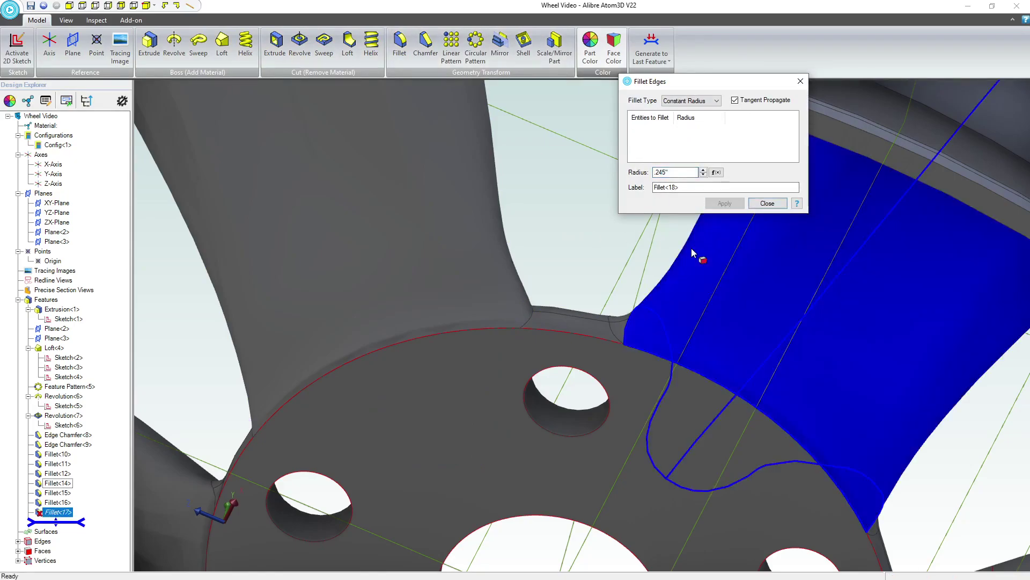
{"action": "left_click", "coordinate": [763, 203]}
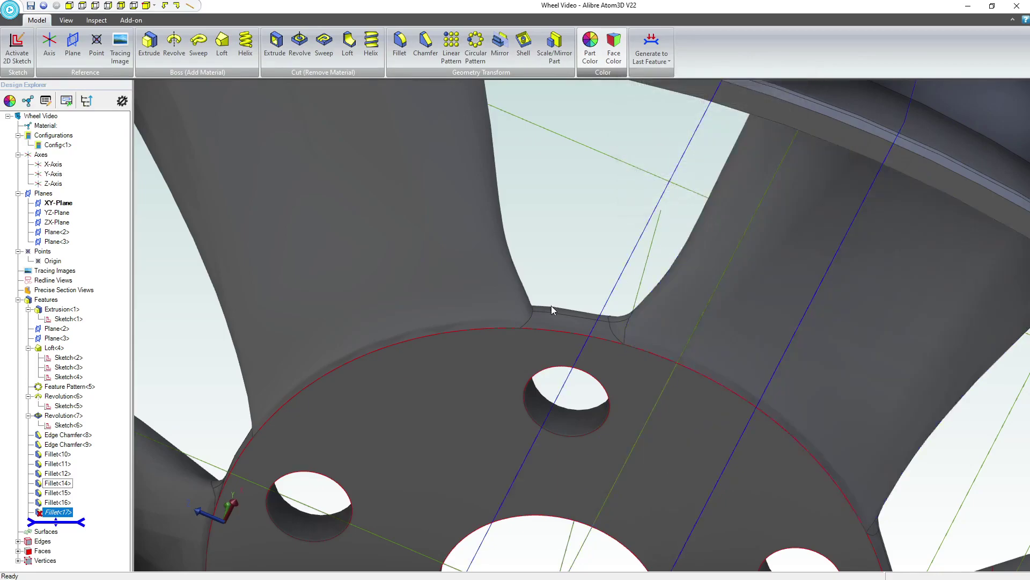
{"action": "right_click", "coordinate": [47, 513]}
{"action": "left_click", "coordinate": [75, 542]}
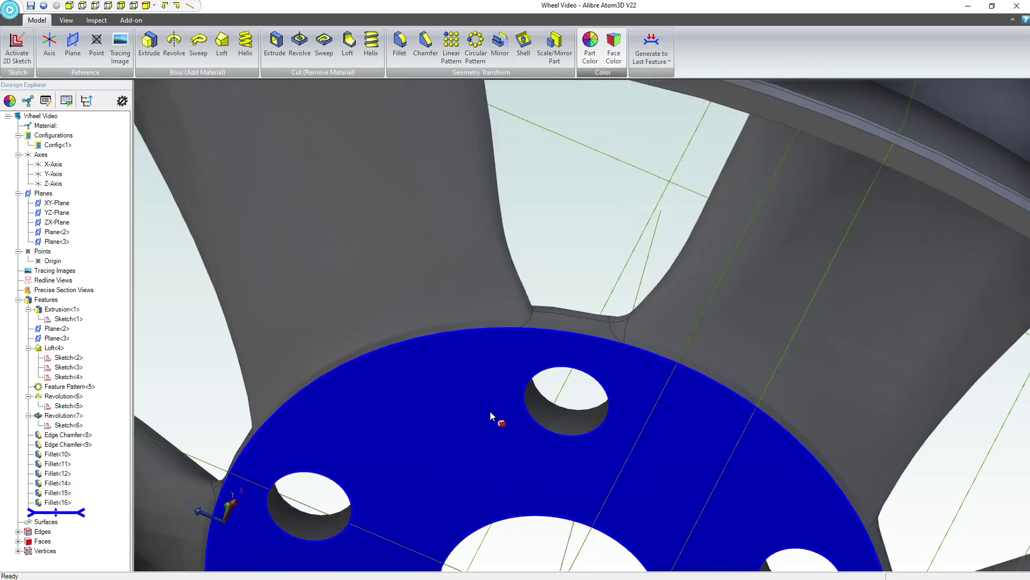
Step: Fillet all edges of the hub's flat back face, including the hole rims, with a constant radius of .05"
{"action": "left_click", "coordinate": [490, 411]}
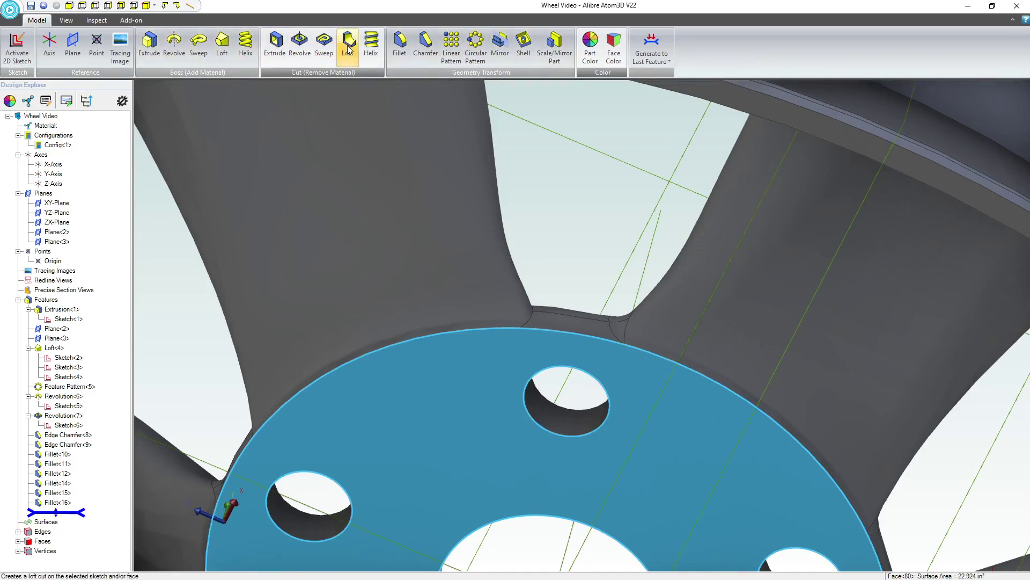
{"action": "left_click", "coordinate": [400, 46]}
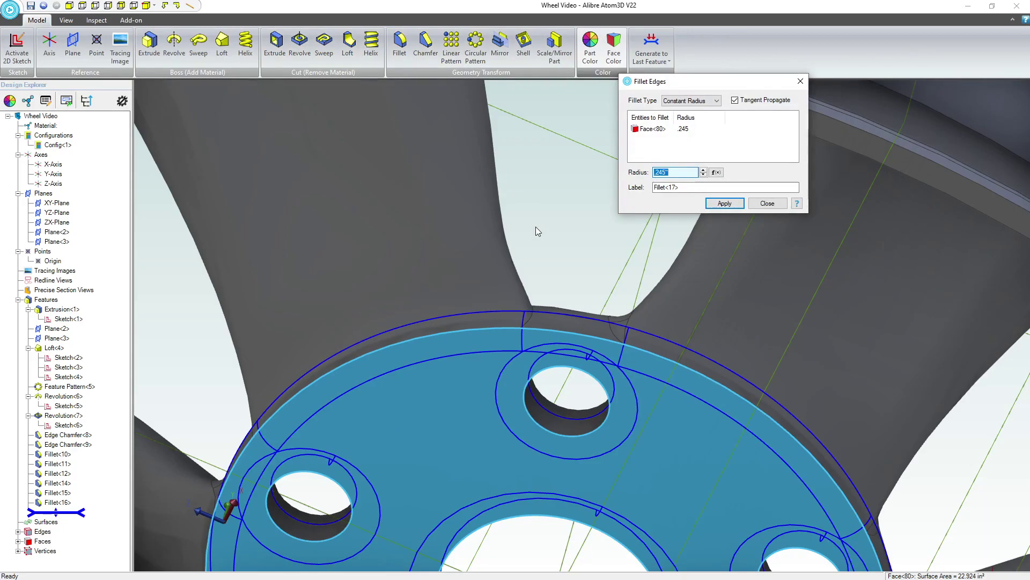
{"action": "type", "text": ".05"}
{"action": "key", "text": "Return"}
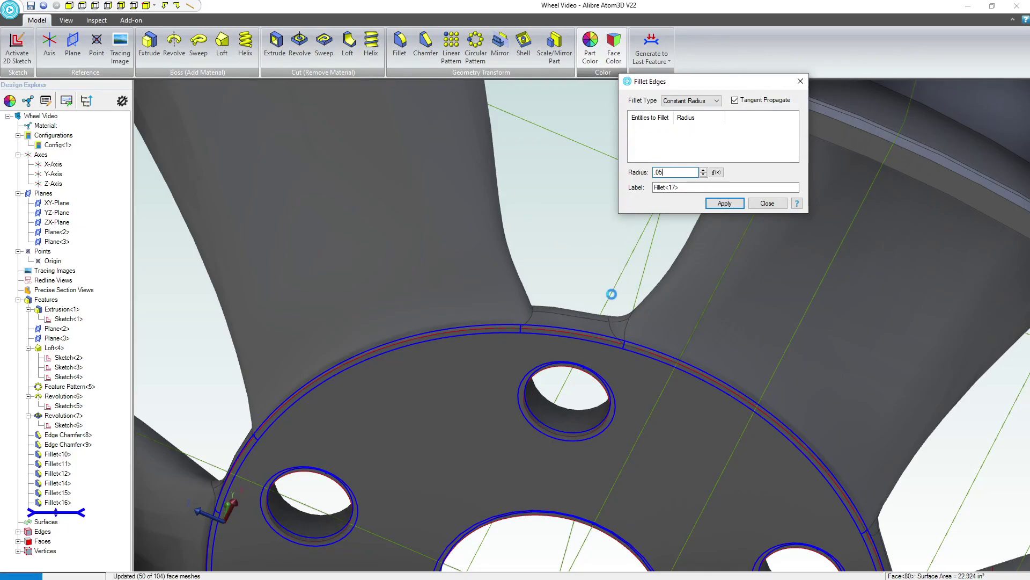
Step: Fillet the individual edge segments around the remaining spoke's junction with the hub, front and back, with a constant radius of .245"
{"action": "scroll", "coordinate": [522, 336], "scroll_direction": "up", "scroll_amount": 5}
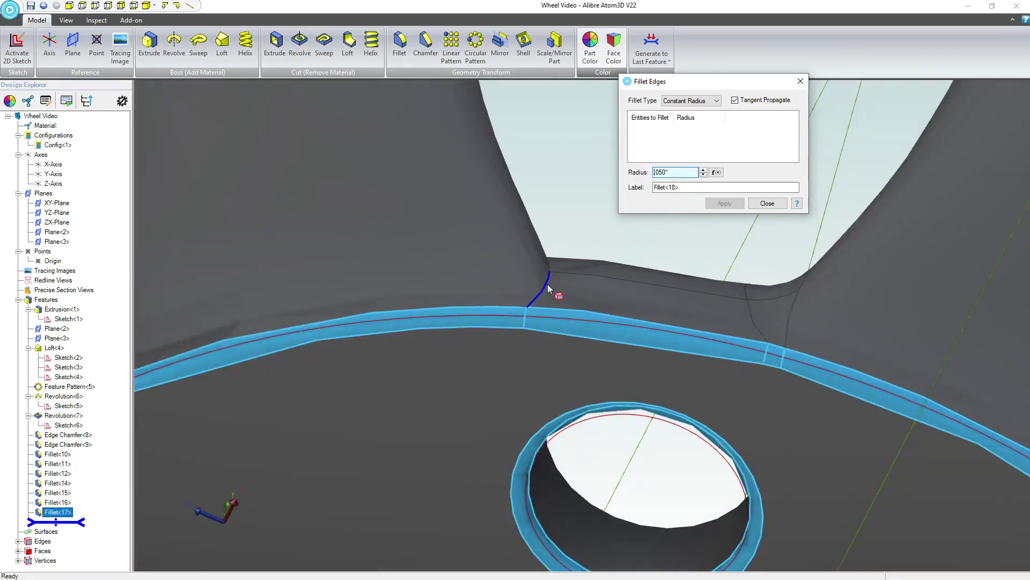
{"action": "scroll", "coordinate": [546, 299], "scroll_direction": "down", "scroll_amount": 5}
{"action": "left_click", "coordinate": [547, 292]}
{"action": "middle_click_drag", "start_coordinate": [547, 291], "coordinate": [607, 316]}
{"action": "scroll", "coordinate": [659, 292], "scroll_direction": "up", "scroll_amount": 3}
{"action": "left_click", "coordinate": [584, 275]}
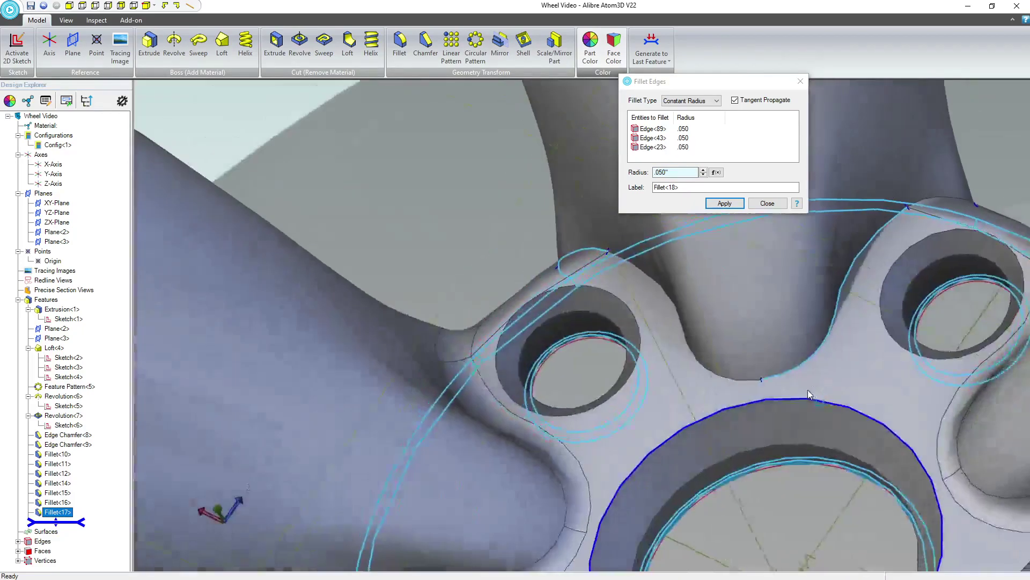
{"action": "left_click", "coordinate": [945, 187]}
{"action": "middle_click_drag", "start_coordinate": [967, 211], "coordinate": [904, 237]}
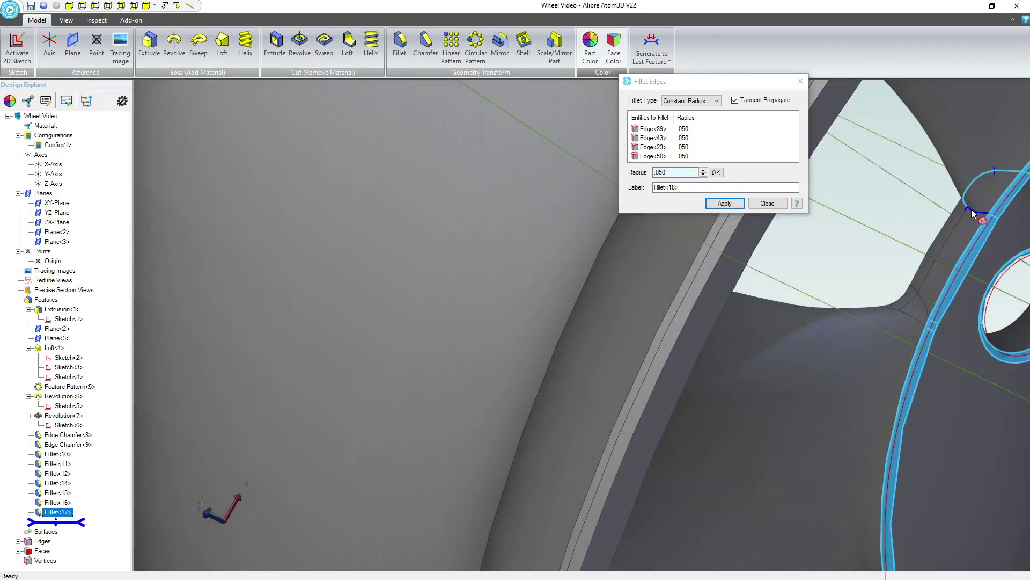
{"action": "left_click", "coordinate": [971, 210]}
{"action": "left_click", "coordinate": [690, 180]}
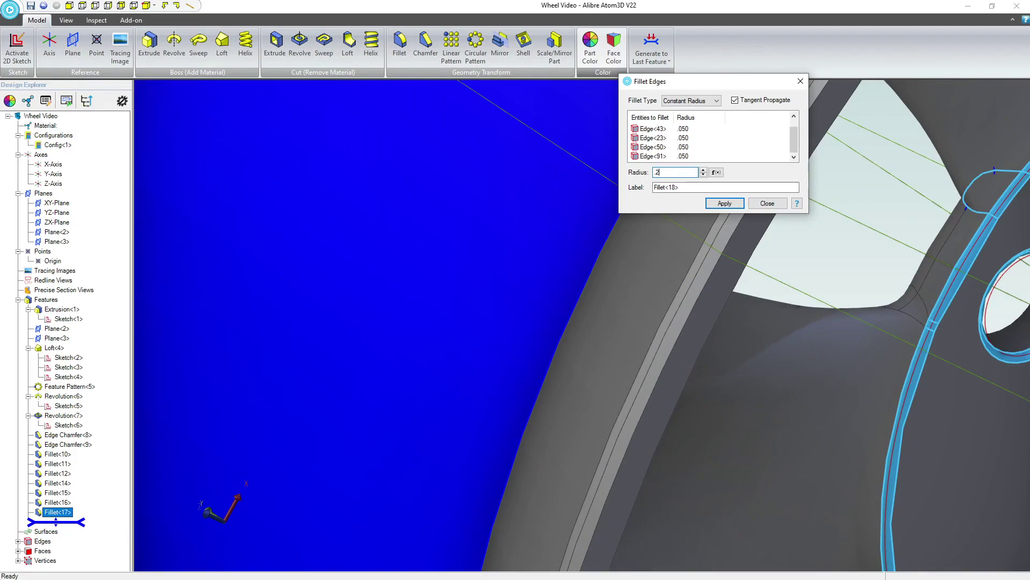
{"action": "left_click", "coordinate": [729, 203]}
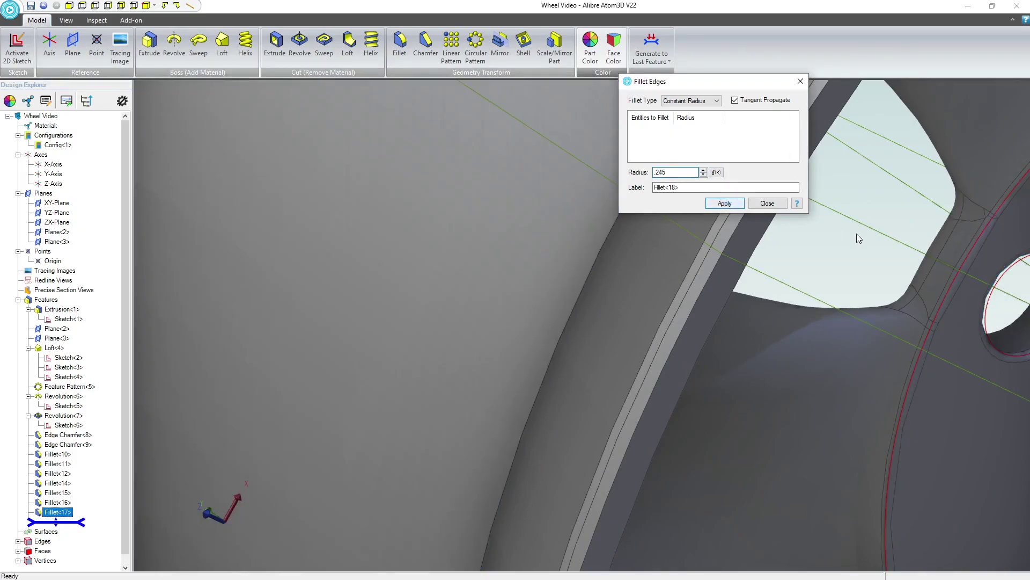
{"action": "middle_click_drag", "start_coordinate": [857, 233], "coordinate": [829, 276]}
{"action": "scroll", "coordinate": [823, 289], "scroll_direction": "down", "scroll_amount": 6}
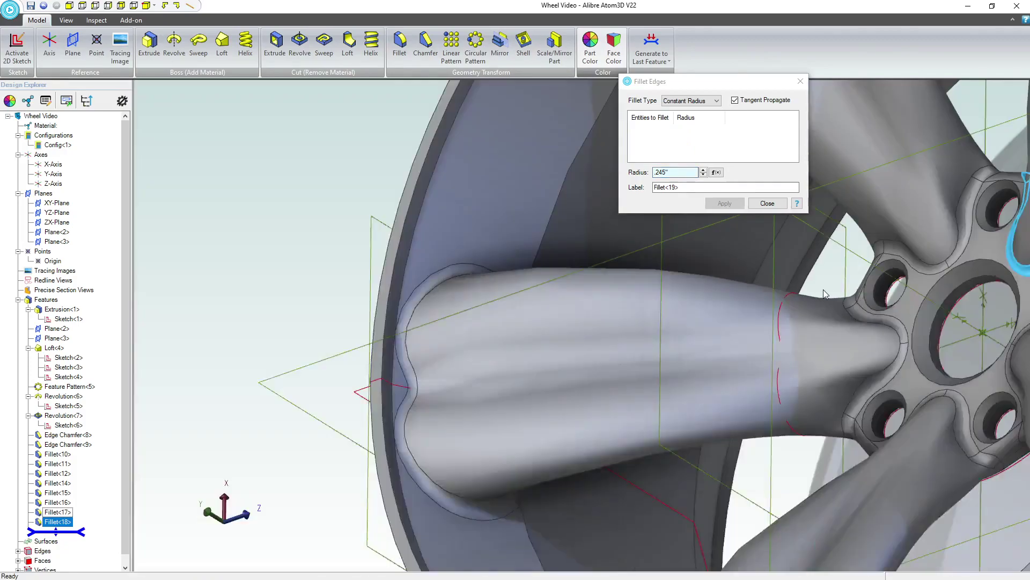
{"action": "scroll", "coordinate": [955, 289], "scroll_direction": "up", "scroll_amount": 10}
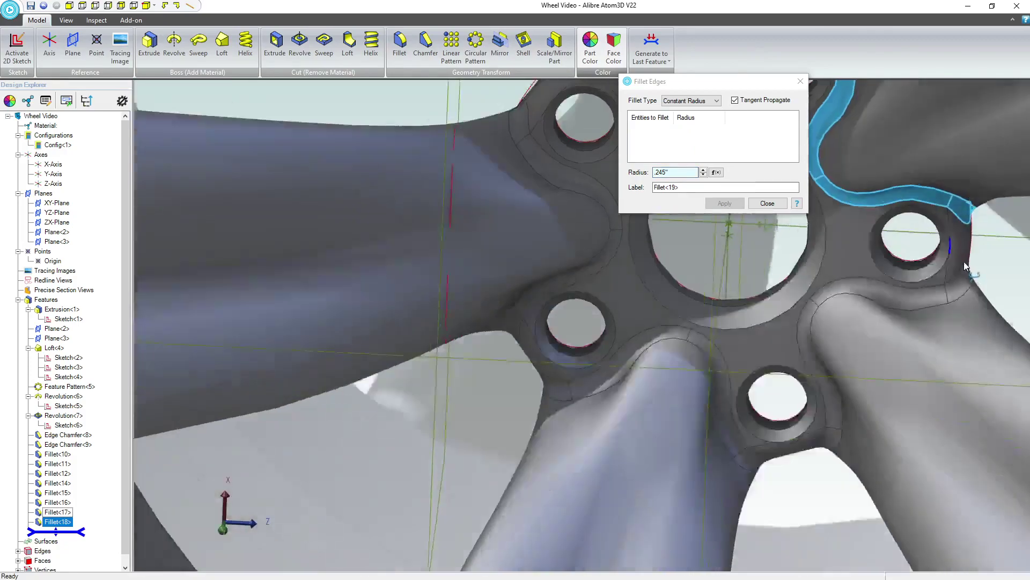
Step: Examine the filleted spoke-to-hub junction up close from the hub's back and front, and close the fillet settings
{"action": "middle_click_drag", "start_coordinate": [964, 262], "coordinate": [706, 282]}
{"action": "scroll", "coordinate": [787, 273], "scroll_direction": "down", "scroll_amount": 3}
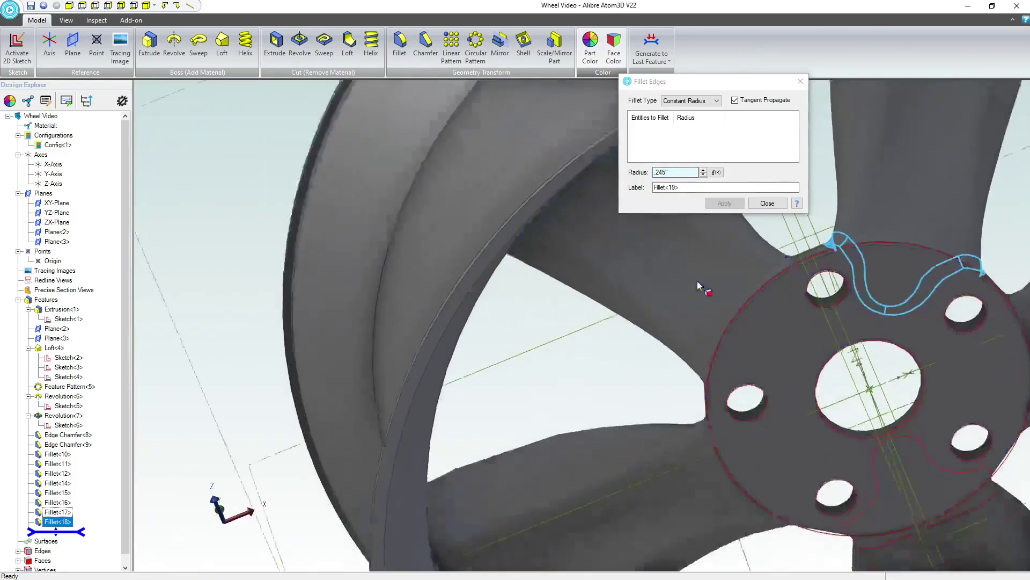
{"action": "scroll", "coordinate": [855, 294], "scroll_direction": "up", "scroll_amount": 5}
{"action": "scroll", "coordinate": [855, 294], "scroll_direction": "down", "scroll_amount": 5}
{"action": "scroll", "coordinate": [694, 276], "scroll_direction": "up", "scroll_amount": 6}
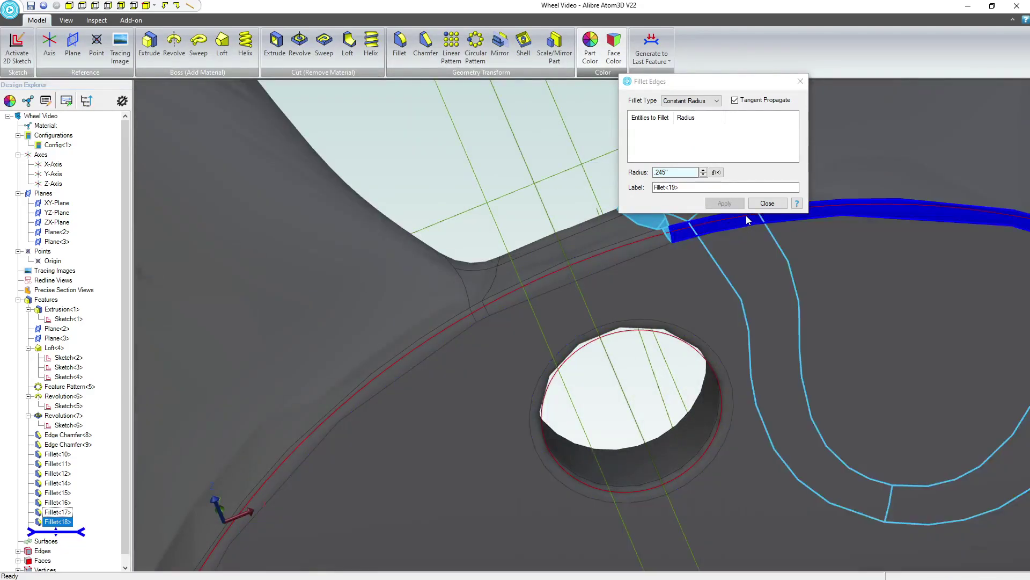
{"action": "left_click", "coordinate": [767, 202]}
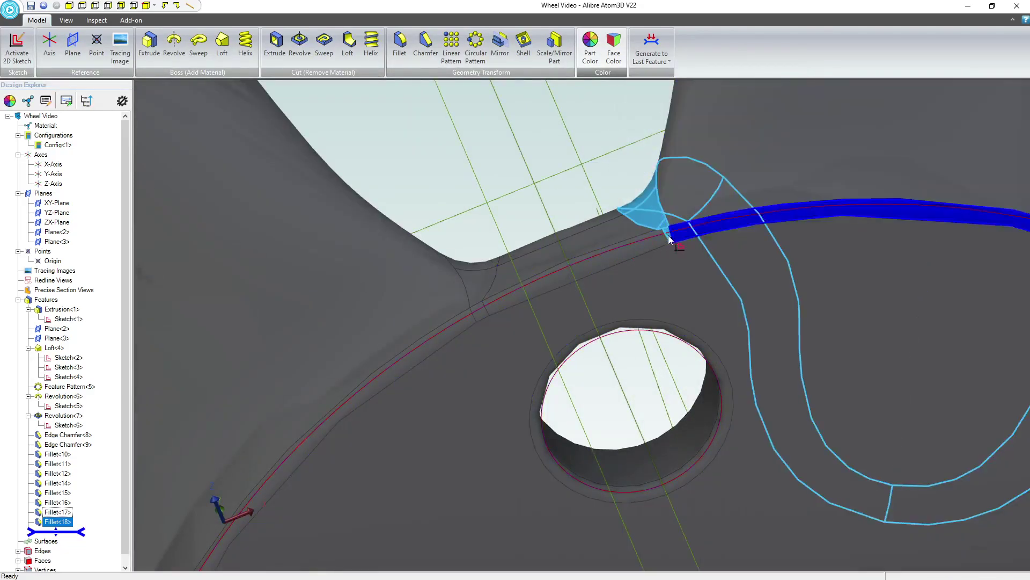
{"action": "scroll", "coordinate": [669, 237], "scroll_direction": "up", "scroll_amount": 4}
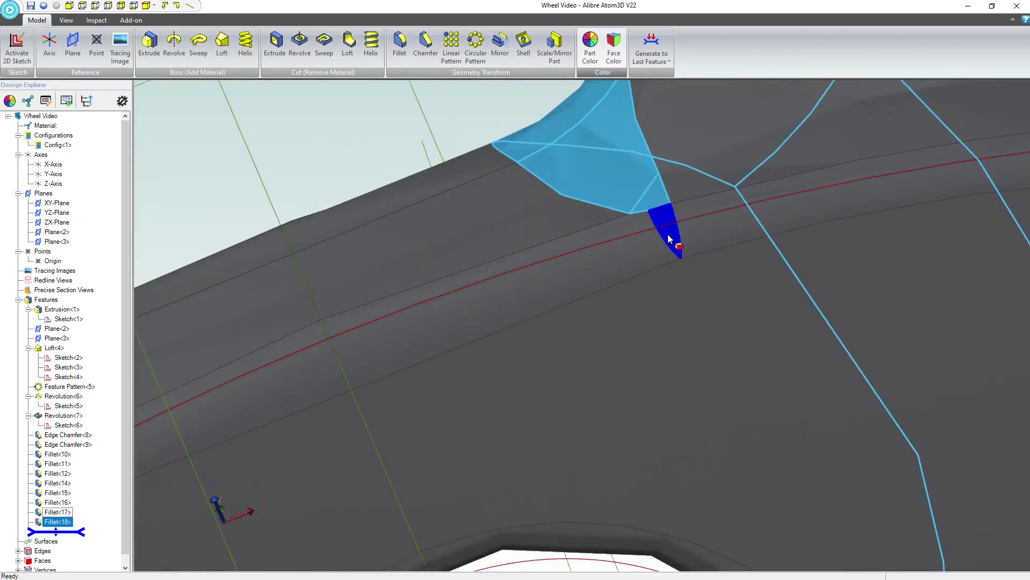
{"action": "scroll", "coordinate": [665, 228], "scroll_direction": "down", "scroll_amount": 5}
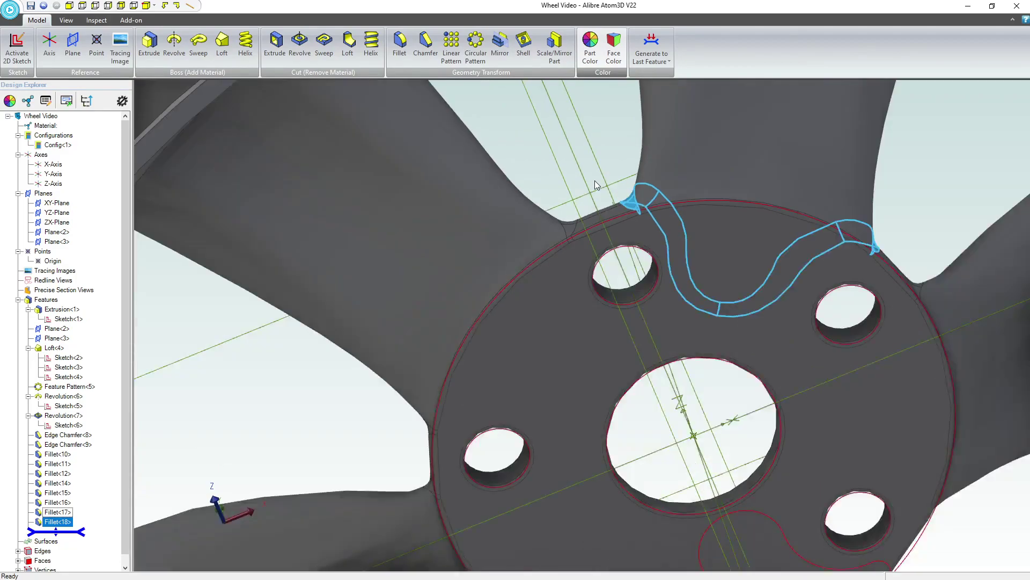
{"action": "scroll", "coordinate": [595, 182], "scroll_direction": "down", "scroll_amount": 1}
{"action": "middle_click_drag", "start_coordinate": [595, 180], "coordinate": [669, 229]}
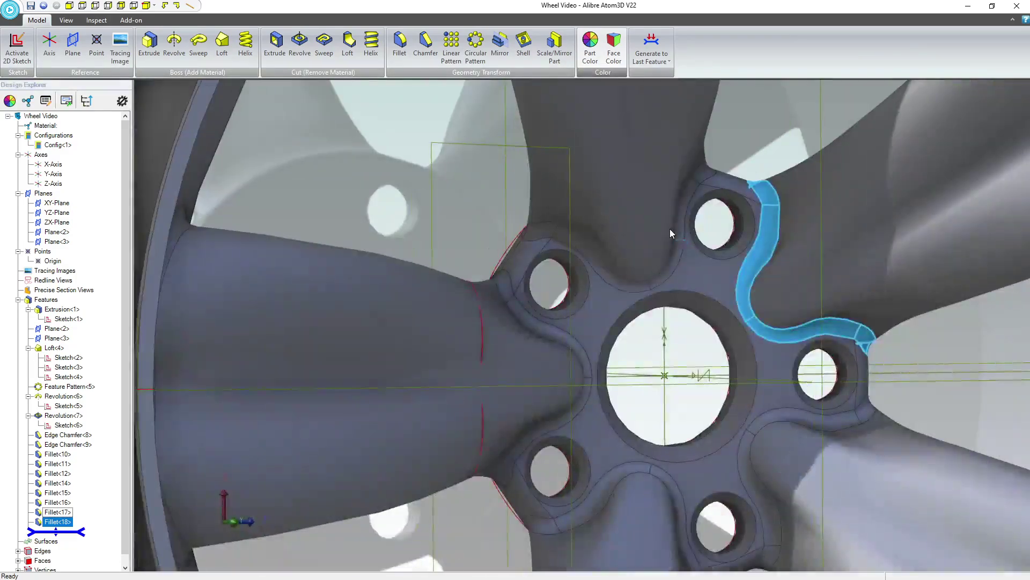
Step: Look over the whole wheel around the hub, the spokes and the outside of the rim
{"action": "left_click", "coordinate": [664, 375]}
{"action": "scroll", "coordinate": [665, 377], "scroll_direction": "down", "scroll_amount": 3}
{"action": "mouse_move", "coordinate": [517, 321]}
{"action": "middle_mouse_down"}
{"action": "mouse_move", "coordinate": [505, 314]}
{"action": "mouse_move", "coordinate": [546, 316]}
{"action": "mouse_move", "coordinate": [535, 318]}
{"action": "middle_mouse_up"}
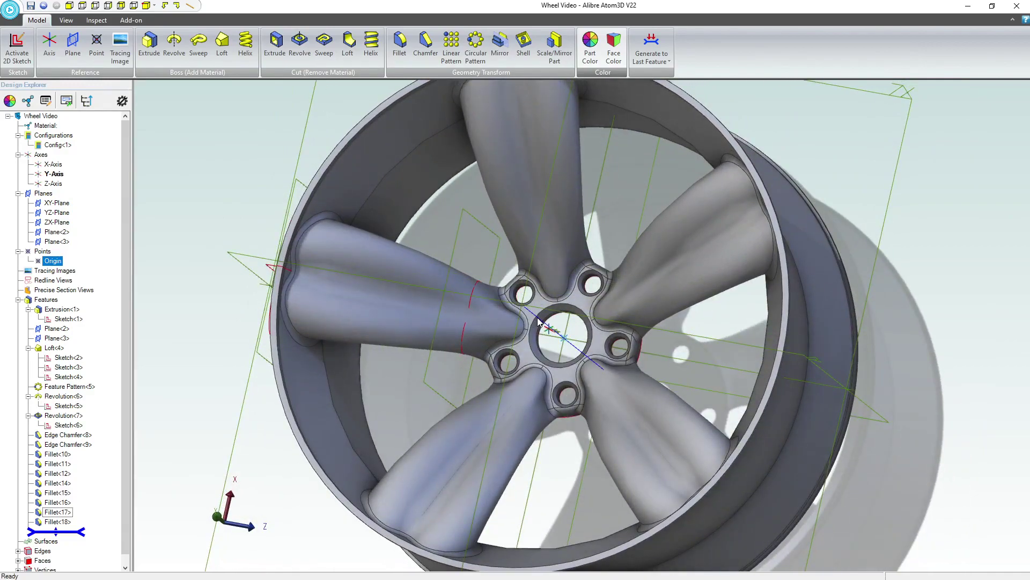
{"action": "scroll", "coordinate": [539, 320], "scroll_direction": "up", "scroll_amount": 2}
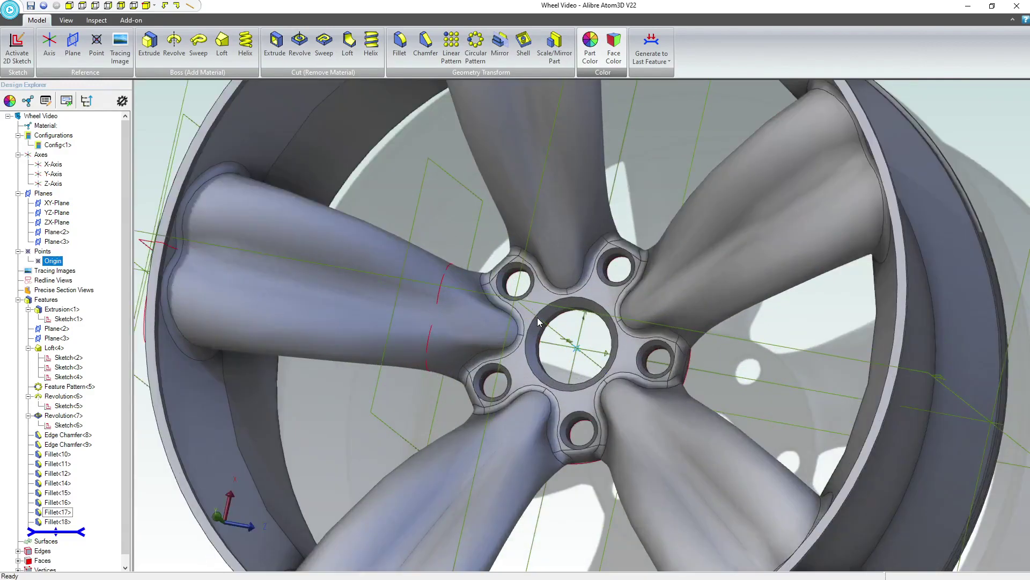
{"action": "scroll", "coordinate": [539, 318], "scroll_direction": "down", "scroll_amount": 3}
{"action": "middle_click_drag", "start_coordinate": [538, 317], "coordinate": [601, 327]}
{"action": "scroll", "coordinate": [618, 320], "scroll_direction": "up", "scroll_amount": 3}
{"action": "scroll", "coordinate": [478, 355], "scroll_direction": "down", "scroll_amount": 3}
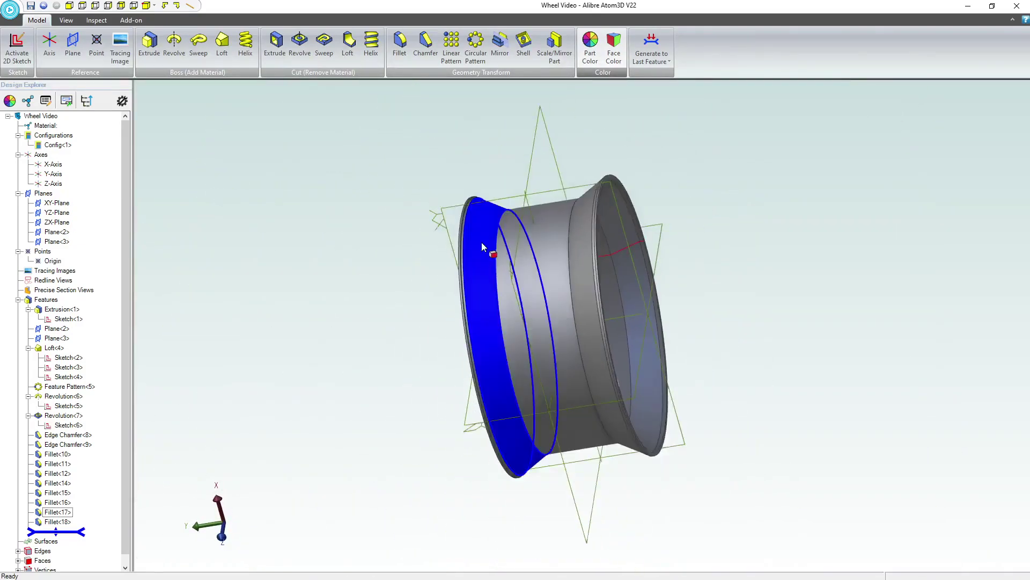
Step: Fillet the 19.750" diameter corner edge behind the front rim flange with a constant radius of .125"
{"action": "scroll", "coordinate": [478, 246], "scroll_direction": "up", "scroll_amount": 6}
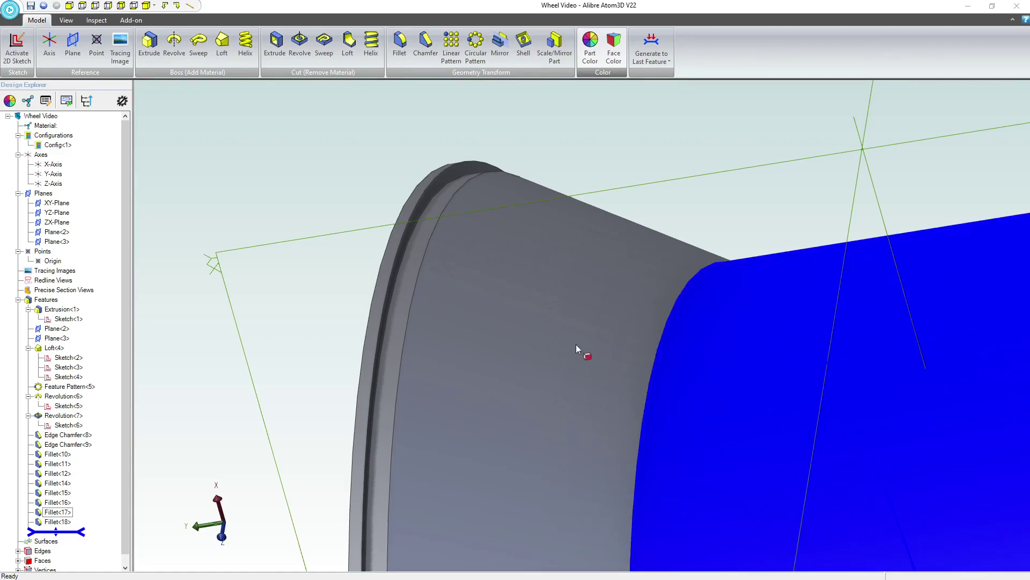
{"action": "scroll", "coordinate": [411, 161], "scroll_direction": "up", "scroll_amount": 3}
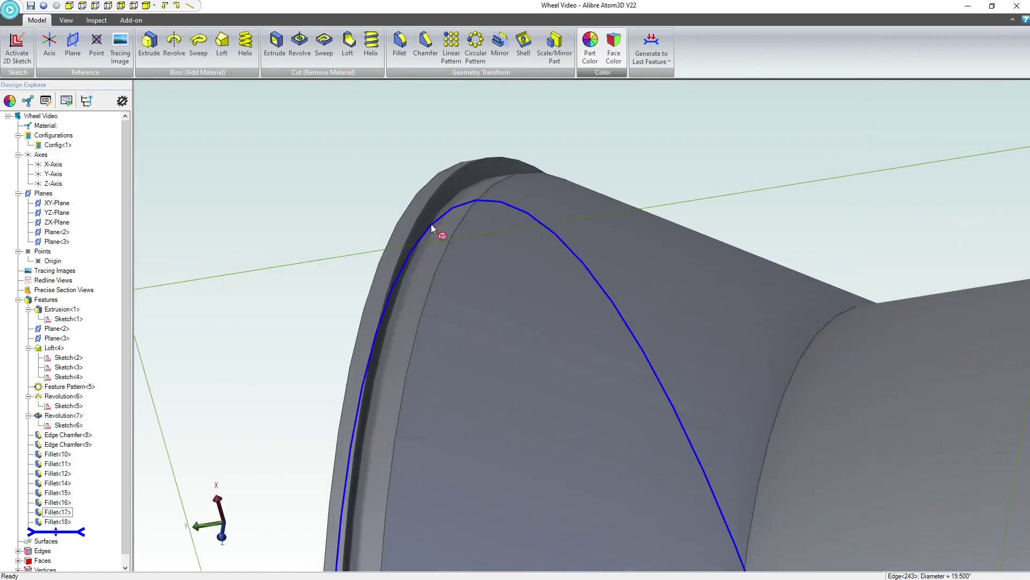
{"action": "left_click", "coordinate": [460, 192]}
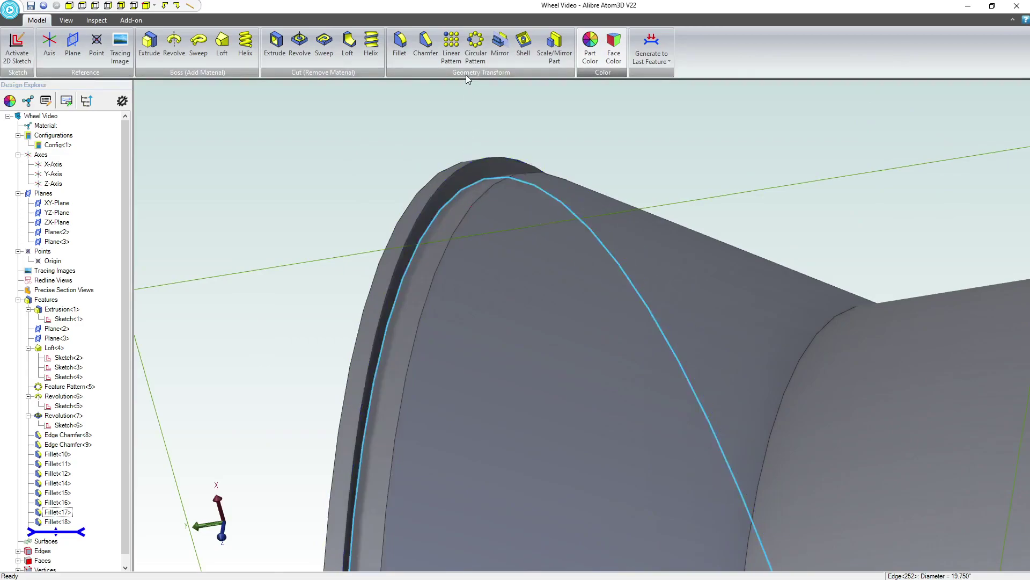
{"action": "left_click", "coordinate": [399, 46]}
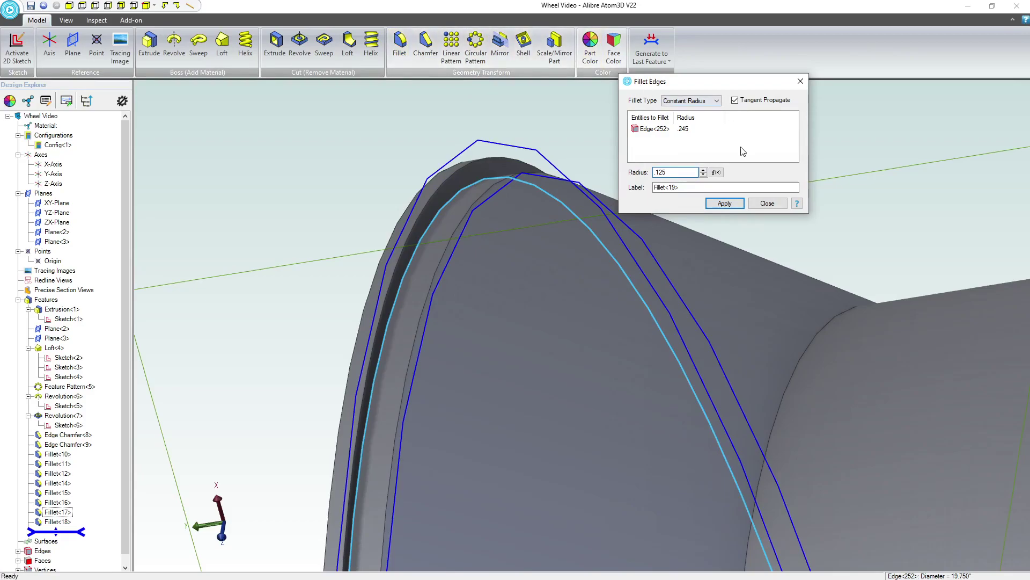
{"action": "left_click", "coordinate": [717, 208]}
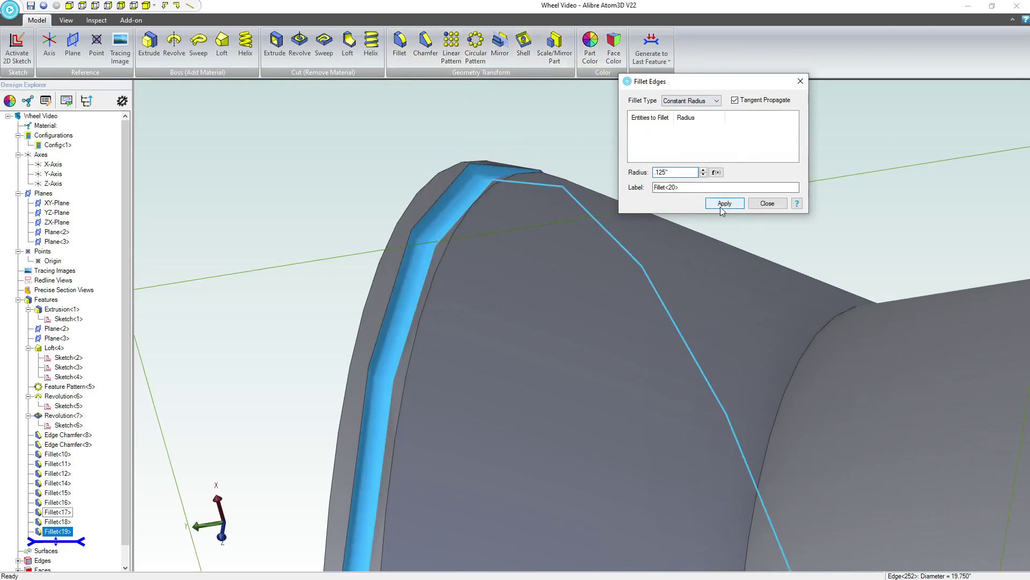
{"action": "left_click", "coordinate": [766, 203]}
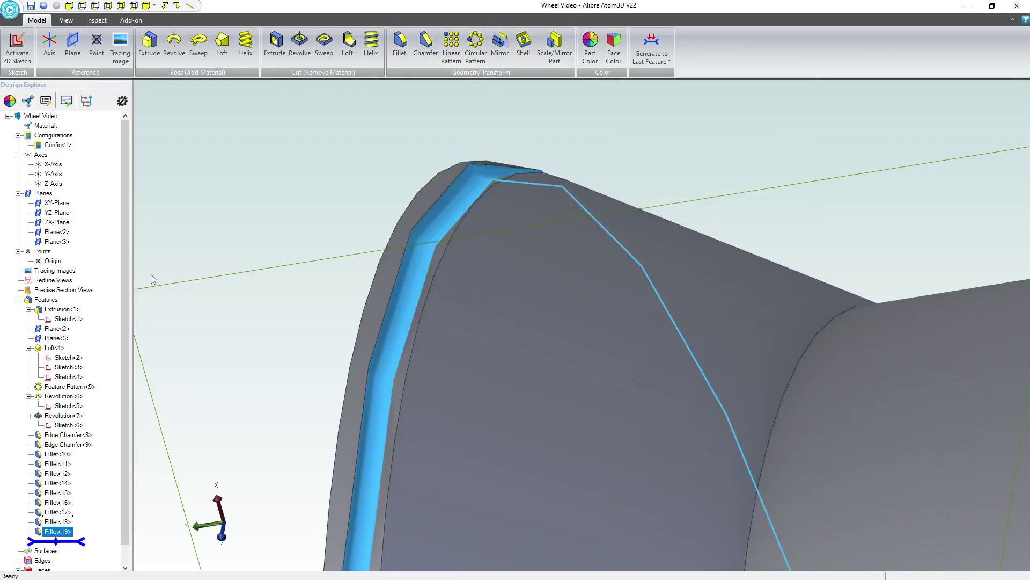
Step: Set the radius of the front rim flange's corner fillet to .050"
{"action": "right_click", "coordinate": [60, 531]}
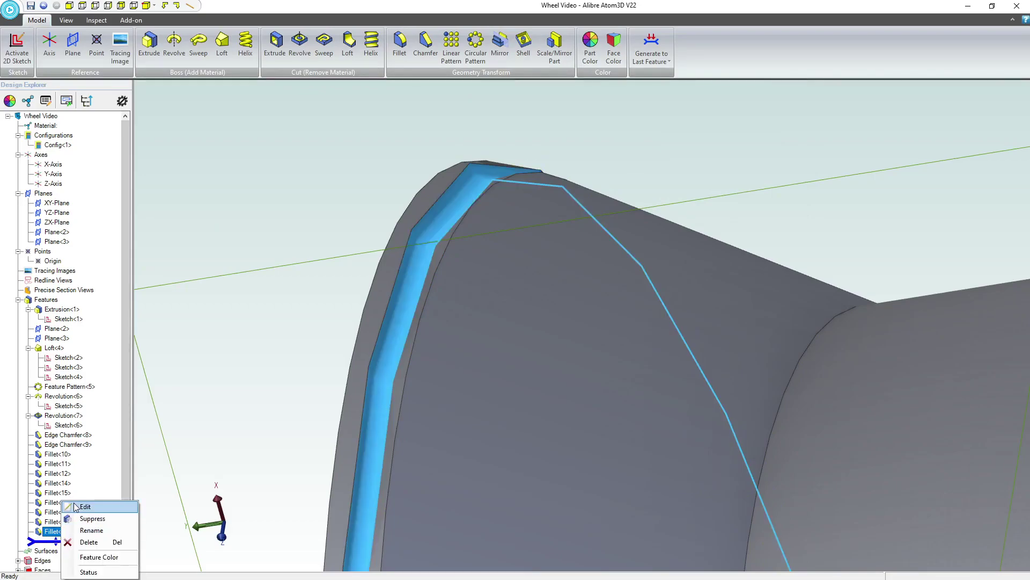
{"action": "left_click", "coordinate": [83, 506]}
{"action": "key", "text": "Return"}
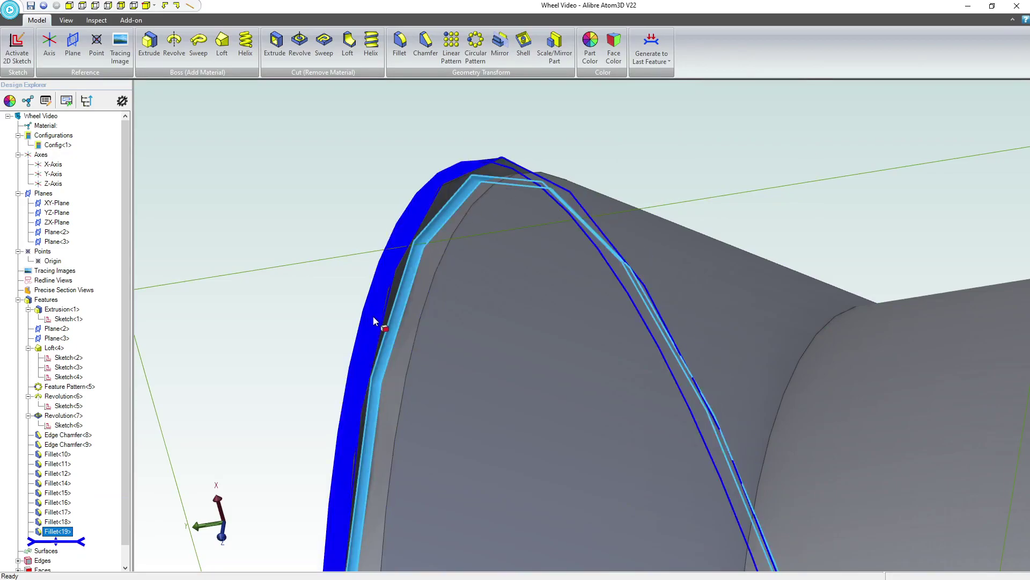
Step: Add the matching corner edge of the rear rim flange to the .050" flange fillet
{"action": "right_click", "coordinate": [74, 531]}
{"action": "left_click", "coordinate": [80, 506]}
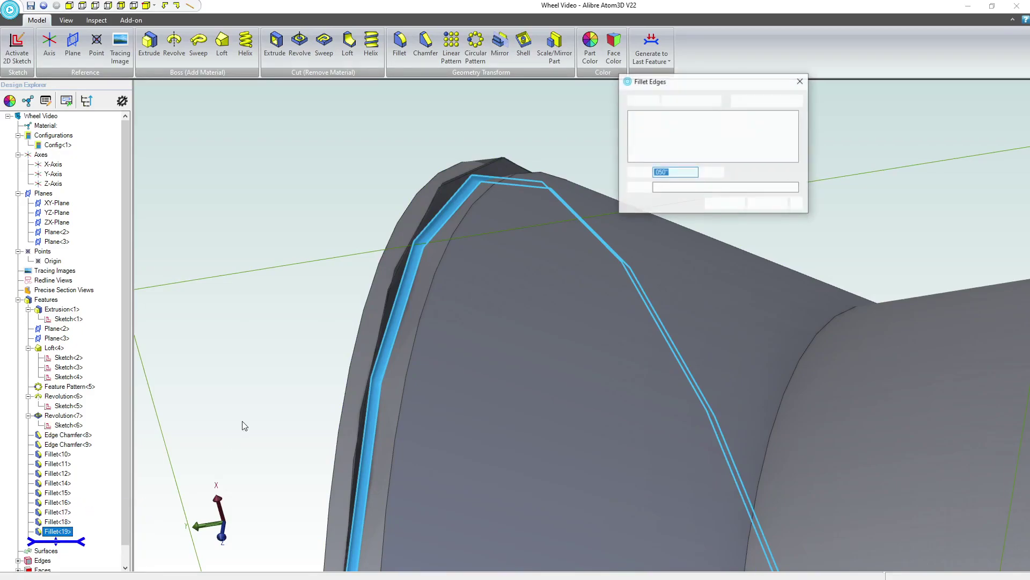
{"action": "scroll", "coordinate": [264, 387], "scroll_direction": "down", "scroll_amount": 4}
{"action": "middle_click_drag", "start_coordinate": [334, 391], "coordinate": [350, 388]}
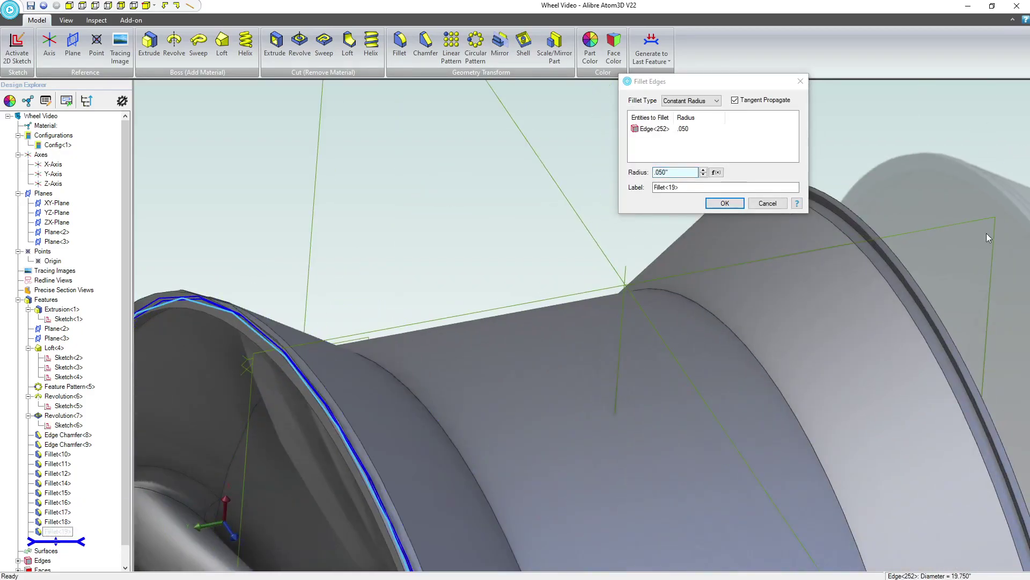
{"action": "scroll", "coordinate": [859, 268], "scroll_direction": "up", "scroll_amount": 4}
{"action": "left_click", "coordinate": [766, 309]}
{"action": "scroll", "coordinate": [891, 277], "scroll_direction": "down", "scroll_amount": 3}
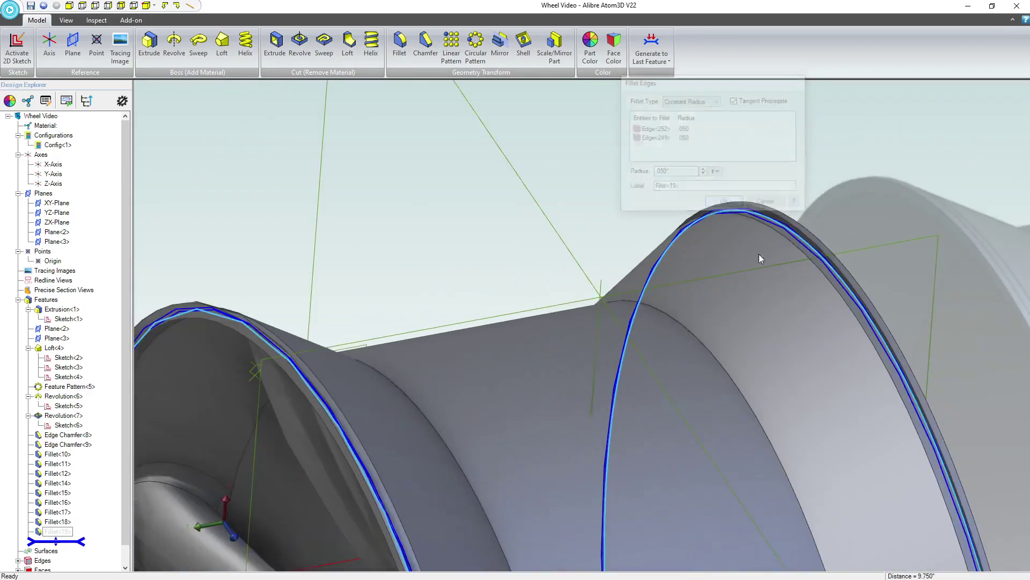
Step: Fillet the inner lip edges at both open ends of the rim with a constant radius of .050"+.125
{"action": "left_click", "coordinate": [399, 54]}
{"action": "left_click", "coordinate": [175, 320]}
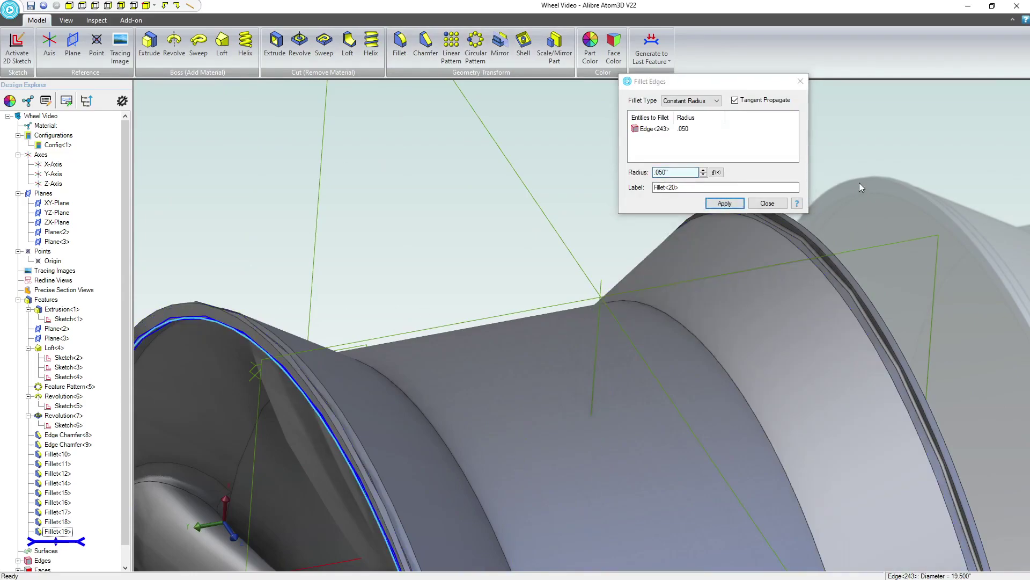
{"action": "left_click", "coordinate": [682, 172]}
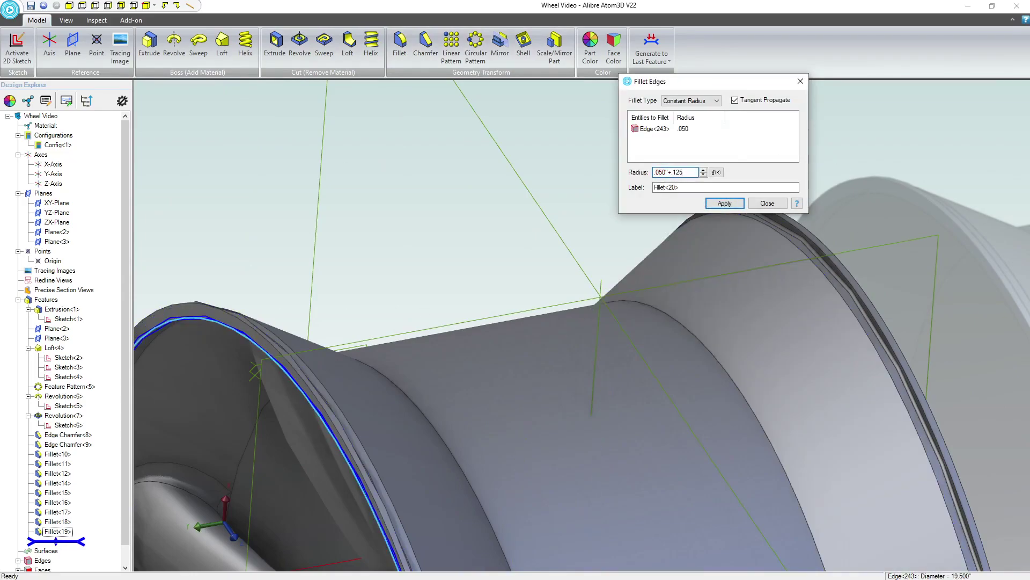
{"action": "middle_click_drag", "start_coordinate": [832, 243], "coordinate": [803, 244]}
{"action": "left_click", "coordinate": [722, 204]}
{"action": "left_click", "coordinate": [810, 246]}
{"action": "left_click", "coordinate": [796, 242]}
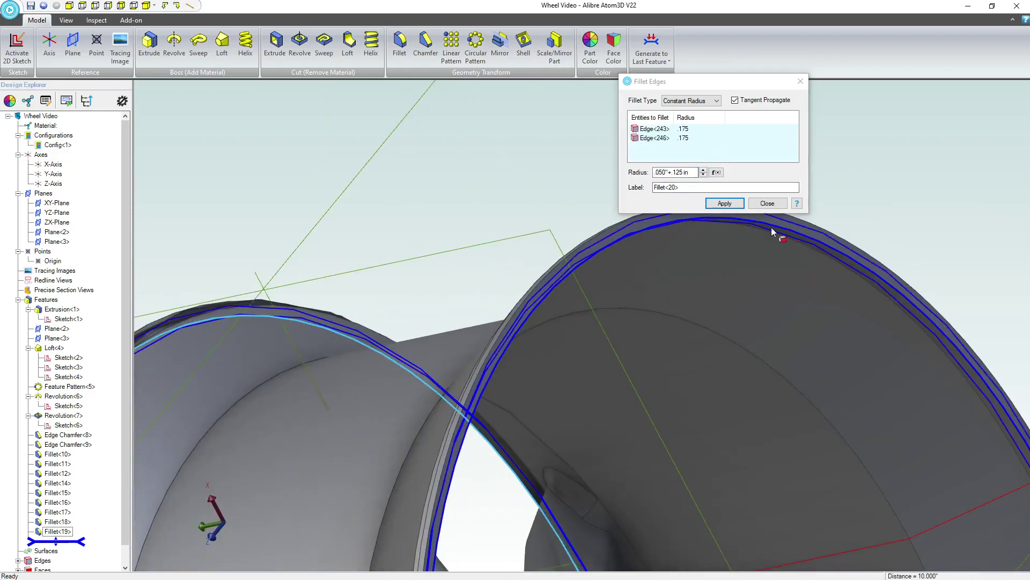
{"action": "left_click", "coordinate": [732, 207]}
Step: Fillet the chamfer faces of the five bolt holes and the centre bore on the hub's front with a constant radius of .05"
{"action": "middle_click_drag", "start_coordinate": [800, 276], "coordinate": [247, 182]}
{"action": "scroll", "coordinate": [870, 240], "scroll_direction": "down", "scroll_amount": 5}
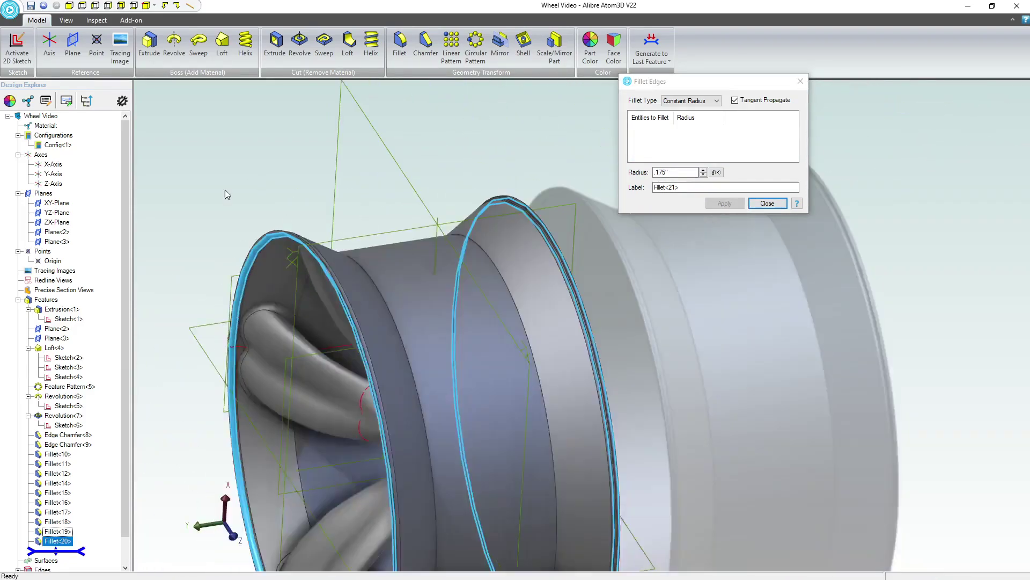
{"action": "middle_click_drag", "start_coordinate": [250, 312], "coordinate": [279, 332]}
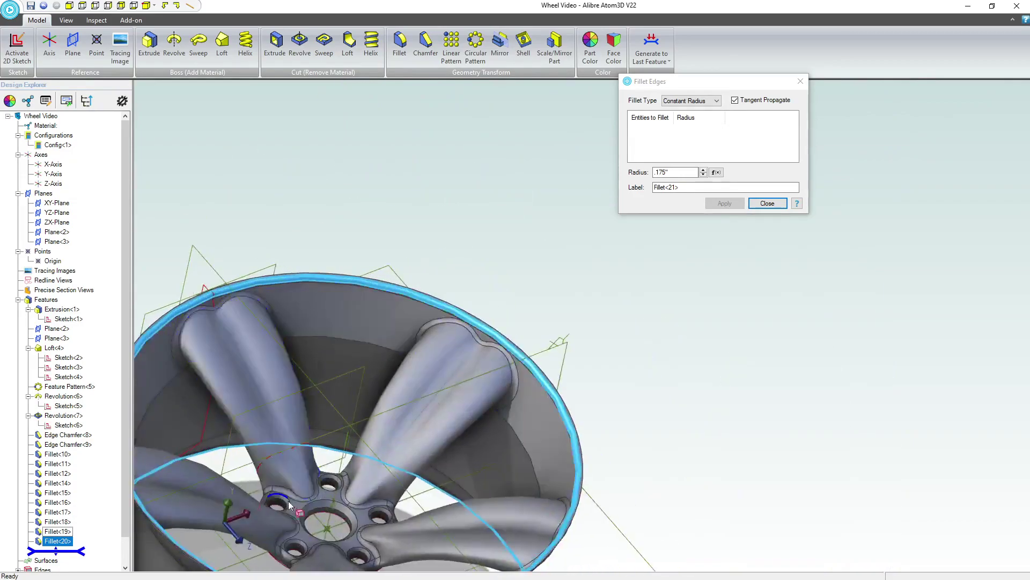
{"action": "scroll", "coordinate": [338, 521], "scroll_direction": "up", "scroll_amount": 5}
{"action": "middle_click_drag", "start_coordinate": [338, 521], "coordinate": [594, 301]}
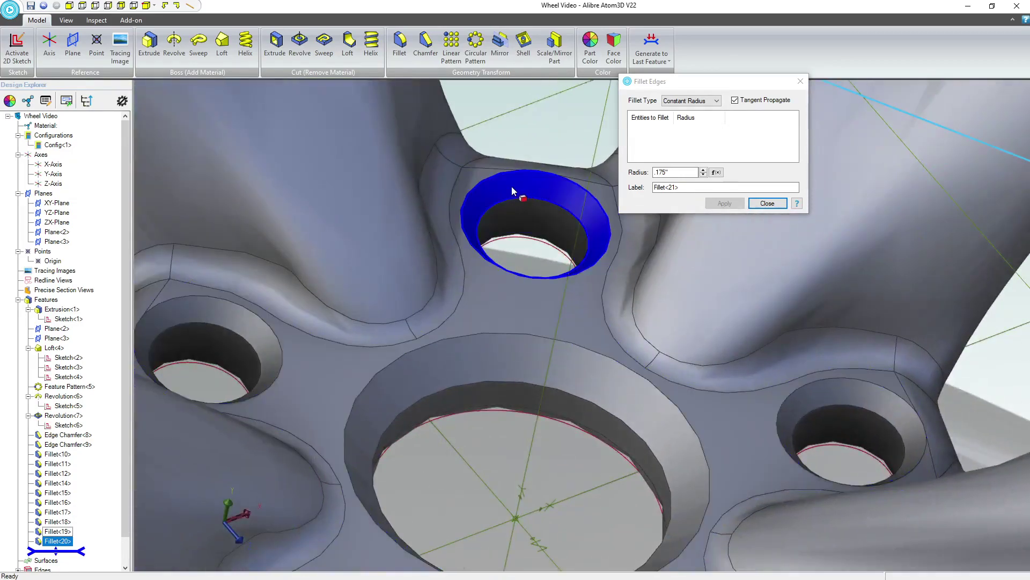
{"action": "left_click", "coordinate": [678, 173]}
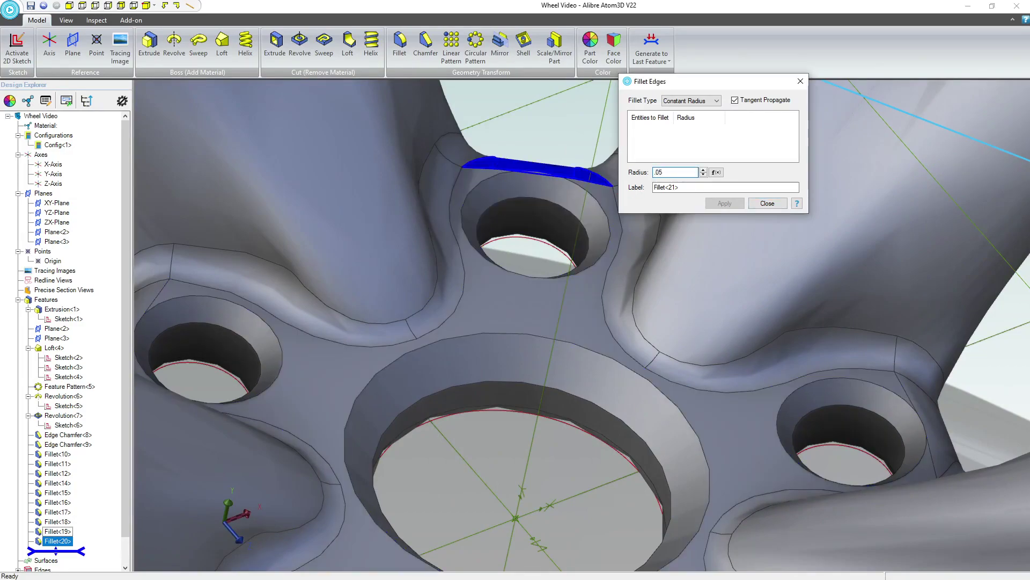
{"action": "left_click", "coordinate": [531, 191]}
{"action": "left_click", "coordinate": [837, 399]}
{"action": "middle_click_drag", "start_coordinate": [796, 340], "coordinate": [418, 354]}
{"action": "left_click", "coordinate": [445, 330]}
{"action": "left_click", "coordinate": [557, 518]}
{"action": "left_click", "coordinate": [778, 534]}
{"action": "left_click", "coordinate": [736, 418]}
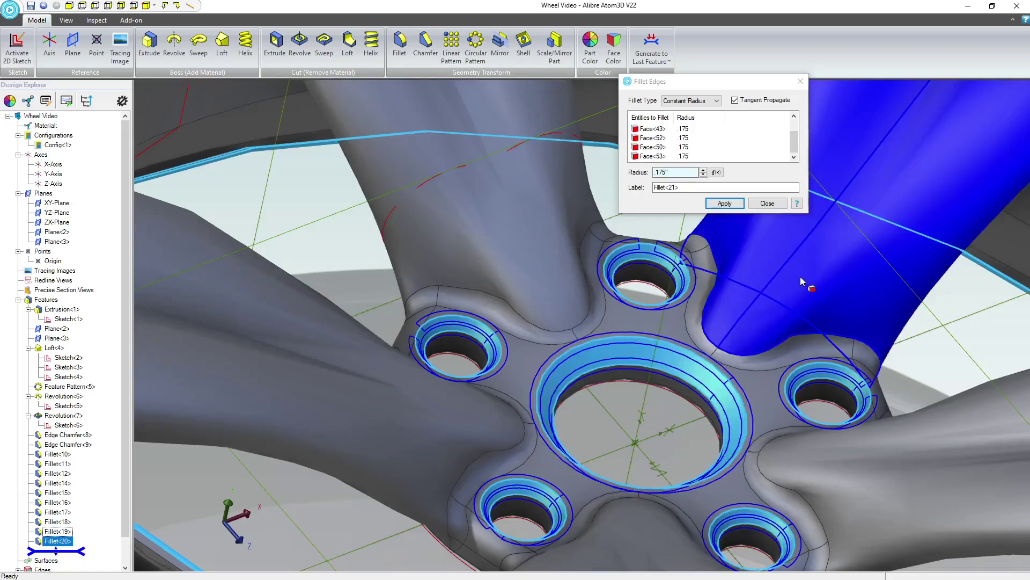
{"action": "double_click", "coordinate": [675, 171]}
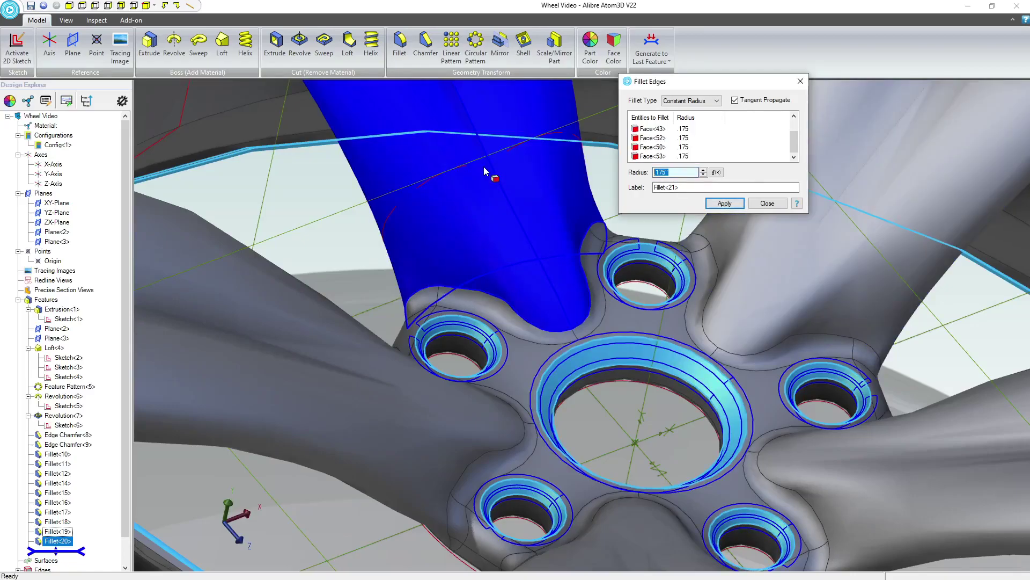
{"action": "type", "text": ".05"}
{"action": "key", "text": "Return"}
Step: Examine the filleted hub holes and the circular edge inside the rim between the spokes
{"action": "scroll", "coordinate": [606, 256], "scroll_direction": "up", "scroll_amount": 5}
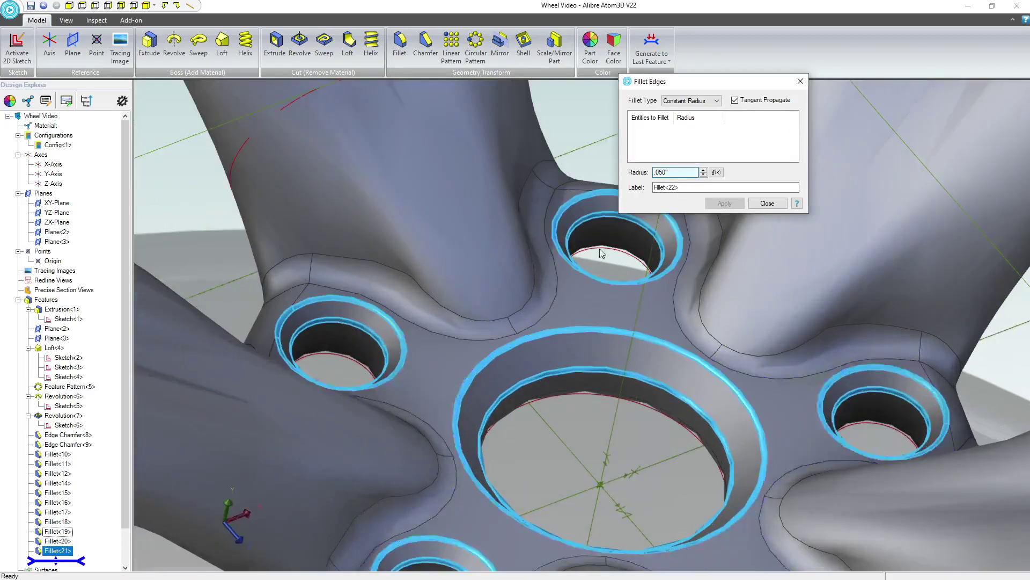
{"action": "scroll", "coordinate": [152, 393], "scroll_direction": "down", "scroll_amount": 5}
{"action": "middle_click_drag", "start_coordinate": [155, 387], "coordinate": [174, 349]}
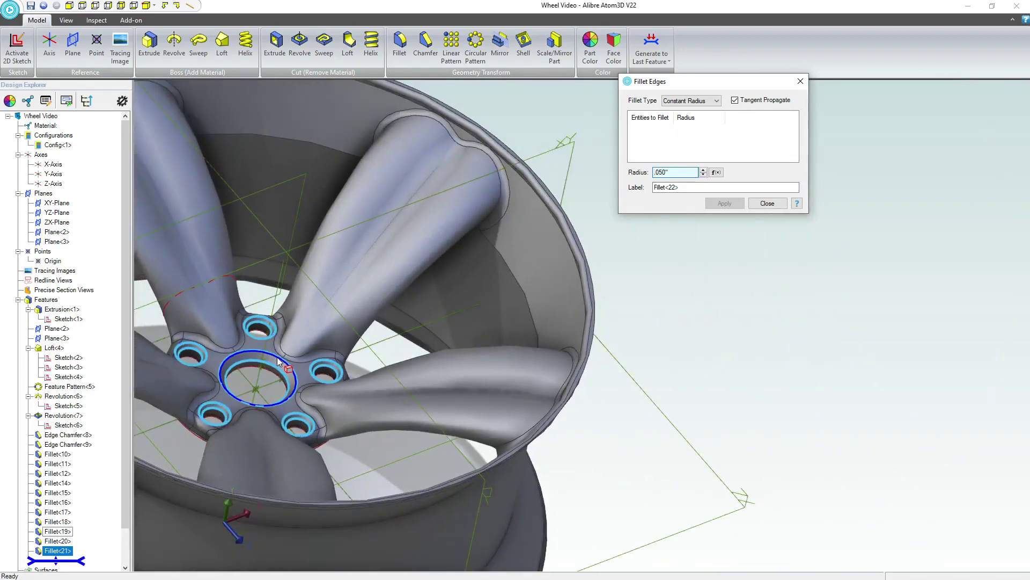
{"action": "scroll", "coordinate": [349, 356], "scroll_direction": "up", "scroll_amount": 3}
{"action": "scroll", "coordinate": [349, 356], "scroll_direction": "down", "scroll_amount": 3}
{"action": "middle_click_drag", "start_coordinate": [391, 301], "coordinate": [526, 169]}
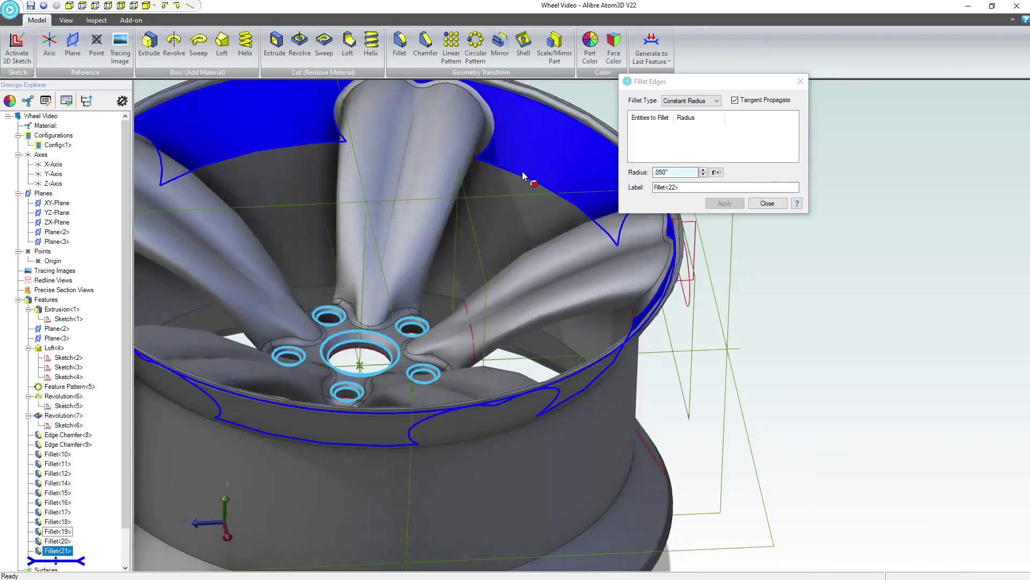
{"action": "scroll", "coordinate": [520, 173], "scroll_direction": "up", "scroll_amount": 5}
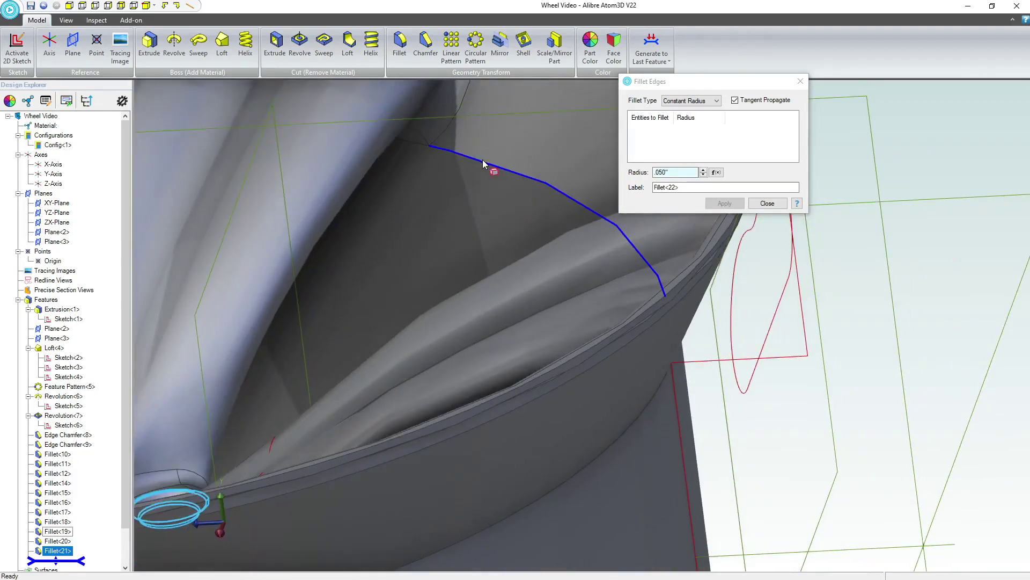
{"action": "scroll", "coordinate": [439, 165], "scroll_direction": "up", "scroll_amount": 6}
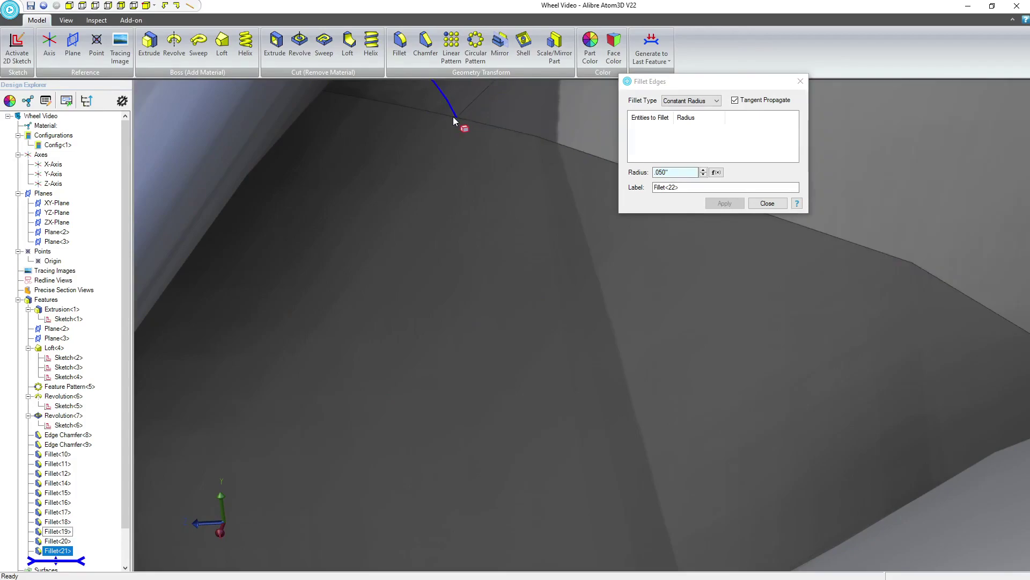
{"action": "scroll", "coordinate": [427, 184], "scroll_direction": "down", "scroll_amount": 2}
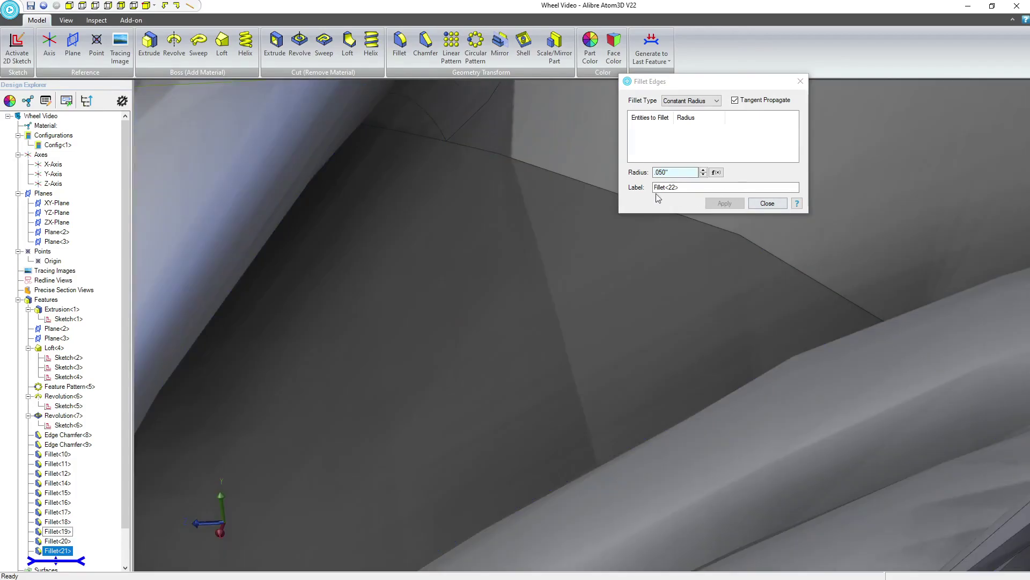
Step: Try a constant-radius .050" fillet on the circular edges inside the rim between the spokes, leaving the adjoining barrel face out of the selection
{"action": "left_click", "coordinate": [421, 138]}
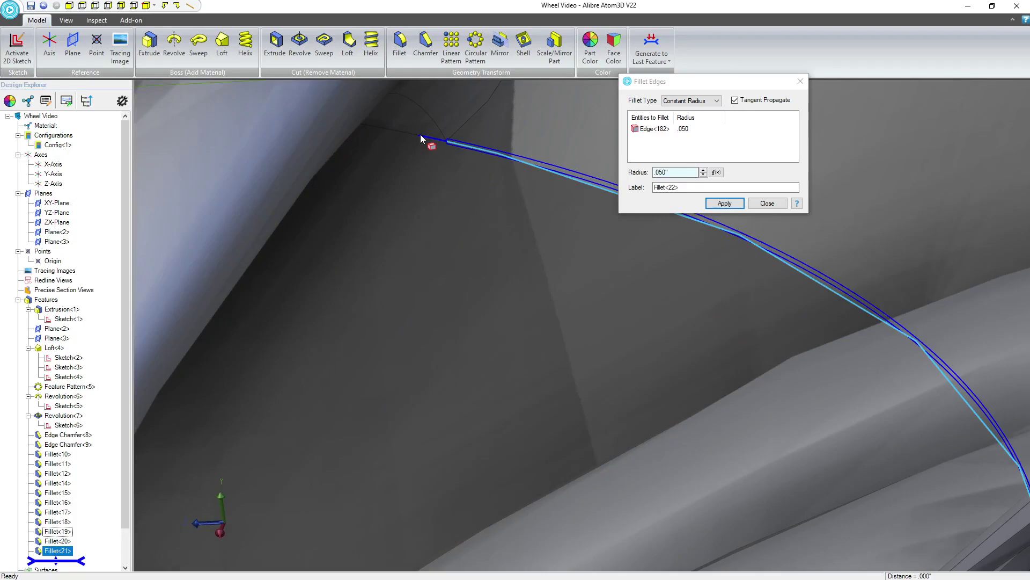
{"action": "left_click", "coordinate": [416, 135]}
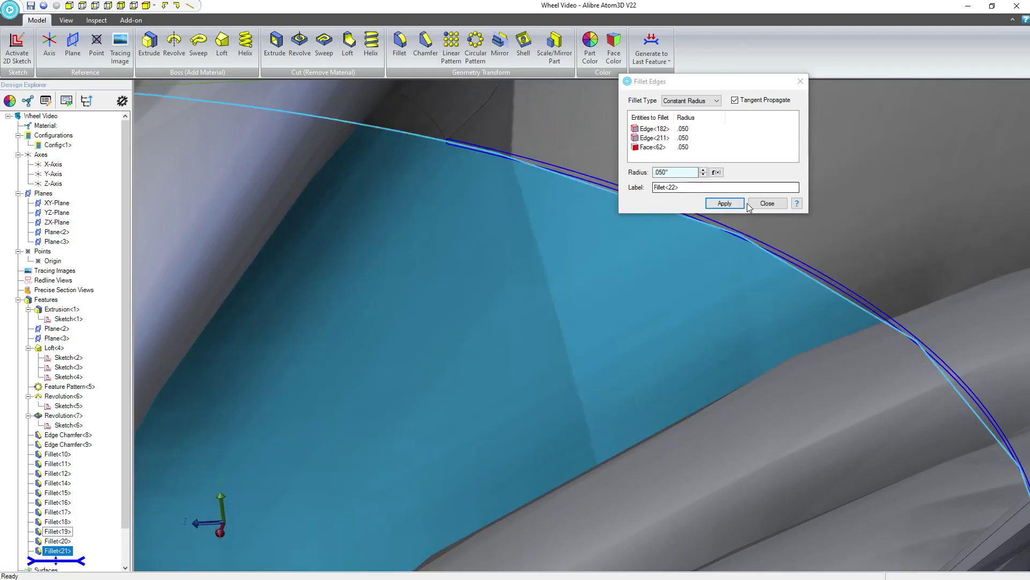
{"action": "right_click", "coordinate": [653, 146]}
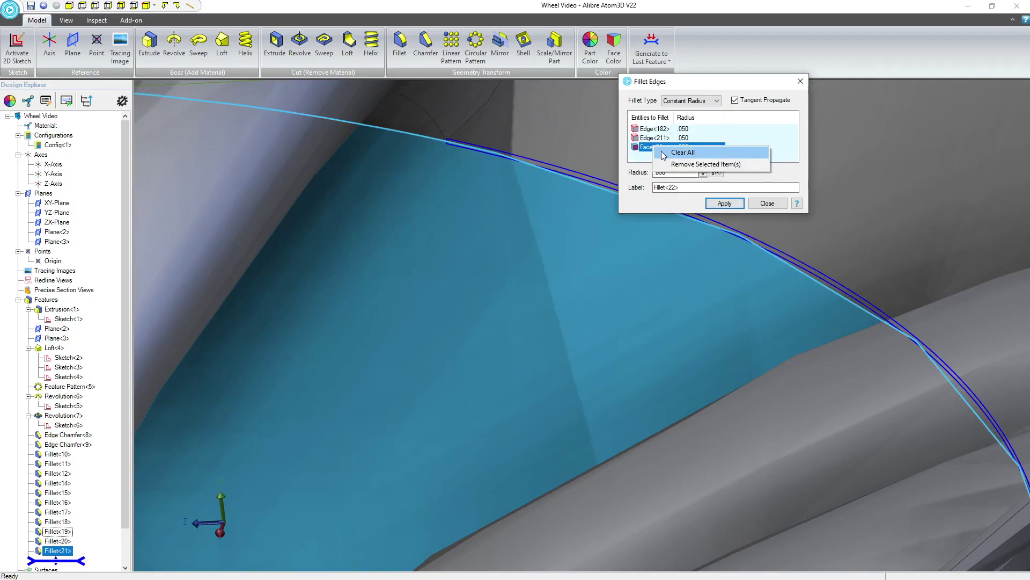
{"action": "left_click", "coordinate": [669, 163]}
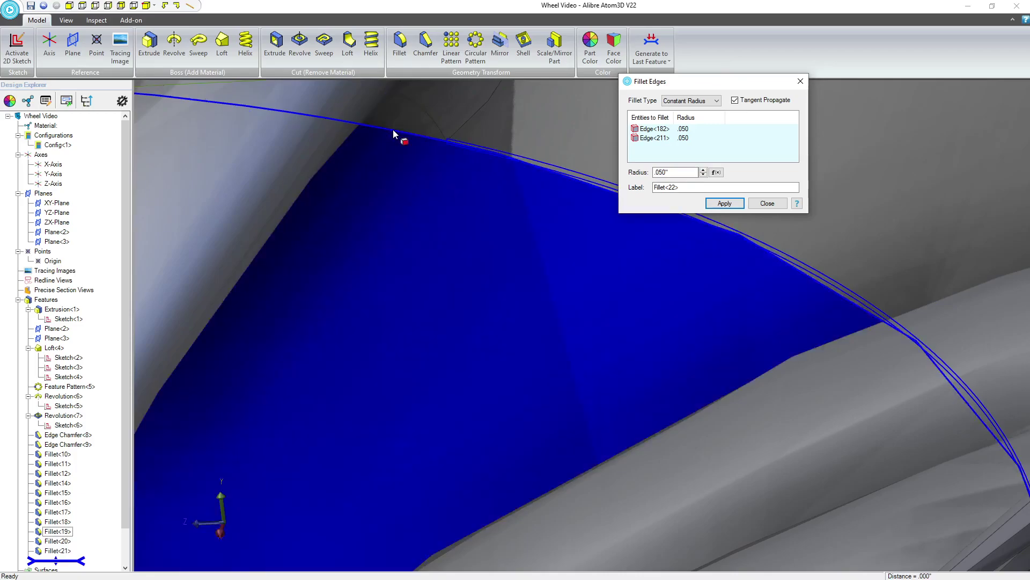
{"action": "left_click", "coordinate": [393, 131]}
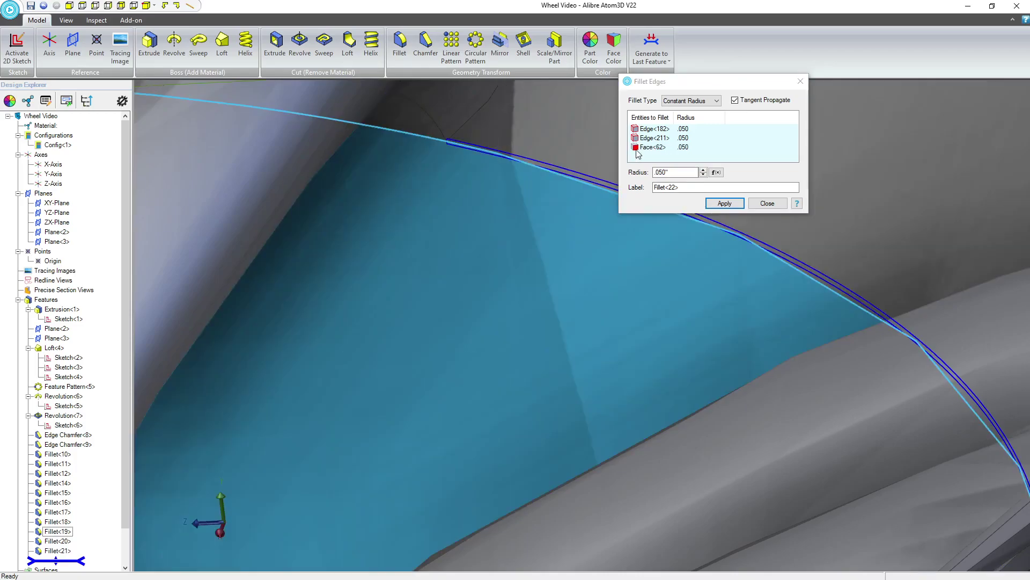
{"action": "left_click", "coordinate": [646, 147]}
{"action": "right_click", "coordinate": [672, 154]}
{"action": "left_click", "coordinate": [698, 171]}
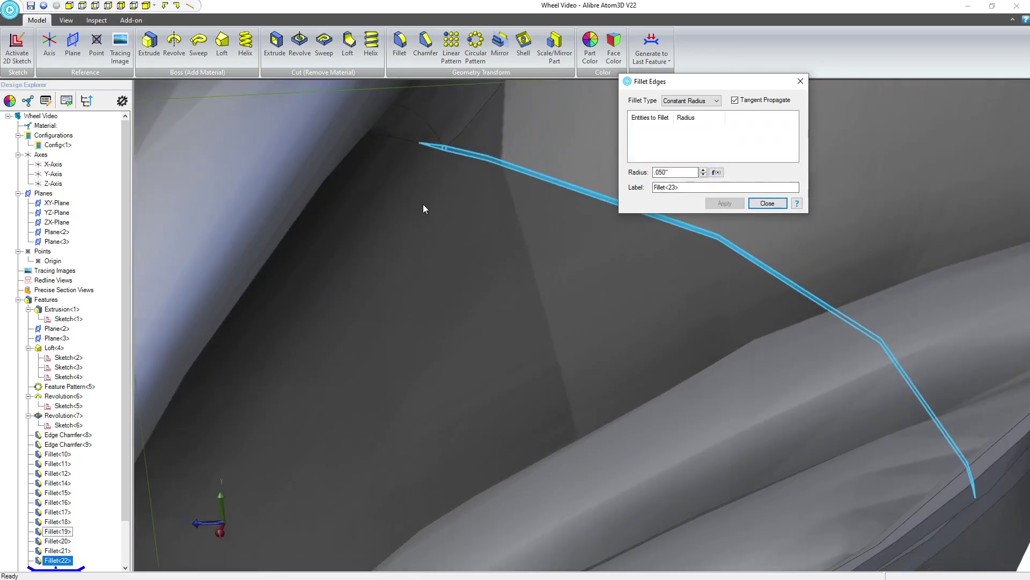
Step: Inspect the new fillet strip inside the rim and delete that last fillet feature
{"action": "scroll", "coordinate": [411, 156], "scroll_direction": "up", "scroll_amount": 3}
{"action": "middle_click_drag", "start_coordinate": [416, 182], "coordinate": [616, 215]}
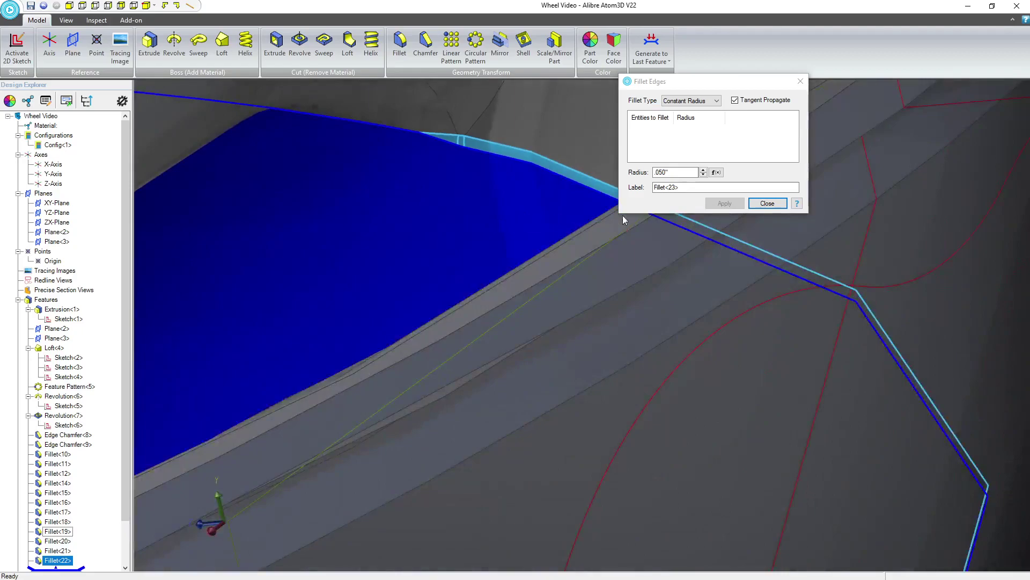
{"action": "left_click", "coordinate": [767, 203]}
{"action": "right_click", "coordinate": [579, 181]}
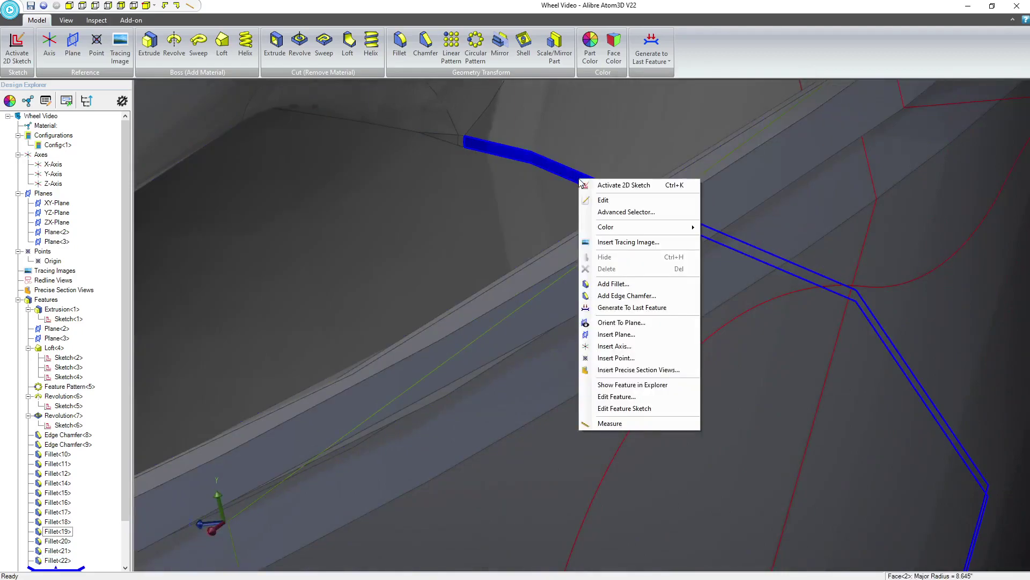
{"action": "left_click", "coordinate": [444, 271]}
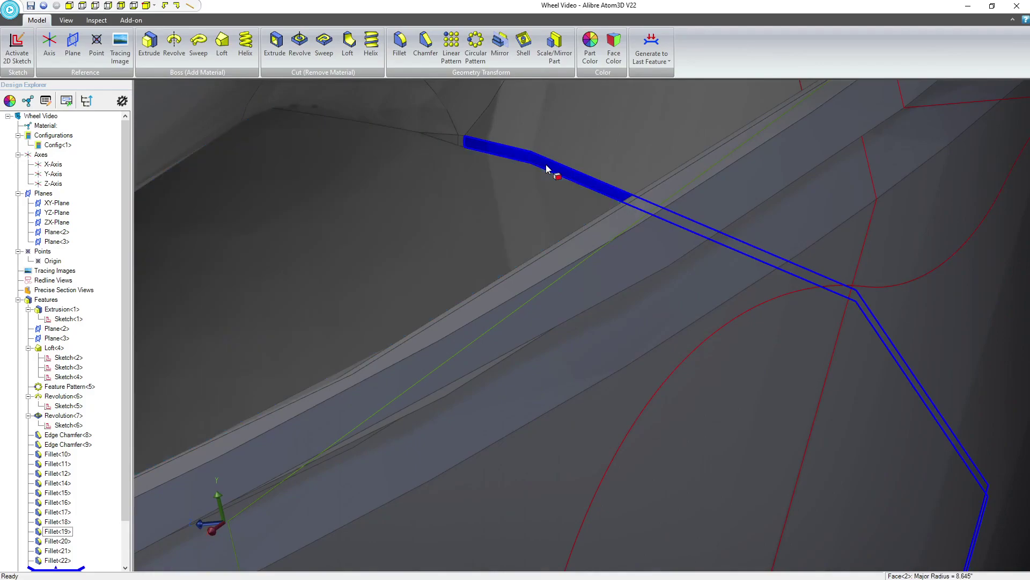
{"action": "left_click", "coordinate": [546, 164]}
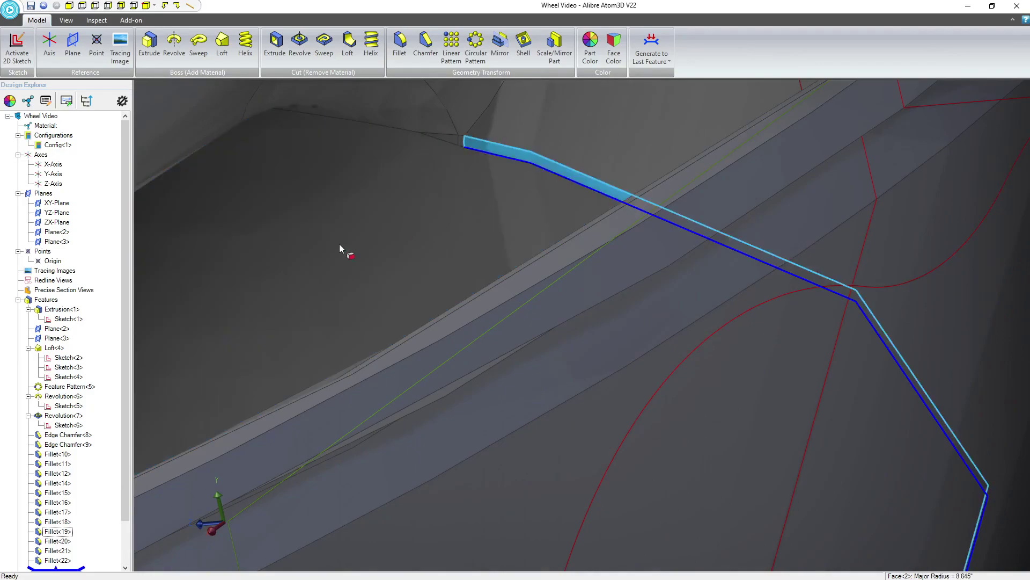
{"action": "scroll", "coordinate": [54, 514], "scroll_direction": "down", "scroll_amount": 2}
{"action": "right_click", "coordinate": [54, 512]}
{"action": "left_click", "coordinate": [86, 546]}
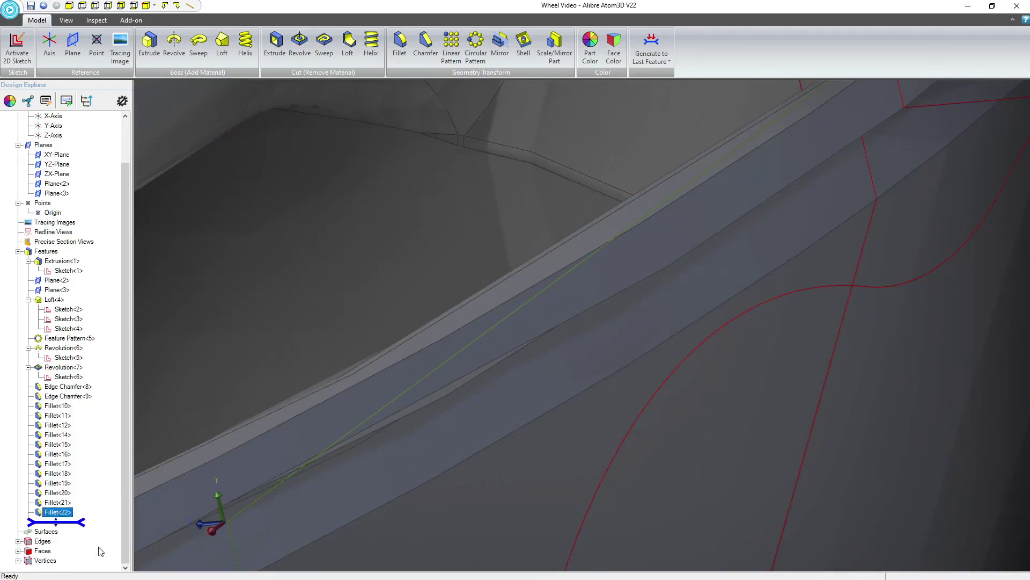
Step: Save the wheel part and open the rim's revolved profile sketch, Sketch<5>, for editing
{"action": "scroll", "coordinate": [459, 266], "scroll_direction": "down", "scroll_amount": 3}
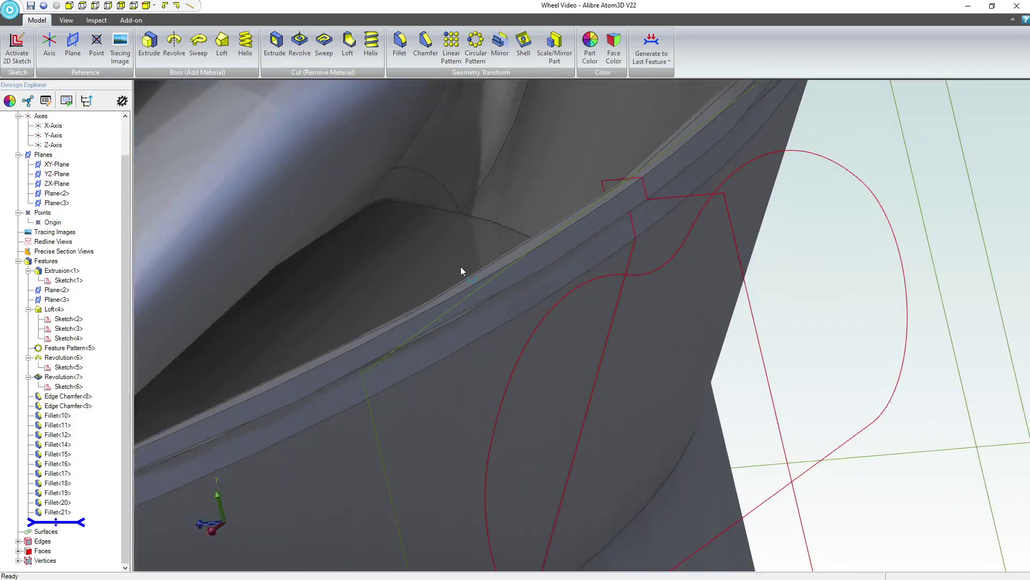
{"action": "scroll", "coordinate": [459, 266], "scroll_direction": "up", "scroll_amount": 4}
{"action": "scroll", "coordinate": [466, 287], "scroll_direction": "down", "scroll_amount": 5}
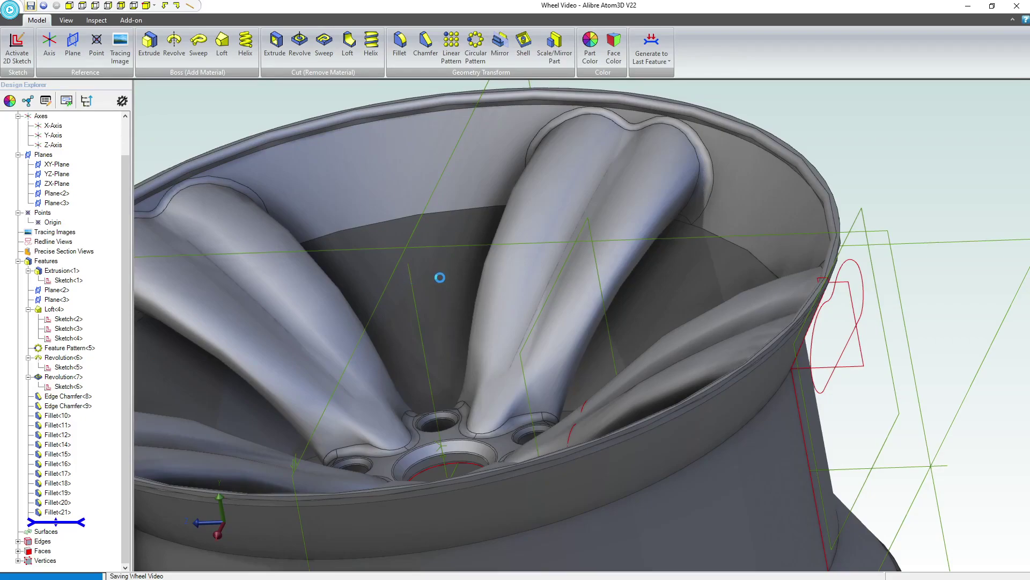
{"action": "scroll", "coordinate": [440, 278], "scroll_direction": "up", "scroll_amount": 1}
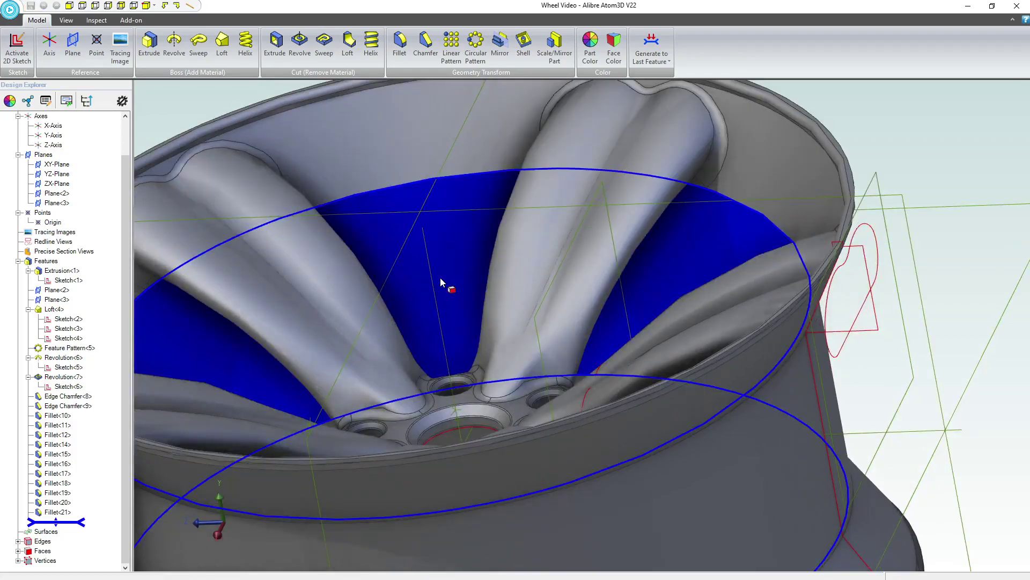
{"action": "right_click", "coordinate": [67, 387]}
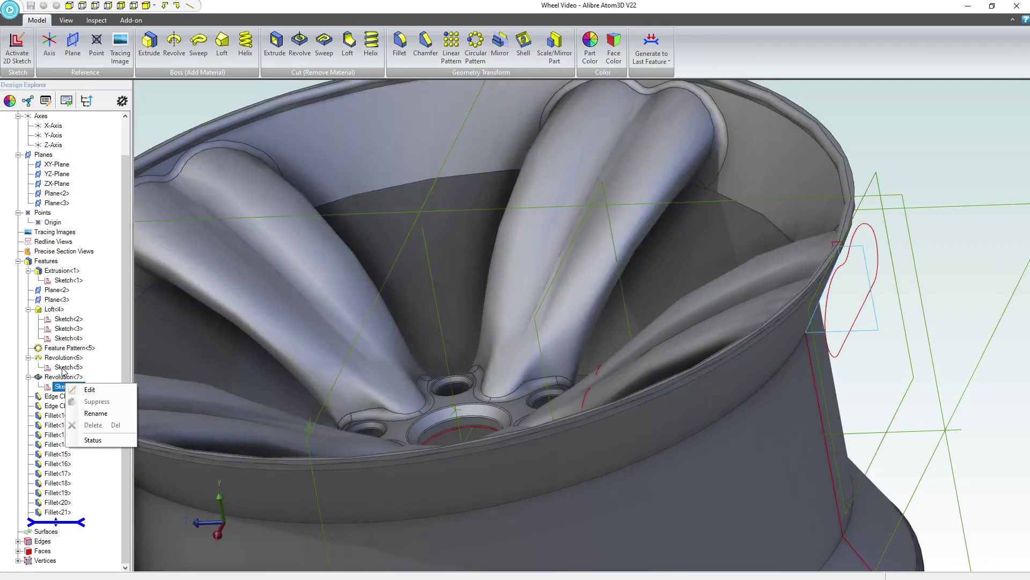
{"action": "double_click", "coordinate": [65, 368]}
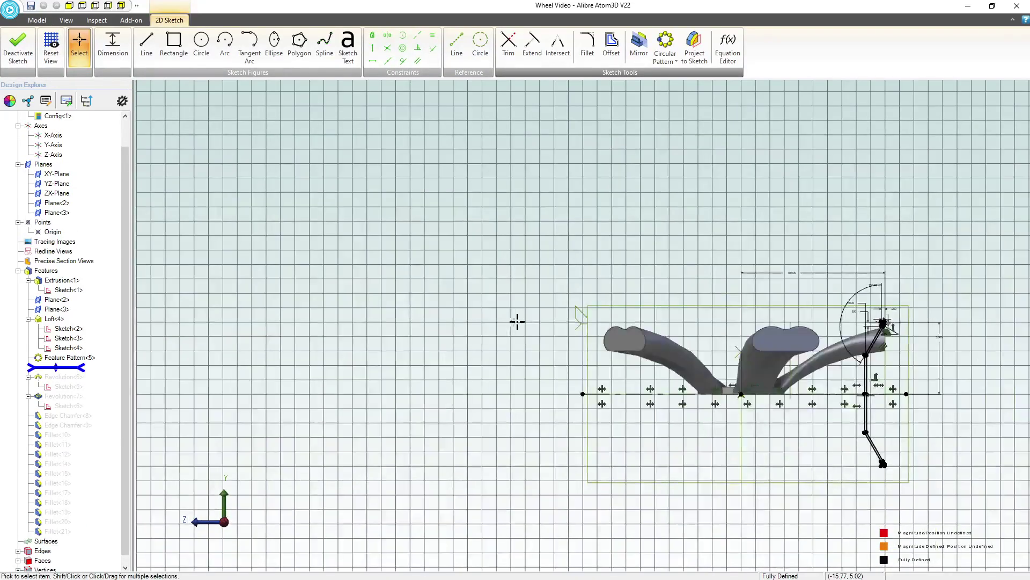
{"action": "scroll", "coordinate": [923, 390], "scroll_direction": "up", "scroll_amount": 10}
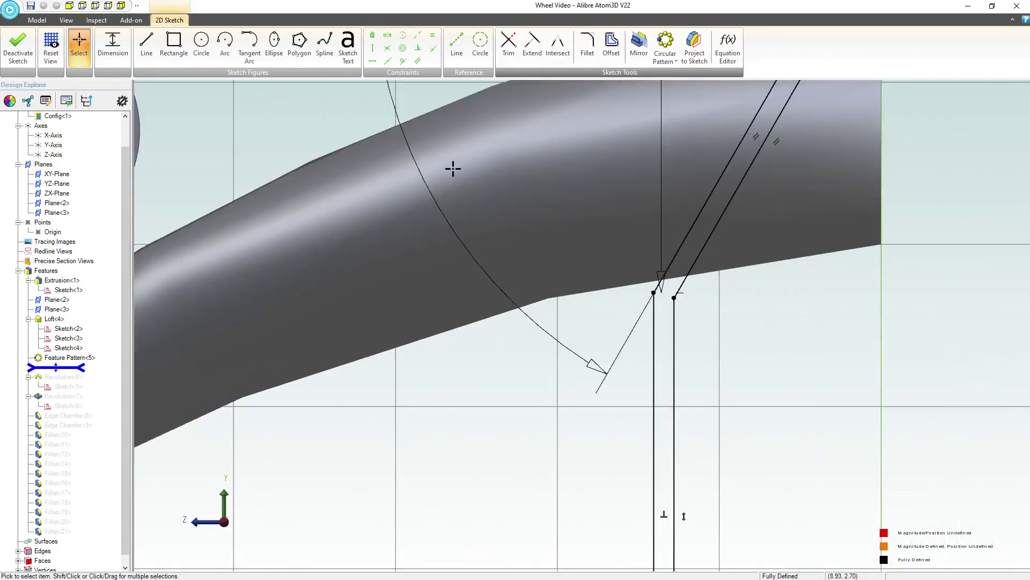
Step: Fillet the upper and lower bends of the rim profile's outer line with a radius of 1"
{"action": "left_click", "coordinate": [587, 45]}
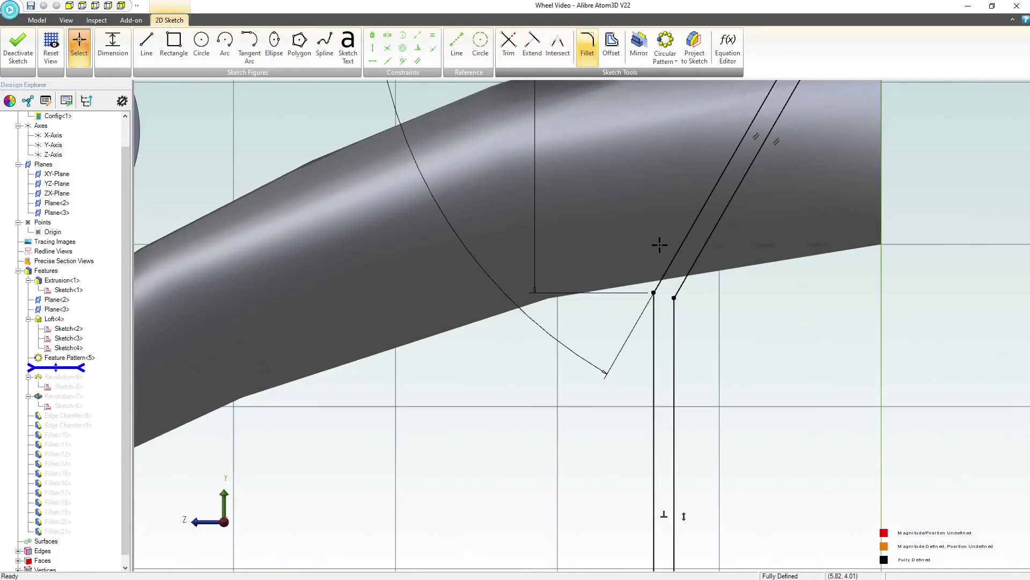
{"action": "left_click", "coordinate": [674, 324]}
{"action": "left_click", "coordinate": [693, 209]}
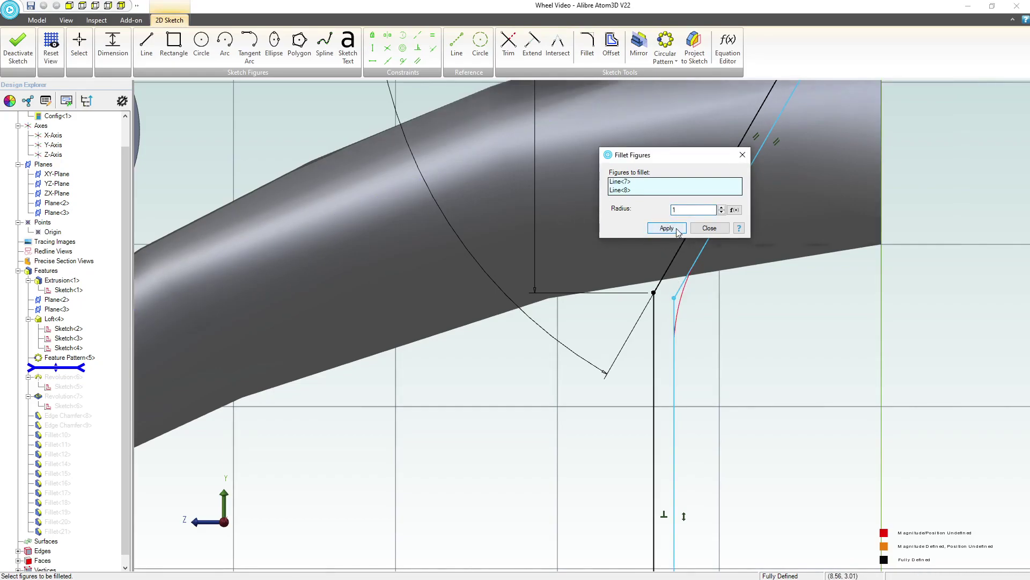
{"action": "left_click", "coordinate": [648, 229]}
{"action": "scroll", "coordinate": [517, 175], "scroll_direction": "down", "scroll_amount": 5}
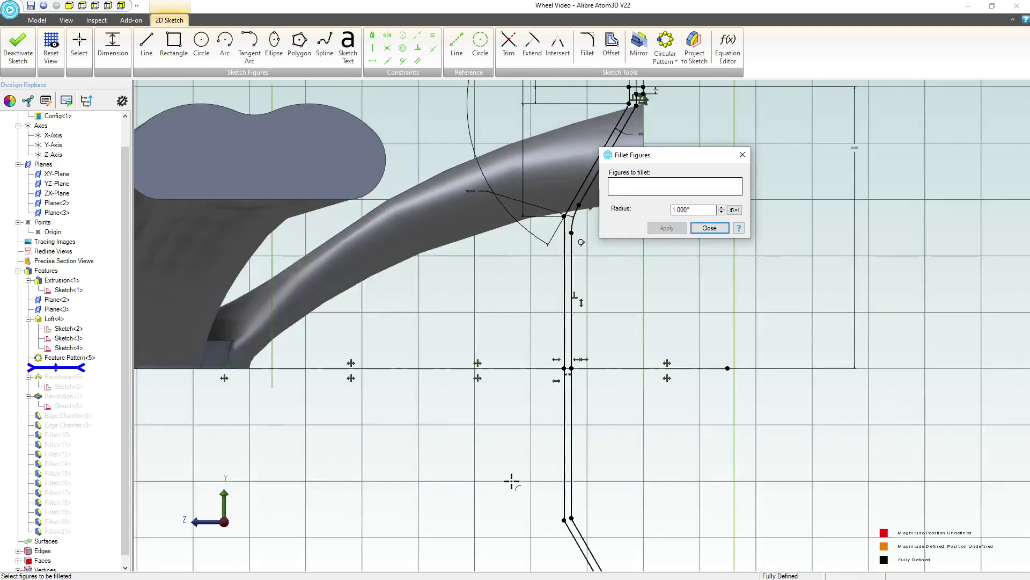
{"action": "scroll", "coordinate": [570, 554], "scroll_direction": "up", "scroll_amount": 6}
{"action": "left_click", "coordinate": [662, 466]}
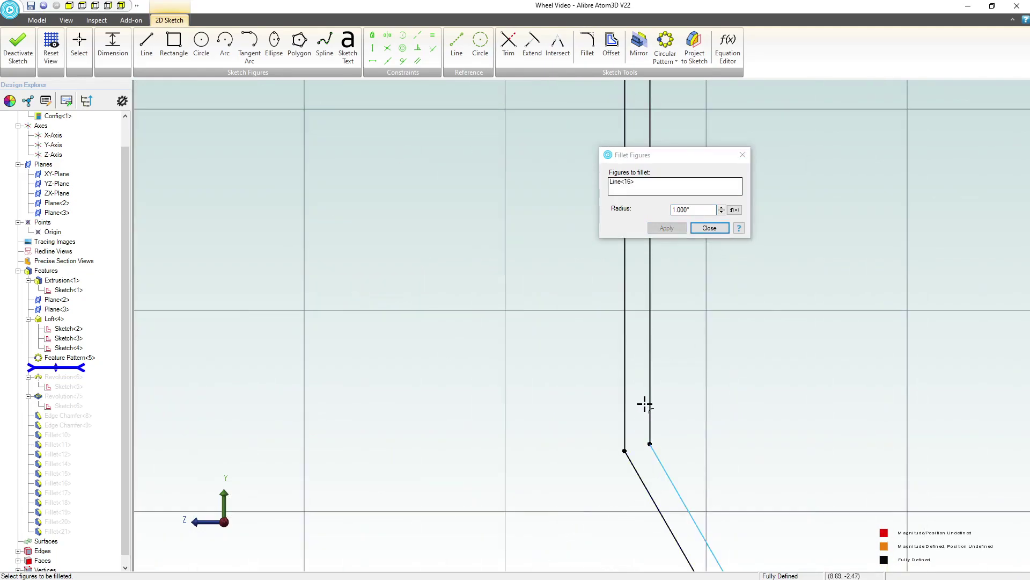
{"action": "left_click", "coordinate": [649, 400]}
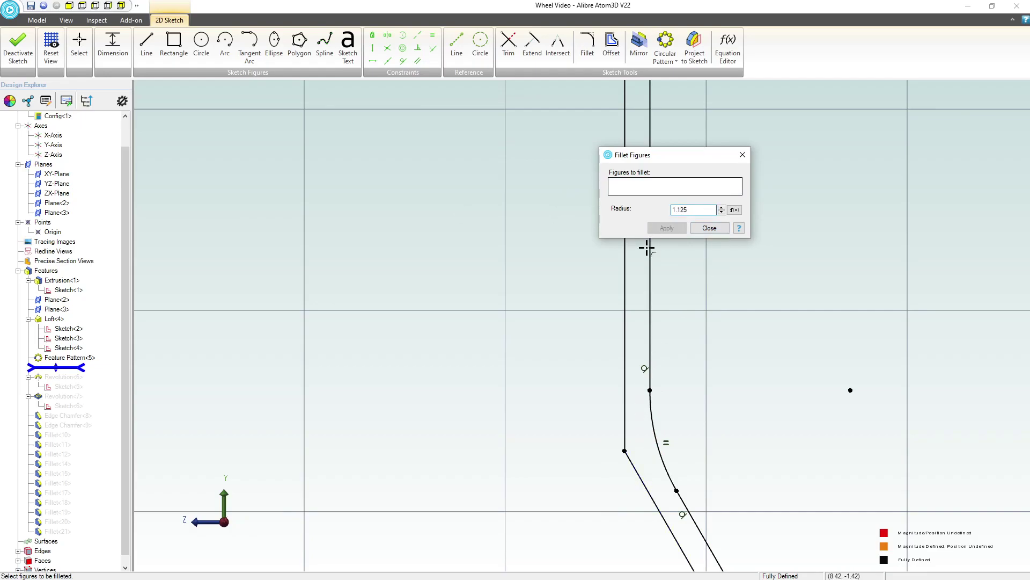
Step: Fillet the lower and upper bends of the rim profile's inner line with a radius of 1.125" and exit the sketch
{"action": "left_click", "coordinate": [621, 356]}
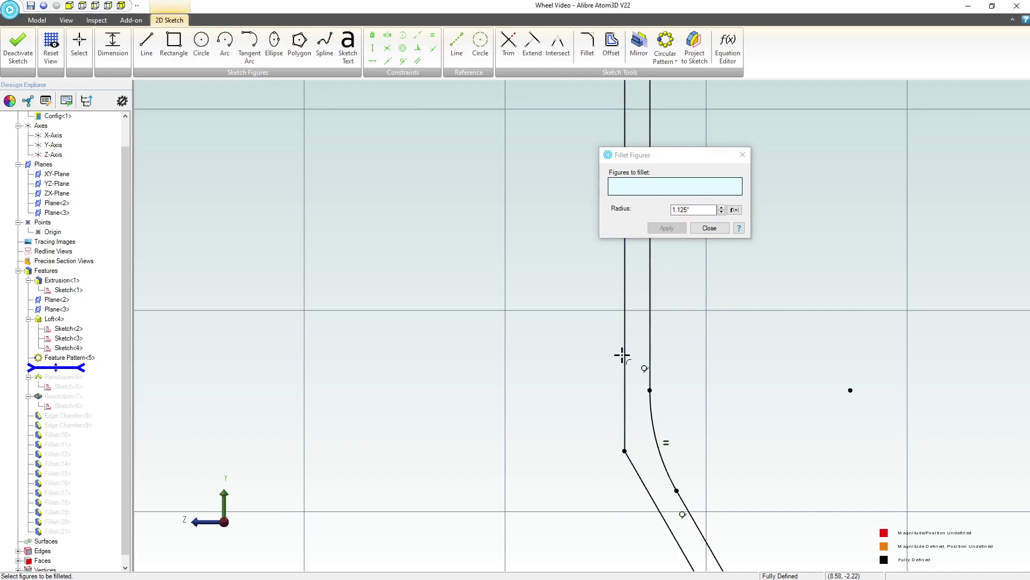
{"action": "left_click", "coordinate": [672, 230]}
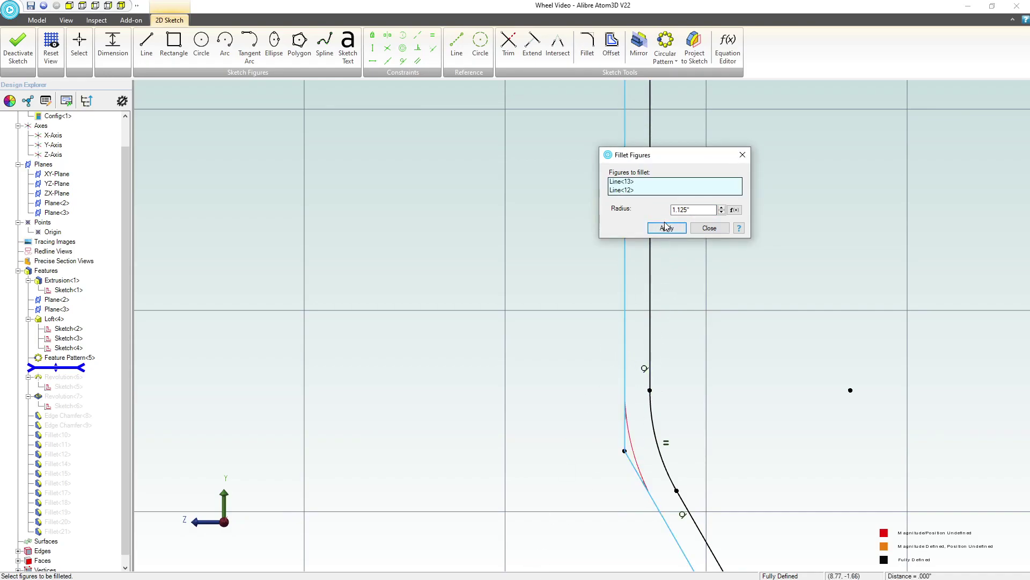
{"action": "key", "text": "Return"}
{"action": "scroll", "coordinate": [571, 501], "scroll_direction": "down", "scroll_amount": 8}
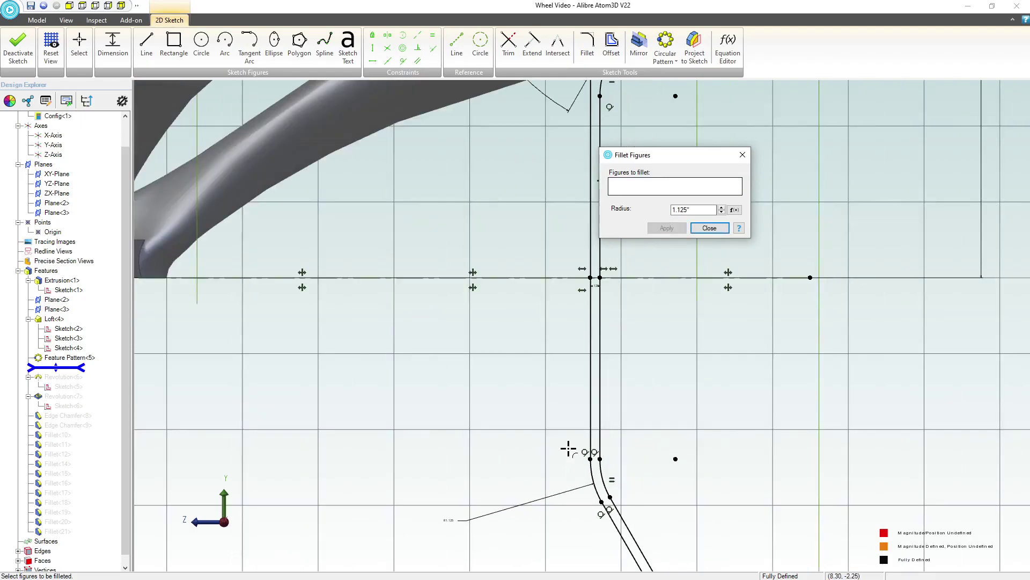
{"action": "scroll", "coordinate": [581, 249], "scroll_direction": "up", "scroll_amount": 6}
{"action": "left_click", "coordinate": [586, 266]}
{"action": "left_click", "coordinate": [580, 255]}
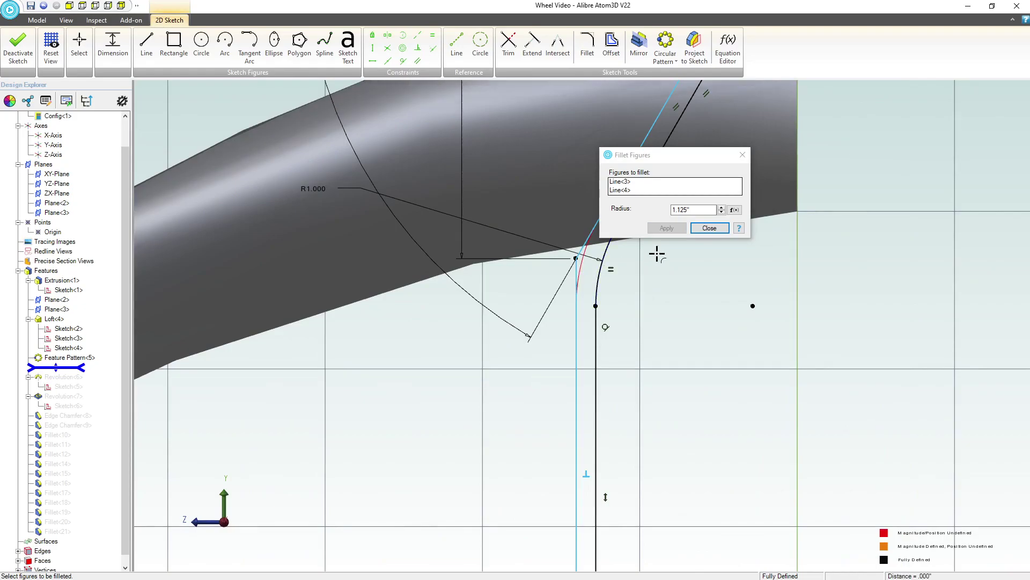
{"action": "left_click", "coordinate": [669, 229]}
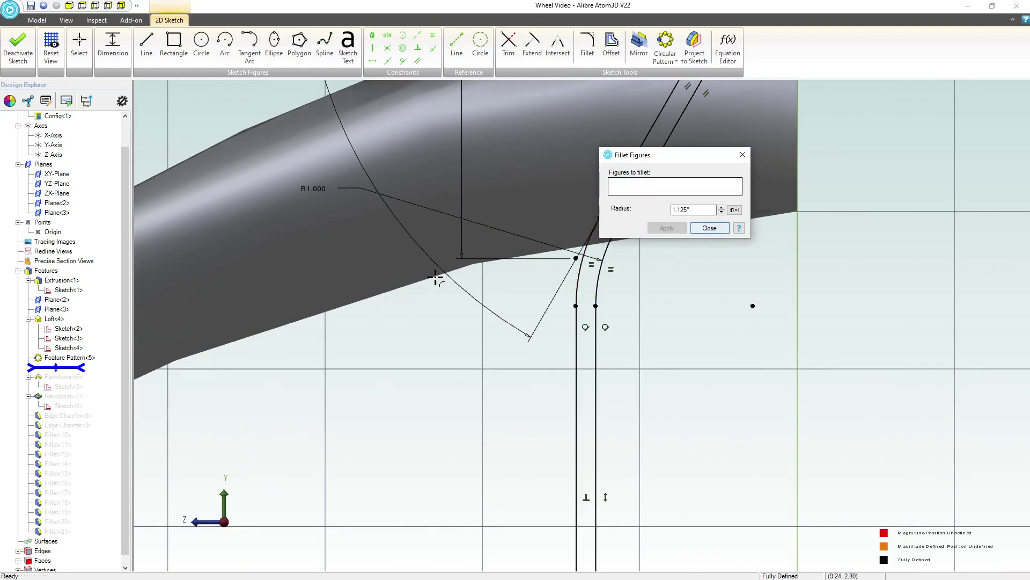
{"action": "key", "text": "Escape"}
{"action": "left_click", "coordinate": [24, 49]}
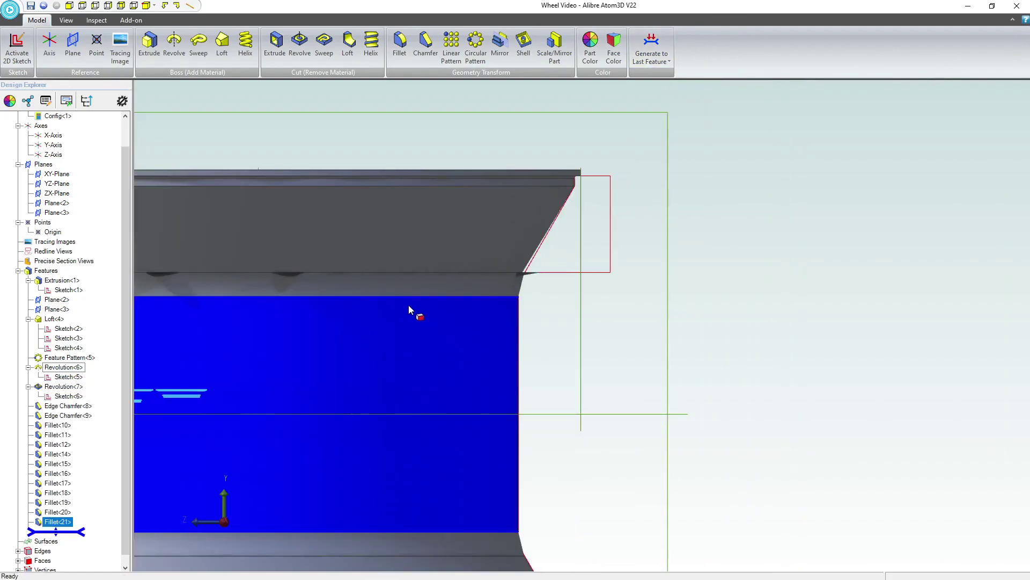
Step: Examine the regenerated wheel's rim, spokes and hub, and the outside of the rim's bend where the spokes meet it
{"action": "middle_click_drag", "start_coordinate": [408, 310], "coordinate": [410, 202]}
{"action": "scroll", "coordinate": [414, 279], "scroll_direction": "up", "scroll_amount": 3}
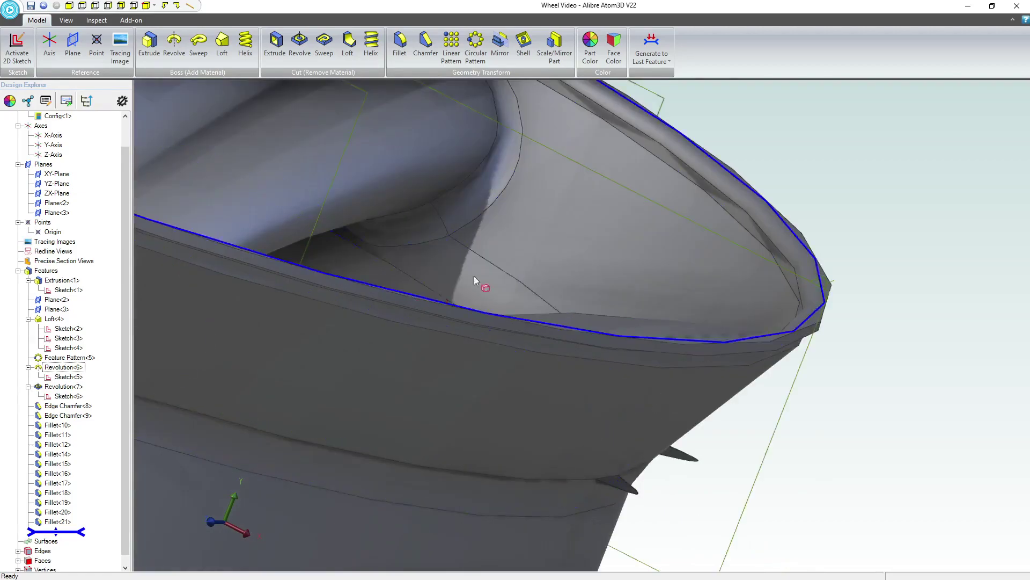
{"action": "middle_click_drag", "start_coordinate": [430, 279], "coordinate": [366, 275]}
{"action": "scroll", "coordinate": [379, 247], "scroll_direction": "down", "scroll_amount": 3}
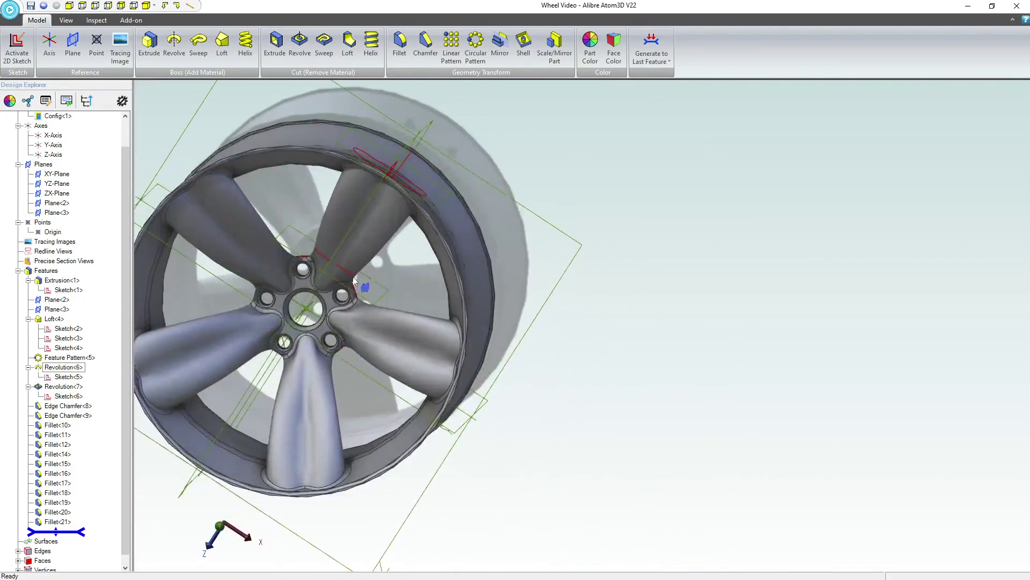
{"action": "scroll", "coordinate": [317, 293], "scroll_direction": "up", "scroll_amount": 3}
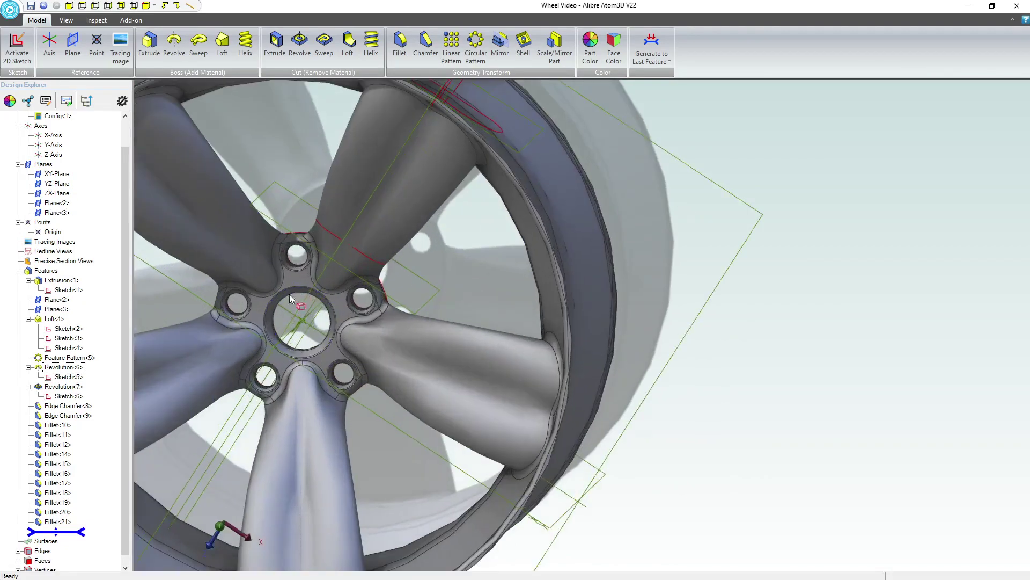
{"action": "middle_click_drag", "start_coordinate": [278, 304], "coordinate": [278, 290]}
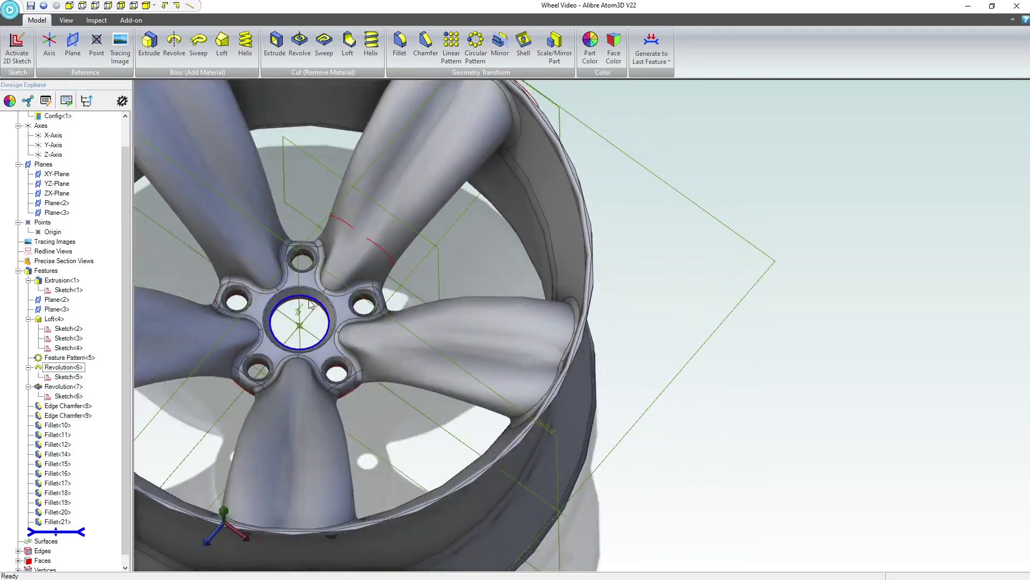
{"action": "scroll", "coordinate": [278, 288], "scroll_direction": "down", "scroll_amount": 2}
{"action": "scroll", "coordinate": [408, 258], "scroll_direction": "down", "scroll_amount": 3}
{"action": "scroll", "coordinate": [407, 259], "scroll_direction": "up", "scroll_amount": 1}
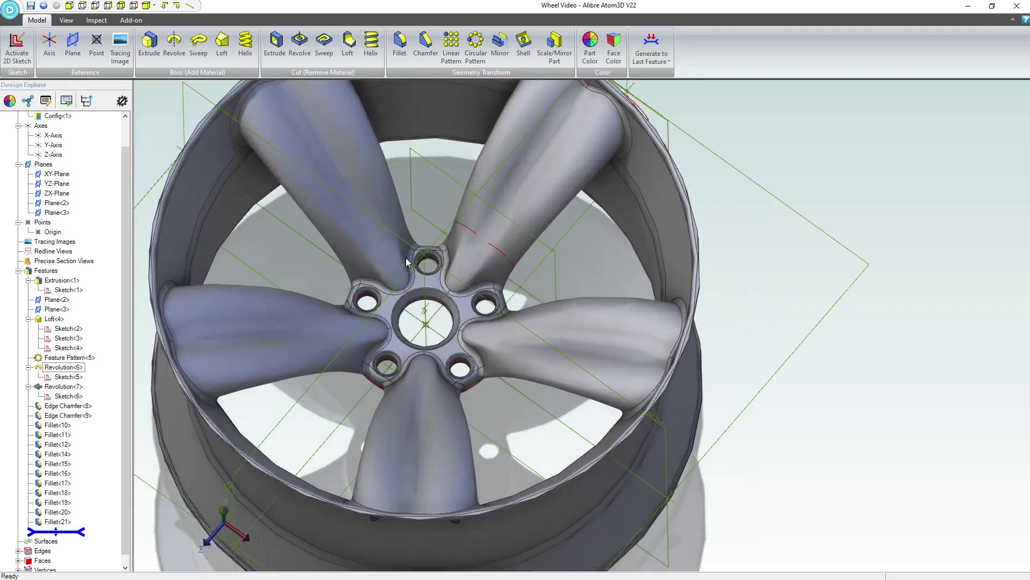
{"action": "scroll", "coordinate": [426, 318], "scroll_direction": "up", "scroll_amount": 5}
{"action": "scroll", "coordinate": [426, 319], "scroll_direction": "down", "scroll_amount": 4}
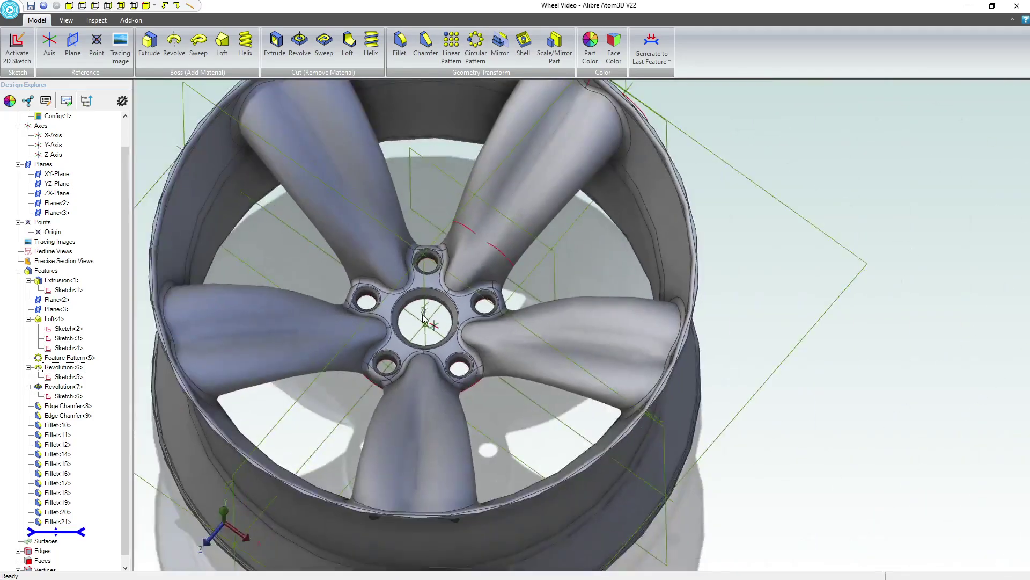
{"action": "middle_click_drag", "start_coordinate": [419, 317], "coordinate": [443, 278]}
{"action": "scroll", "coordinate": [273, 265], "scroll_direction": "up", "scroll_amount": 3}
{"action": "middle_click_drag", "start_coordinate": [274, 266], "coordinate": [718, 303]}
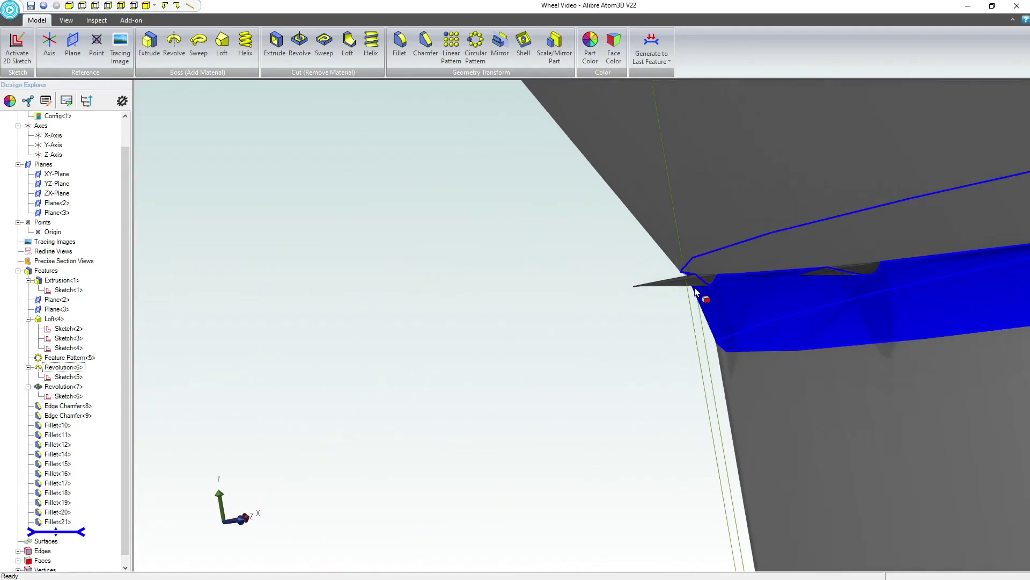
Step: Open the revolved cut's profile sketch, Sketch<6>, for editing and delete its lower horizontal line
{"action": "scroll", "coordinate": [666, 280], "scroll_direction": "up", "scroll_amount": 2}
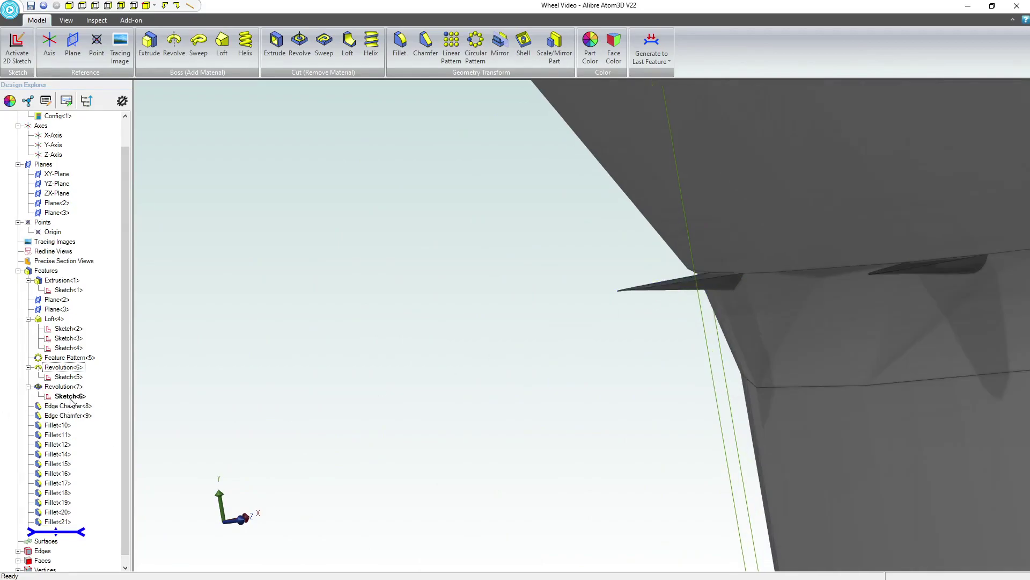
{"action": "left_click", "coordinate": [96, 405]}
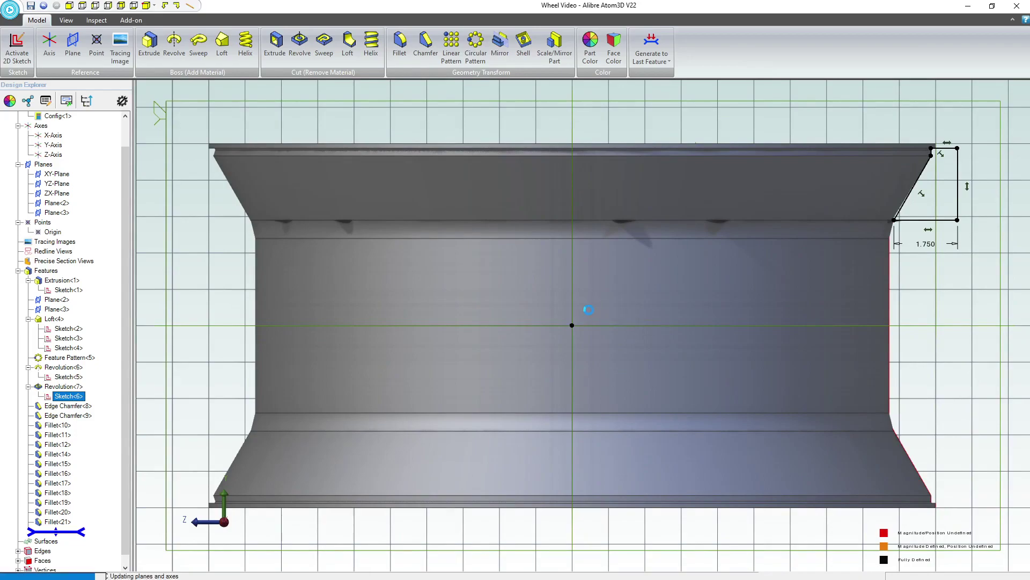
{"action": "scroll", "coordinate": [934, 220], "scroll_direction": "up", "scroll_amount": 8}
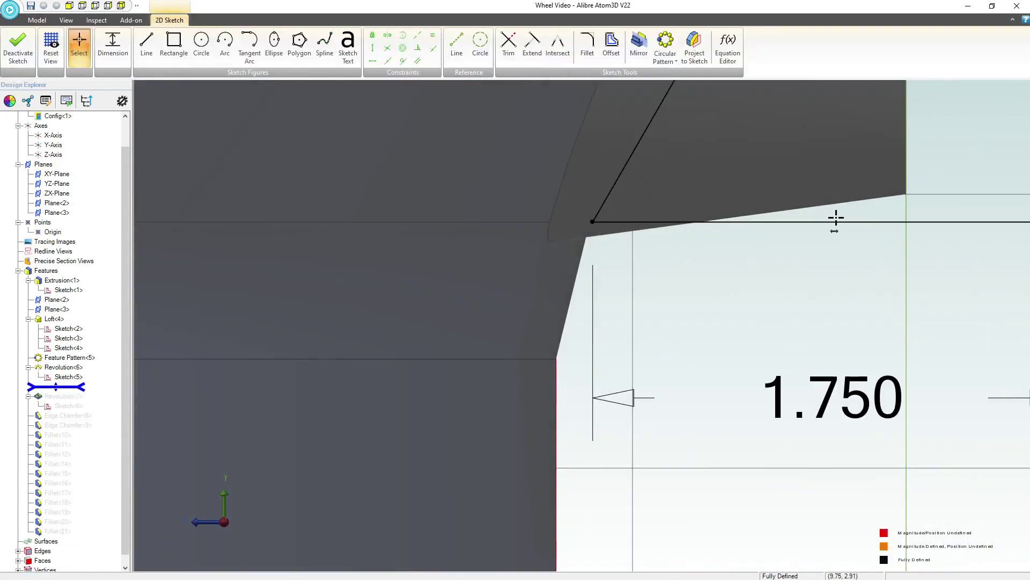
{"action": "left_click", "coordinate": [816, 223]}
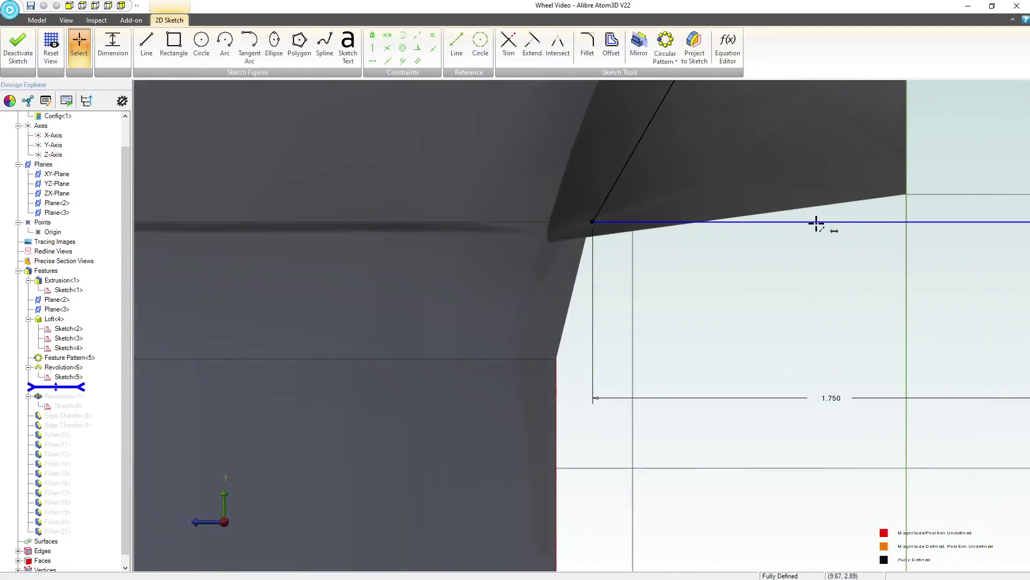
Step: Sketch a tangent arc from the lower end of the slanted profile line down to the rim's vertical outline
{"action": "middle_click_drag", "start_coordinate": [793, 307], "coordinate": [755, 308]}
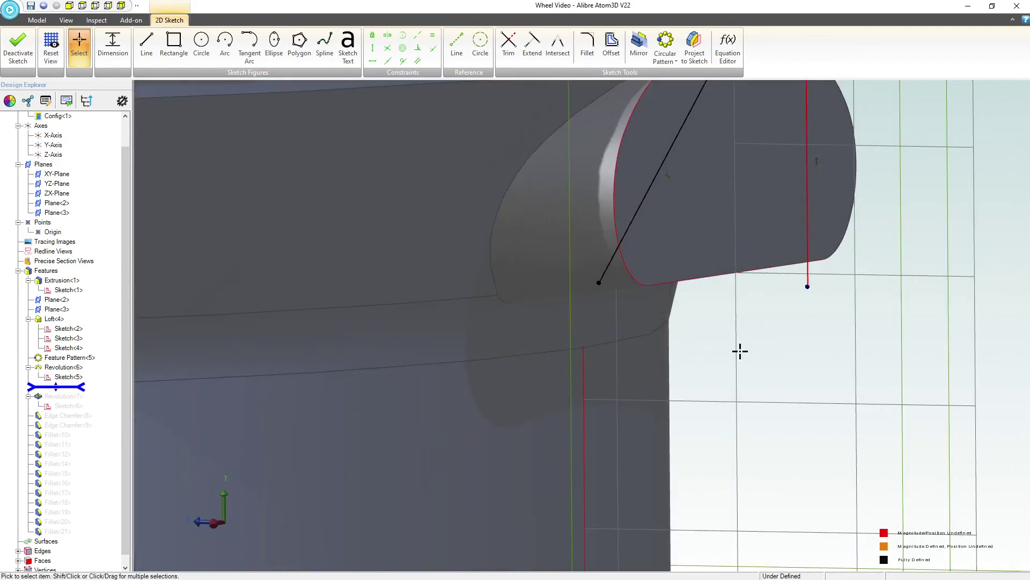
{"action": "middle_click_drag", "start_coordinate": [594, 338], "coordinate": [596, 330]}
{"action": "scroll", "coordinate": [593, 322], "scroll_direction": "up", "scroll_amount": 5}
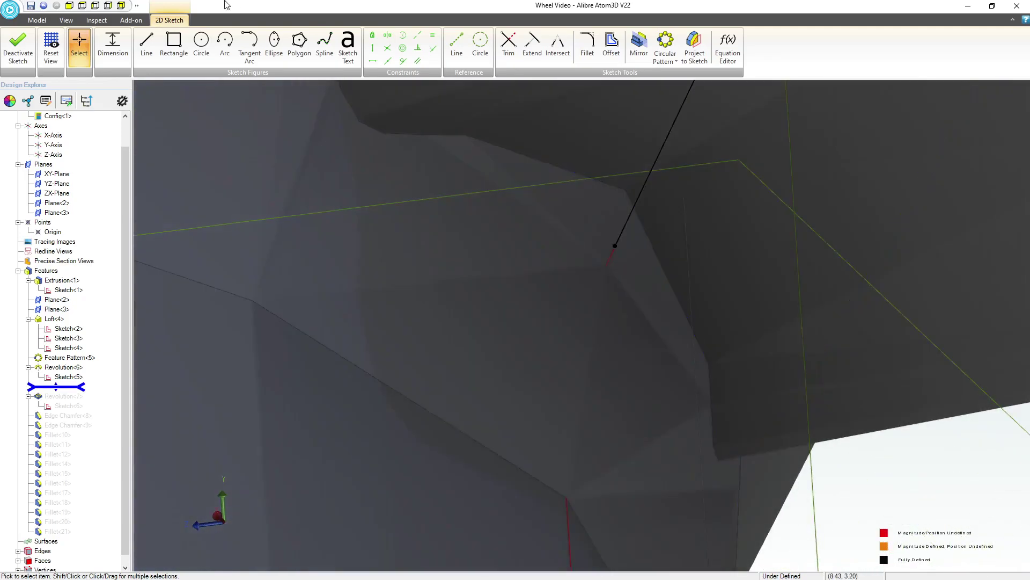
{"action": "scroll", "coordinate": [743, 424], "scroll_direction": "down", "scroll_amount": 5}
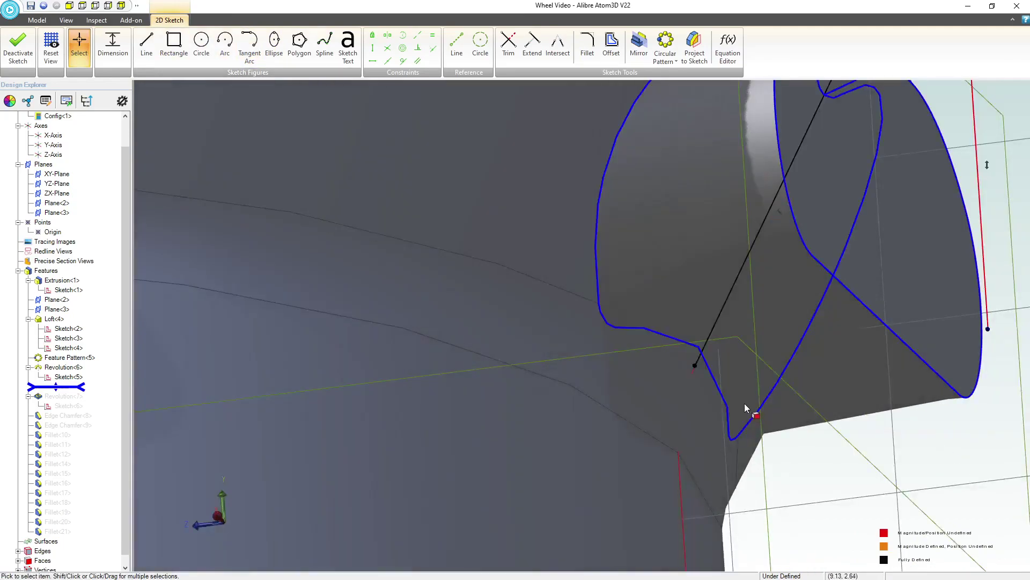
{"action": "left_click", "coordinate": [51, 45]}
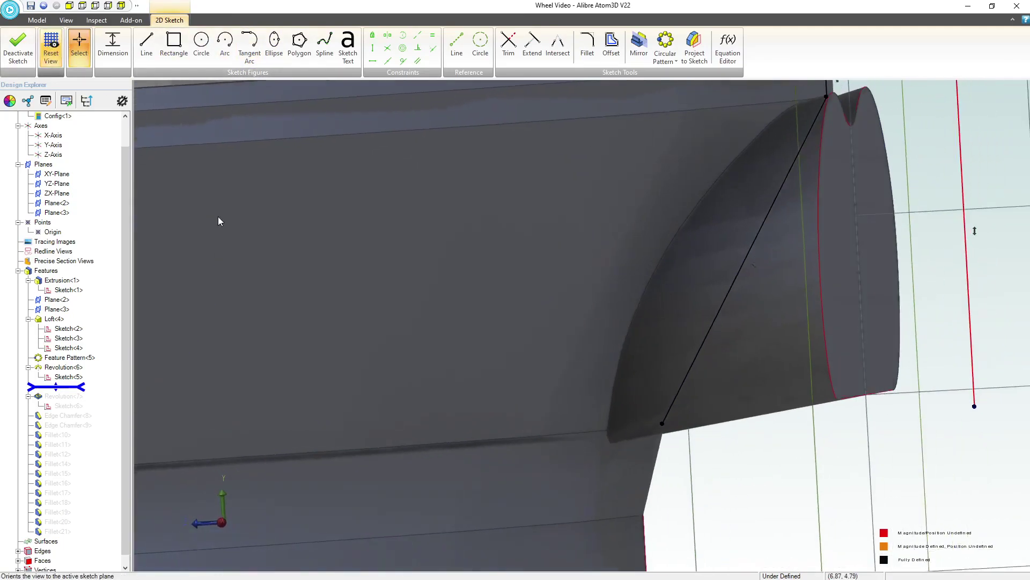
{"action": "scroll", "coordinate": [384, 433], "scroll_direction": "up", "scroll_amount": 3}
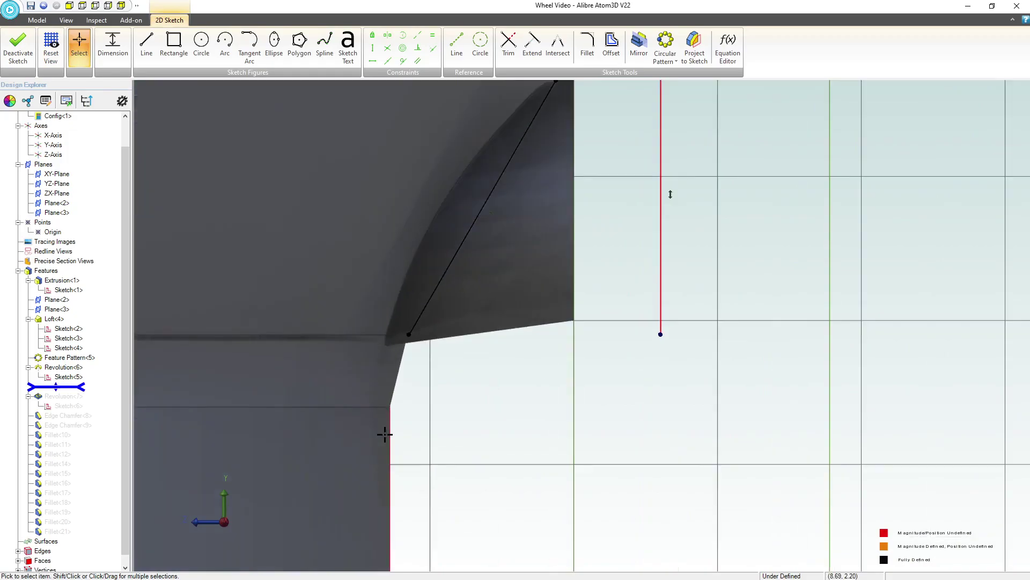
{"action": "left_click", "coordinate": [250, 43]}
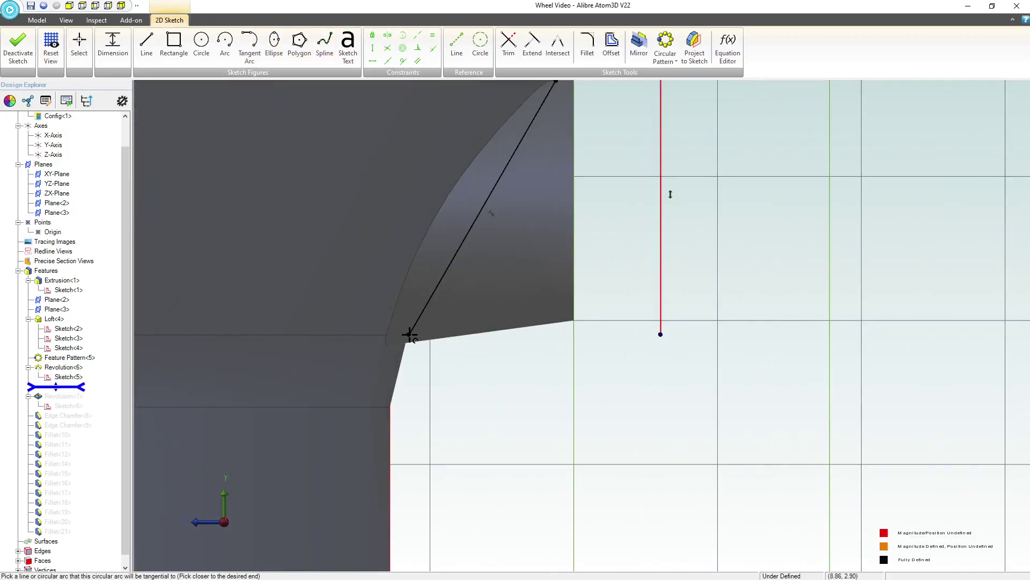
{"action": "left_click", "coordinate": [410, 335]}
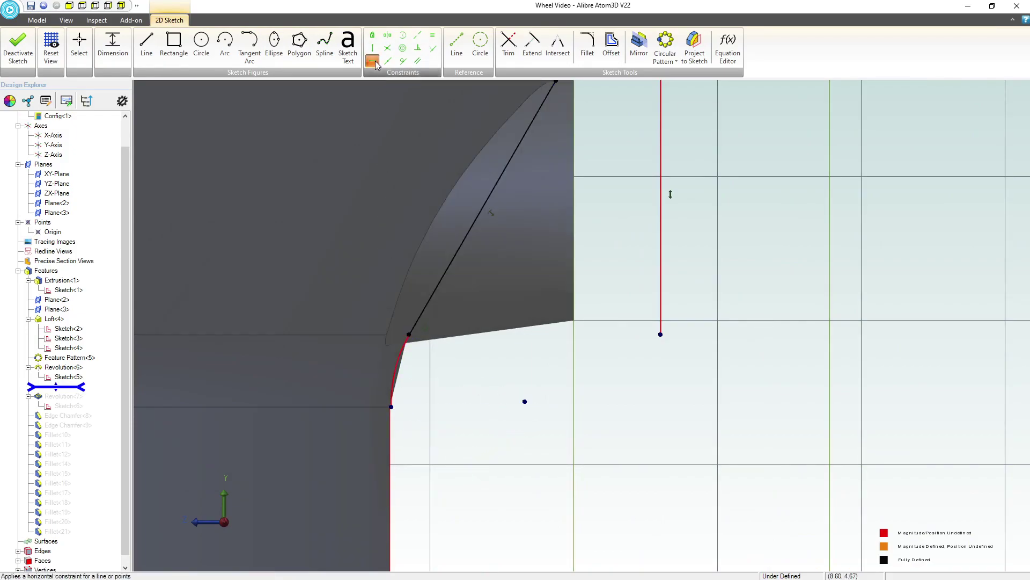
Step: Constrain the arc's centre and lower endpoint to be horizontal and move the endpoint near the corner of the rim's outline
{"action": "left_click", "coordinate": [525, 401]}
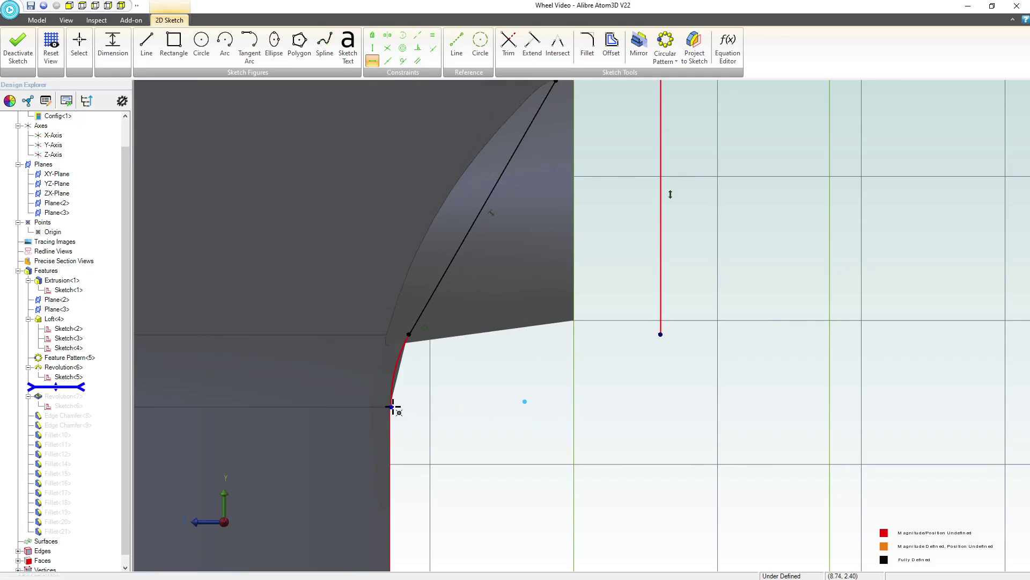
{"action": "left_click", "coordinate": [393, 406]}
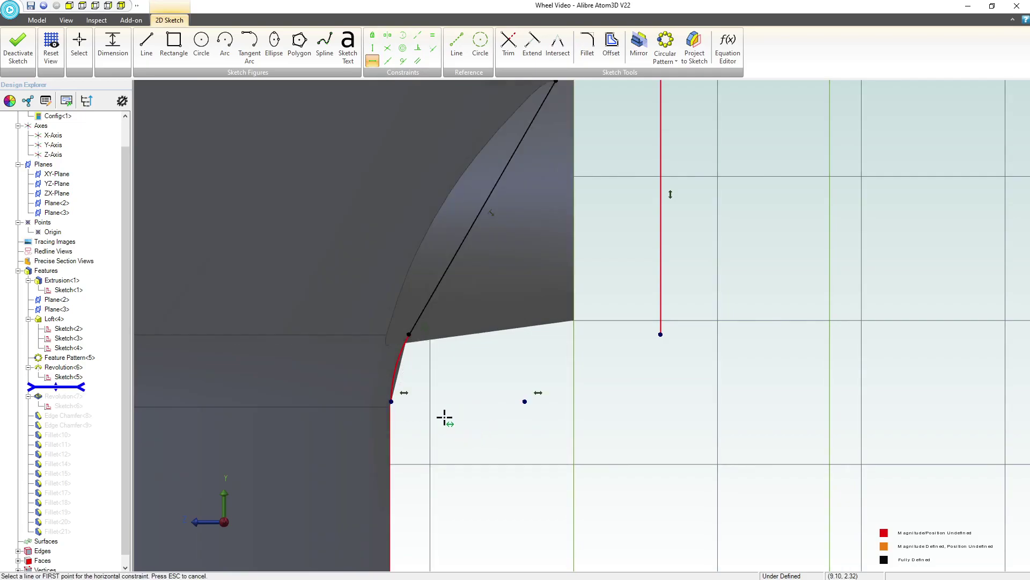
{"action": "key", "text": "Escape"}
{"action": "left_click_drag", "start_coordinate": [391, 401], "coordinate": [397, 452]}
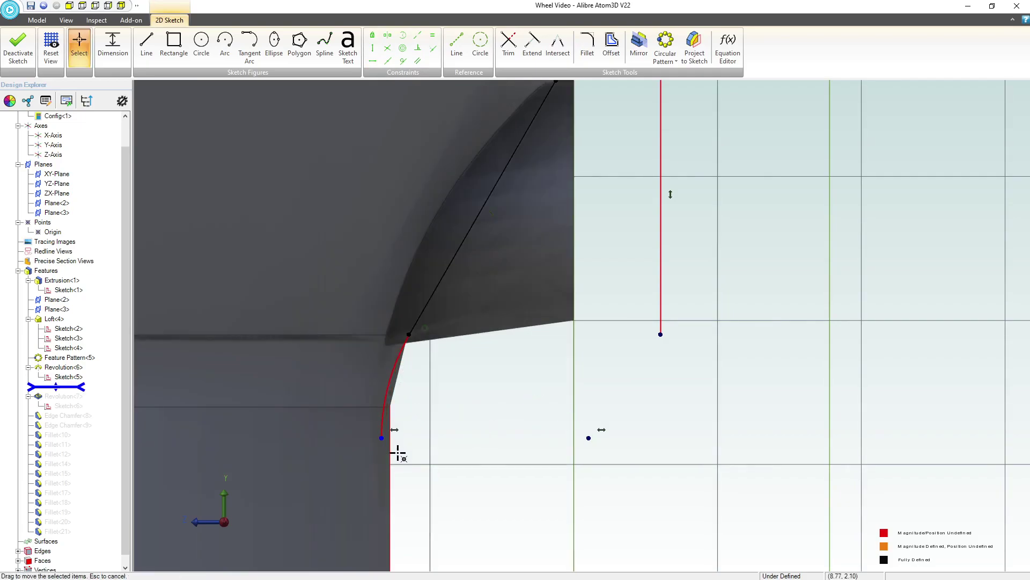
{"action": "left_click_drag", "start_coordinate": [409, 404], "coordinate": [399, 392]}
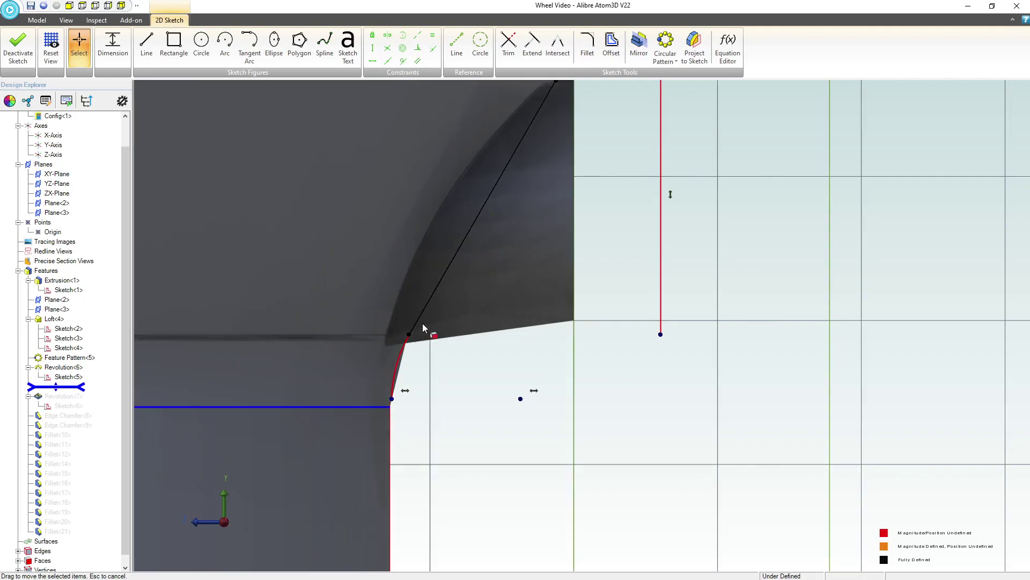
Step: Project the rim's vertical outer line into the sketch as a reference figure, maintaining association to the source entity
{"action": "left_click", "coordinate": [694, 47]}
{"action": "left_click", "coordinate": [644, 93]}
{"action": "left_click", "coordinate": [391, 451]}
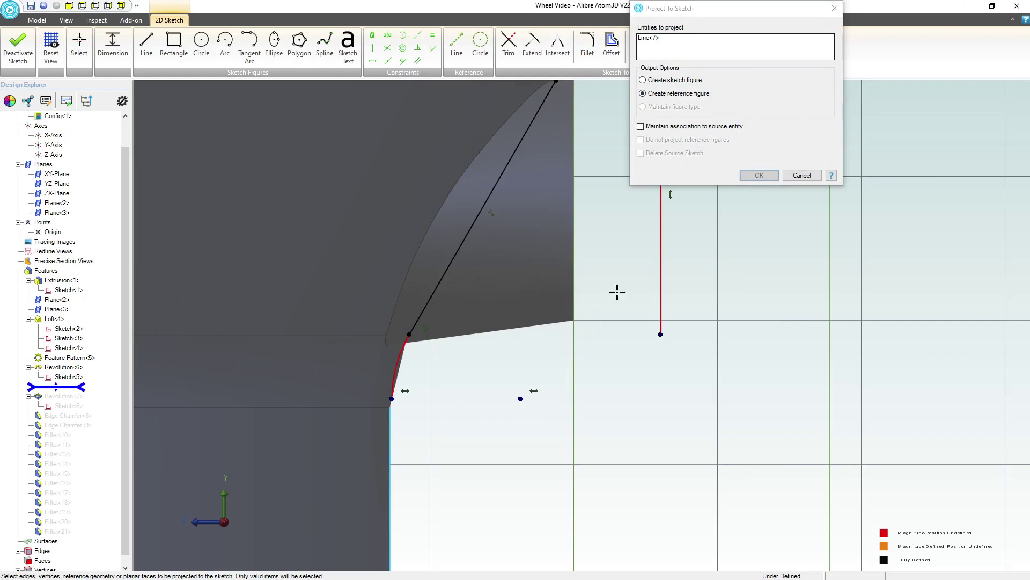
{"action": "left_click", "coordinate": [641, 127]}
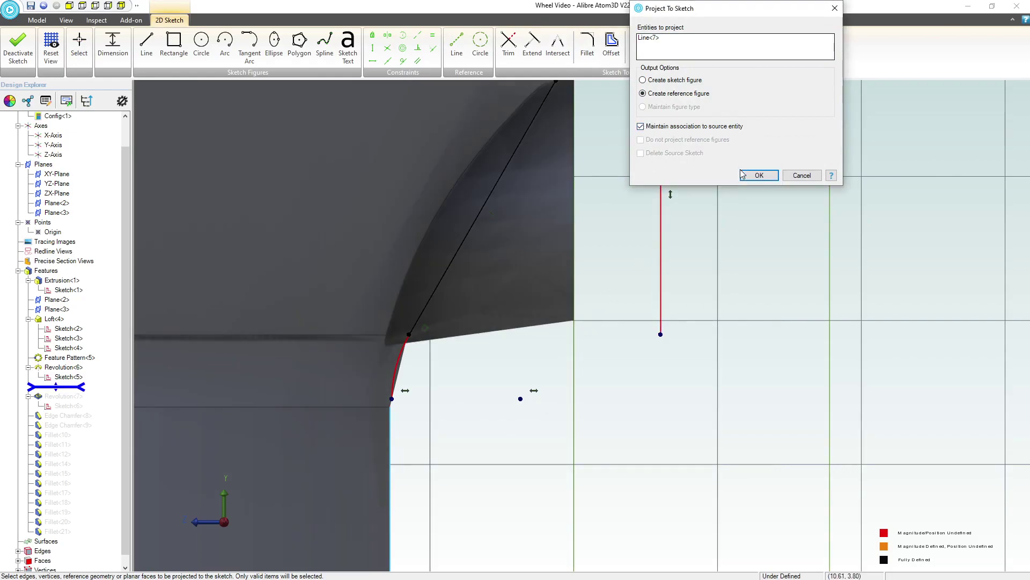
{"action": "key", "text": "Return"}
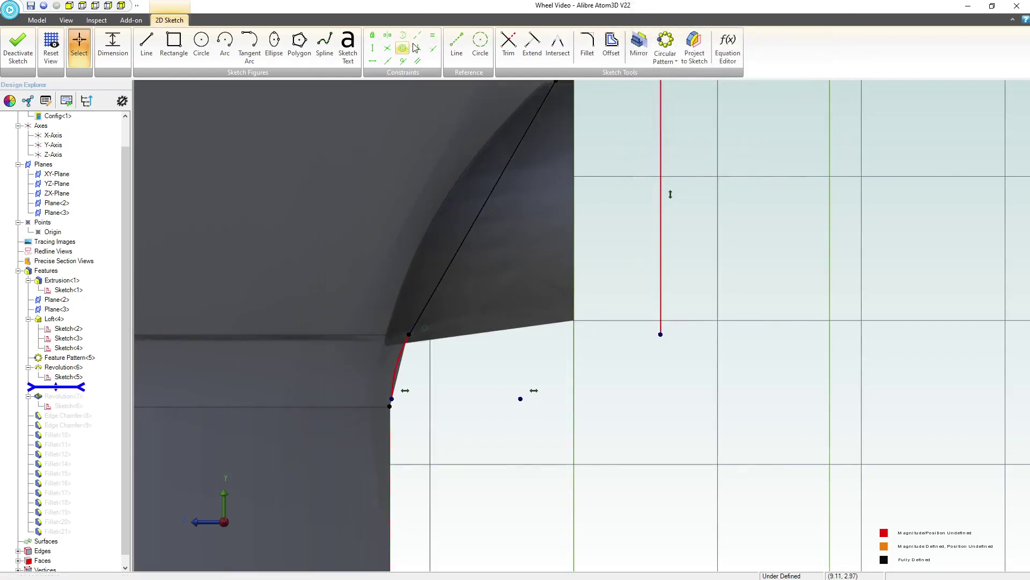
Step: Make the arc's lower endpoint coincident with the upper end of the projected reference line
{"action": "left_click", "coordinate": [433, 48]}
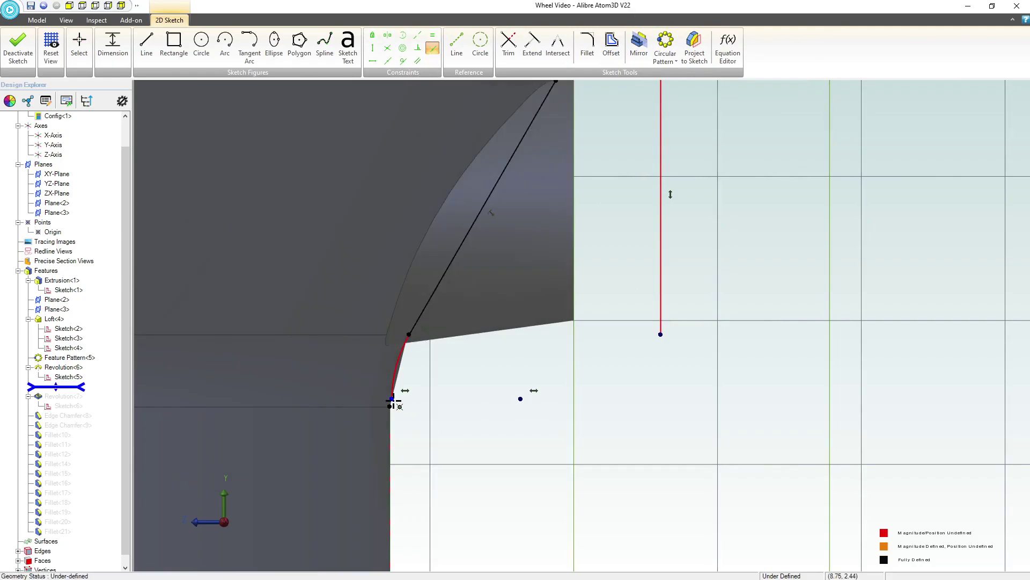
{"action": "left_click", "coordinate": [391, 399]}
{"action": "left_click", "coordinate": [390, 406]}
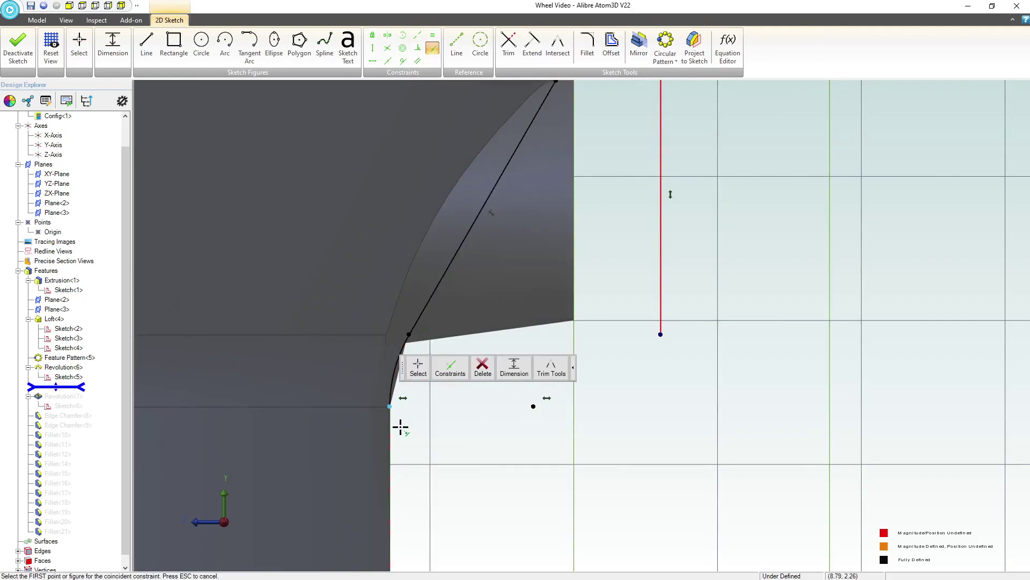
Step: Align the outer vertical line's lower end horizontally with the arc's endpoint and close the profile with a line between them
{"action": "scroll", "coordinate": [401, 427], "scroll_direction": "down", "scroll_amount": 1}
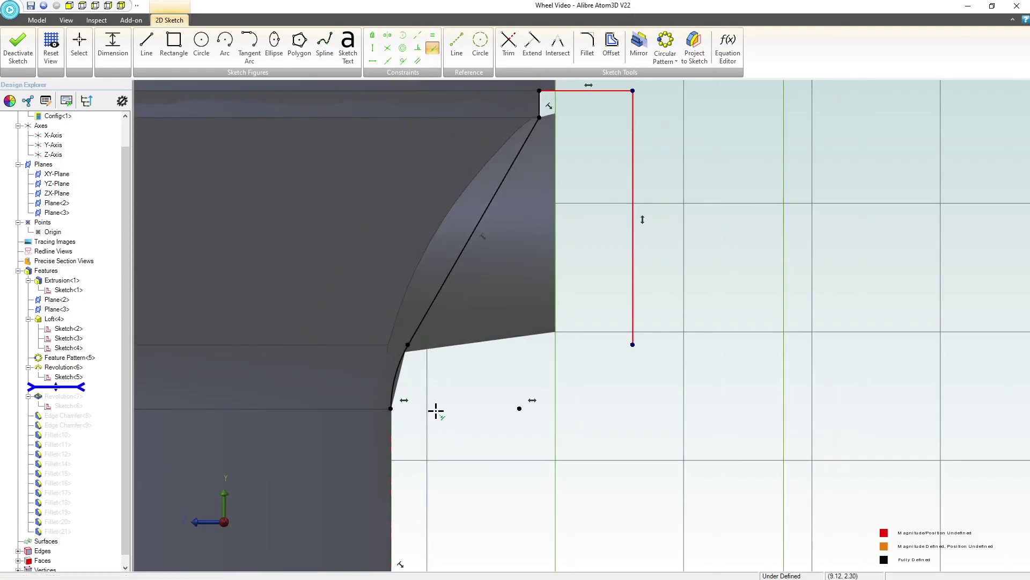
{"action": "left_click", "coordinate": [390, 408]}
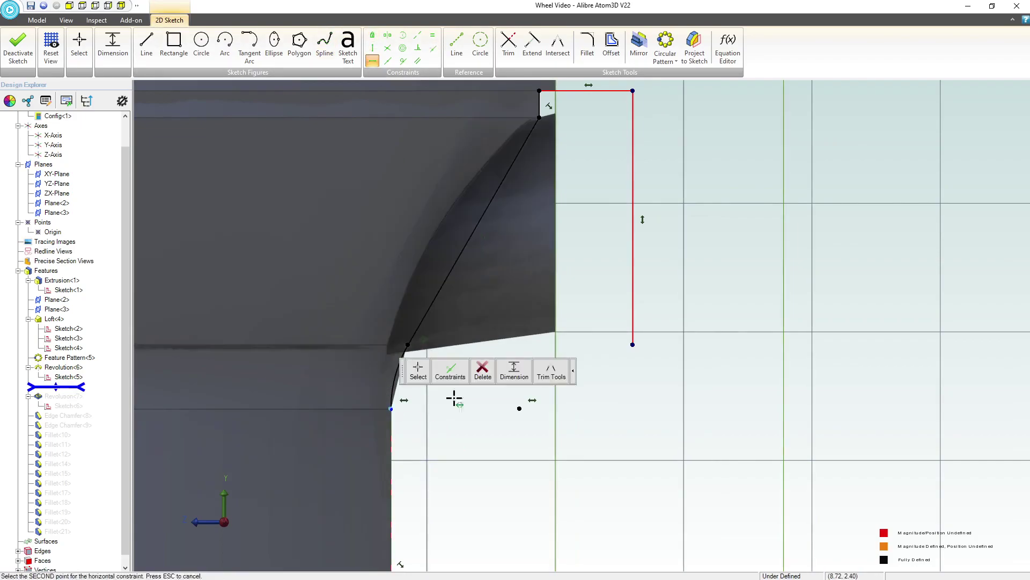
{"action": "left_click", "coordinate": [633, 346]}
{"action": "left_click", "coordinate": [147, 45]}
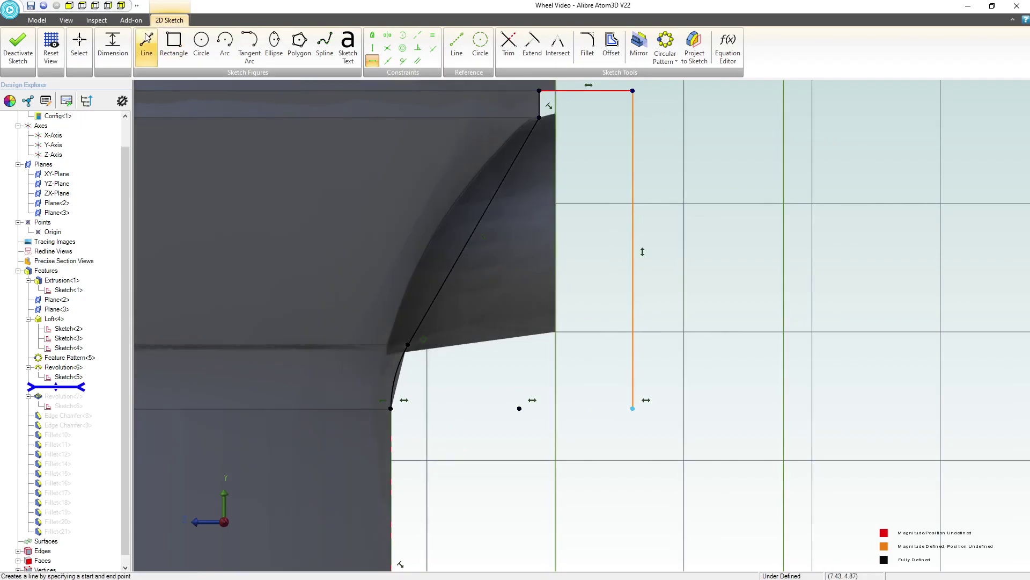
{"action": "left_click", "coordinate": [632, 408]}
{"action": "scroll", "coordinate": [453, 492], "scroll_direction": "down", "scroll_amount": 2}
{"action": "left_click", "coordinate": [79, 41]}
{"action": "left_click", "coordinate": [112, 45]}
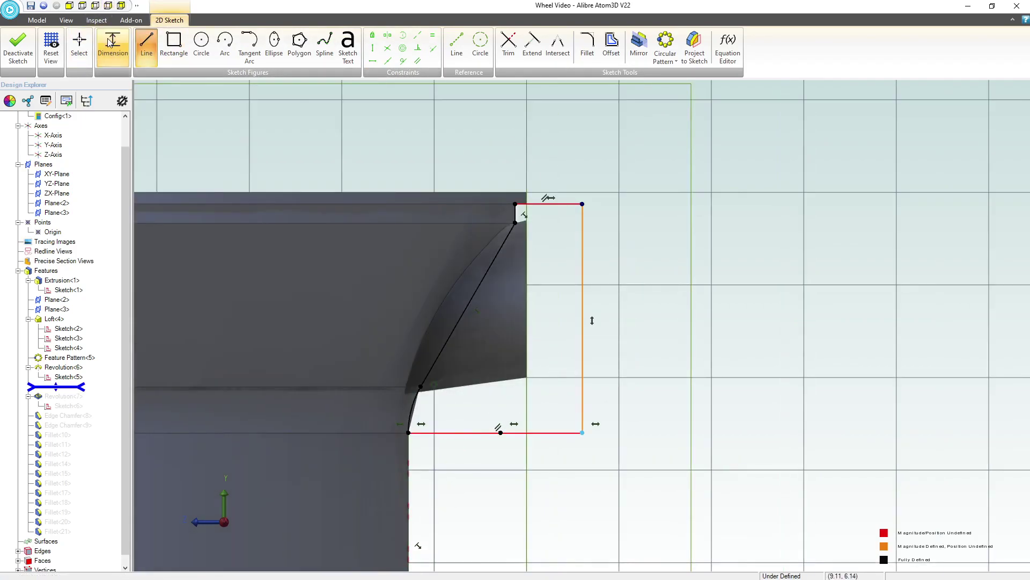
{"action": "scroll", "coordinate": [570, 195], "scroll_direction": "up", "scroll_amount": 2}
{"action": "left_click", "coordinate": [576, 220]}
{"action": "left_click", "coordinate": [558, 170]}
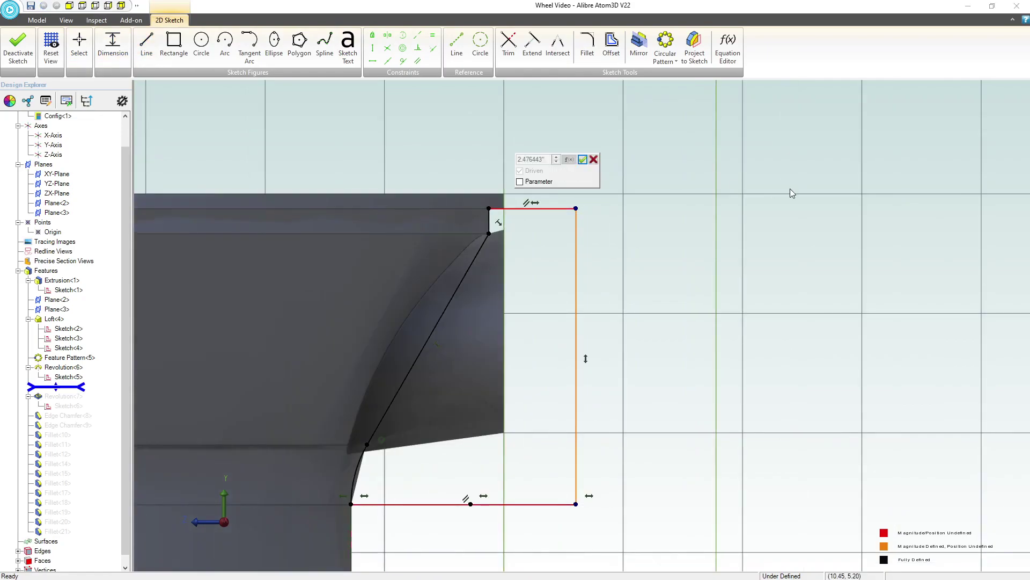
{"action": "left_click", "coordinate": [593, 161]}
Step: Dimension the profile's upper horizontal line to 0.75" and exit the sketch
{"action": "left_click", "coordinate": [542, 208]}
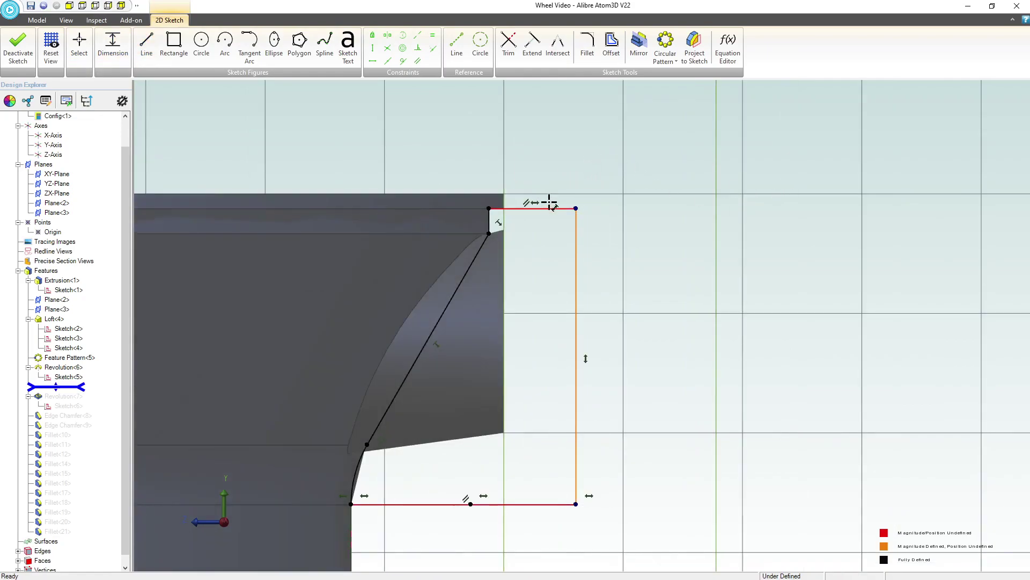
{"action": "left_click", "coordinate": [563, 173]}
{"action": "type", "text": ".75"}
{"action": "key", "text": "Return"}
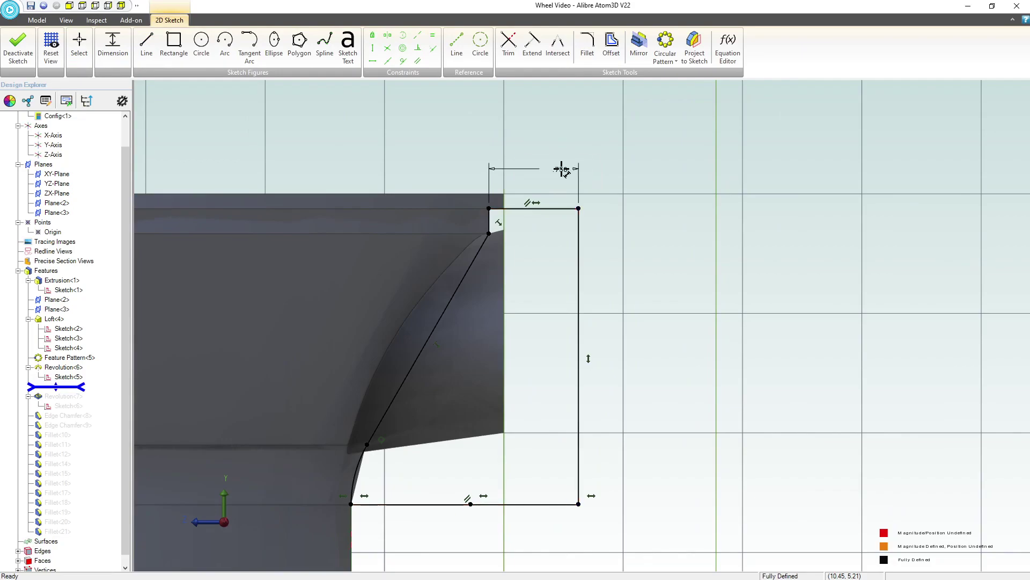
{"action": "left_click", "coordinate": [10, 48]}
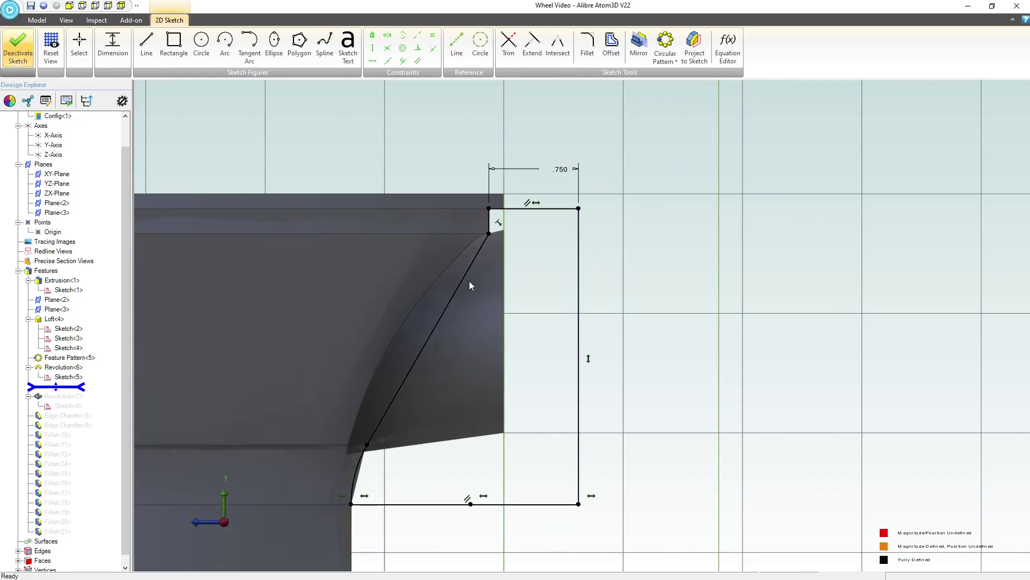
Step: Examine the regenerated wheel's spokes and hub, and the outside of the rim at its upper and lower bends and flanges
{"action": "mouse_move", "coordinate": [469, 281]}
{"action": "middle_mouse_down"}
{"action": "mouse_move", "coordinate": [475, 334]}
{"action": "mouse_move", "coordinate": [465, 339]}
{"action": "mouse_move", "coordinate": [481, 350]}
{"action": "middle_mouse_up"}
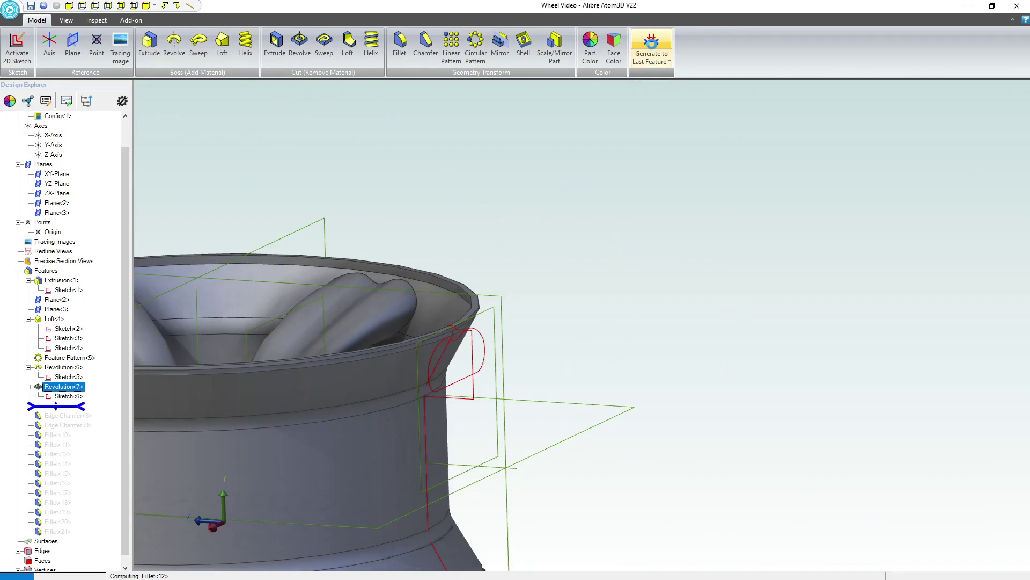
{"action": "scroll", "coordinate": [589, 54], "scroll_direction": "down", "scroll_amount": 3}
{"action": "scroll", "coordinate": [569, 268], "scroll_direction": "down", "scroll_amount": 3}
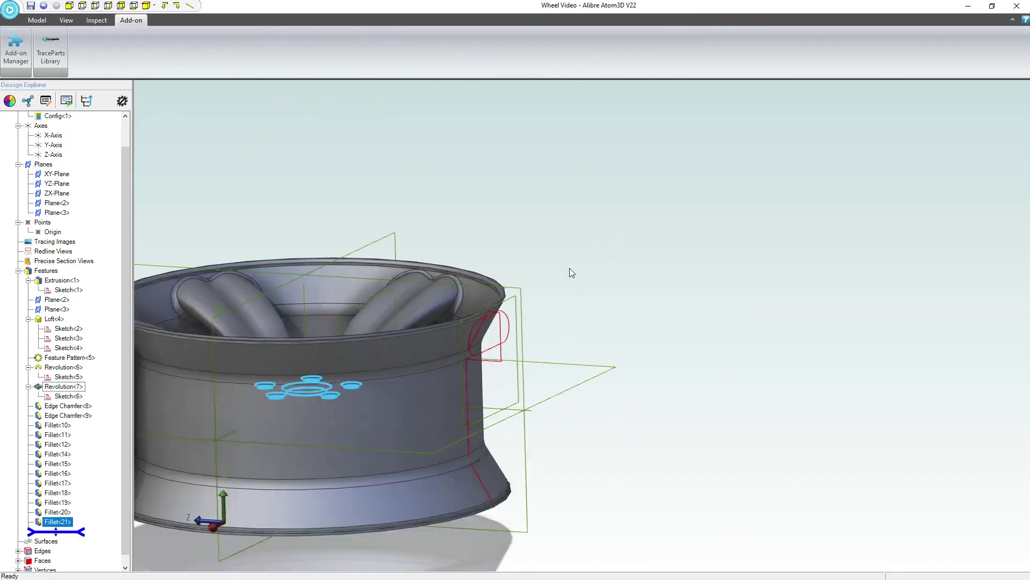
{"action": "middle_click_drag", "start_coordinate": [538, 282], "coordinate": [540, 317]}
{"action": "scroll", "coordinate": [350, 394], "scroll_direction": "up", "scroll_amount": 3}
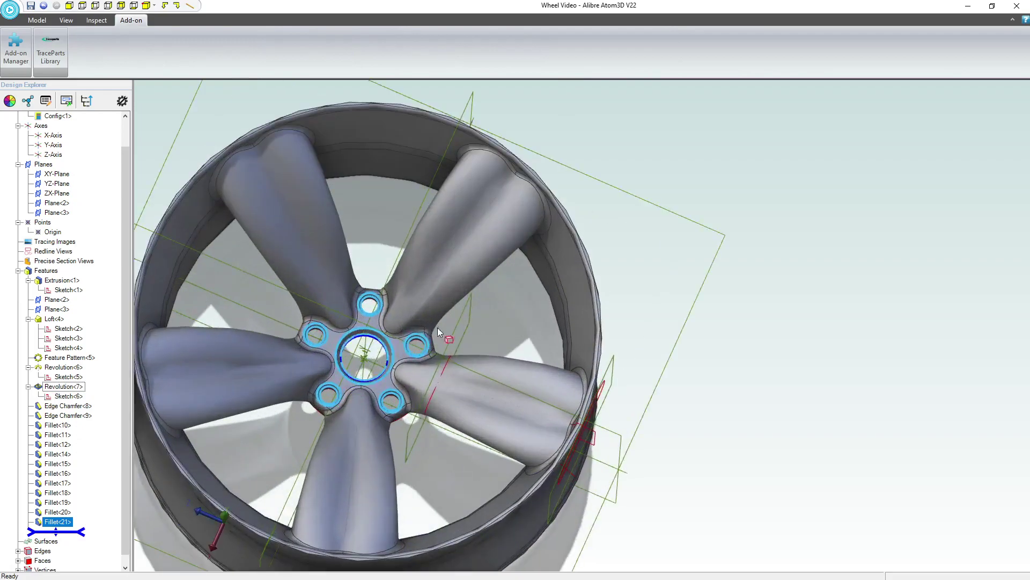
{"action": "left_click", "coordinate": [467, 326]}
{"action": "middle_click_drag", "start_coordinate": [500, 348], "coordinate": [507, 314]}
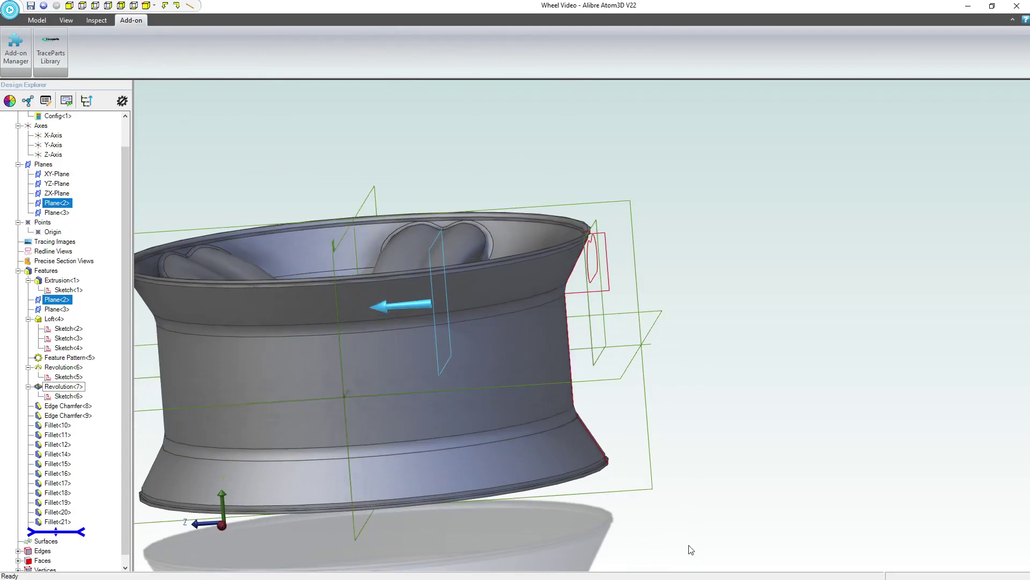
{"action": "scroll", "coordinate": [600, 455], "scroll_direction": "up", "scroll_amount": 2}
{"action": "scroll", "coordinate": [590, 440], "scroll_direction": "up", "scroll_amount": 3}
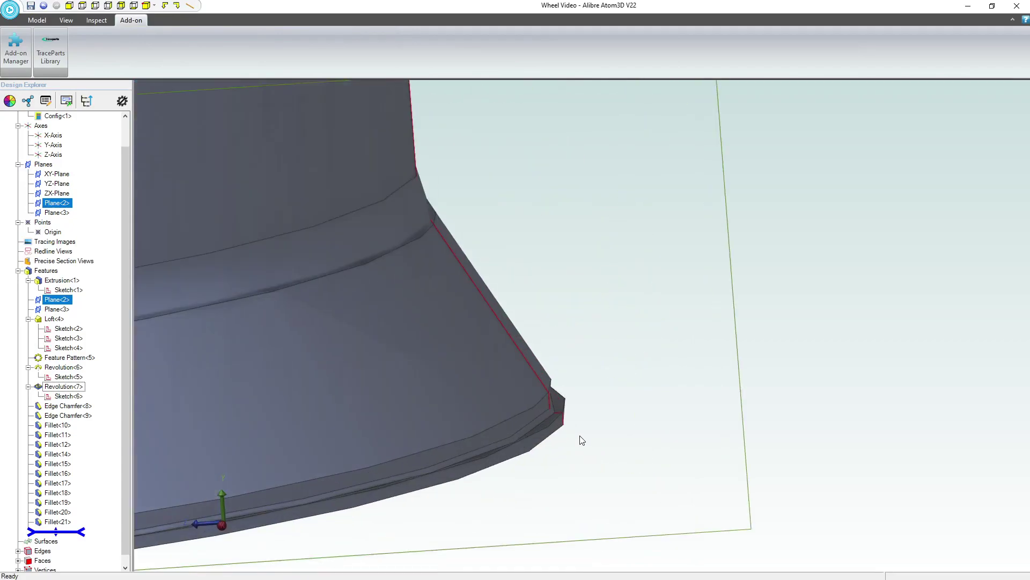
{"action": "scroll", "coordinate": [583, 440], "scroll_direction": "down", "scroll_amount": 2}
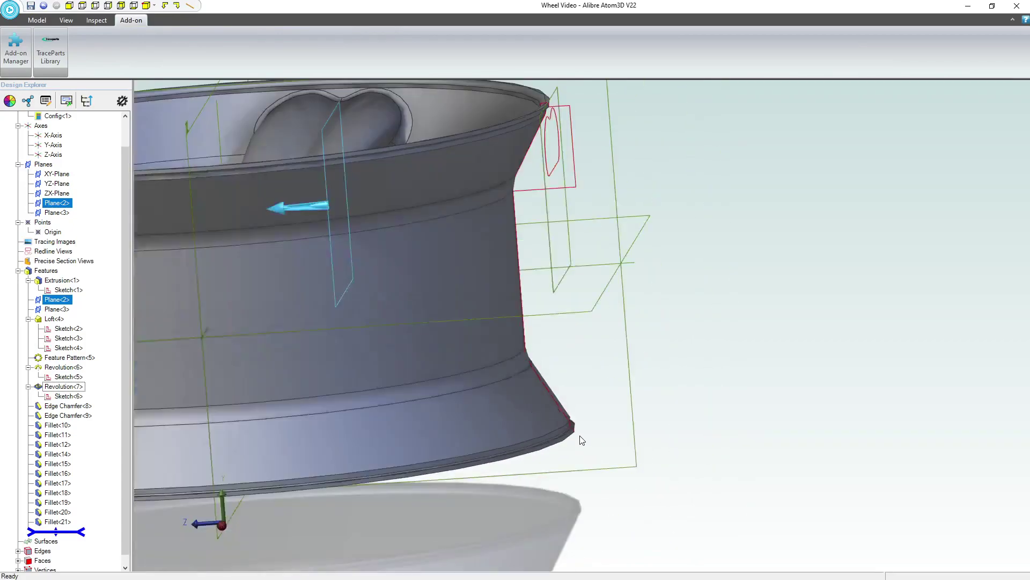
{"action": "scroll", "coordinate": [485, 114], "scroll_direction": "up", "scroll_amount": 3}
{"action": "middle_click_drag", "start_coordinate": [519, 150], "coordinate": [519, 142]}
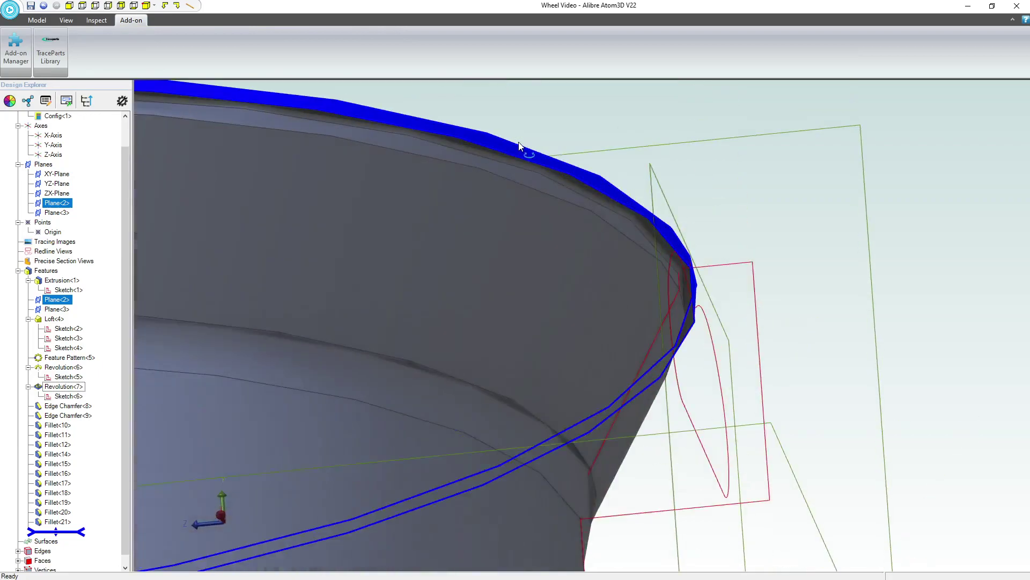
Step: Fillet the two outer edges where the rim's sloped outside faces meet the upper and lower flanges with a 0.1" radius
{"action": "scroll", "coordinate": [644, 249], "scroll_direction": "up", "scroll_amount": 1}
{"action": "left_click", "coordinate": [640, 249]}
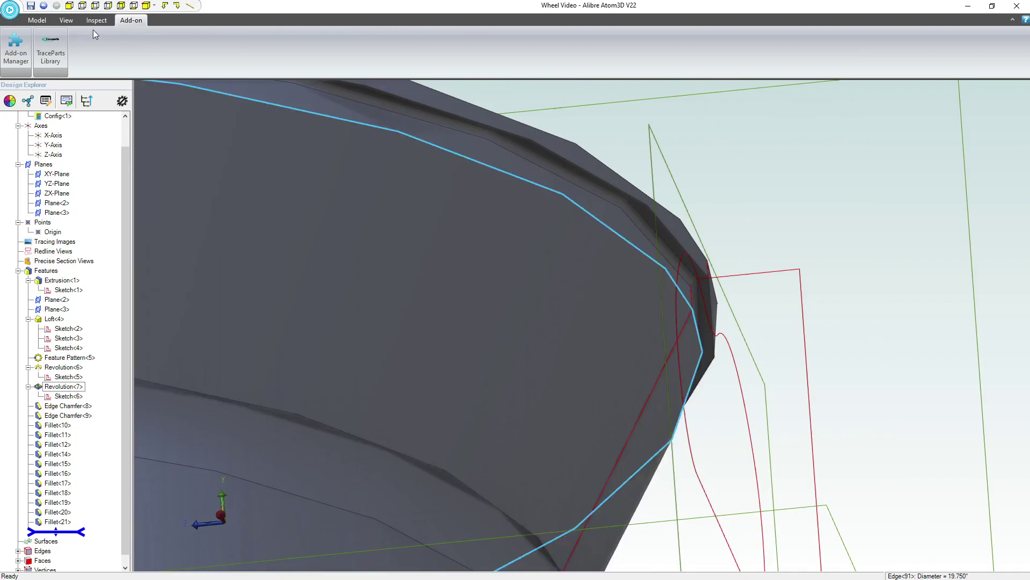
{"action": "left_click", "coordinate": [37, 20]}
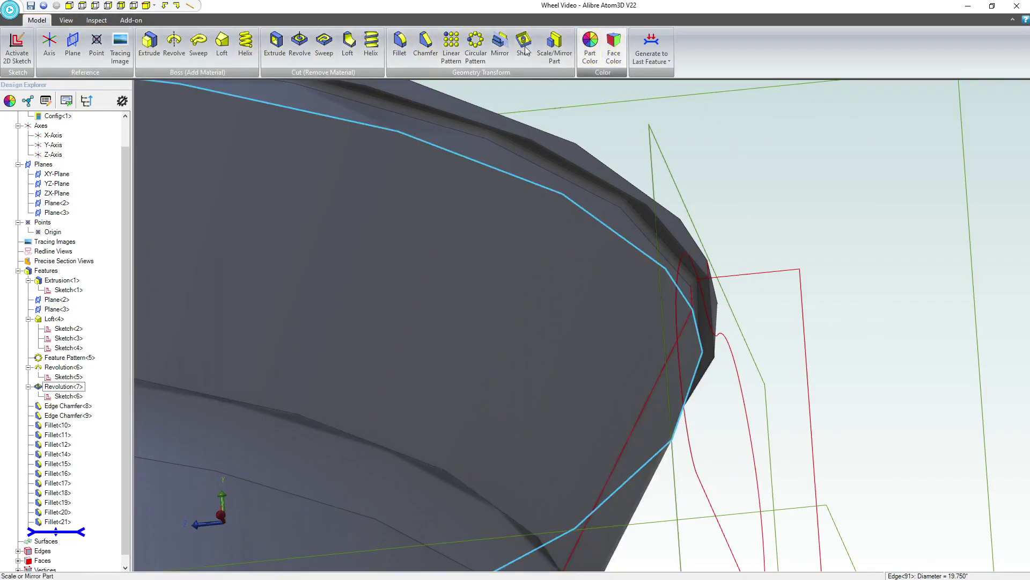
{"action": "left_click", "coordinate": [400, 46]}
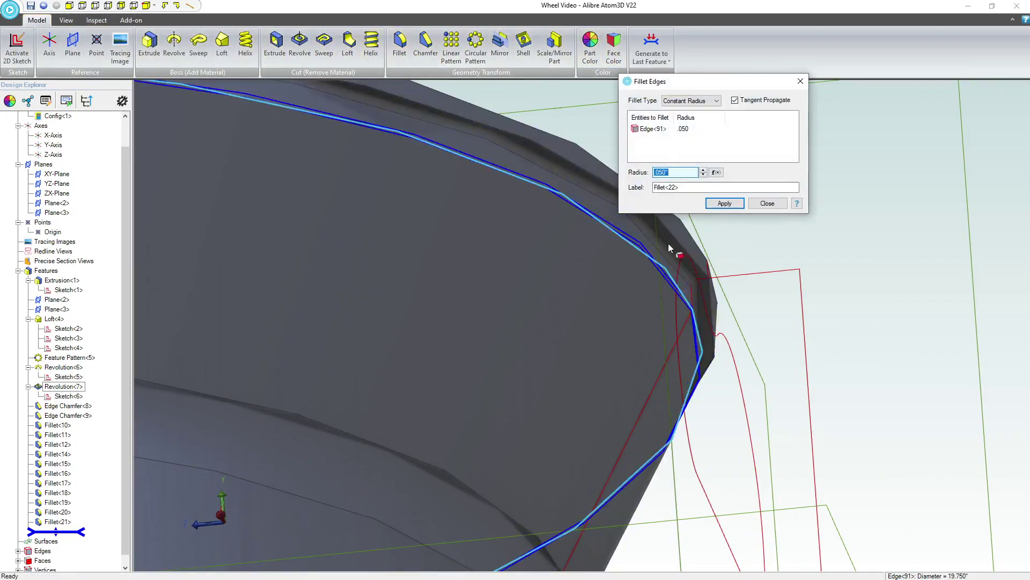
{"action": "scroll", "coordinate": [665, 264], "scroll_direction": "down", "scroll_amount": 5}
{"action": "middle_click_drag", "start_coordinate": [670, 267], "coordinate": [675, 322]}
{"action": "scroll", "coordinate": [676, 343], "scroll_direction": "down", "scroll_amount": 5}
{"action": "scroll", "coordinate": [681, 364], "scroll_direction": "up", "scroll_amount": 10}
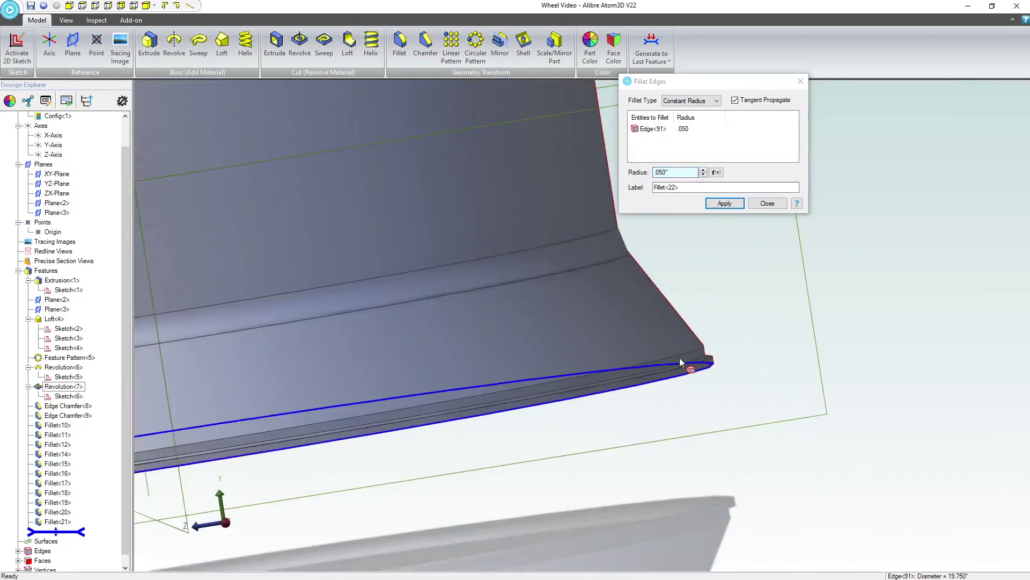
{"action": "left_click", "coordinate": [699, 347]}
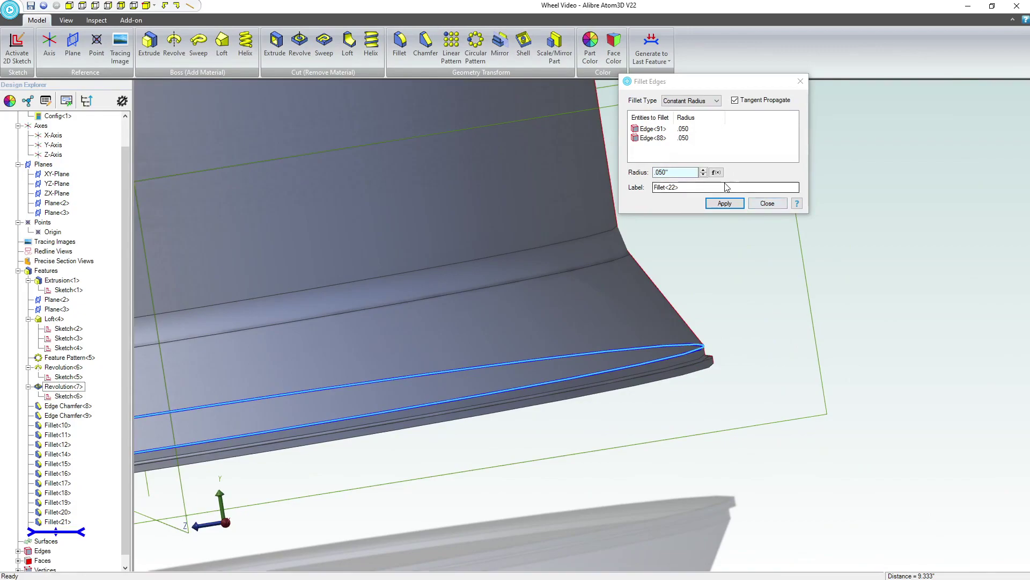
{"action": "left_click", "coordinate": [697, 172]}
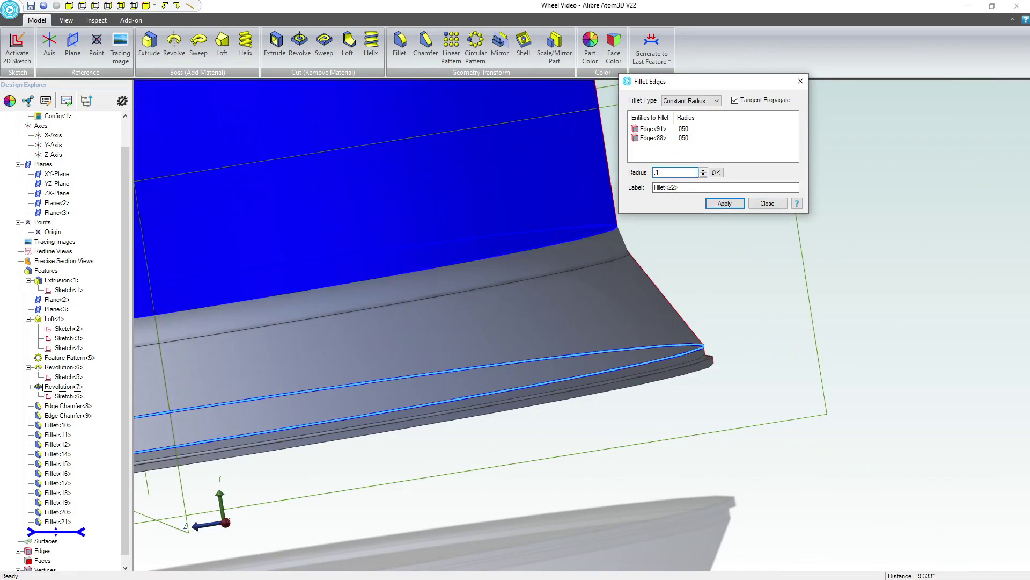
{"action": "key", "text": "Return"}
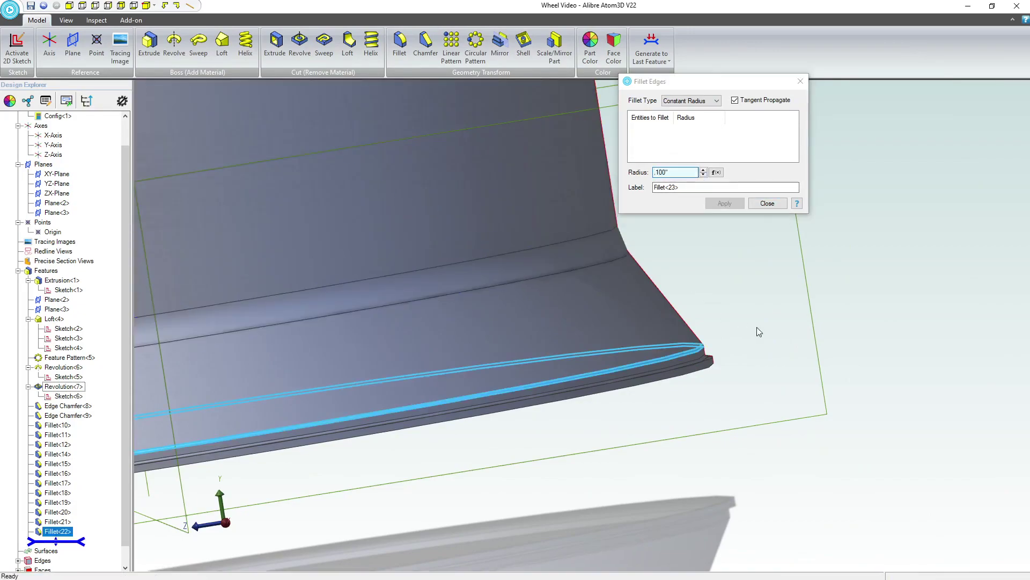
{"action": "left_click", "coordinate": [768, 204]}
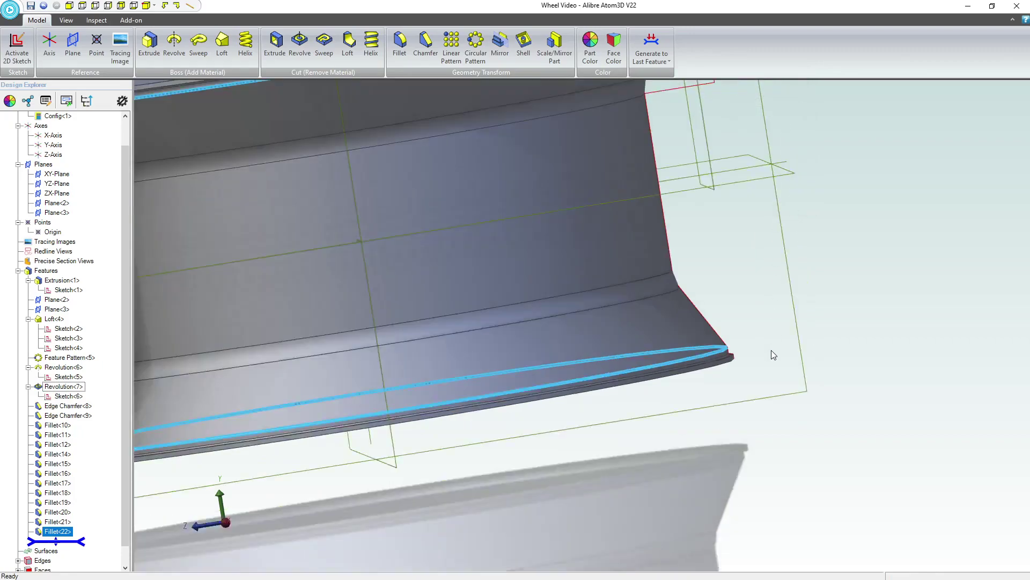
Step: Examine the wheel's hub and spokes from the front and the outer surface of the rim
{"action": "scroll", "coordinate": [771, 349], "scroll_direction": "down", "scroll_amount": 3}
{"action": "left_click", "coordinate": [775, 307]}
{"action": "middle_click_drag", "start_coordinate": [742, 155], "coordinate": [736, 165]}
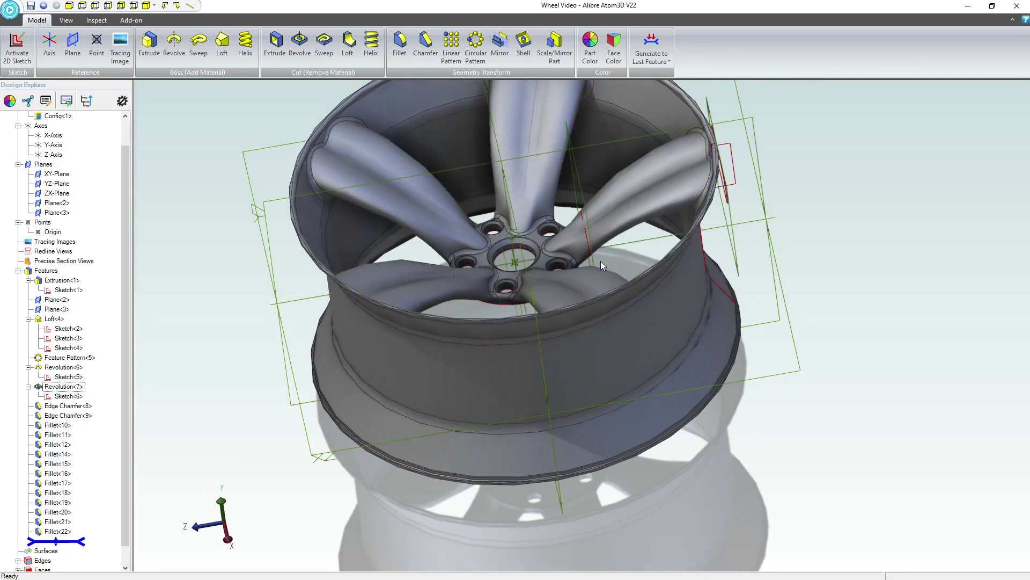
{"action": "scroll", "coordinate": [562, 243], "scroll_direction": "up", "scroll_amount": 6}
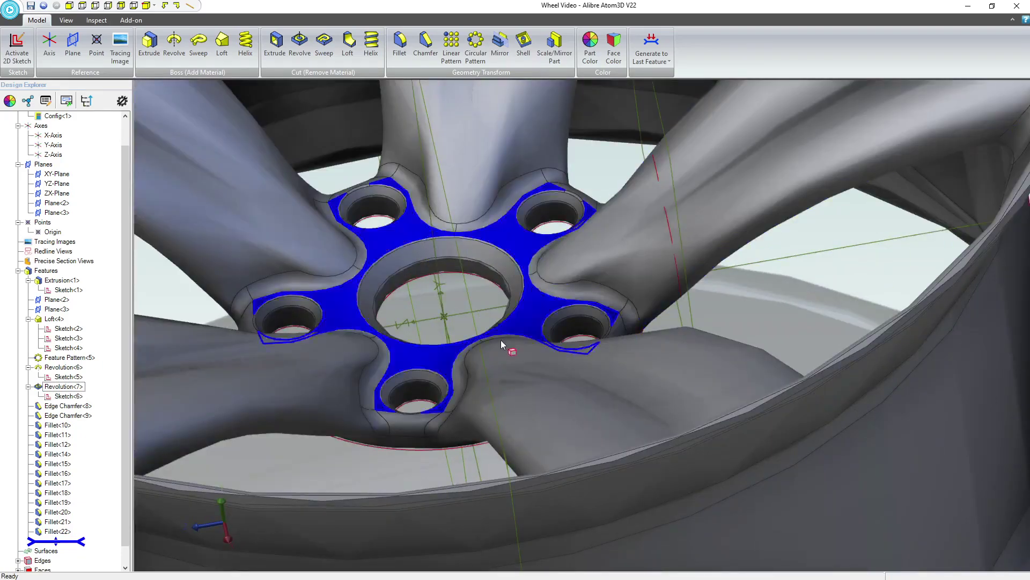
{"action": "scroll", "coordinate": [501, 339], "scroll_direction": "down", "scroll_amount": 5}
{"action": "middle_click_drag", "start_coordinate": [501, 343], "coordinate": [558, 256]}
{"action": "scroll", "coordinate": [588, 99], "scroll_direction": "up", "scroll_amount": 3}
{"action": "left_click", "coordinate": [586, 128]}
{"action": "middle_click_drag", "start_coordinate": [586, 128], "coordinate": [558, 162]}
{"action": "scroll", "coordinate": [552, 161], "scroll_direction": "up", "scroll_amount": 3}
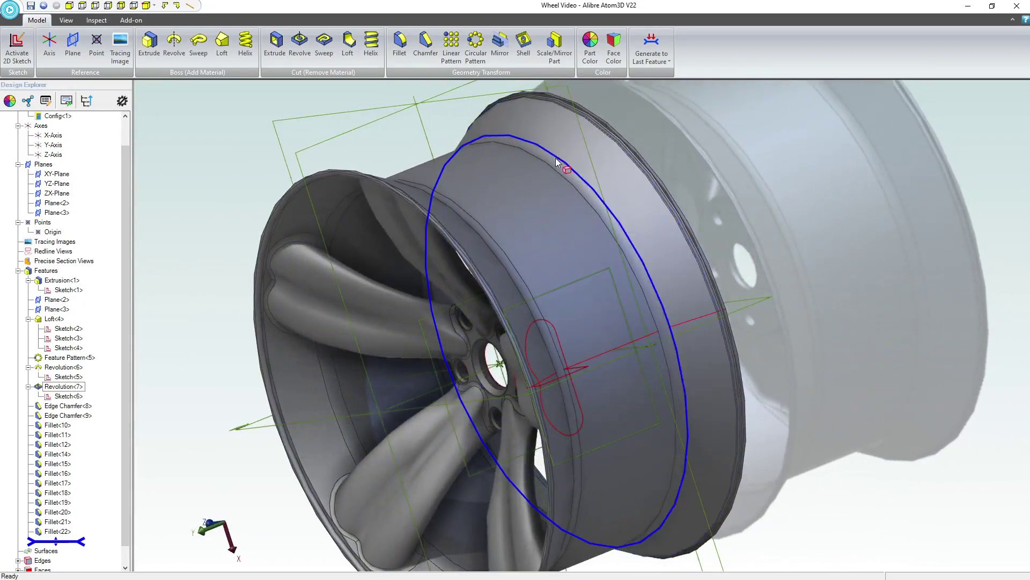
{"action": "left_click", "coordinate": [555, 162]}
{"action": "left_click", "coordinate": [547, 177]}
{"action": "middle_click_drag", "start_coordinate": [524, 204], "coordinate": [525, 155]}
{"action": "left_click", "coordinate": [680, 111]}
Step: Insert a reference plane through the X-Axis at 30° to the XY-Plane, with the angle direction reversed
{"action": "scroll", "coordinate": [681, 112], "scroll_direction": "up", "scroll_amount": 3}
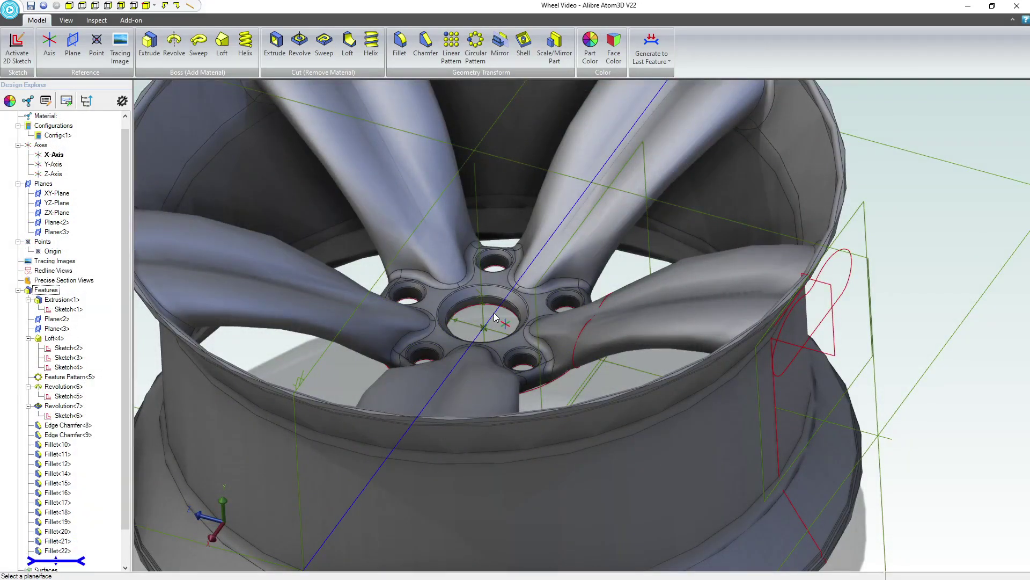
{"action": "left_click", "coordinate": [494, 313]}
{"action": "scroll", "coordinate": [494, 312], "scroll_direction": "down", "scroll_amount": 3}
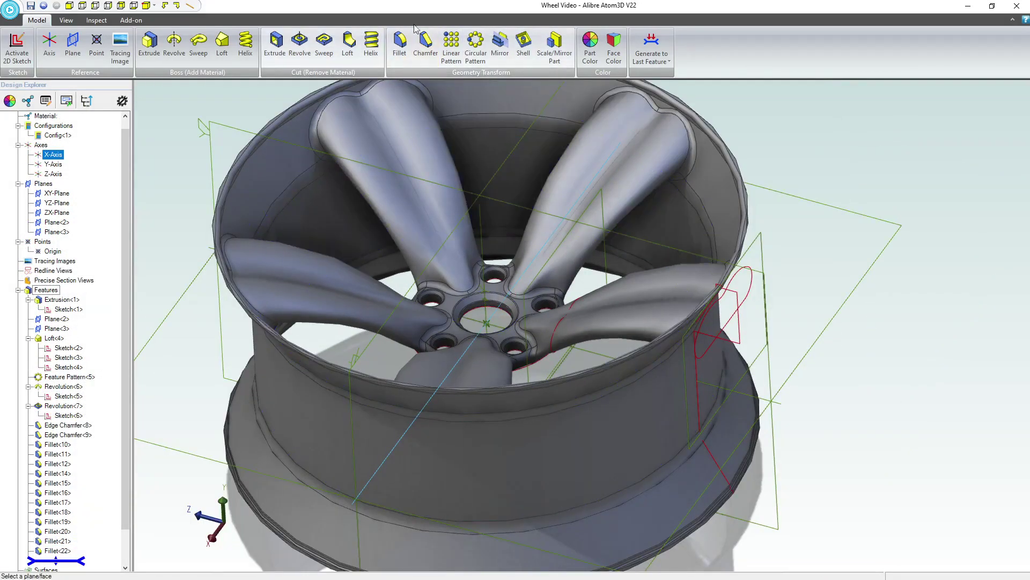
{"action": "left_click", "coordinate": [72, 43]}
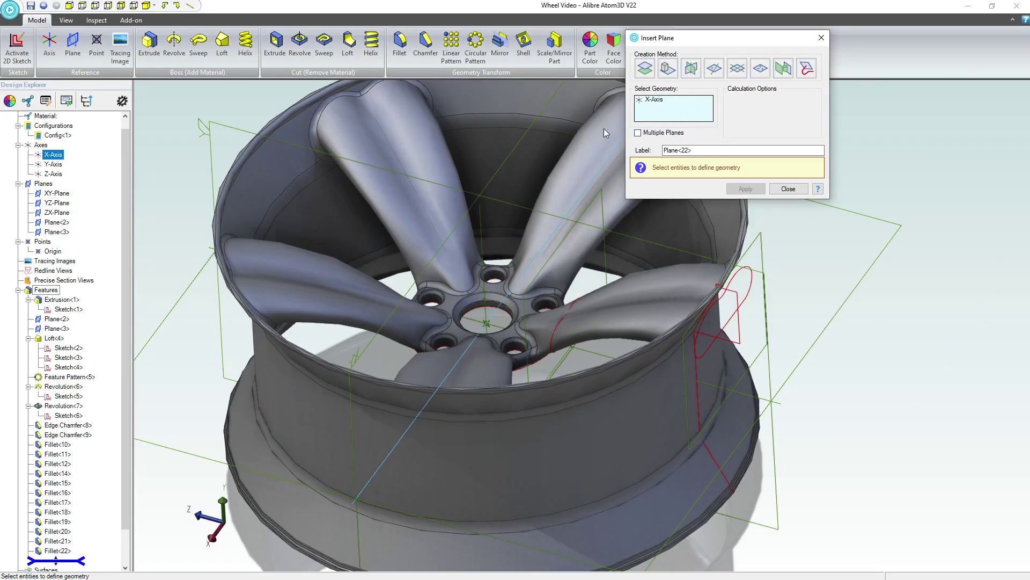
{"action": "left_click", "coordinate": [519, 141]}
{"action": "left_click", "coordinate": [759, 112]}
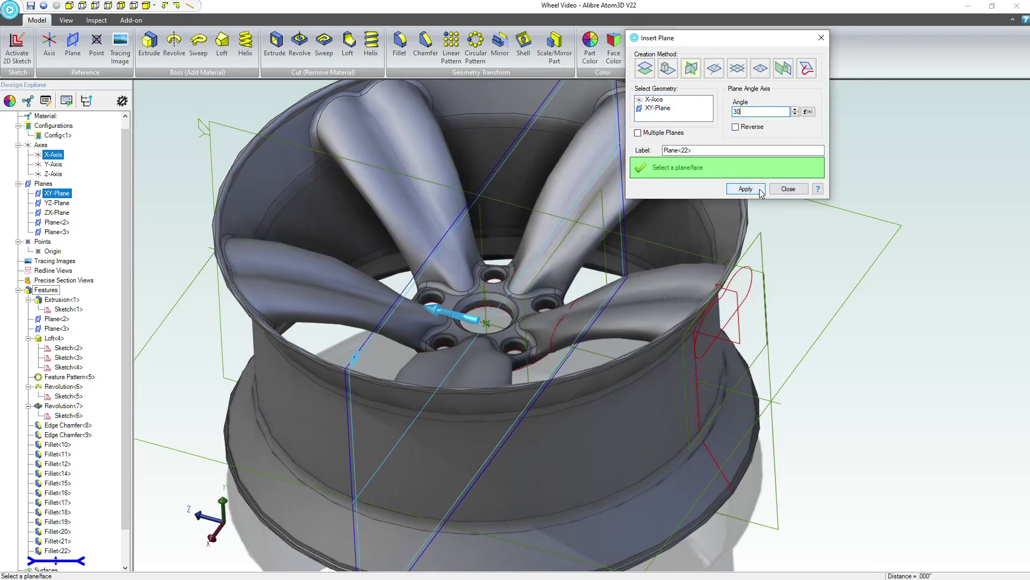
{"action": "left_click", "coordinate": [780, 128]}
{"action": "middle_click_drag", "start_coordinate": [541, 350], "coordinate": [549, 334]}
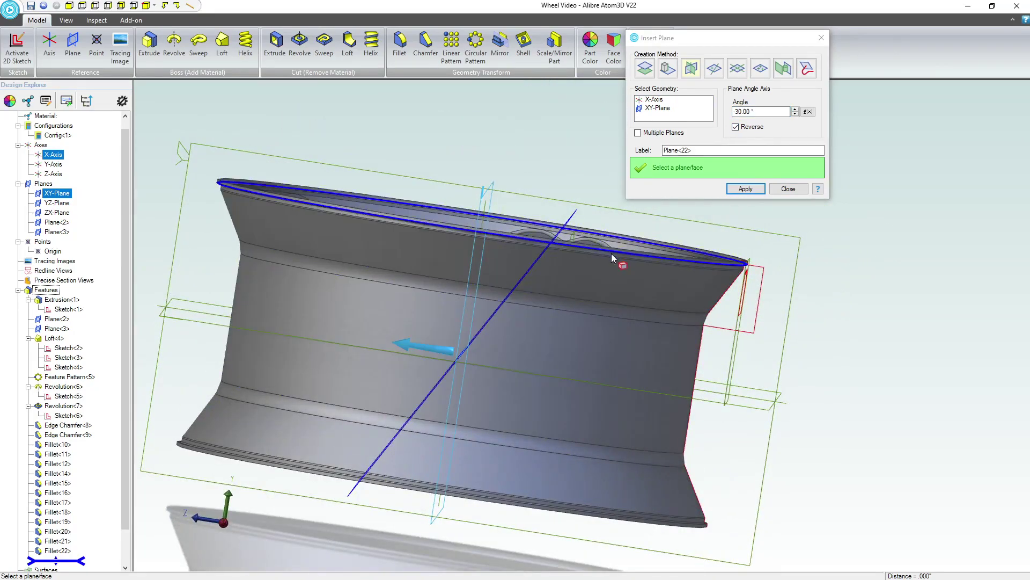
{"action": "middle_click_drag", "start_coordinate": [611, 252], "coordinate": [608, 265]}
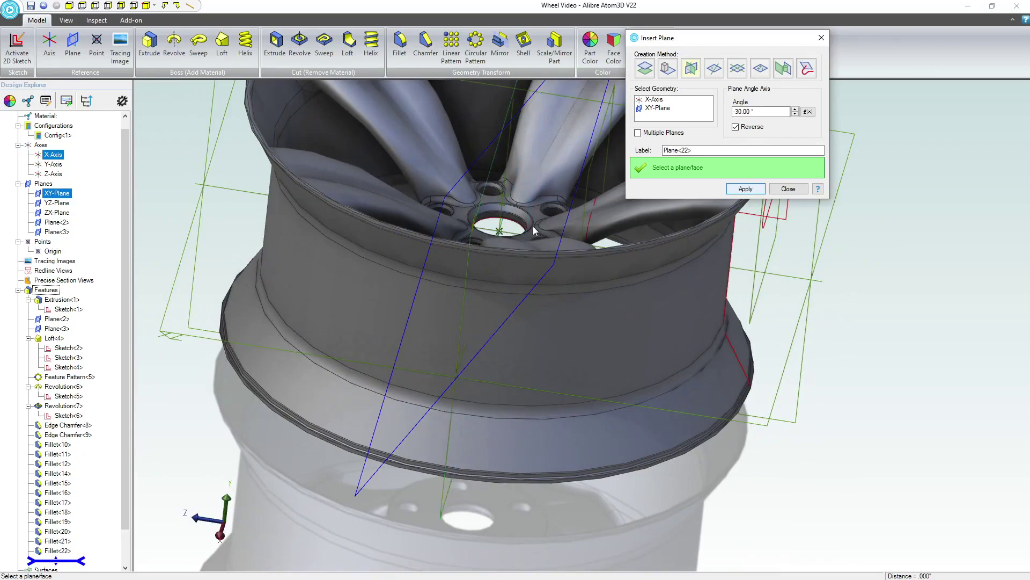
{"action": "key", "text": "Return"}
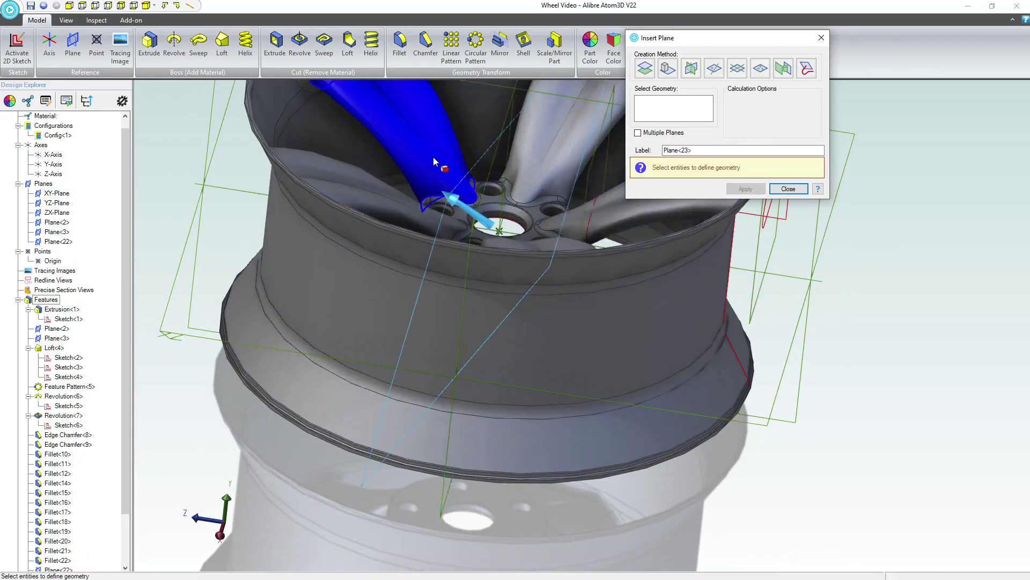
{"action": "left_click", "coordinate": [18, 43]}
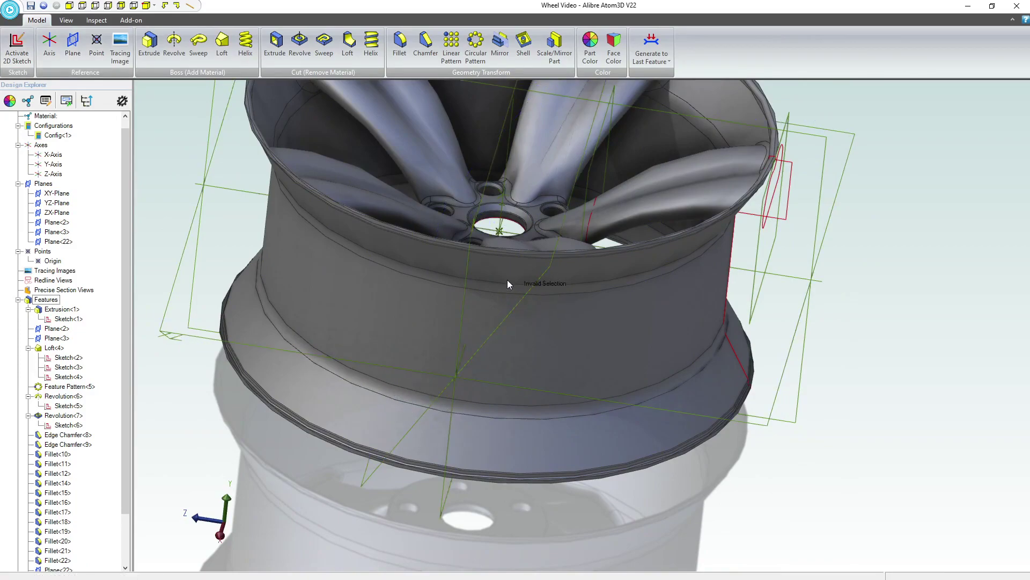
{"action": "left_click", "coordinate": [528, 299]}
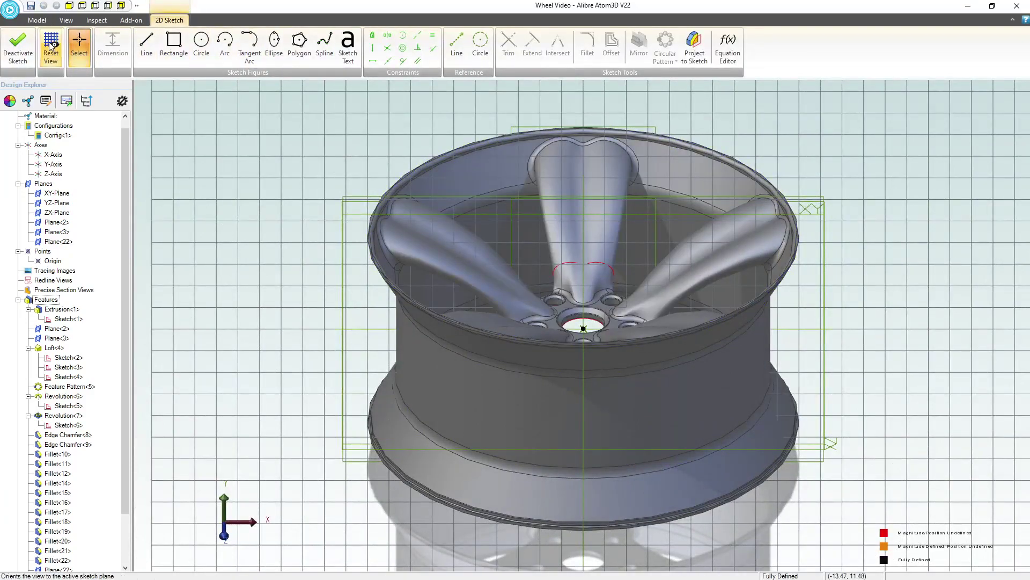
{"action": "left_click", "coordinate": [49, 46]}
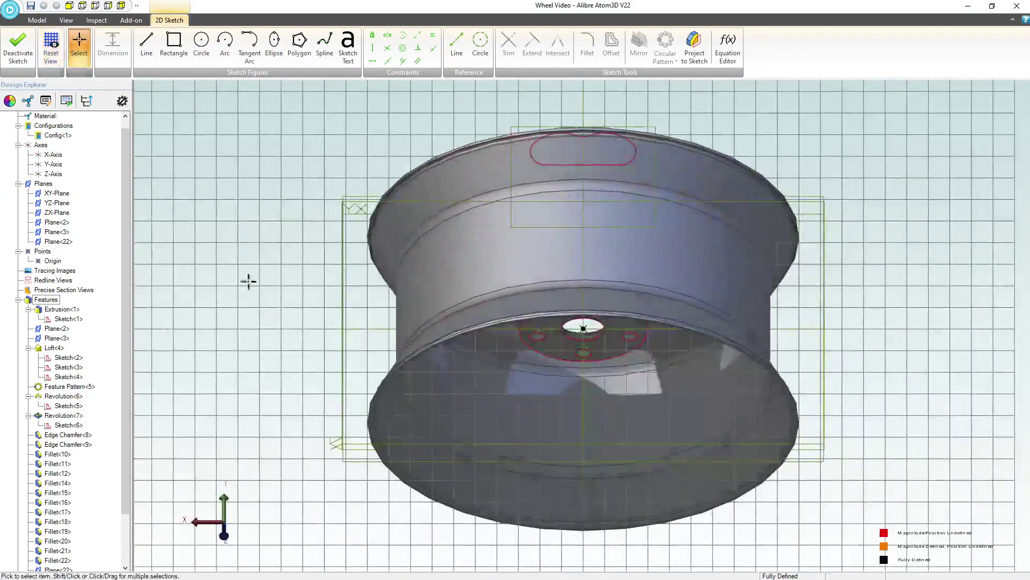
{"action": "scroll", "coordinate": [638, 389], "scroll_direction": "up", "scroll_amount": 5}
{"action": "scroll", "coordinate": [630, 368], "scroll_direction": "down", "scroll_amount": 6}
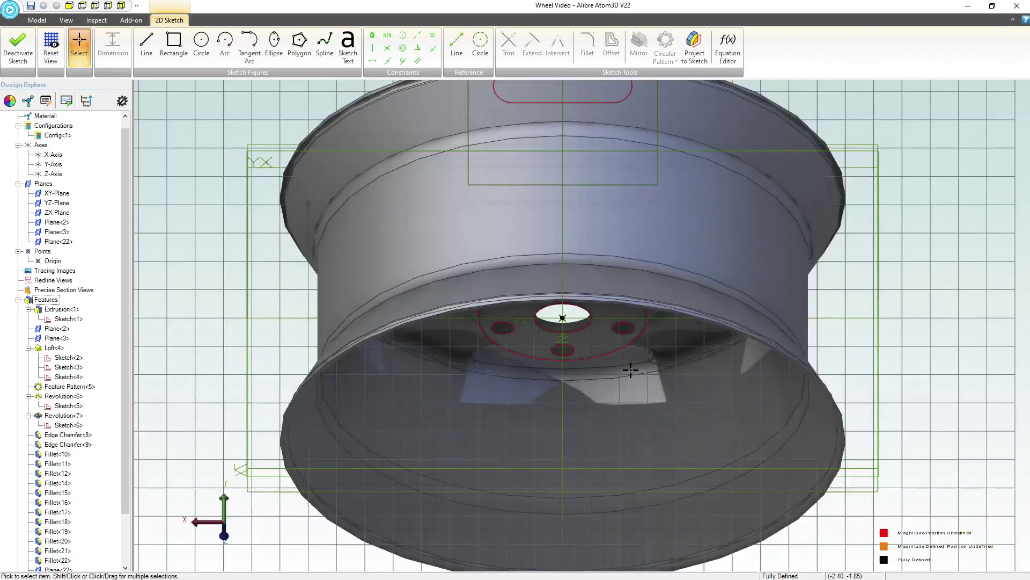
{"action": "scroll", "coordinate": [566, 223], "scroll_direction": "up", "scroll_amount": 5}
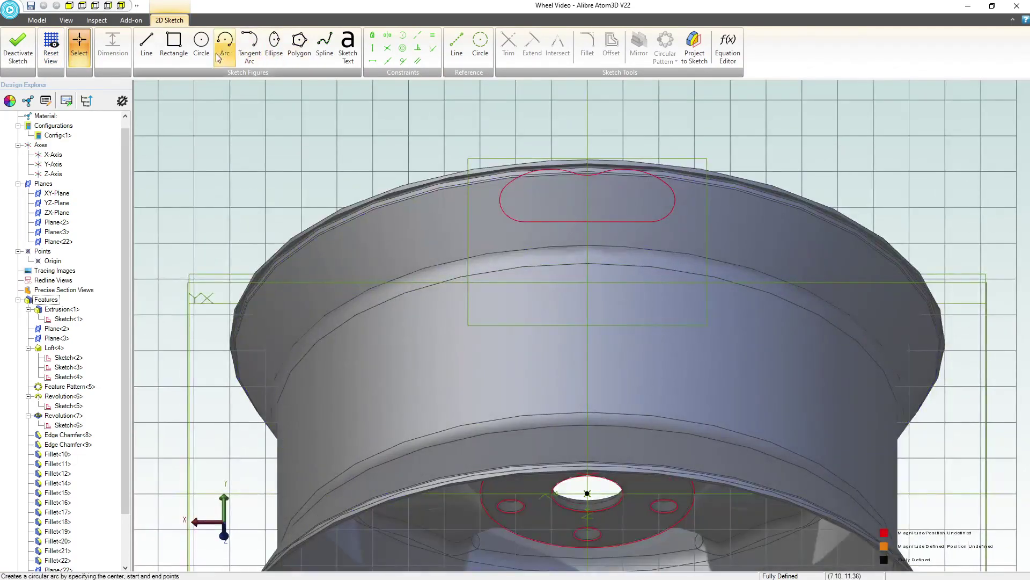
{"action": "left_click", "coordinate": [201, 44]}
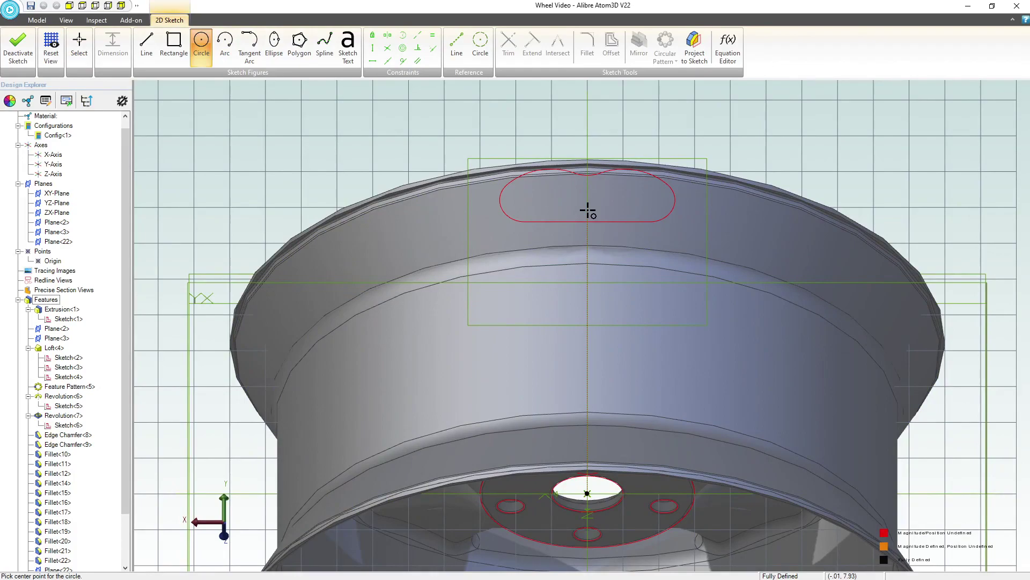
{"action": "middle_click_drag", "start_coordinate": [603, 266], "coordinate": [558, 307]}
{"action": "scroll", "coordinate": [594, 298], "scroll_direction": "down", "scroll_amount": 5}
{"action": "left_click", "coordinate": [51, 48]}
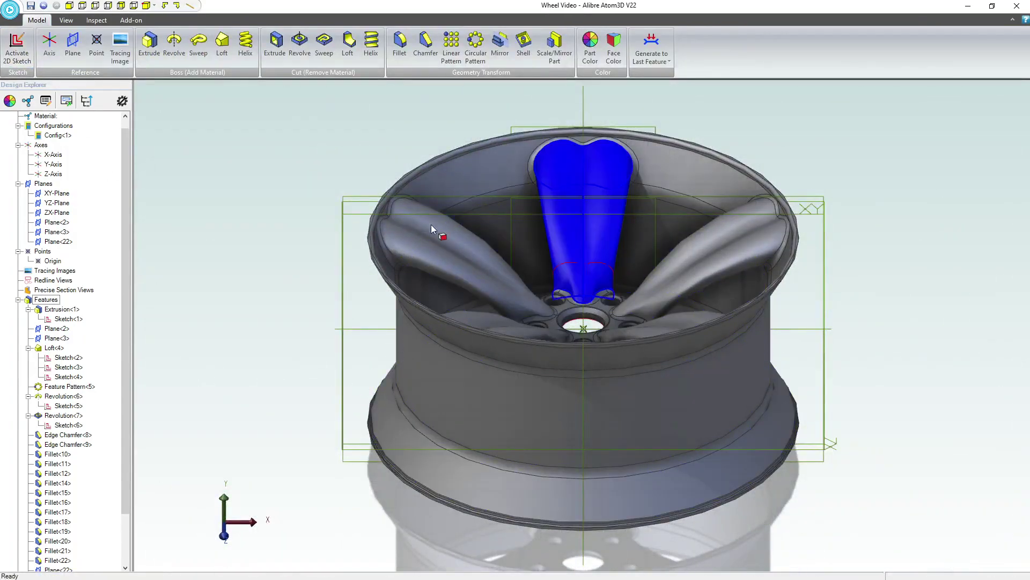
Step: Edit the new angled reference plane to 30° with the reversed direction turned off
{"action": "scroll", "coordinate": [39, 418], "scroll_direction": "down", "scroll_amount": 2}
{"action": "right_click", "coordinate": [51, 514]}
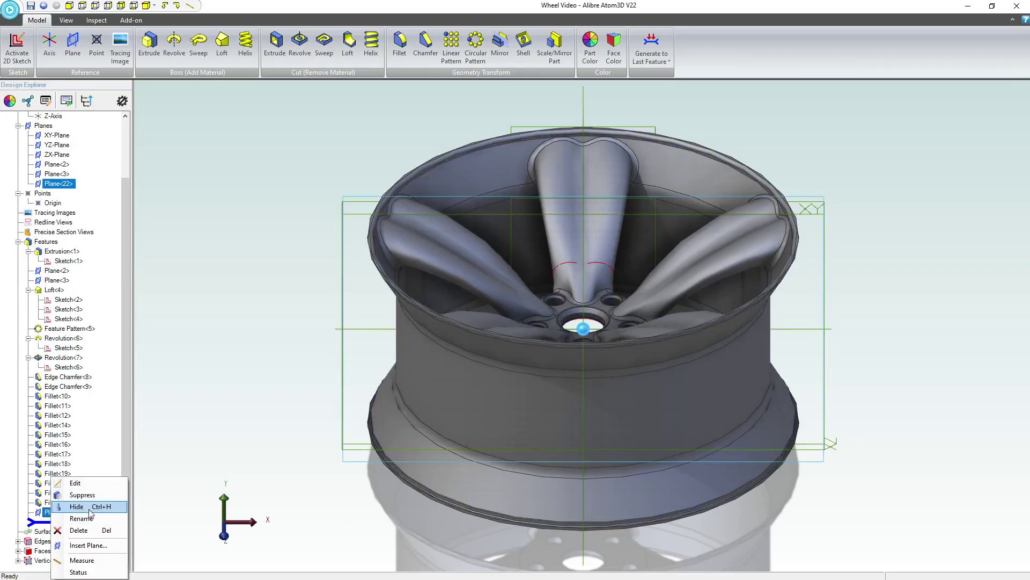
{"action": "left_click", "coordinate": [81, 484]}
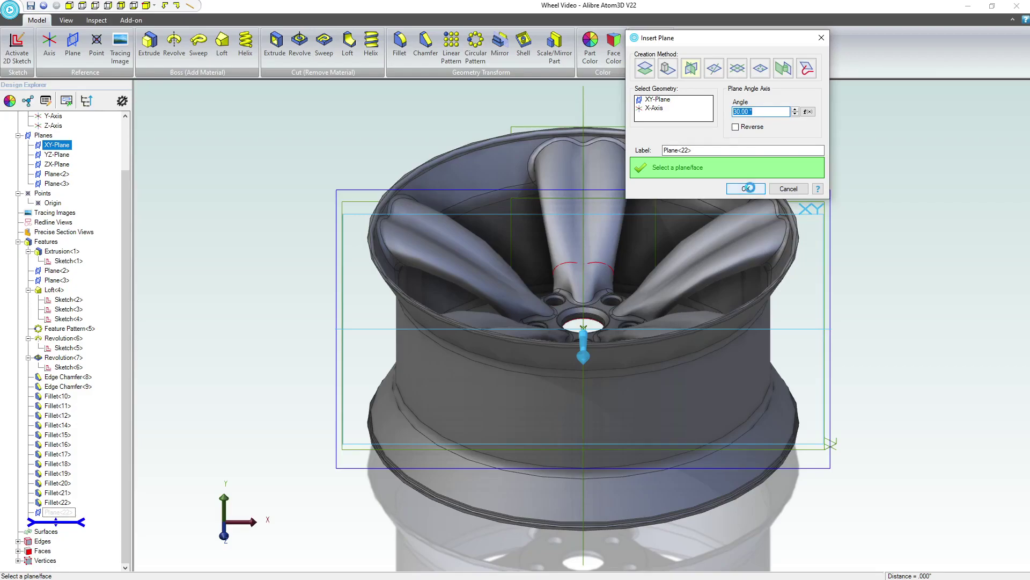
{"action": "left_click", "coordinate": [749, 188]}
{"action": "middle_click_drag", "start_coordinate": [719, 262], "coordinate": [683, 272]}
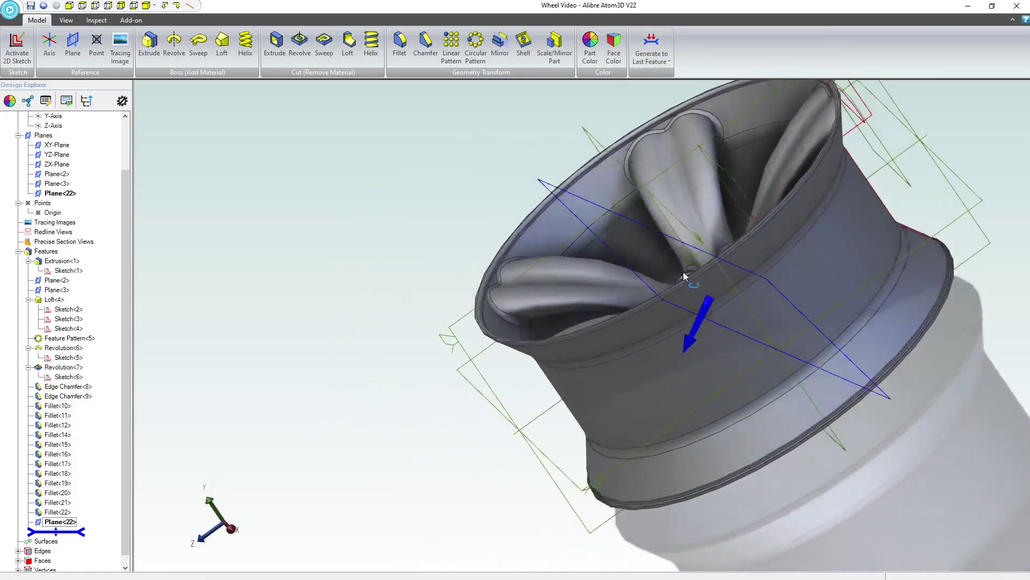
Step: On the angled plane, sketch a small circle near the rim between two spokes and align its centre vertically with the origin
{"action": "double_click", "coordinate": [56, 524]}
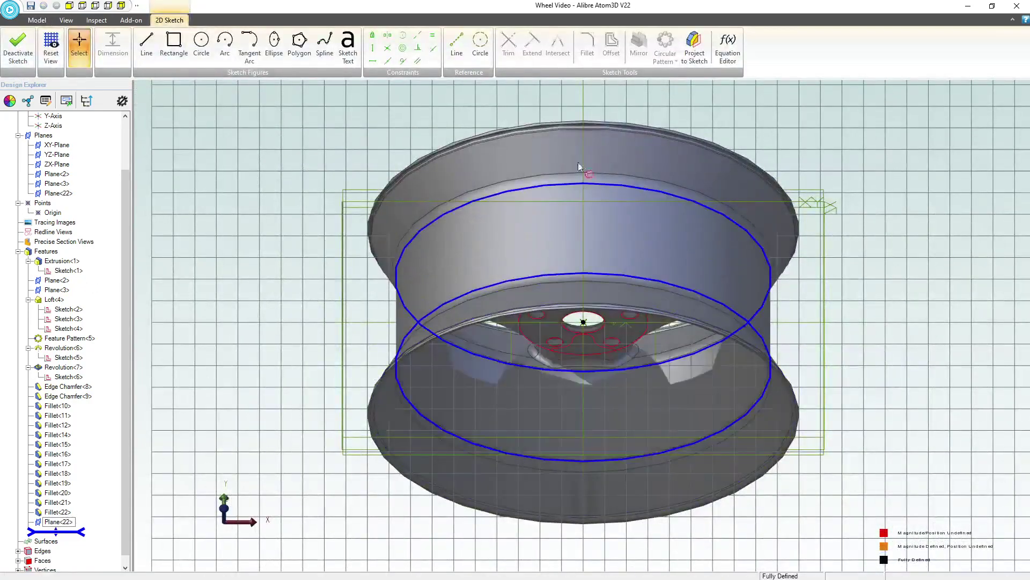
{"action": "left_click", "coordinate": [51, 44]}
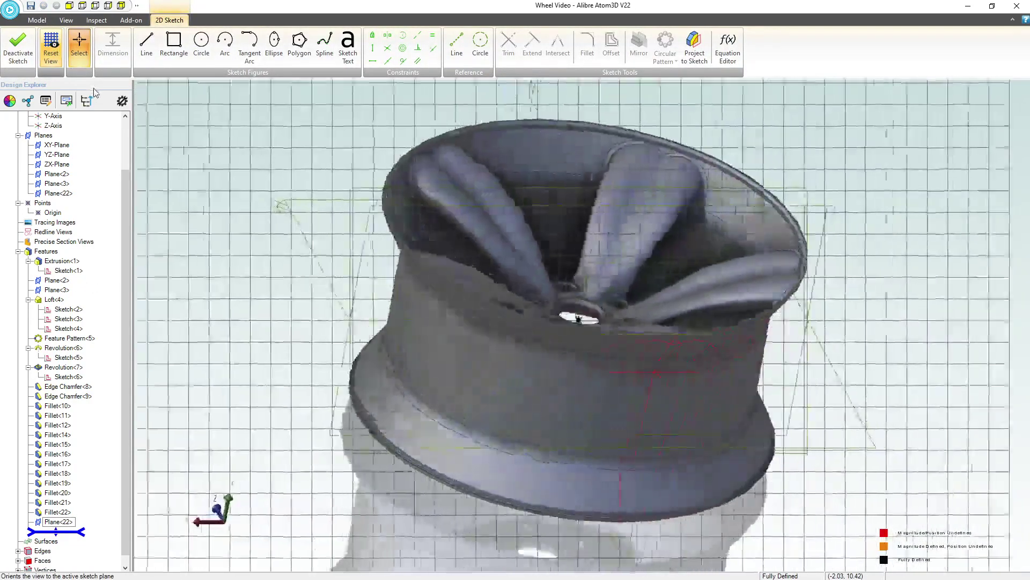
{"action": "scroll", "coordinate": [471, 142], "scroll_direction": "up", "scroll_amount": 3}
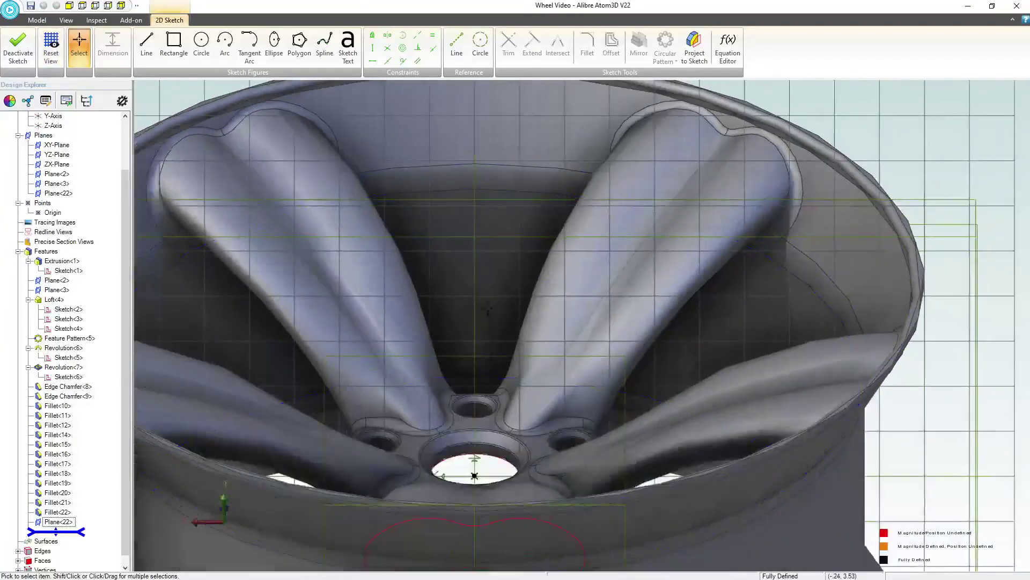
{"action": "scroll", "coordinate": [478, 161], "scroll_direction": "down", "scroll_amount": 1}
{"action": "left_click", "coordinate": [201, 43]}
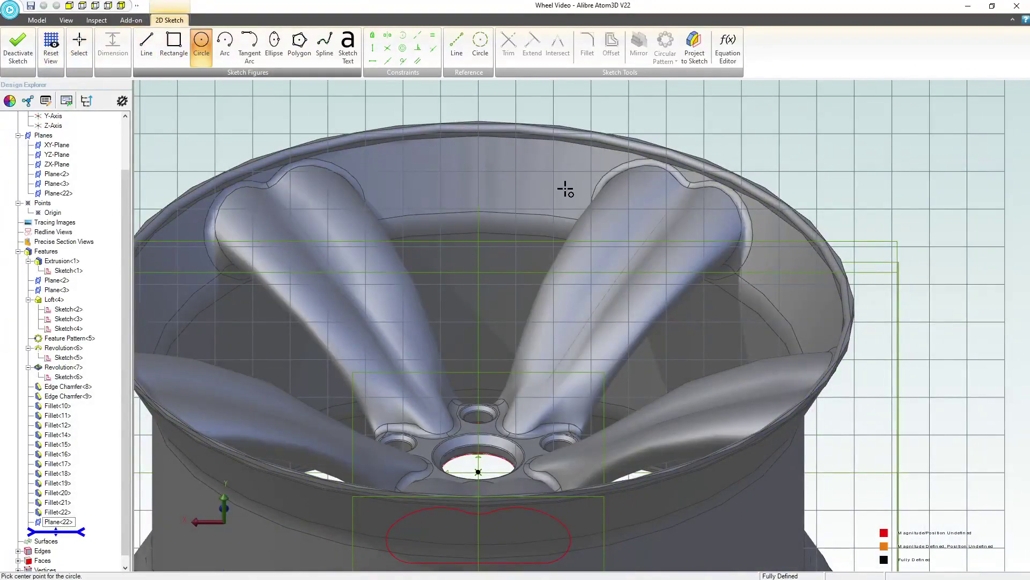
{"action": "left_click", "coordinate": [478, 175]}
{"action": "left_click", "coordinate": [491, 185]}
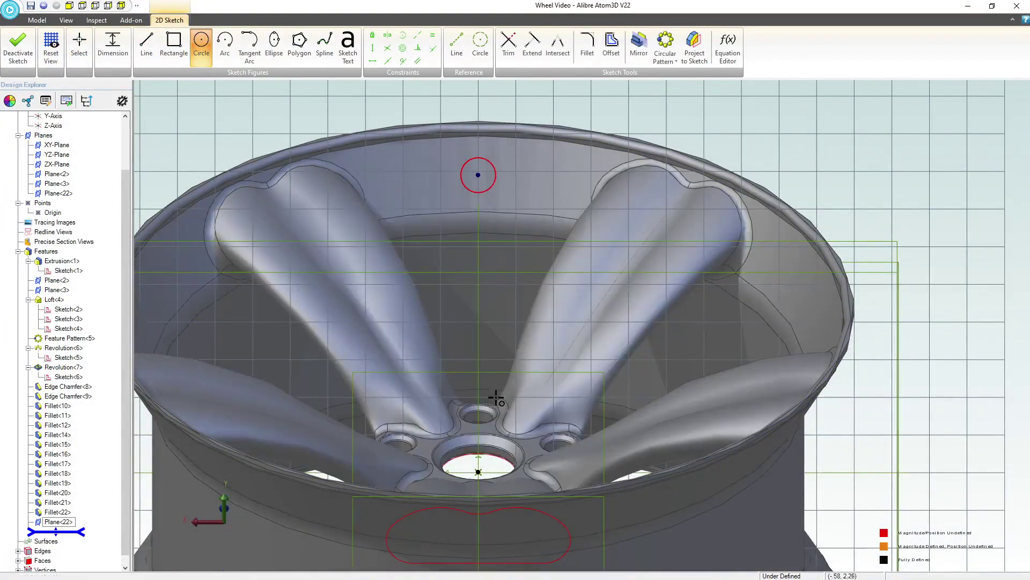
{"action": "key", "text": "Escape"}
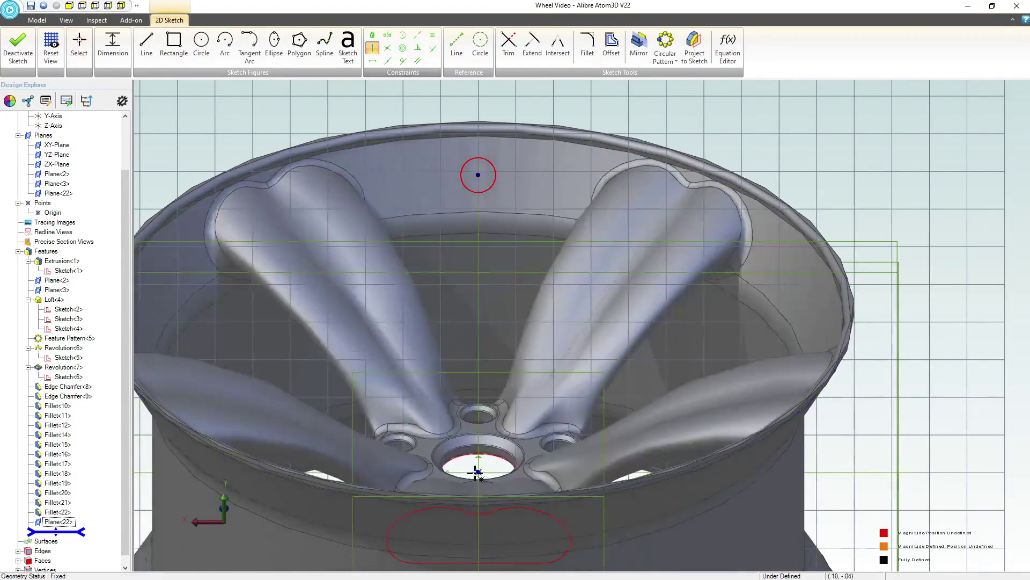
{"action": "left_click", "coordinate": [478, 472]}
{"action": "left_click", "coordinate": [479, 175]}
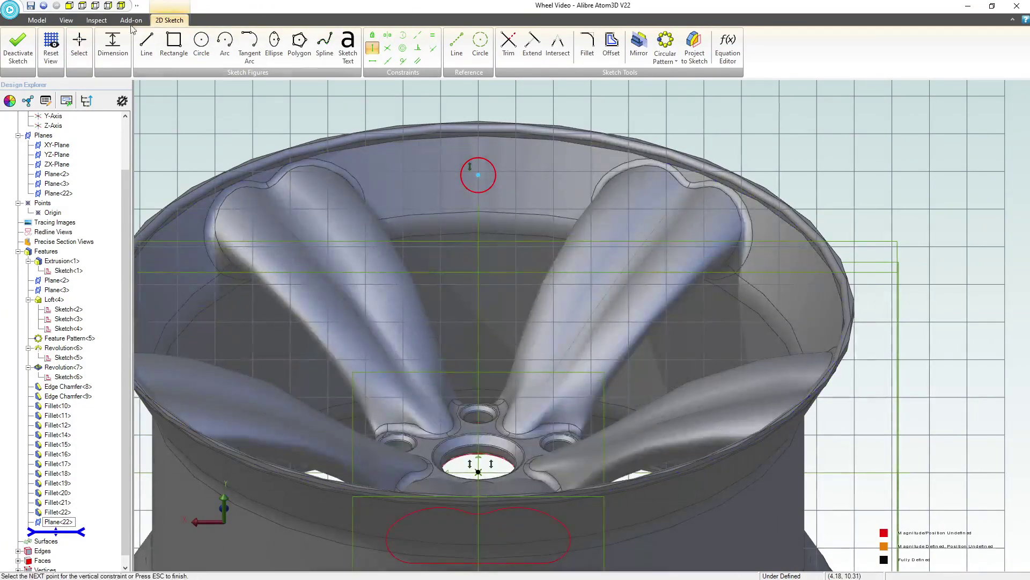
Step: Dimension the circle's centre 8 in from the origin and dimension the circle's diameter
{"action": "left_click", "coordinate": [113, 45]}
{"action": "left_click", "coordinate": [487, 175]}
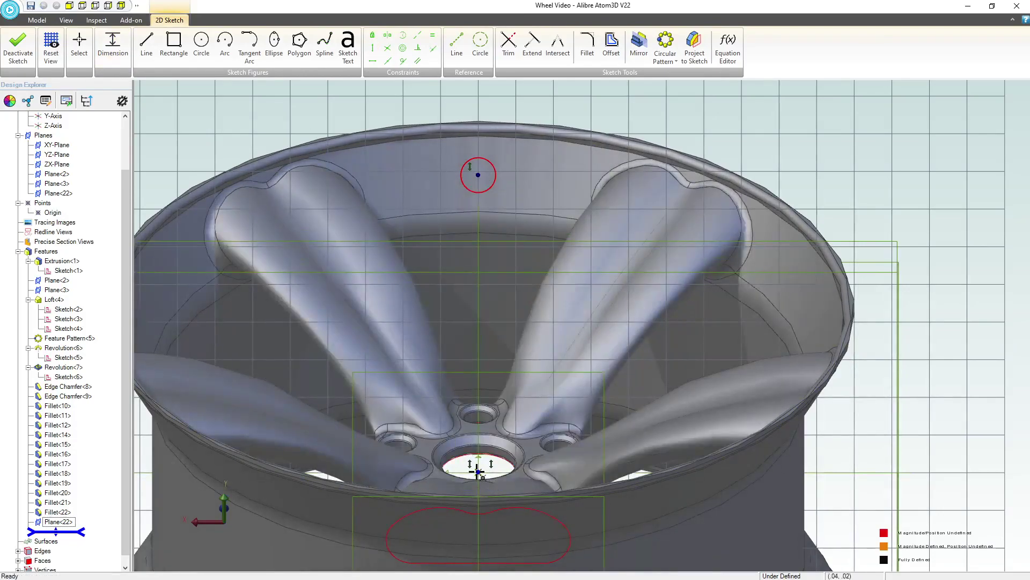
{"action": "left_click", "coordinate": [478, 472]}
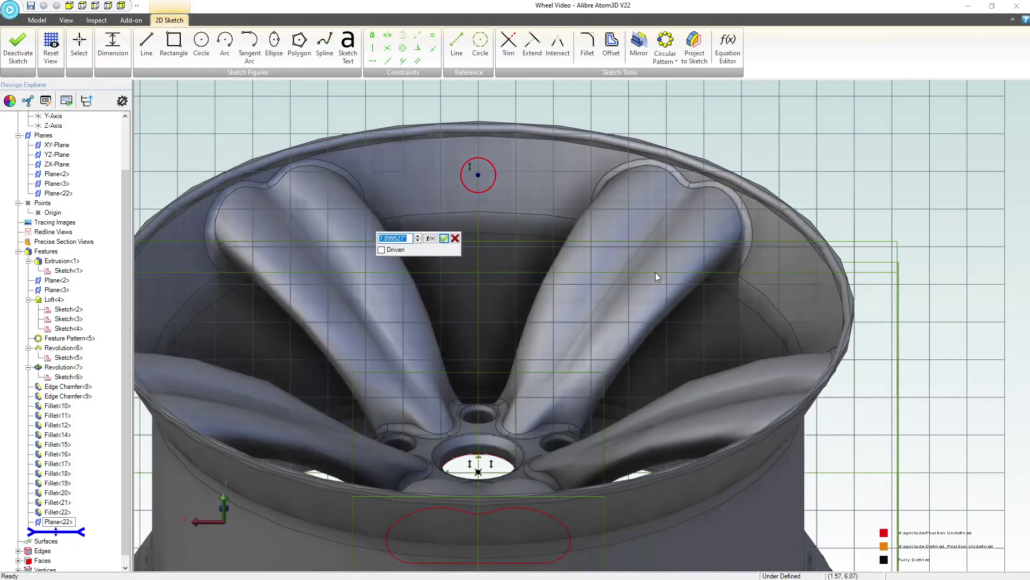
{"action": "key", "text": "Return"}
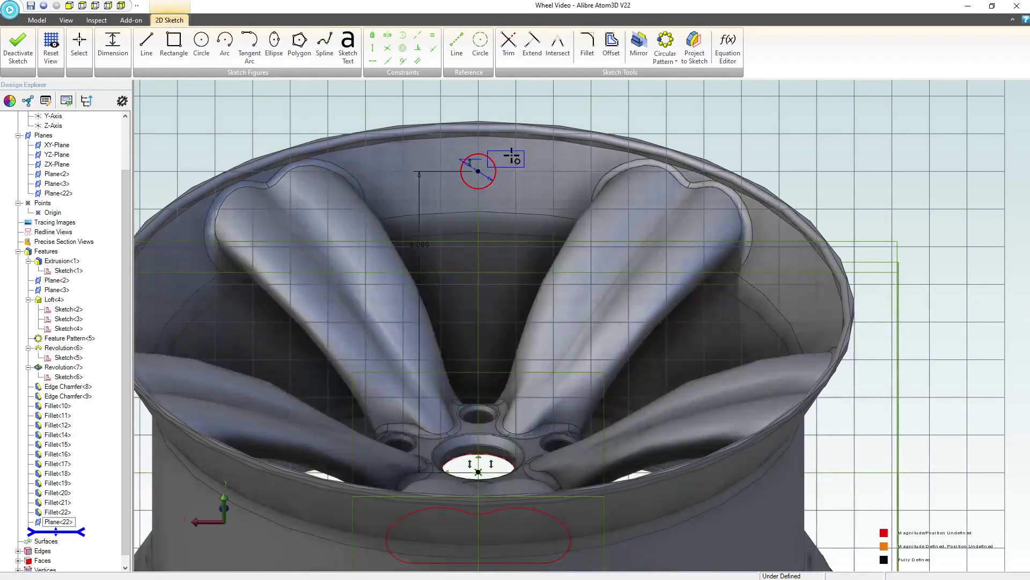
{"action": "left_click", "coordinate": [488, 159]}
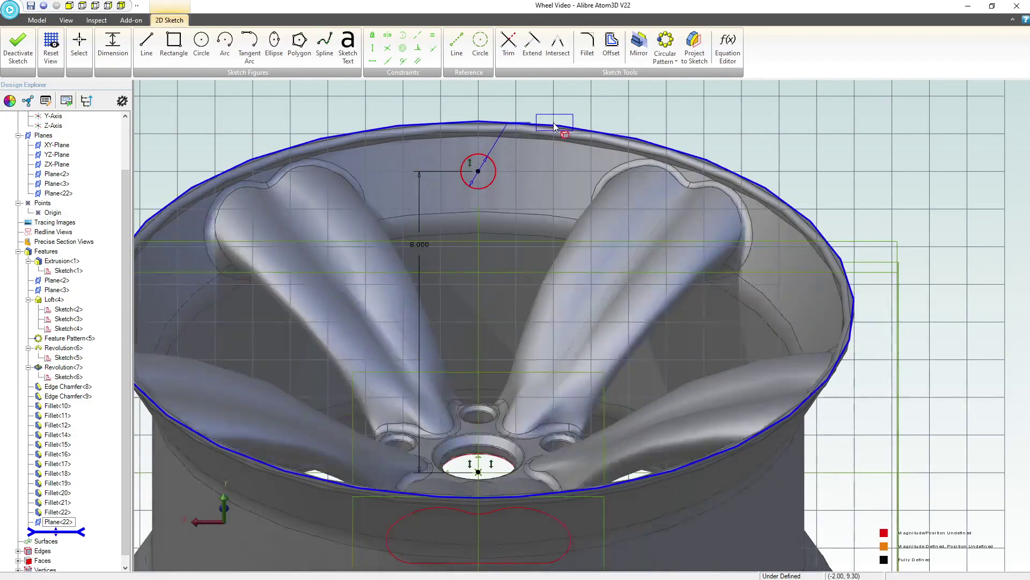
{"action": "left_click", "coordinate": [584, 125]}
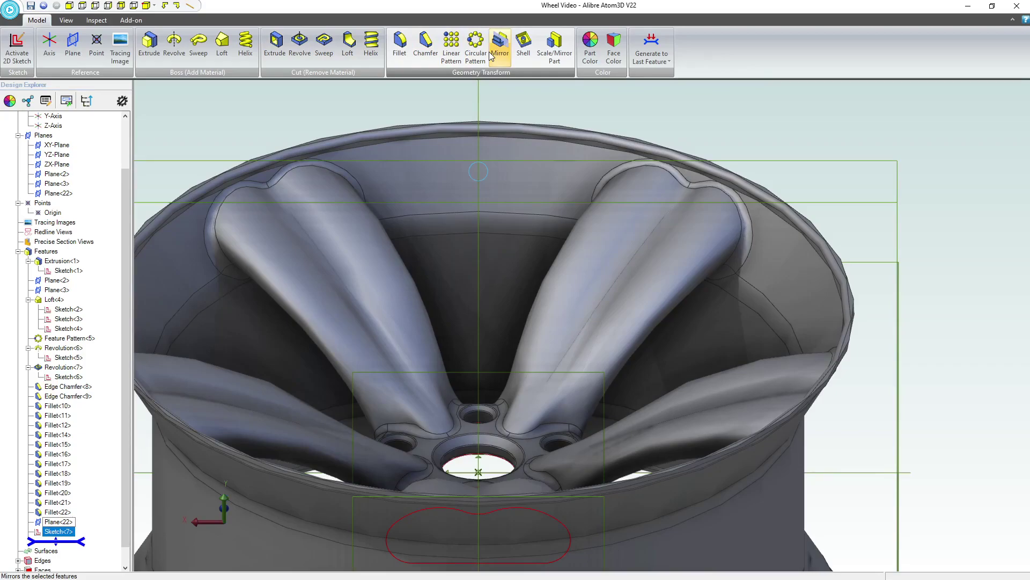
Step: Cut the small circle through the rim with an extruded cut of type Through All
{"action": "left_click", "coordinate": [275, 43]}
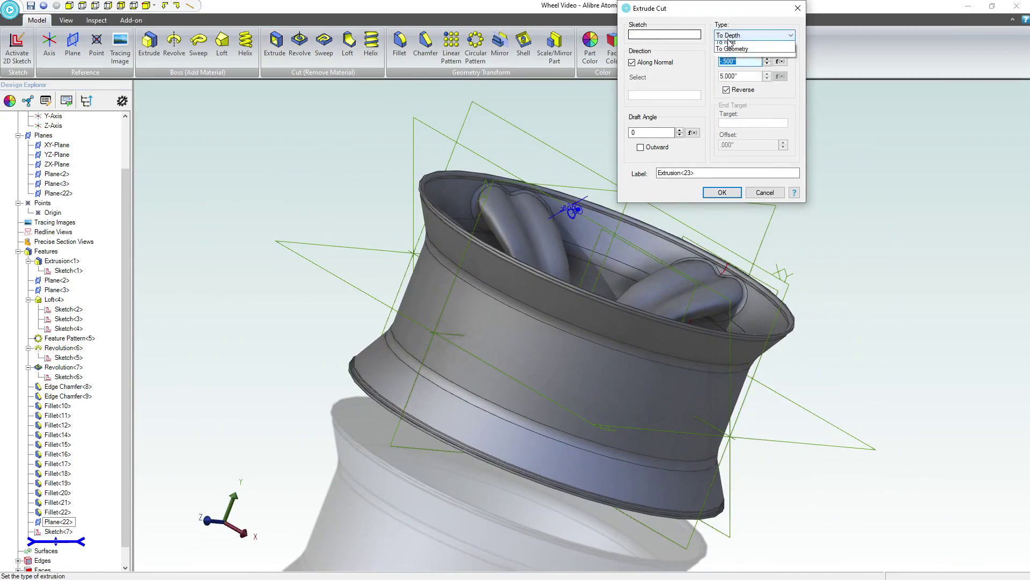
{"action": "left_click", "coordinate": [745, 81]}
{"action": "left_click", "coordinate": [722, 193]}
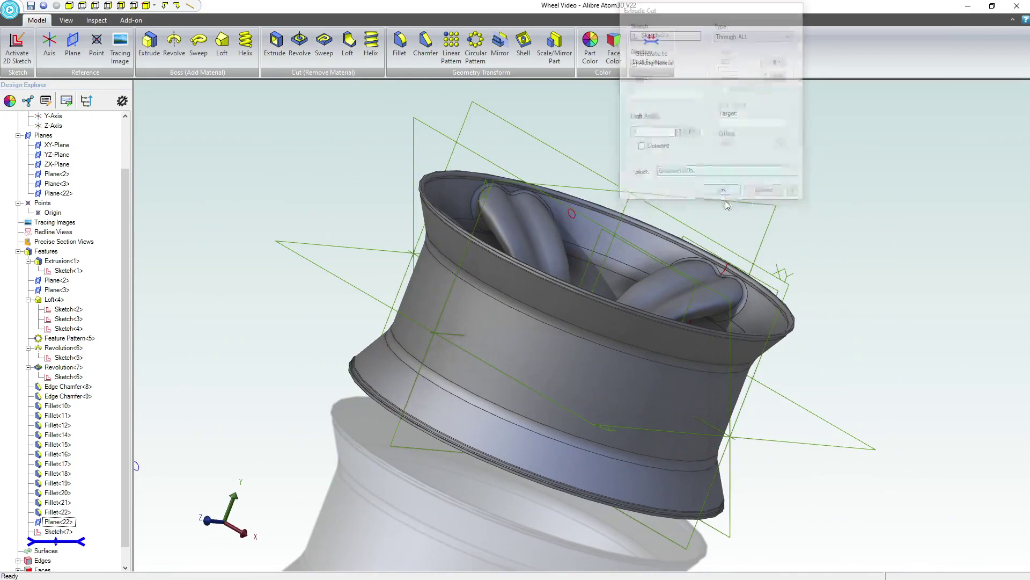
{"action": "right_click_drag", "start_coordinate": [691, 223], "coordinate": [654, 324]}
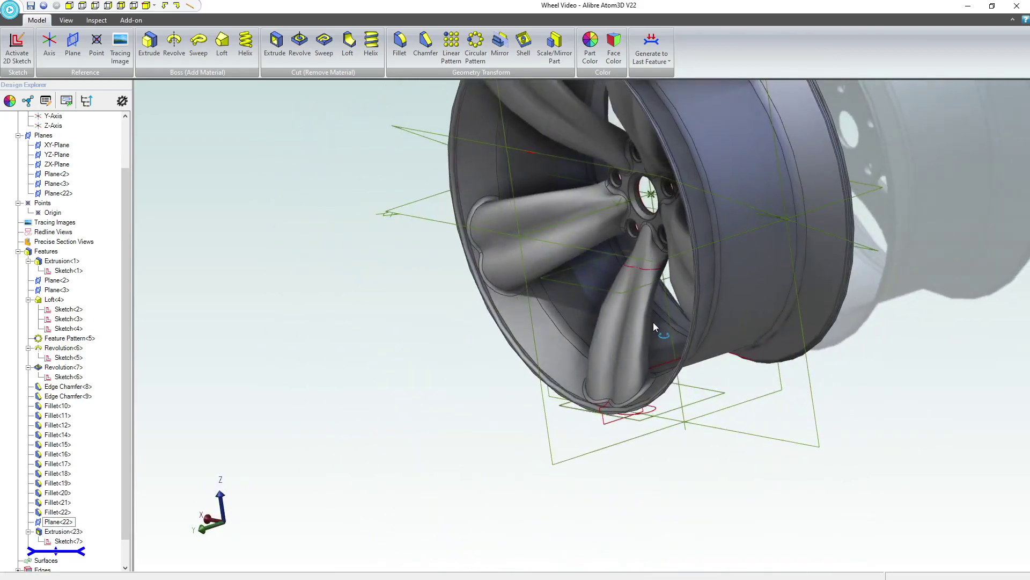
{"action": "scroll", "coordinate": [634, 349], "scroll_direction": "up", "scroll_amount": 5}
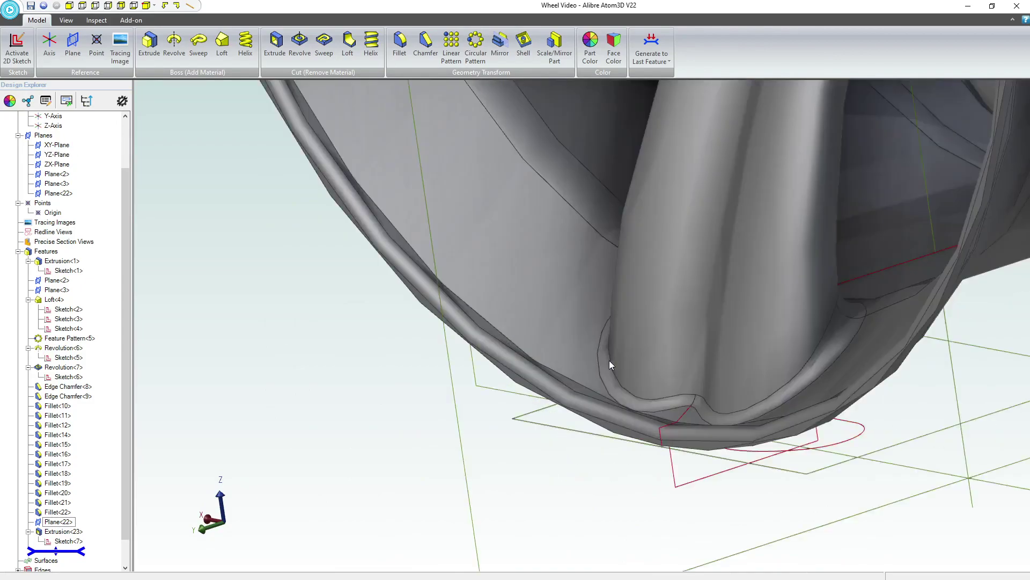
{"action": "scroll", "coordinate": [613, 399], "scroll_direction": "down", "scroll_amount": 5}
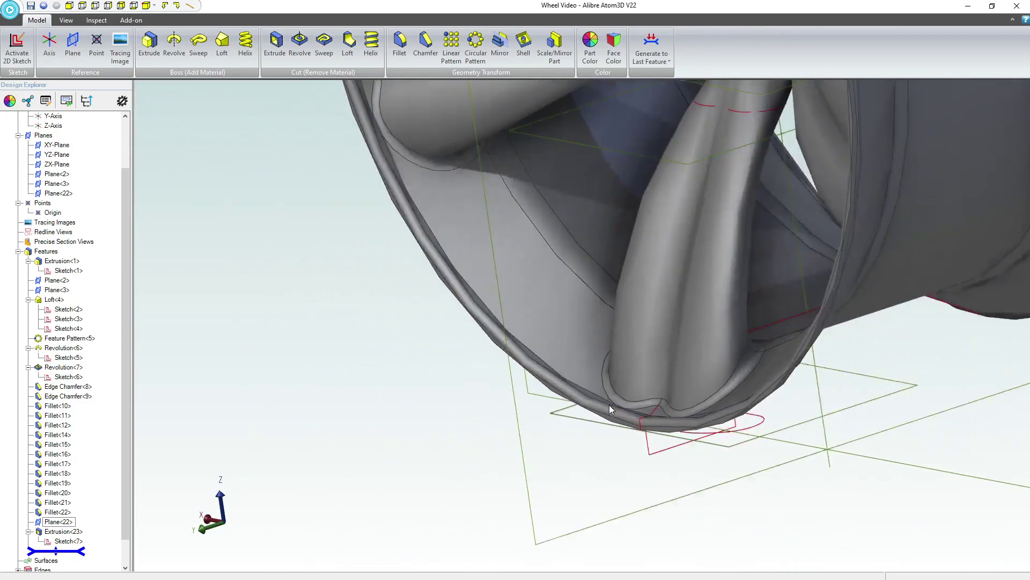
{"action": "right_click_drag", "start_coordinate": [609, 404], "coordinate": [519, 317]}
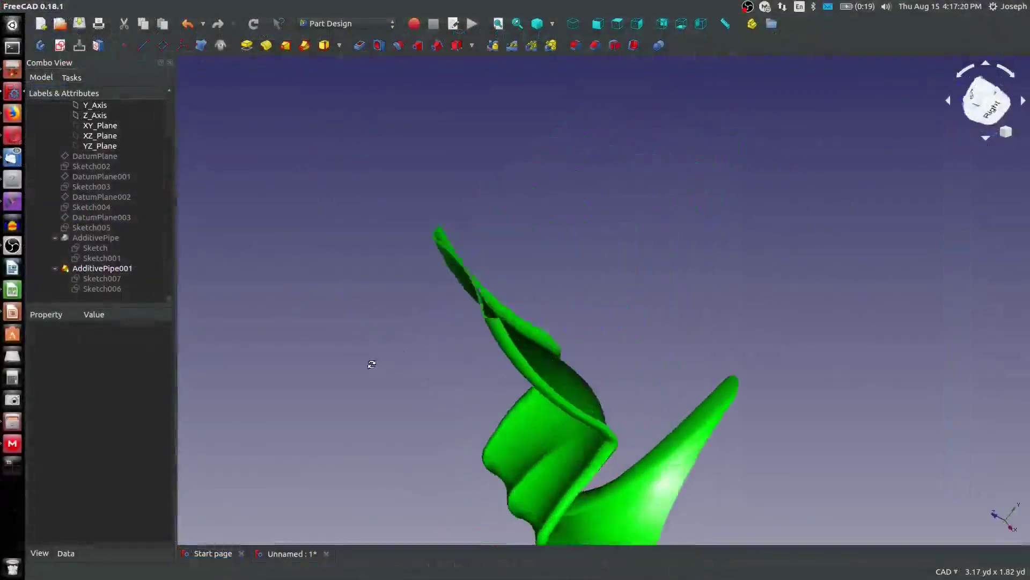
{"action": "middle_click_drag", "start_coordinate": [372, 365], "coordinate": [548, 261]}
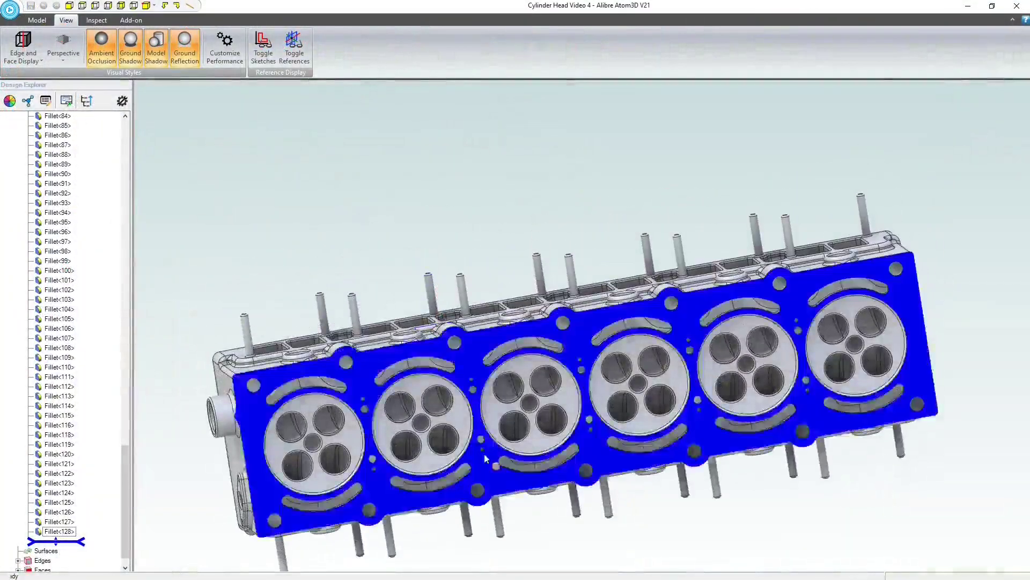